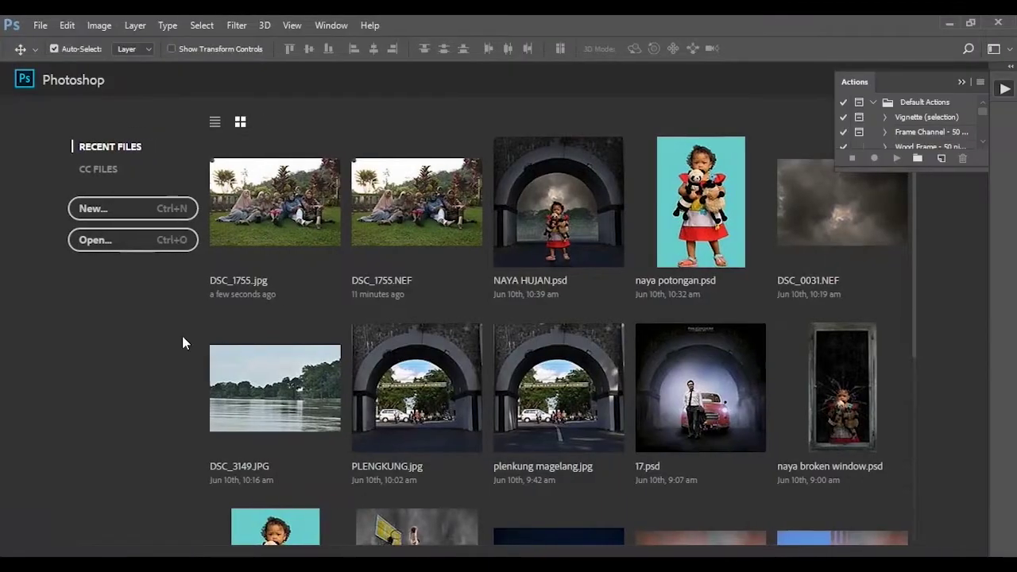
Step: Create a blank white 6000 × 4000 px document at 300 ppi, RGB, named Untitled-1
left_click(134, 210)
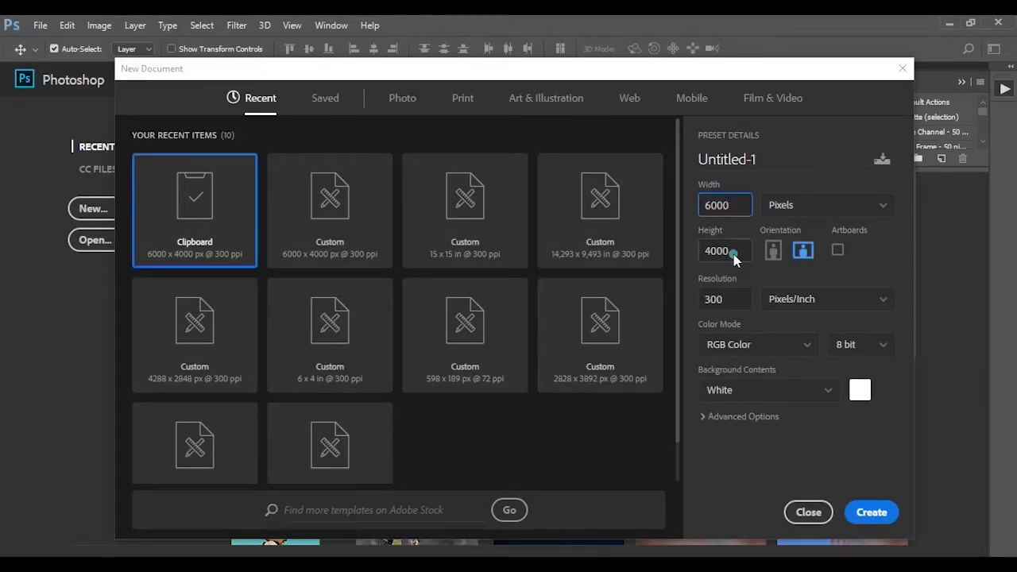
left_click(732, 251)
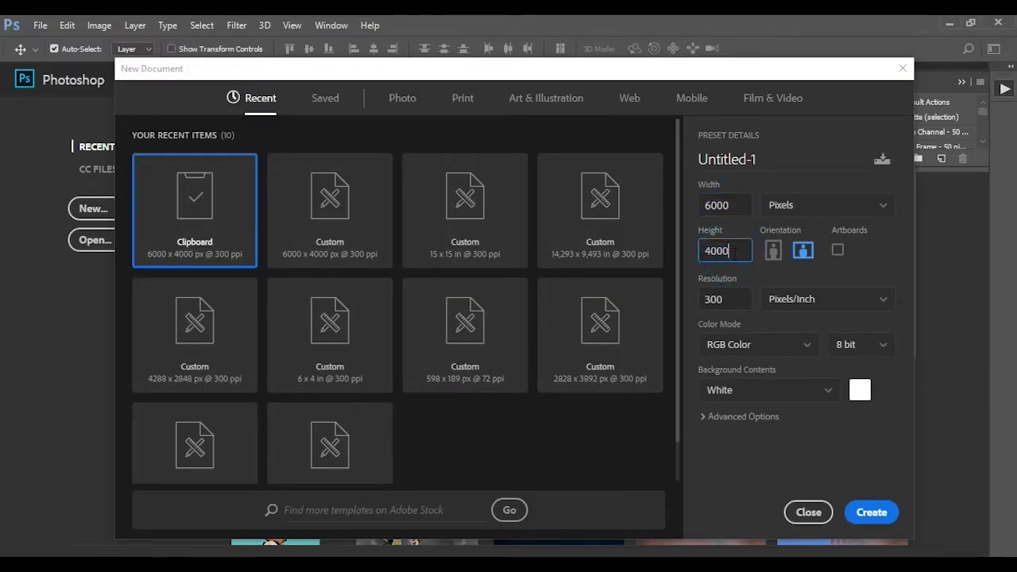
left_click(867, 515)
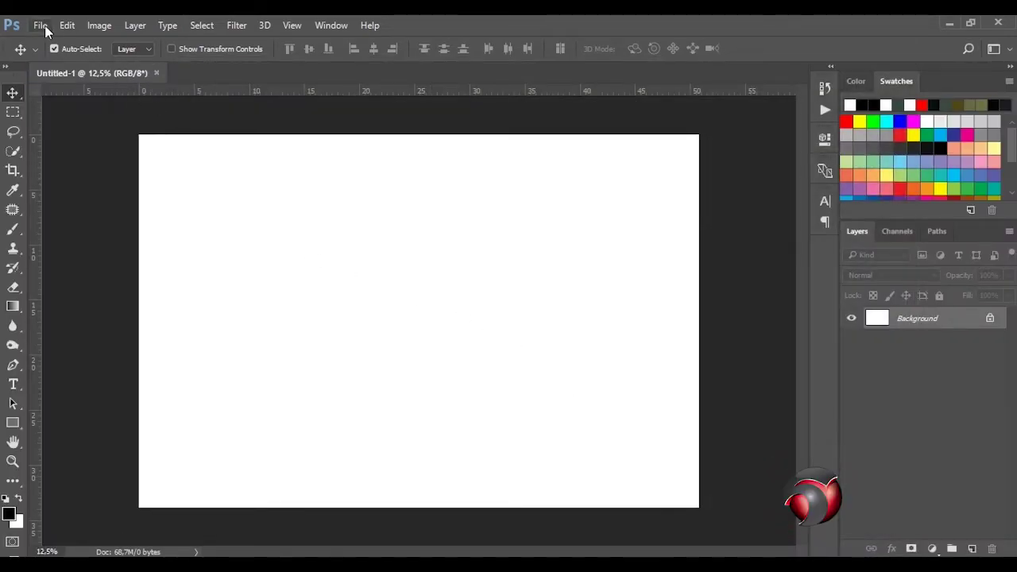
Step: Open the DSC_1755.jpg family photo
left_click(41, 26)
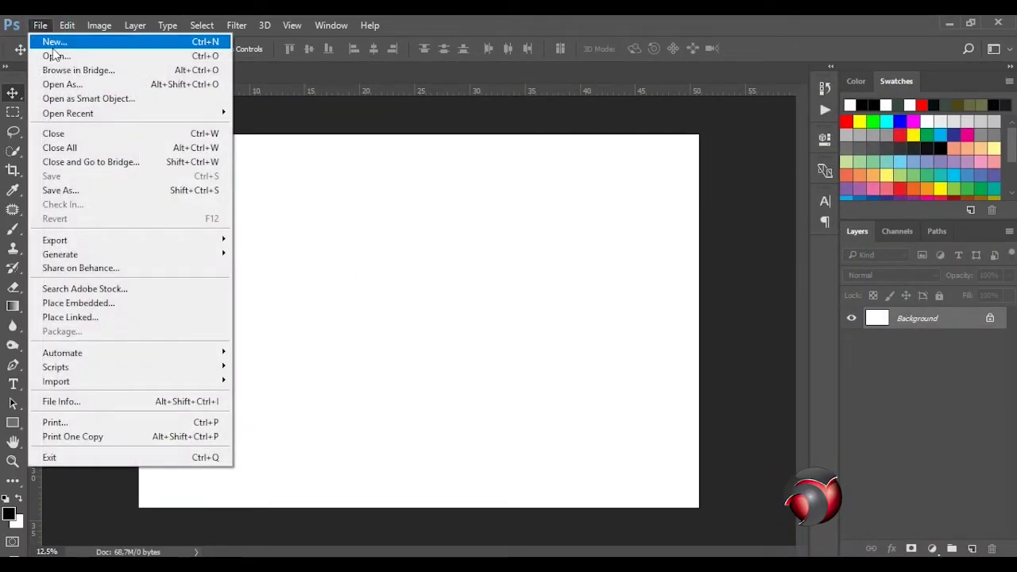
left_click(55, 55)
left_click(254, 131)
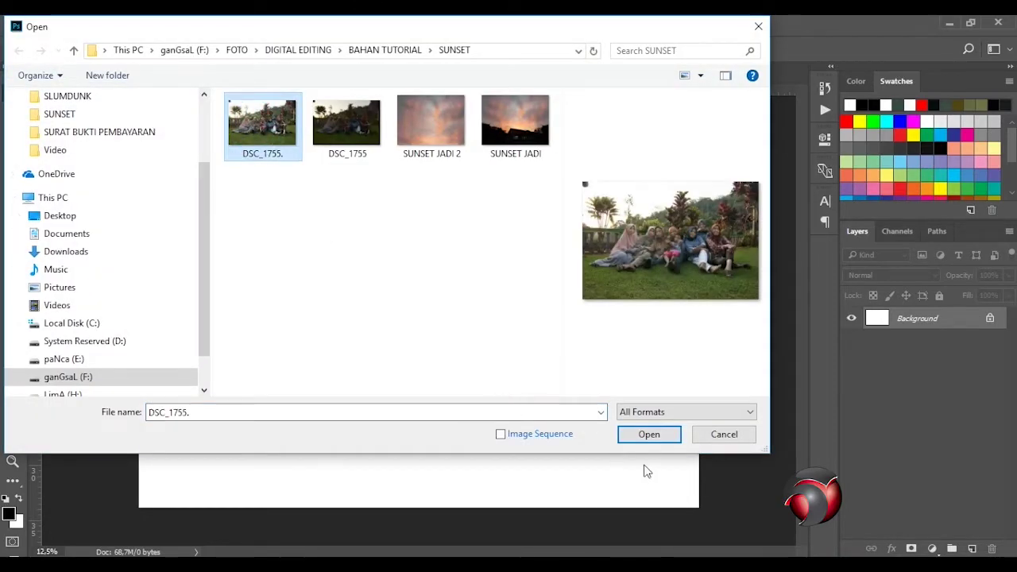
left_click(650, 435)
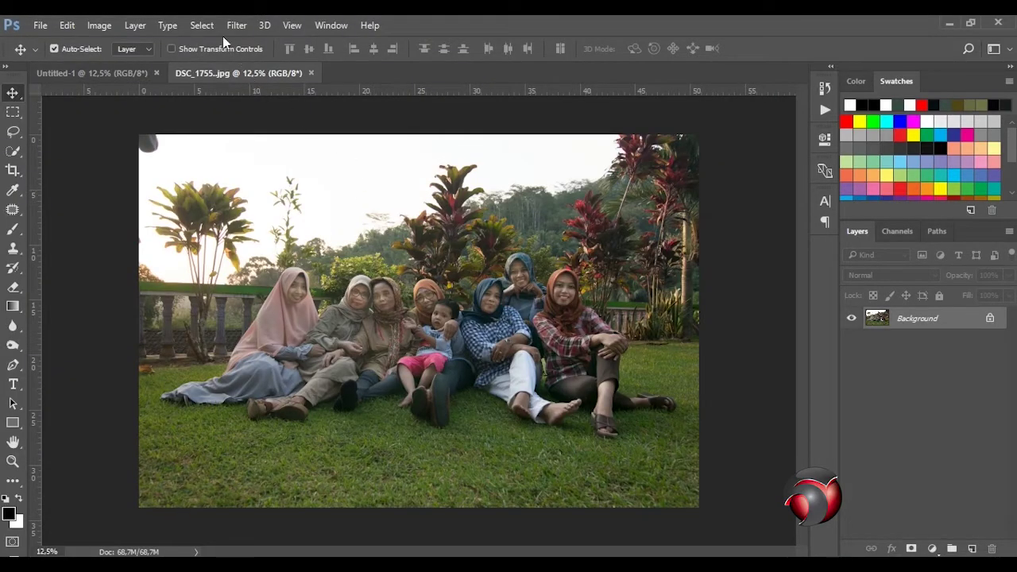
Step: Select all of the photo, copy it, and paste it into Untitled-1 as Layer 1
left_click(204, 26)
left_click(208, 41)
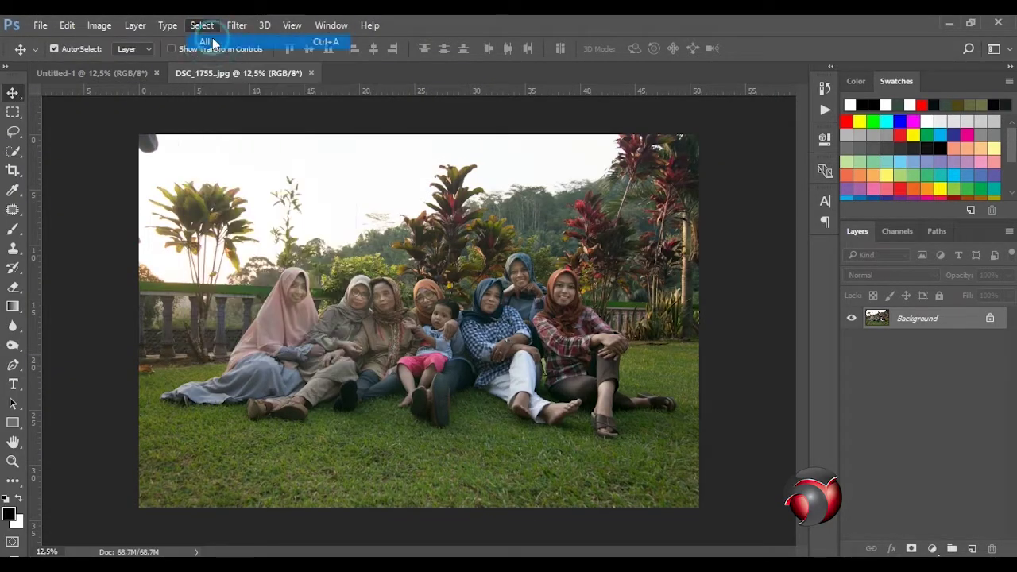
left_click(65, 26)
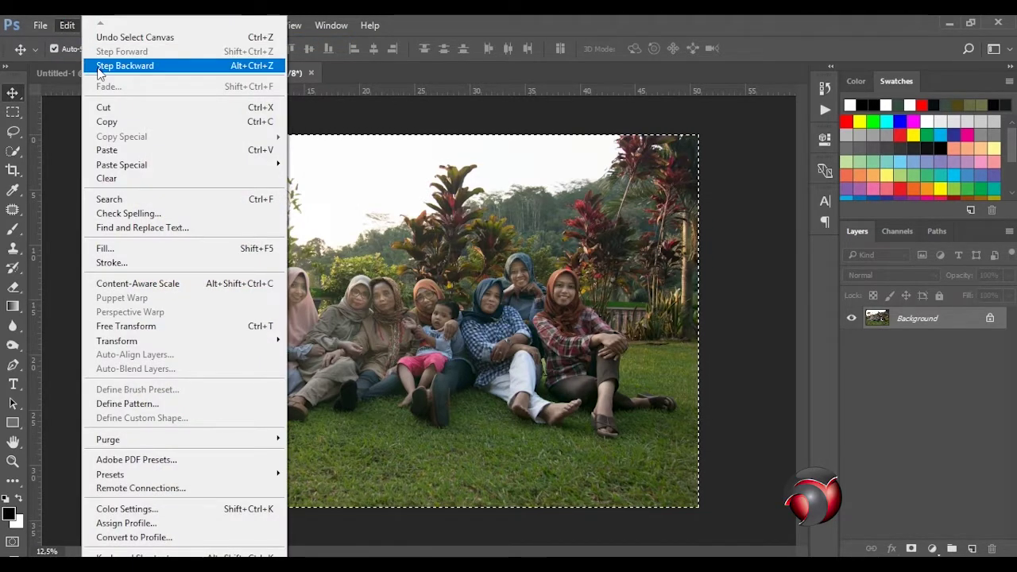
left_click(123, 123)
left_click(109, 75)
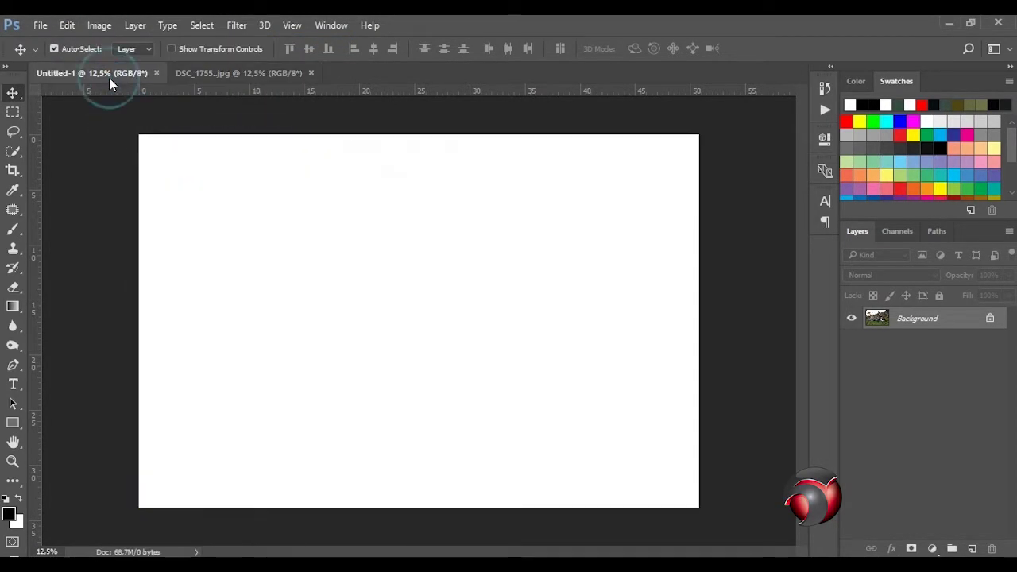
left_click(68, 25)
left_click(109, 150)
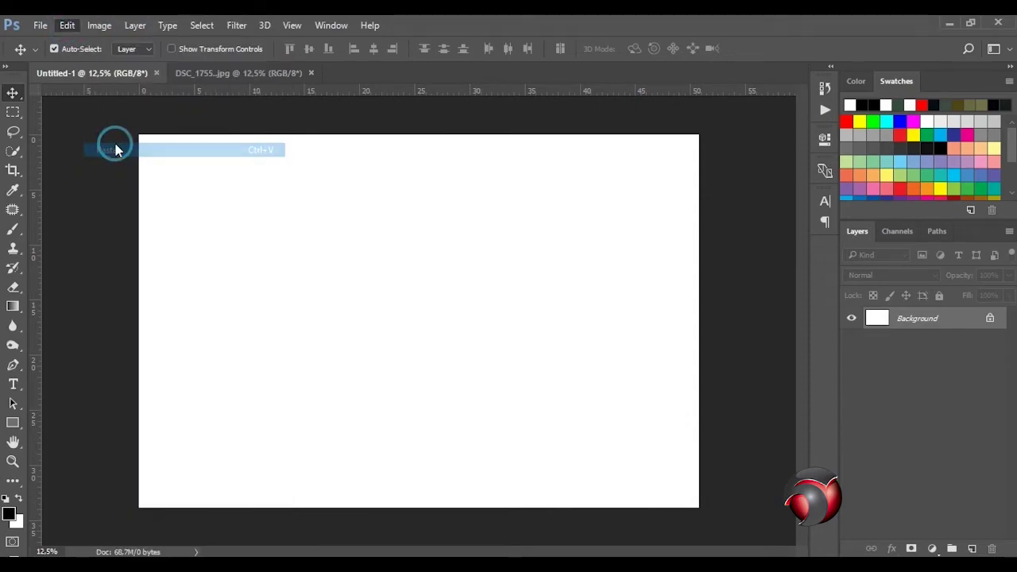
Step: Duplicate the photo layer into Layer 1 copy and select the Background layer
key("ctrl+j")
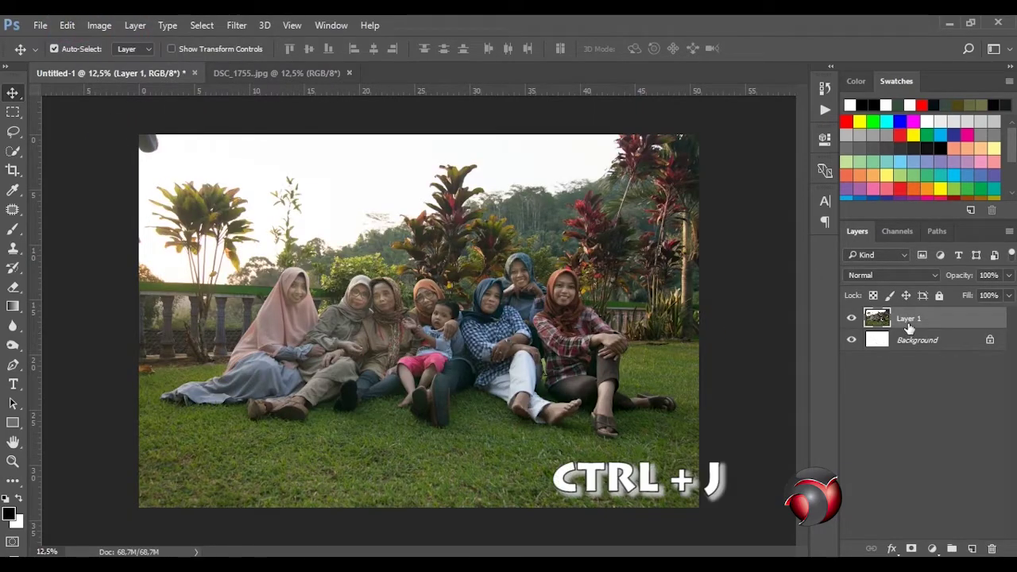
key("ctrl+j")
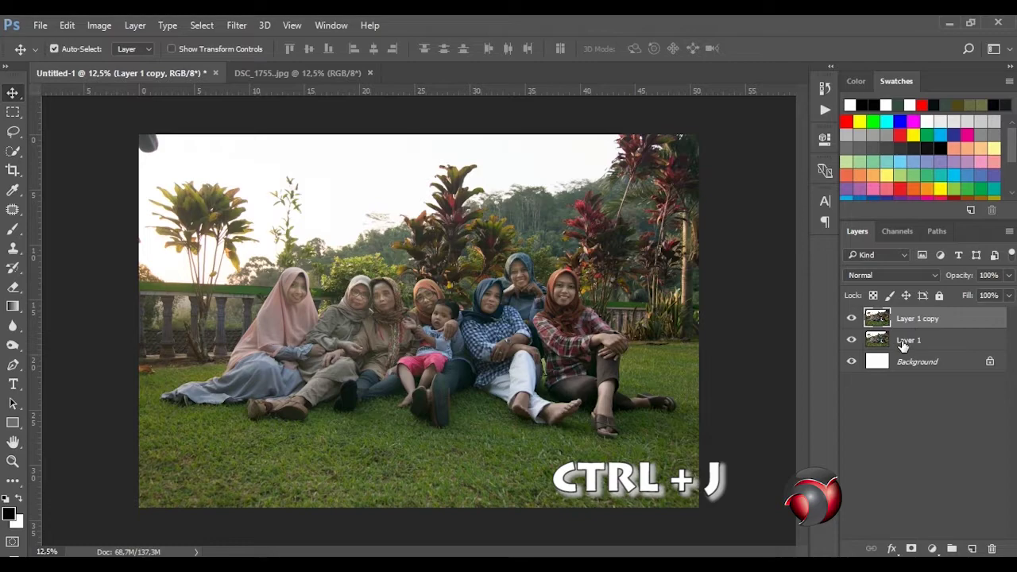
left_click(904, 363)
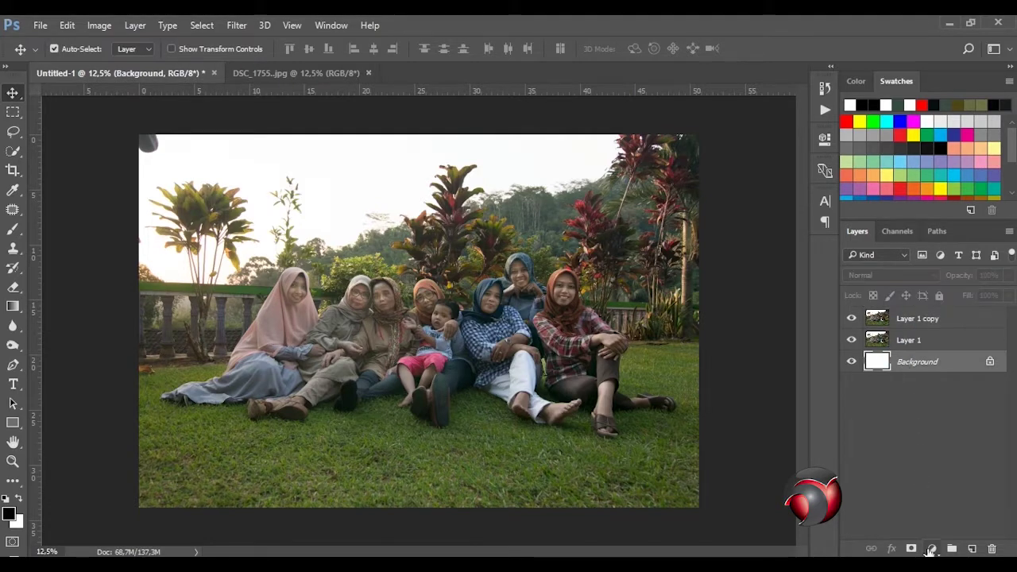
Step: Add a mid-grey Solid Color fill layer between Layer 1 and Layer 1 copy
left_click(931, 549)
left_click(916, 227)
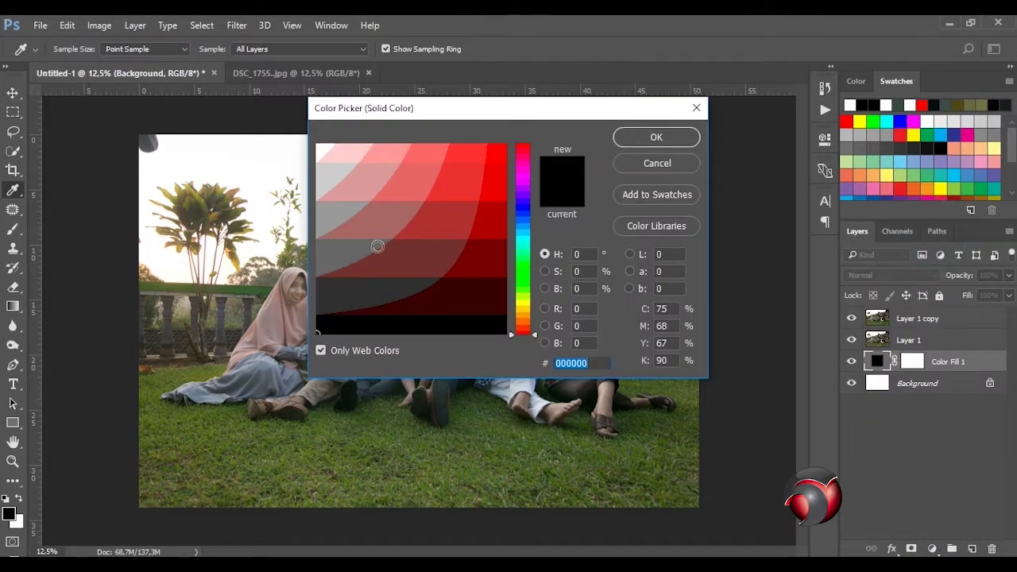
left_click(327, 216)
left_click(656, 136)
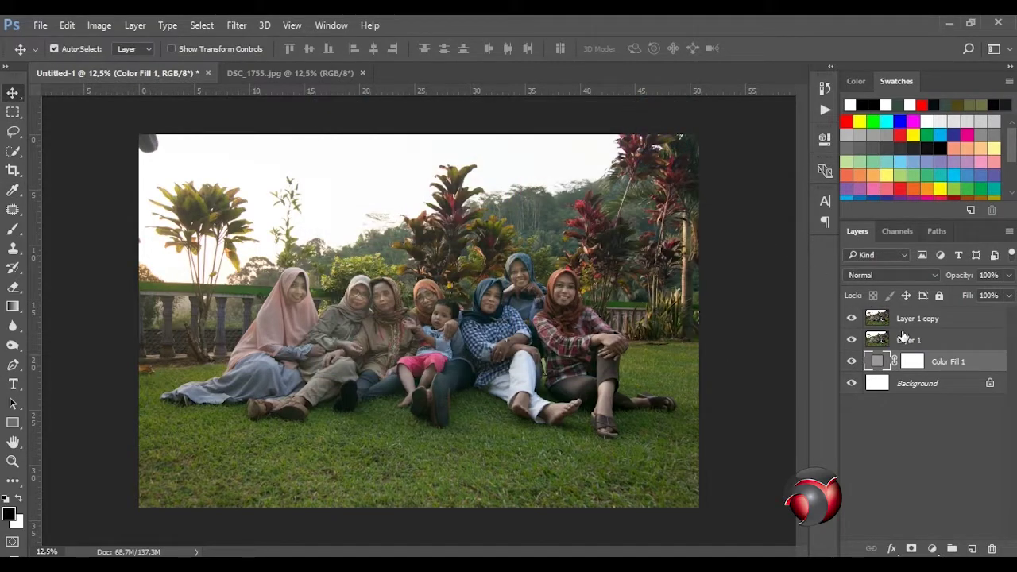
left_click_drag(902, 341, 906, 372)
left_click(906, 321)
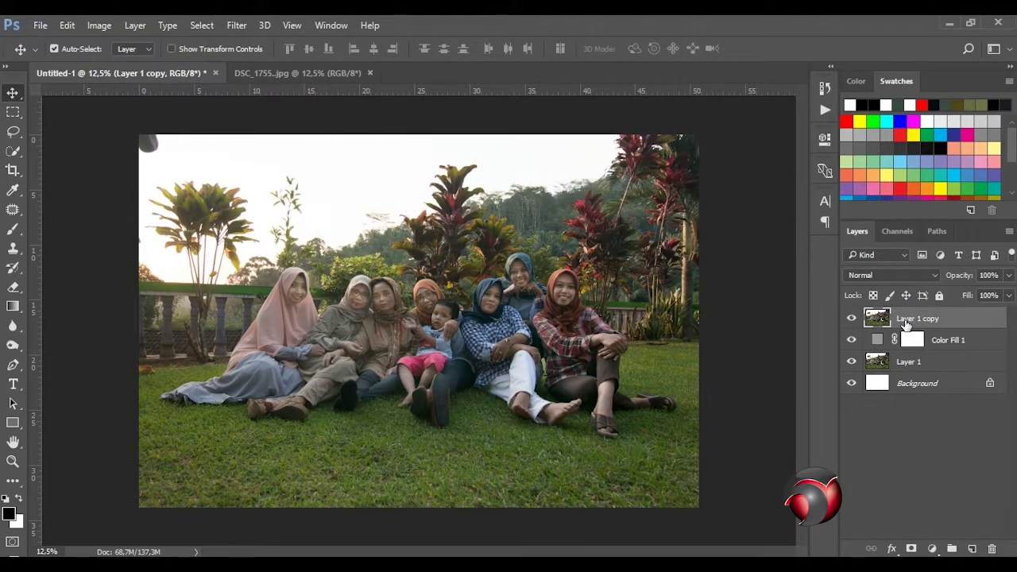
Step: Start a Pen path tracing the blue dress edge on the left of the group
left_click(21, 367)
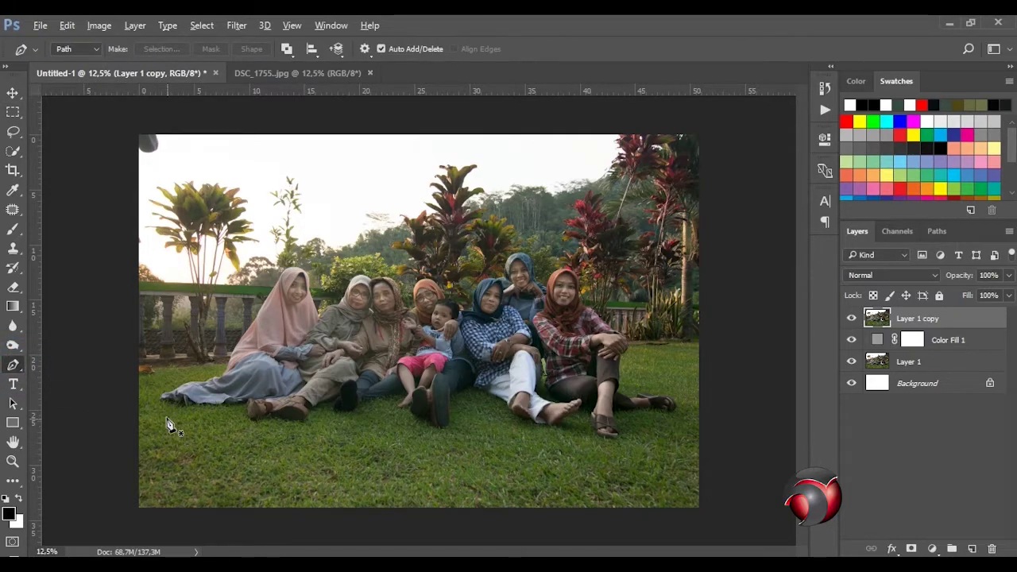
scroll(169, 429, "up", 2)
scroll(159, 421, "up", 3)
scroll(149, 414, "up", 3)
scroll(147, 413, "up", 2)
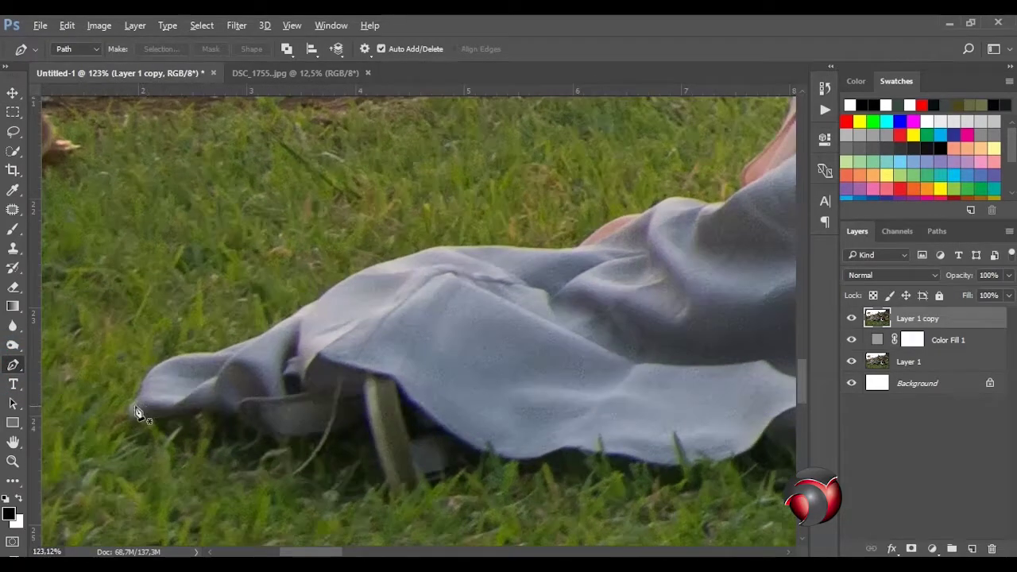
left_click(130, 405)
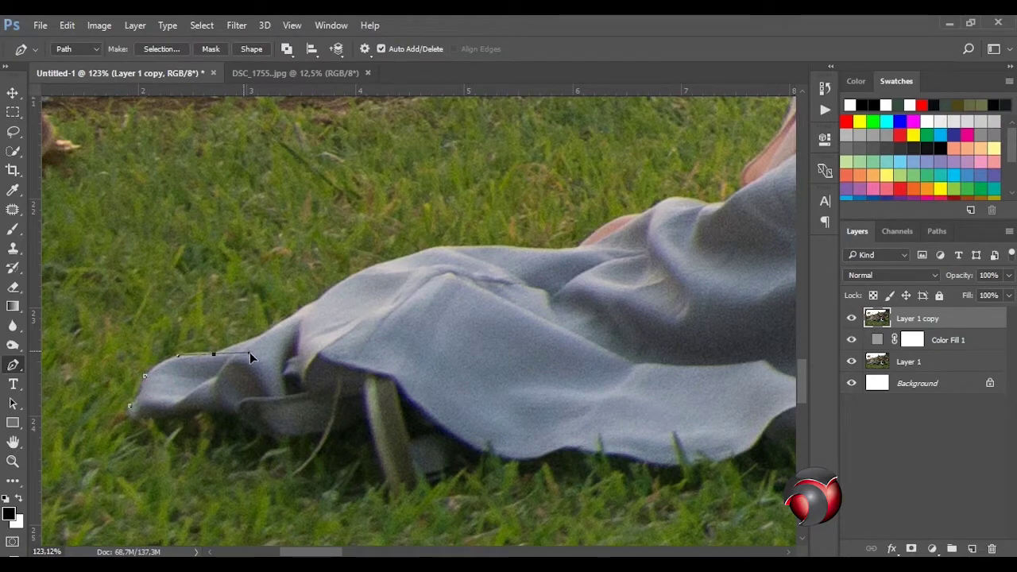
left_click_drag(250, 356, 263, 357)
left_click(262, 334)
scroll(266, 351, "up", 1)
scroll(265, 352, "up", 1)
left_click_drag(323, 333, 343, 331)
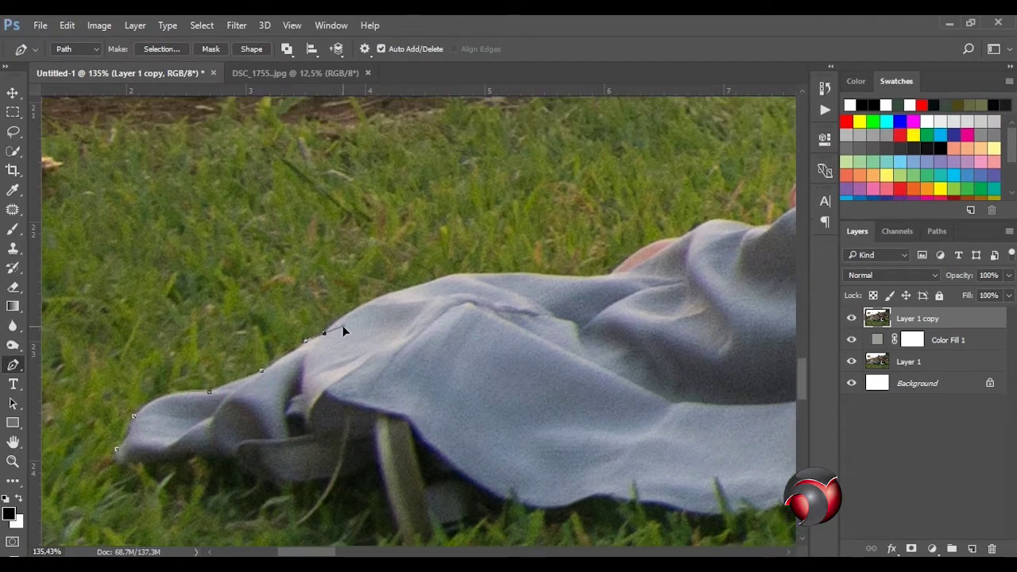
scroll(343, 331, "up", 1)
scroll(361, 320, "up", 1)
scroll(409, 312, "up", 1)
left_click(503, 302)
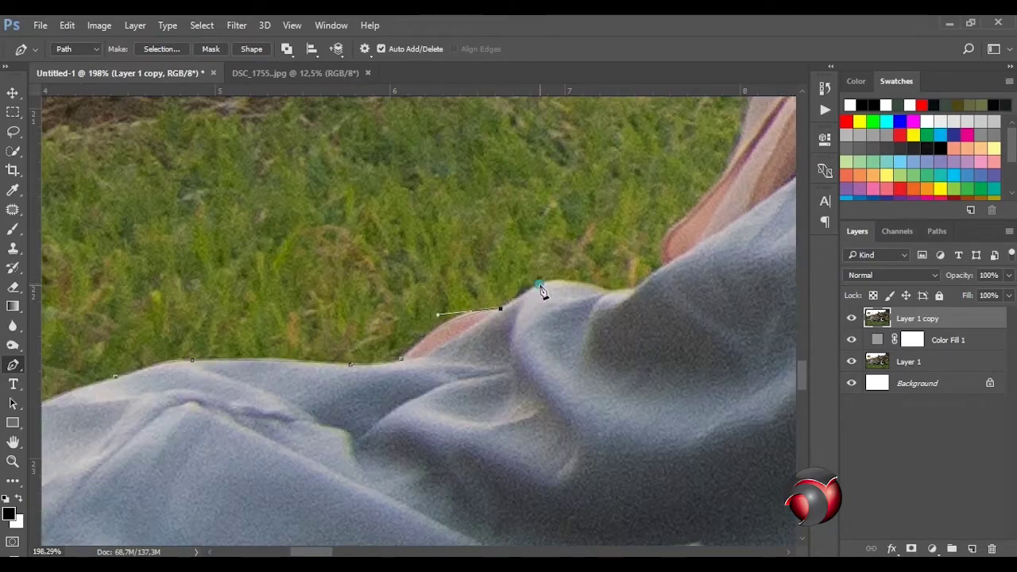
left_click(540, 288)
scroll(540, 288, "right", 5)
left_click(168, 314)
scroll(236, 296, "down", 3)
scroll(318, 300, "up", 1)
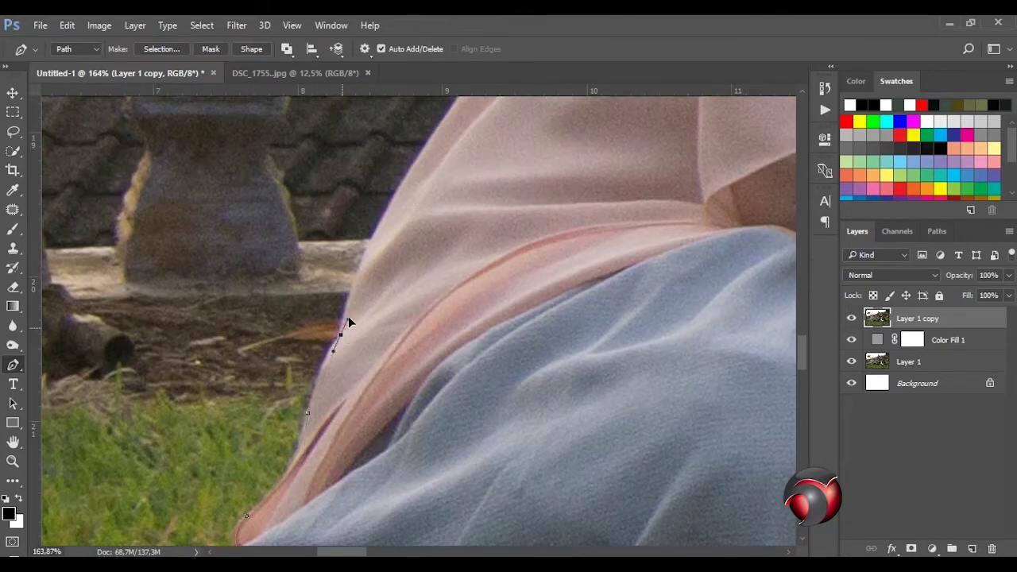
scroll(344, 329, "up", 1)
scroll(519, 154, "up", 1)
scroll(384, 191, "up", 3)
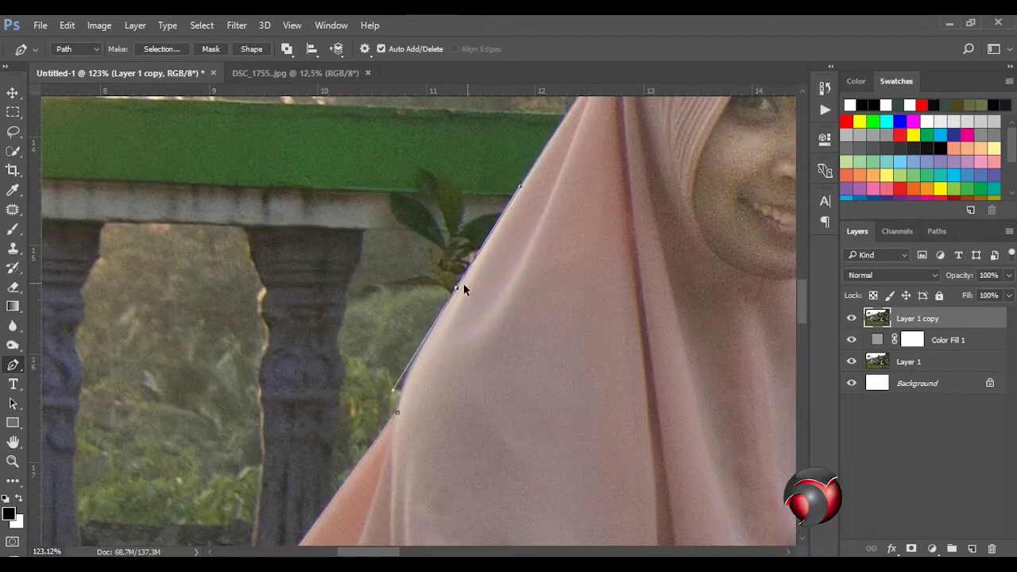
scroll(463, 283, "up", 2)
Step: Continue the path over the pink hijab, the middle woman's hijab and the shoulders
left_click(609, 207)
scroll(378, 554, "right", 2)
scroll(382, 318, "up", 2)
left_click(326, 238)
scroll(572, 294, "up", 2)
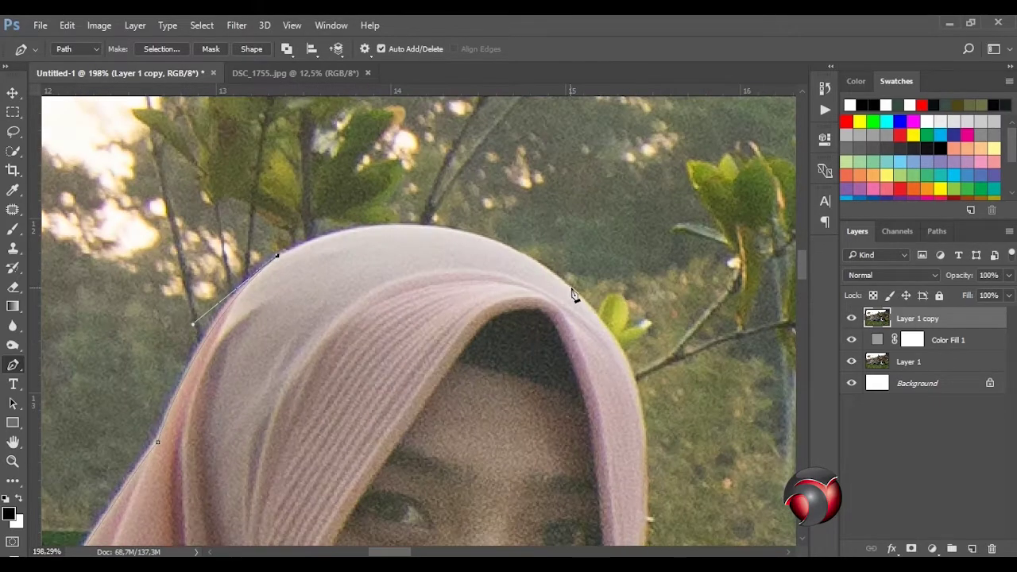
left_click_drag(575, 289, 712, 408)
scroll(713, 408, "down", 3)
left_click_drag(628, 318, 626, 400)
scroll(627, 334, "down", 2)
scroll(457, 375, "up", 2)
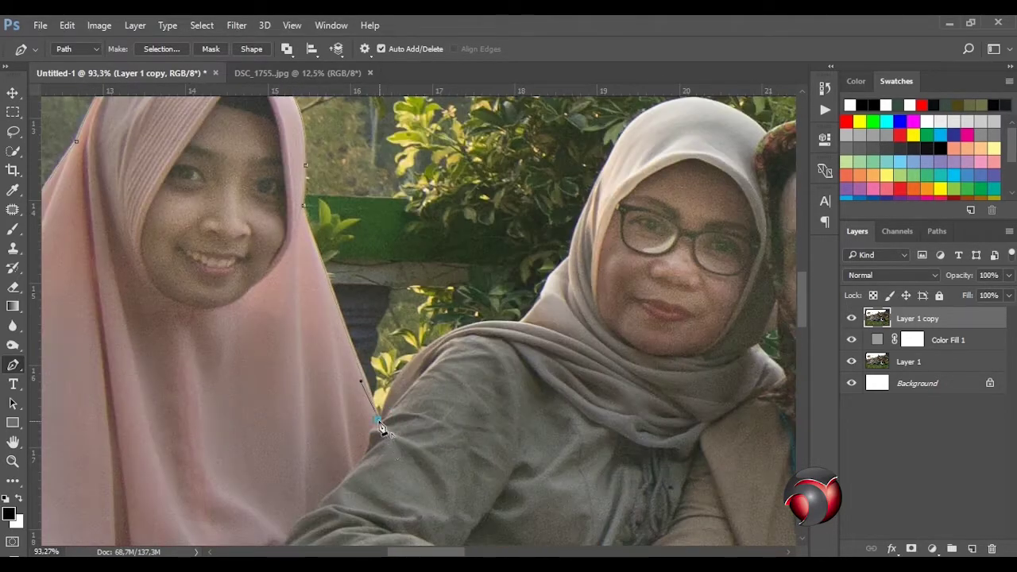
left_click(455, 370)
scroll(399, 293, "up", 2)
scroll(471, 247, "down", 2)
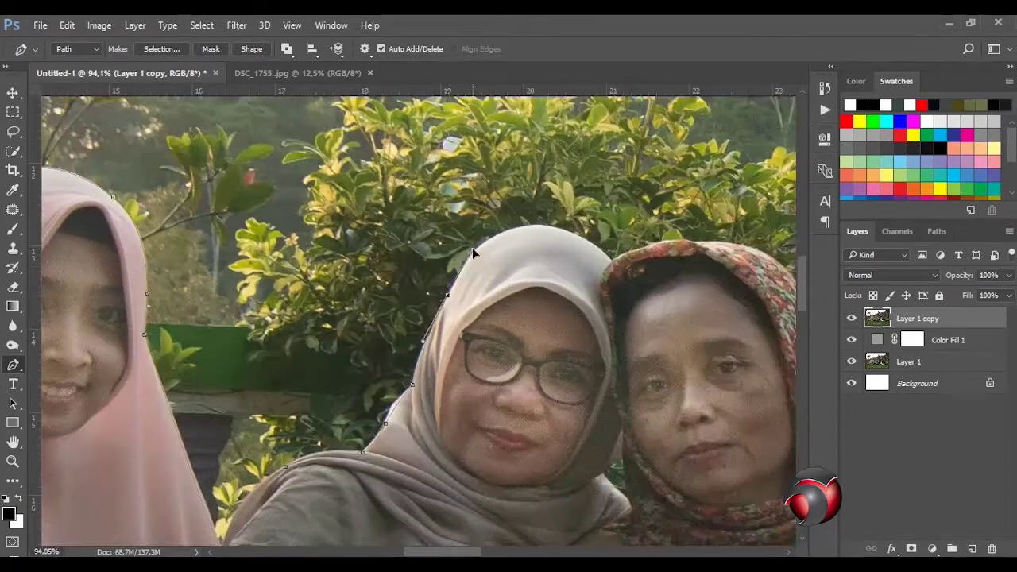
scroll(483, 233, "up", 2)
left_click_drag(450, 238, 480, 216)
left_click(633, 279)
scroll(636, 317, "down", 2)
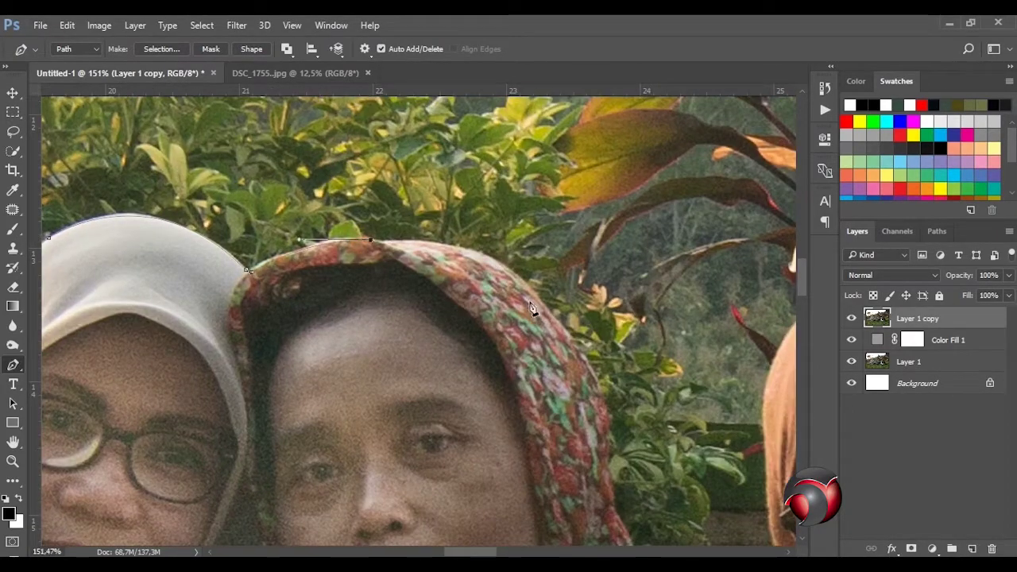
scroll(397, 239, "up", 1)
scroll(389, 317, "down", 2)
left_click_drag(384, 324, 393, 363)
left_click(390, 357)
scroll(390, 356, "down", 3)
left_click(405, 292)
left_click(475, 326)
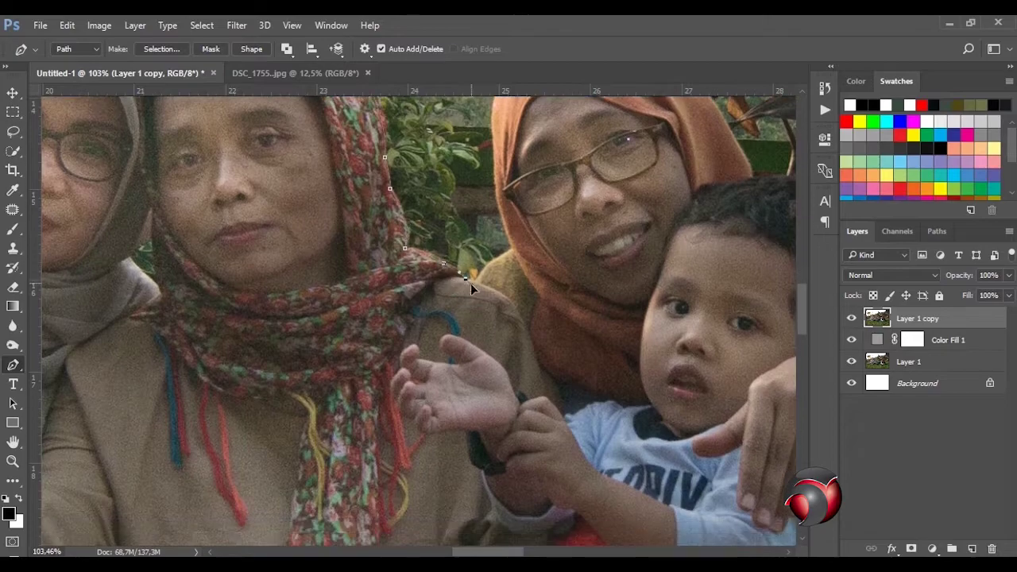
left_click_drag(493, 191, 495, 129)
scroll(576, 243, "up", 4)
Step: Trace around the orange hijab, the child's shoulder, and down the hijab's right edge
left_click(574, 236)
scroll(574, 236, "right", 3)
left_click(414, 267)
scroll(445, 317, "down", 1)
left_click_drag(489, 331, 503, 363)
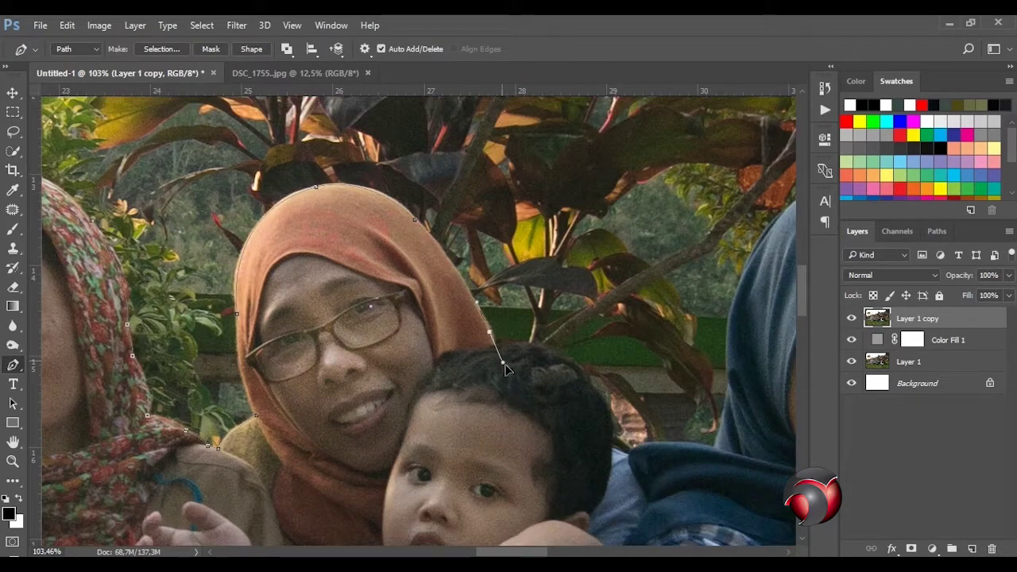
scroll(492, 340, "down", 3)
scroll(397, 318, "right", 4)
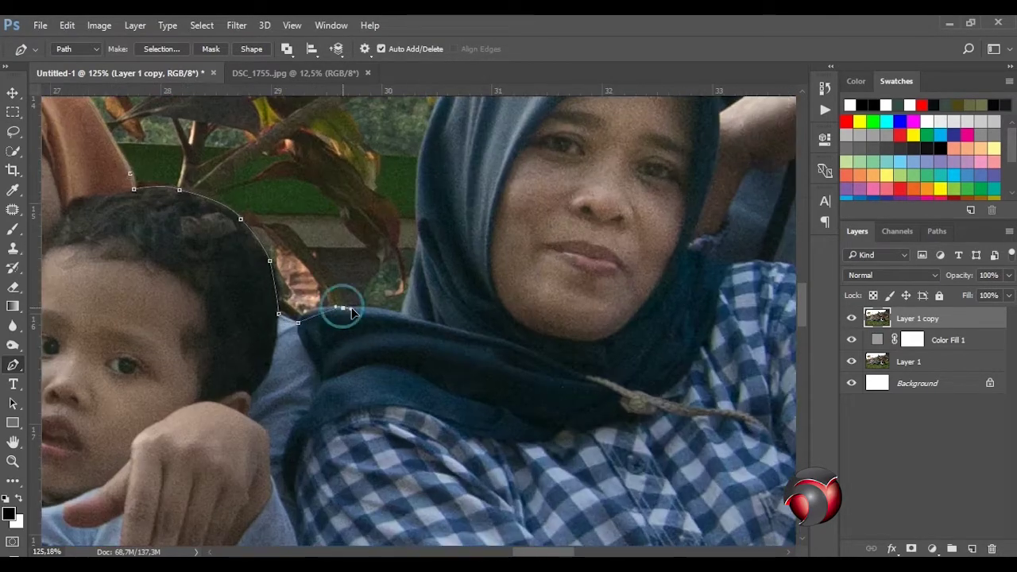
left_click(402, 340)
scroll(421, 300, "up", 3)
scroll(460, 278, "down", 1)
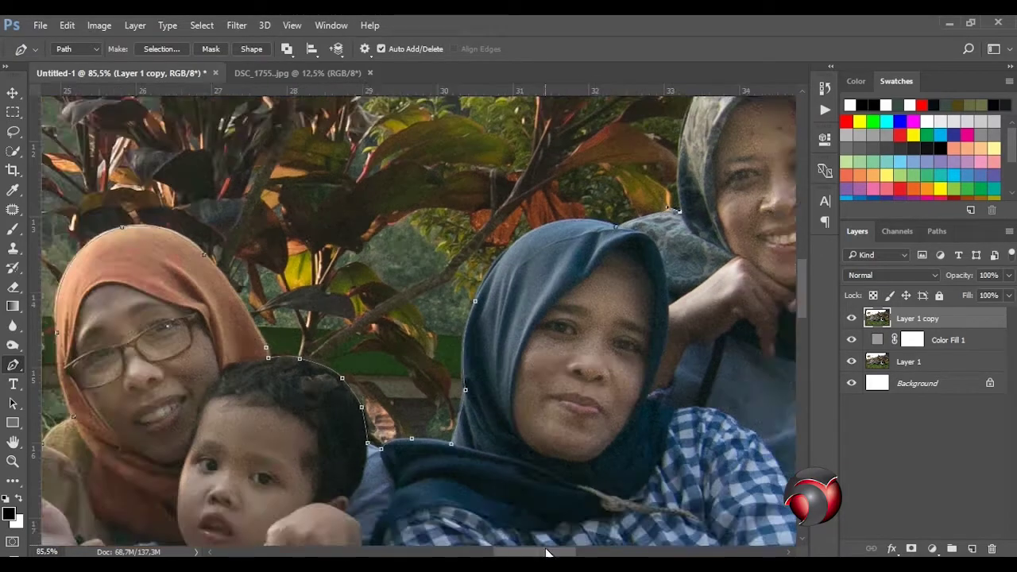
scroll(508, 255, "up", 3)
scroll(508, 256, "right", 4)
left_click(513, 253)
scroll(513, 253, "down", 2)
left_click(547, 290)
scroll(548, 334, "down", 2)
left_click(604, 341)
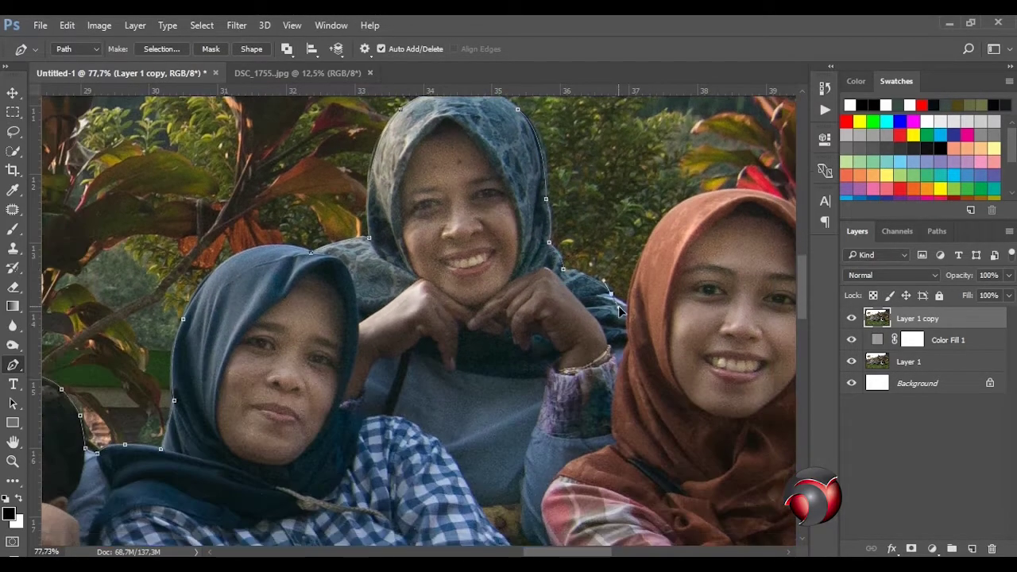
scroll(486, 216, "right", 3)
scroll(487, 216, "up", 2)
left_click(657, 302)
left_click(654, 350)
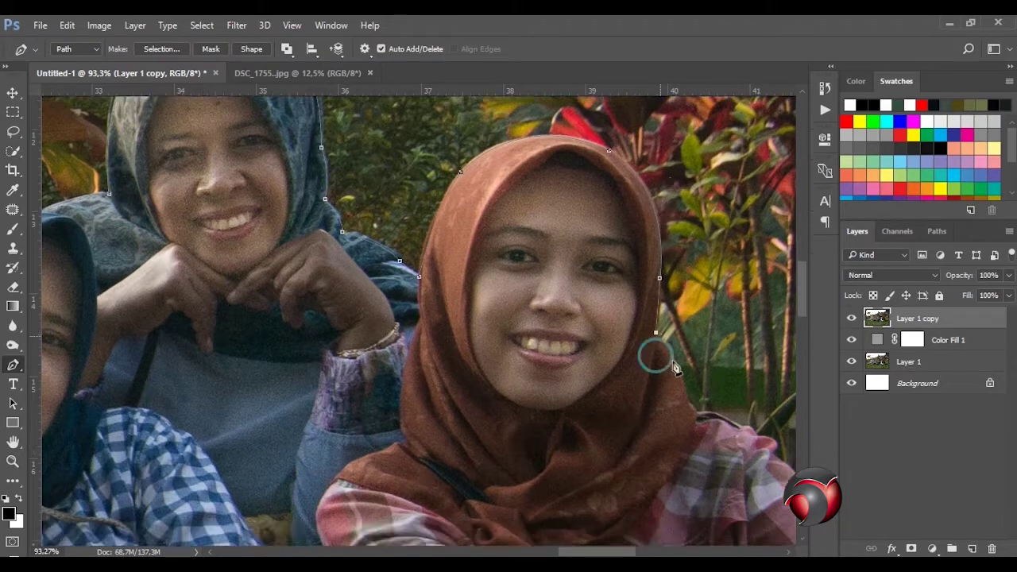
left_click(687, 415)
scroll(688, 415, "down", 3)
scroll(695, 271, "right", 3)
Step: Trace the path along the shirt sleeve, hand, trouser hem, calf and sandal
left_click(545, 334)
scroll(545, 334, "down", 2)
scroll(612, 282, "down", 1)
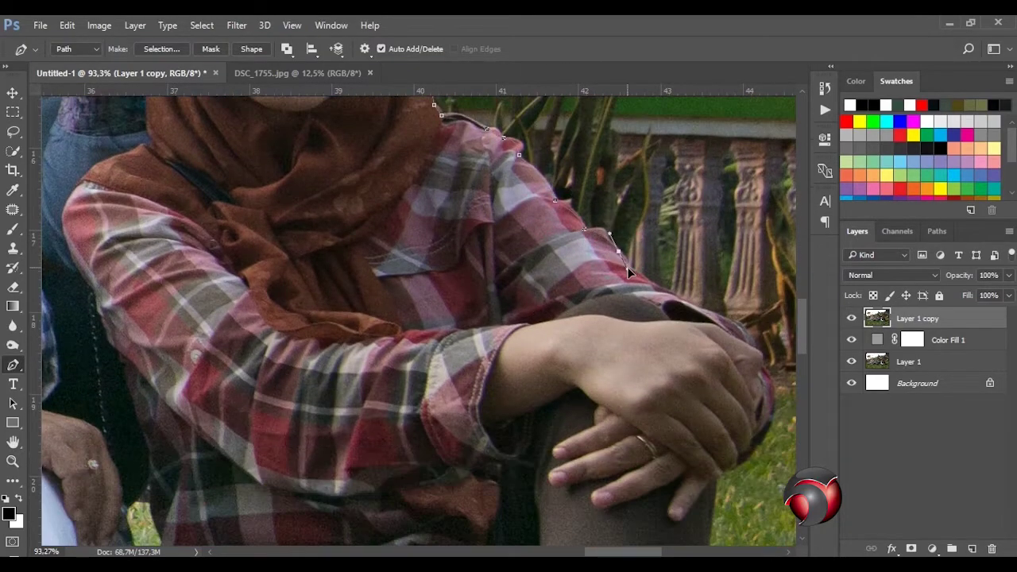
left_click(676, 248)
scroll(509, 300, "right", 3)
scroll(509, 300, "up", 1)
left_click(544, 318)
scroll(545, 318, "down", 2)
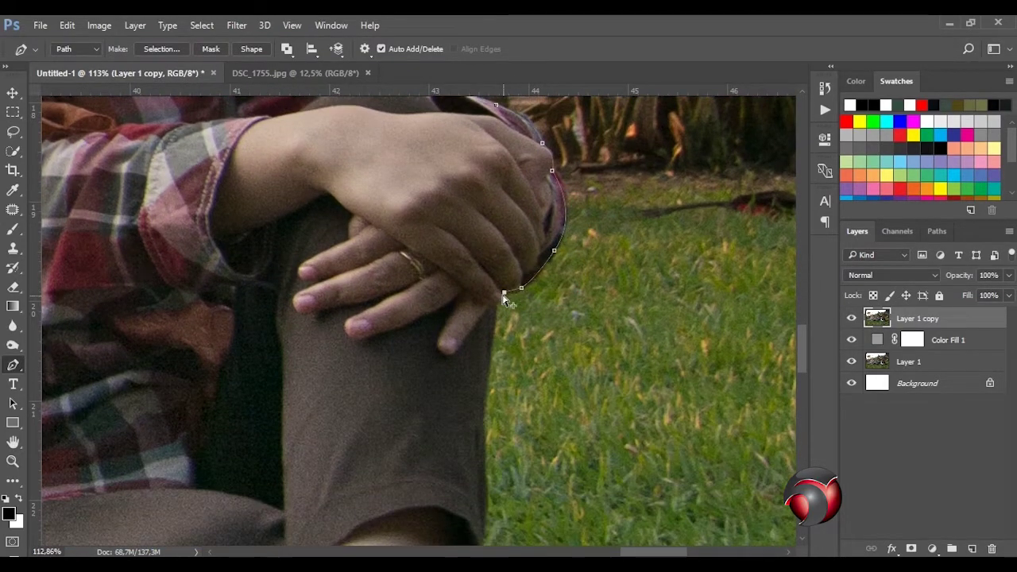
scroll(504, 294, "down", 1)
left_click(494, 237)
scroll(488, 350, "down", 4)
left_click(482, 211)
left_click(465, 283)
left_click(490, 298)
scroll(477, 333, "right", 3)
left_click(362, 324)
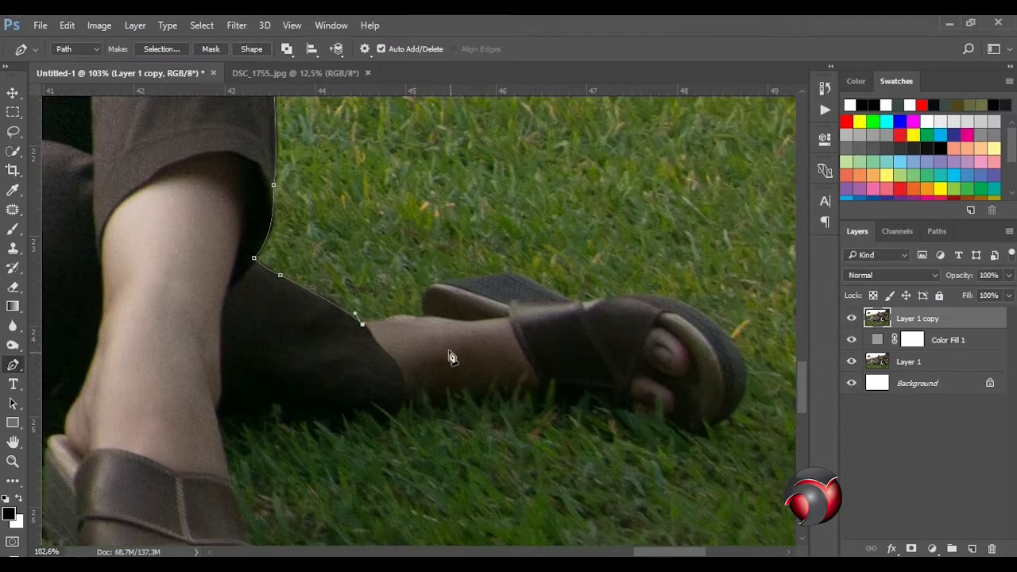
scroll(607, 305, "down", 1)
left_click(493, 330)
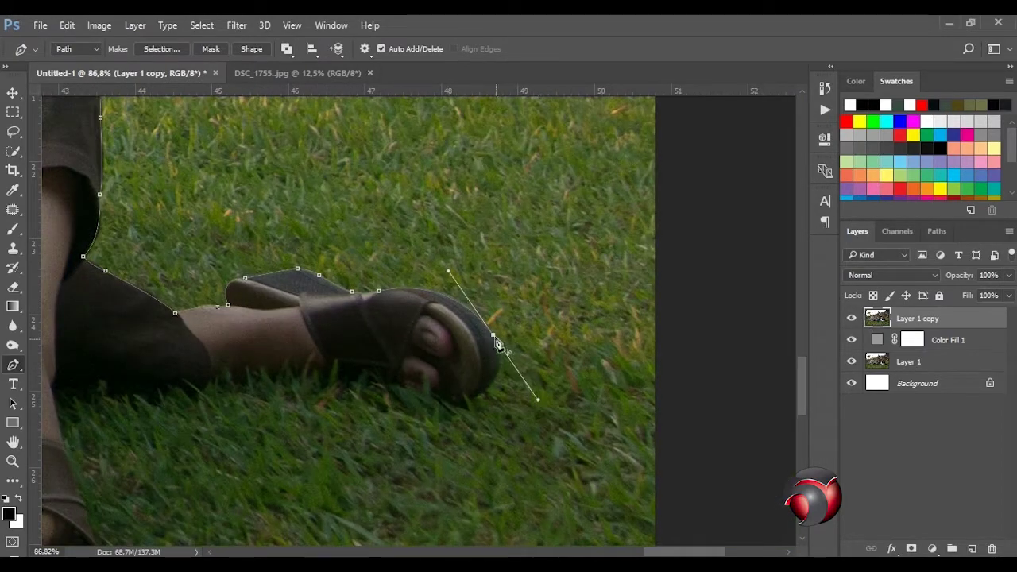
scroll(493, 327, "down", 2)
left_click_drag(493, 322, 481, 343)
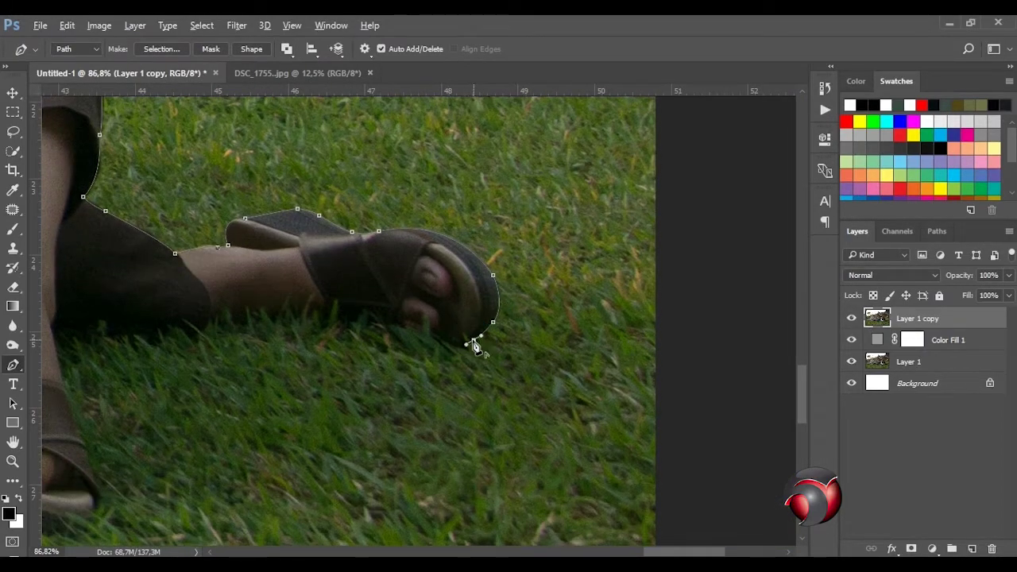
scroll(655, 524, "down", 10)
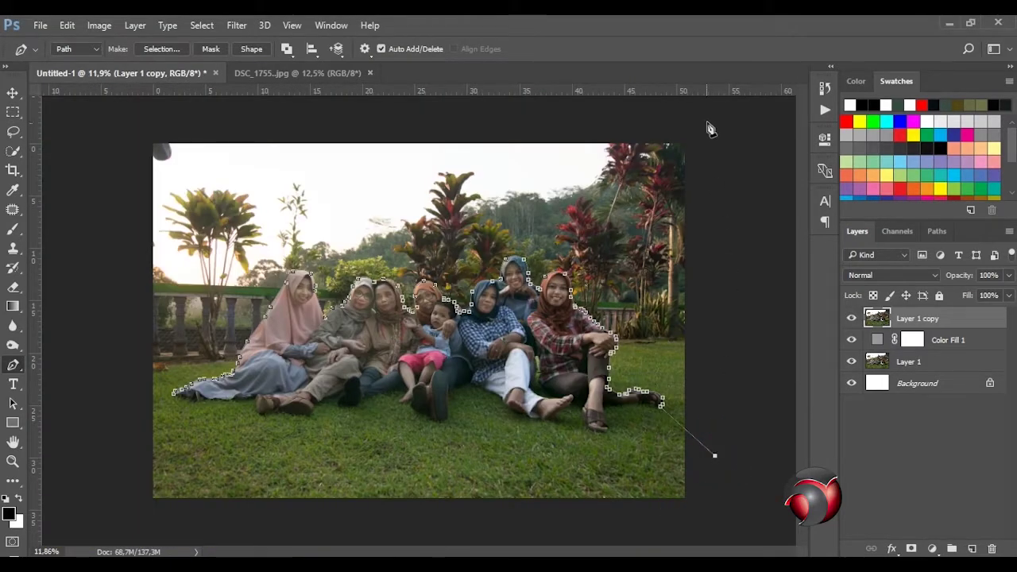
Step: Close the path with points beyond the photo's top-right and top-left corners, enclosing the sky
left_click(707, 121)
left_click(131, 123)
scroll(91, 482, "up", 1)
scroll(92, 483, "up", 2)
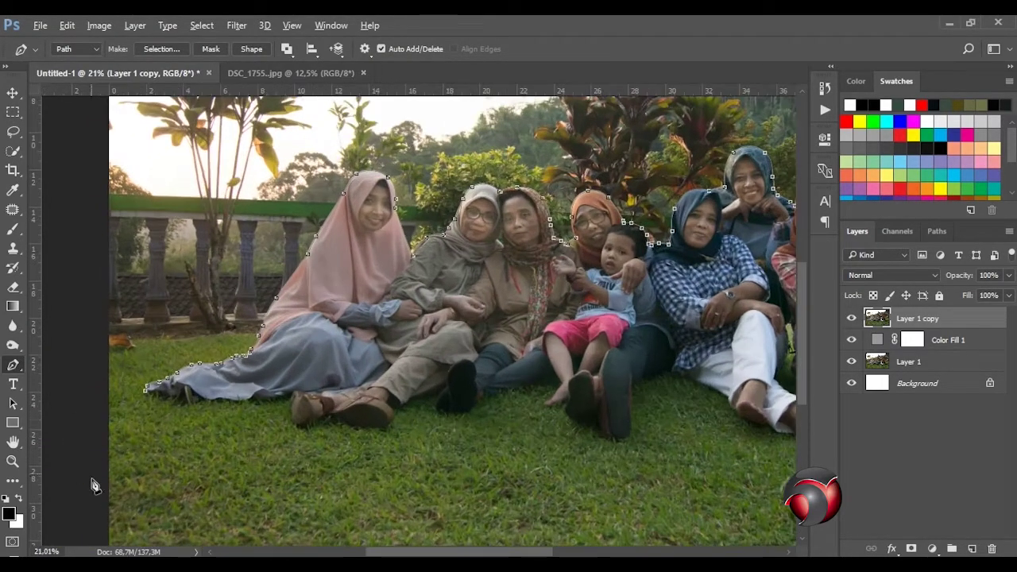
scroll(151, 393, "up", 3)
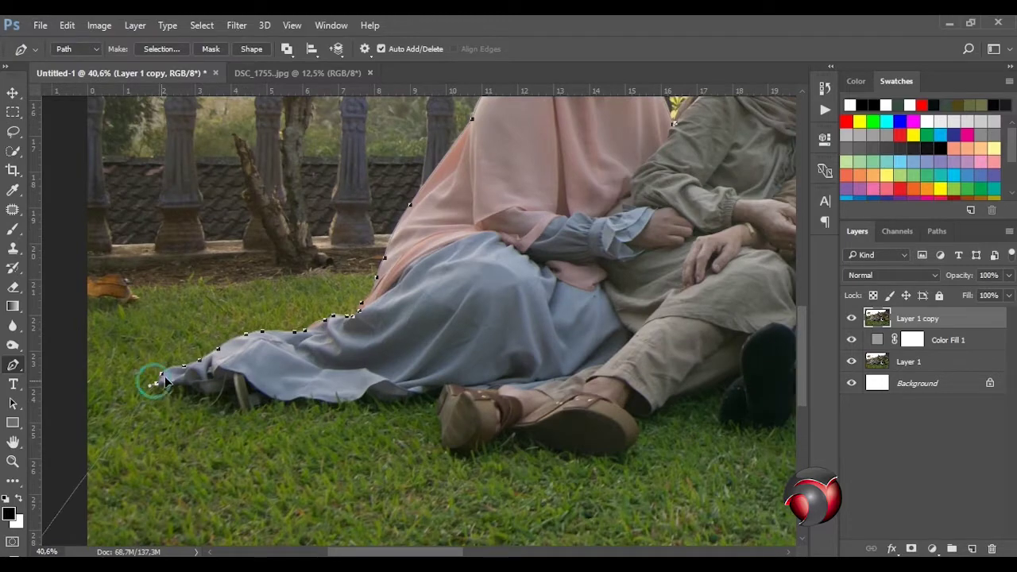
scroll(246, 405, "down", 5)
scroll(461, 409, "up", 1)
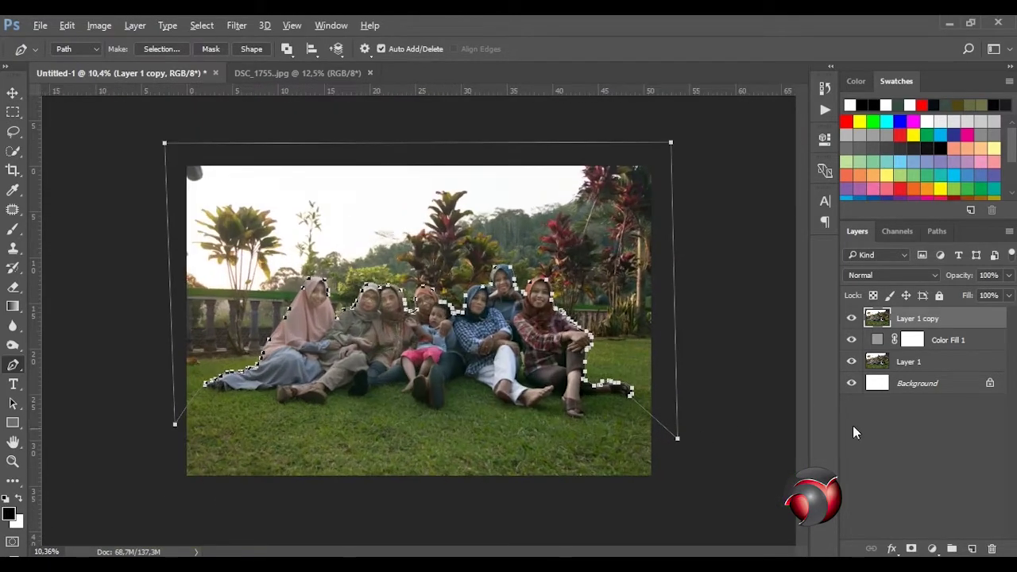
Step: Add a layer mask to Layer 1 copy and convert the path into a selection
left_click(911, 549)
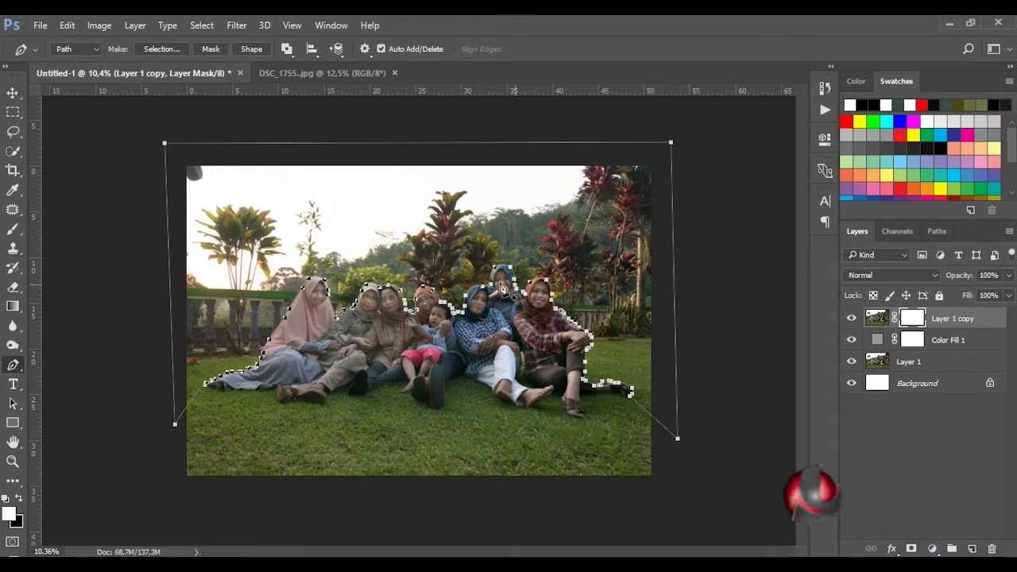
right_click(414, 231)
left_click(455, 249)
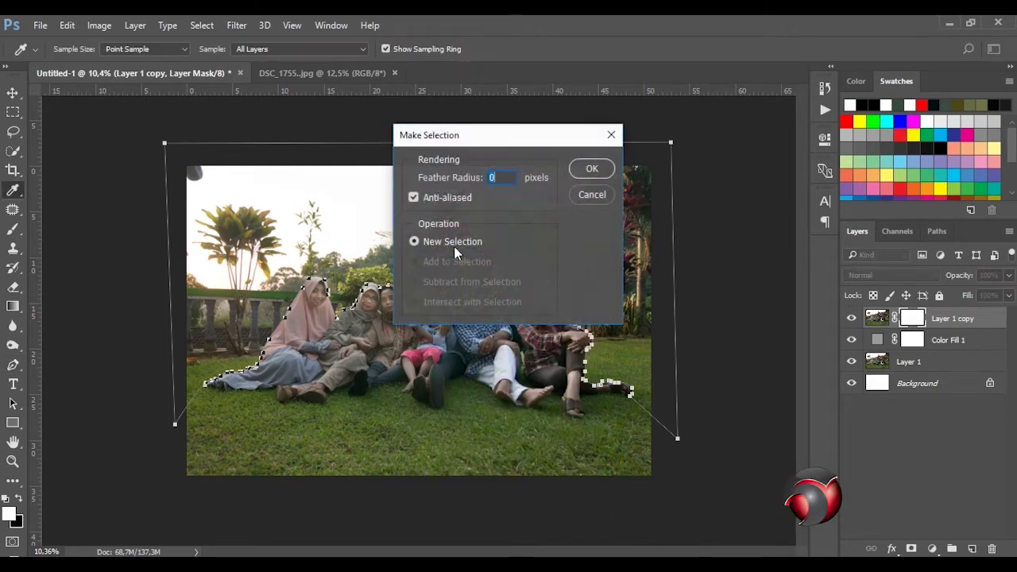
left_click(593, 170)
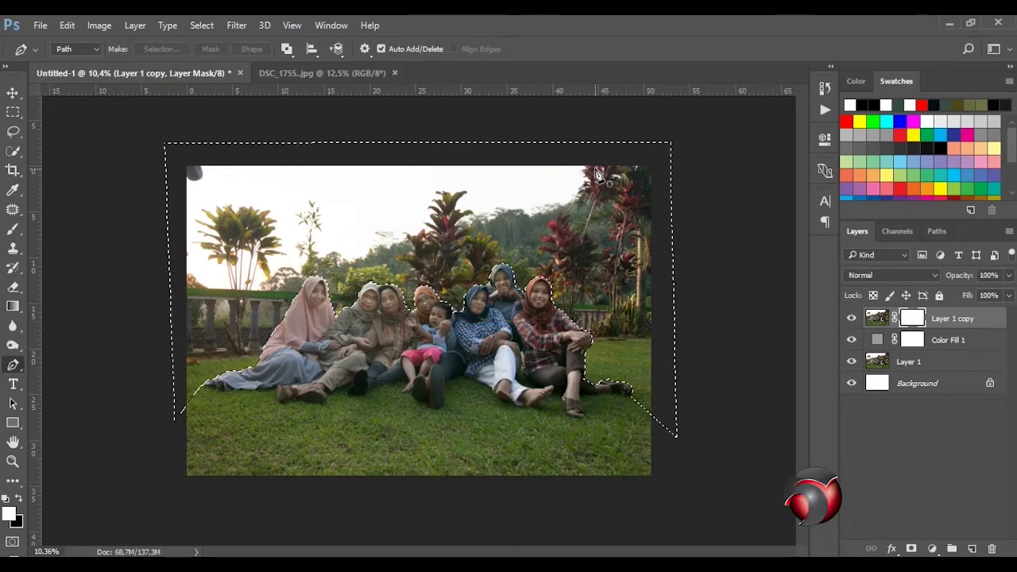
Step: Drag a black-to-transparent gradient on Layer 1 copy's mask so the sky fades into grey fog
left_click(13, 306)
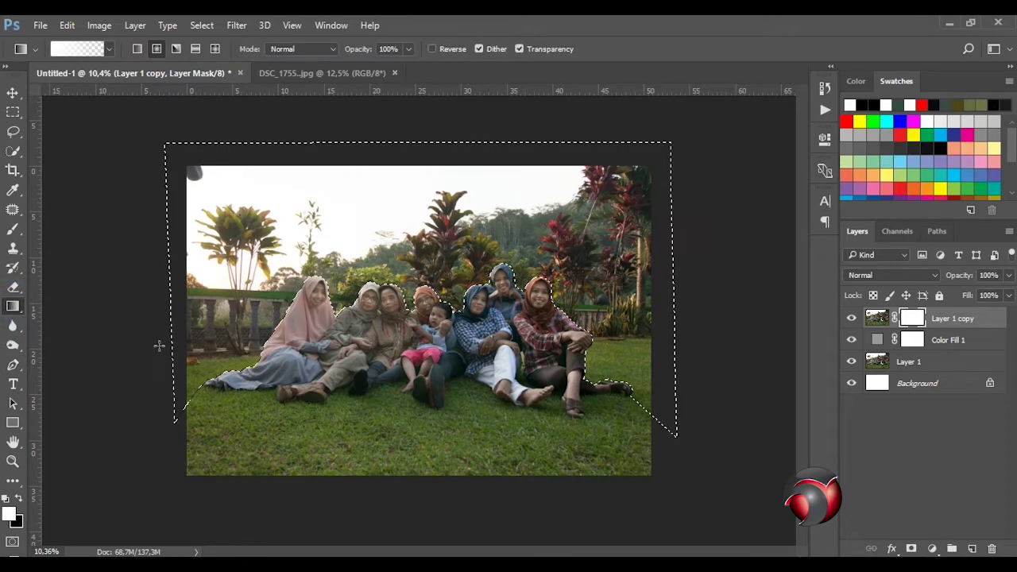
key("x")
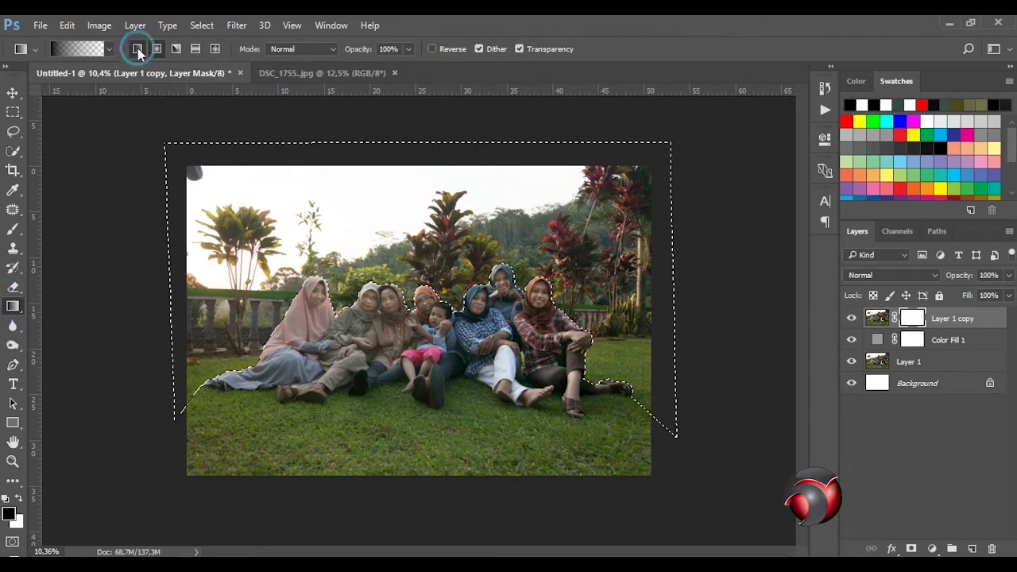
left_click(83, 47)
left_click(635, 118)
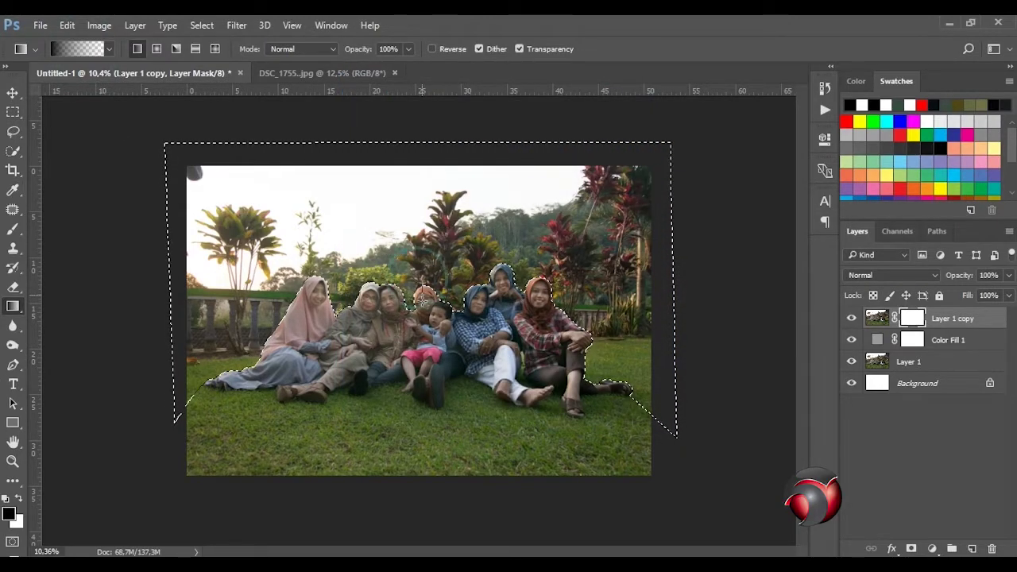
left_click_drag(423, 288, 422, 361)
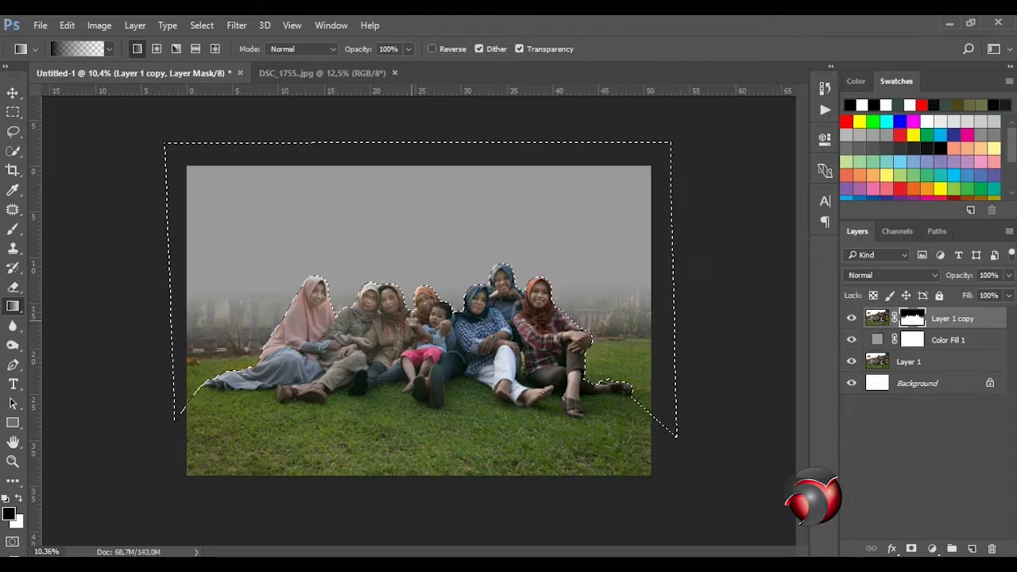
left_click(13, 228)
Step: Paint the mask at 31% brush opacity, softening fog left of the group and near the woman in red
key("bracketright")
key("bracketright")
key("bracketright")
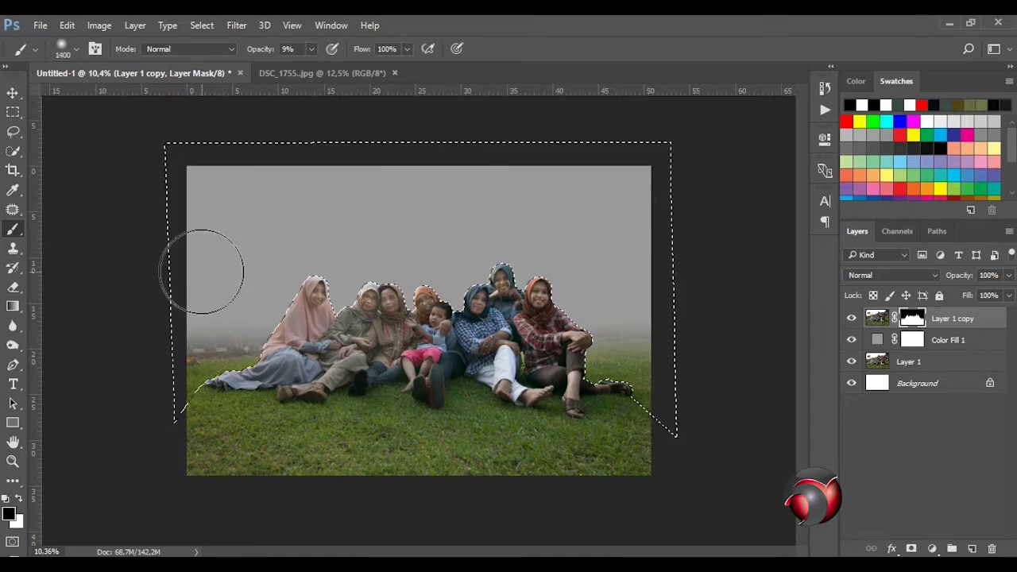
left_click(311, 49)
left_click_drag(307, 68, 325, 69)
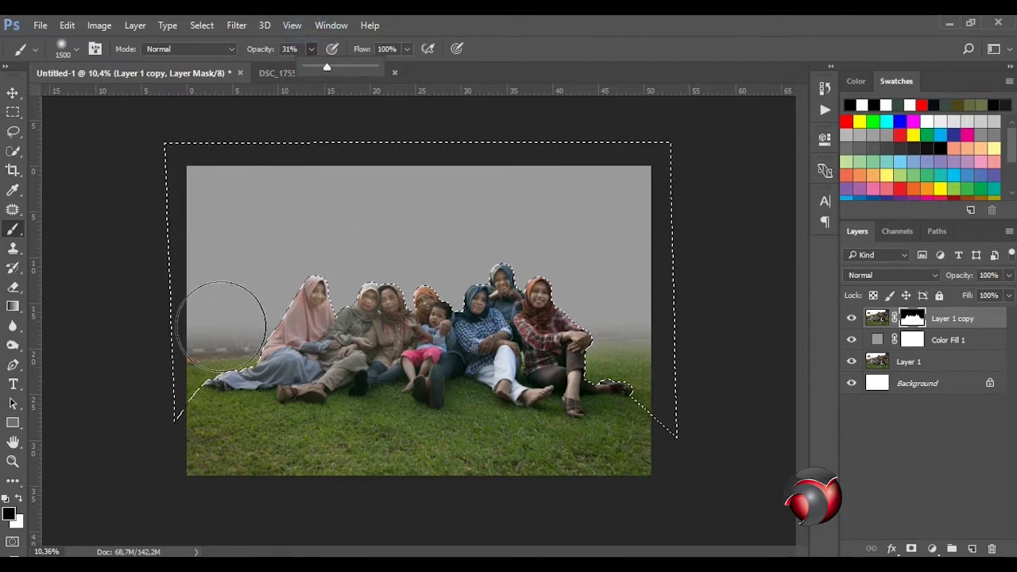
key("bracketleft")
key("bracketleft")
left_click_drag(210, 328, 247, 317)
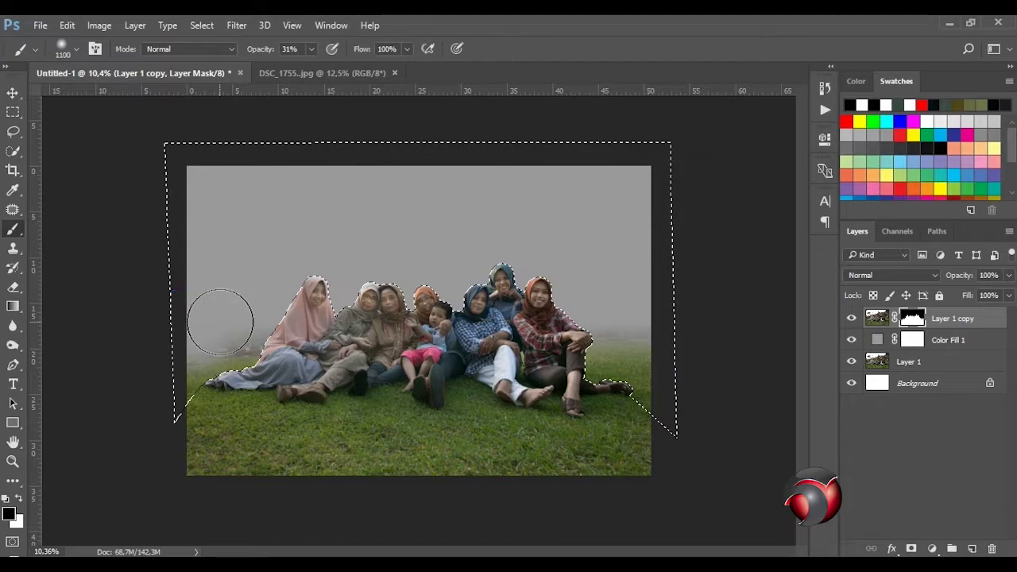
left_click_drag(608, 301, 609, 310)
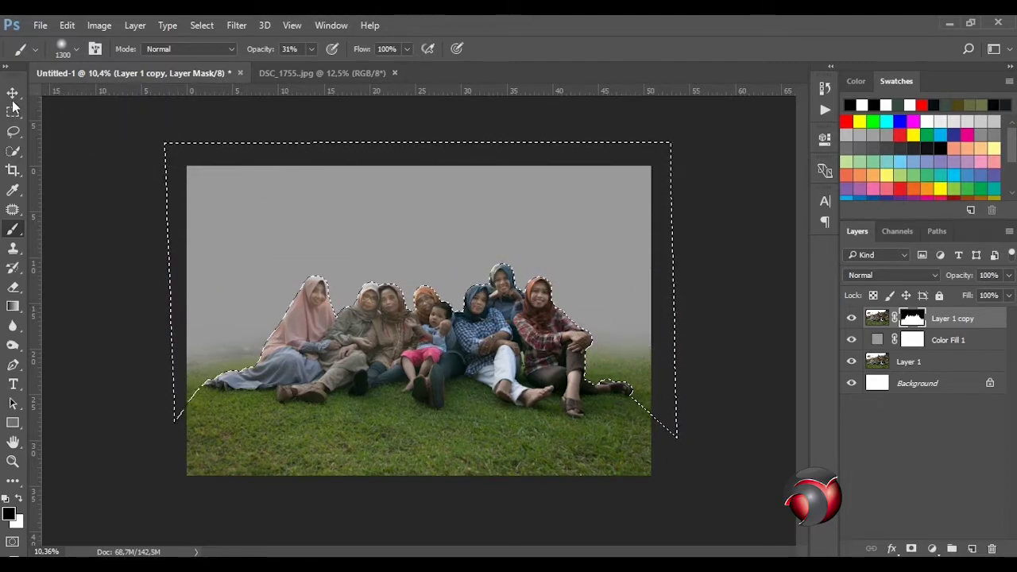
Step: Switch to the Move tool, deselect, and close the Actions panel
key("v")
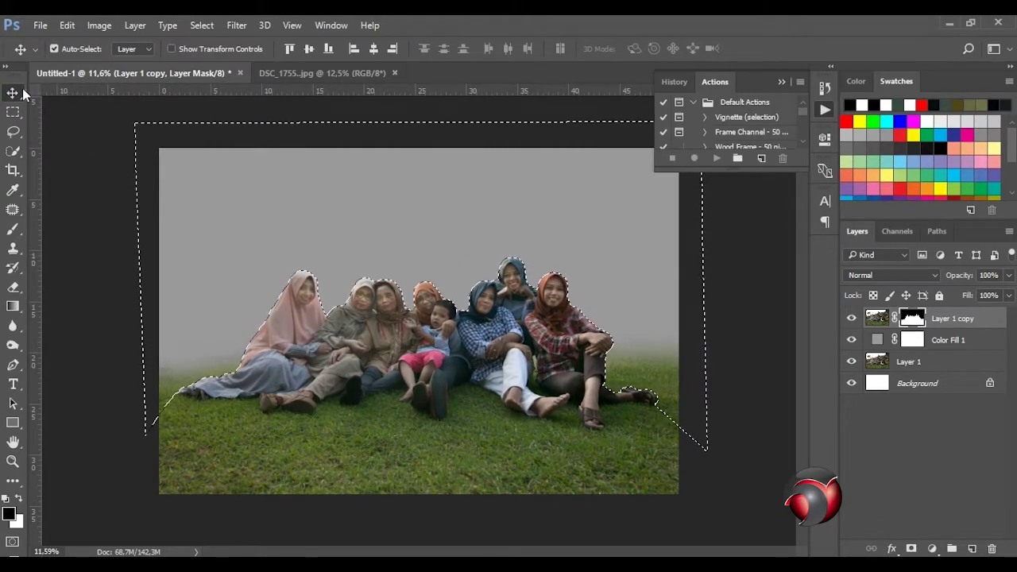
key("ctrl+d")
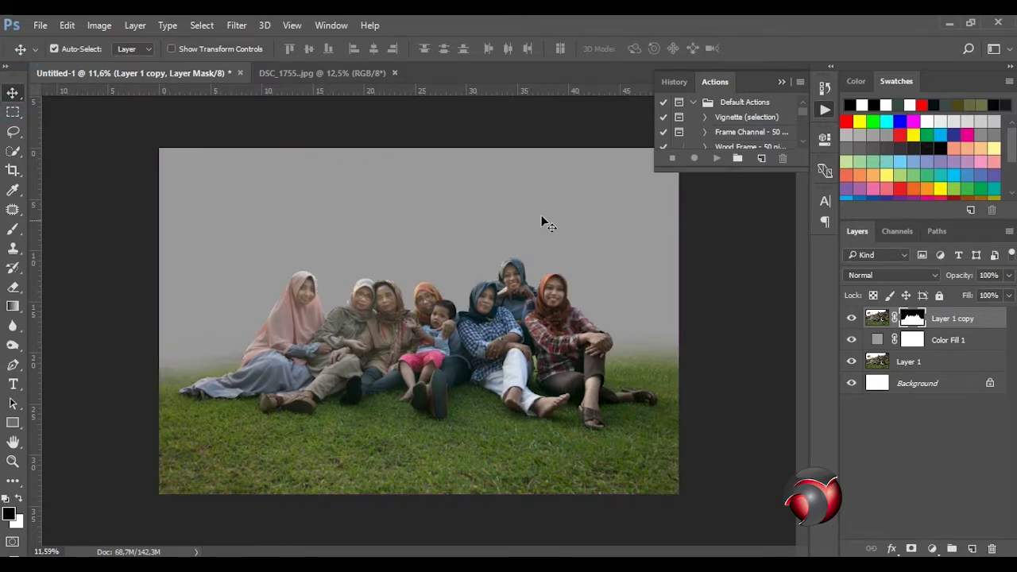
left_click(781, 83)
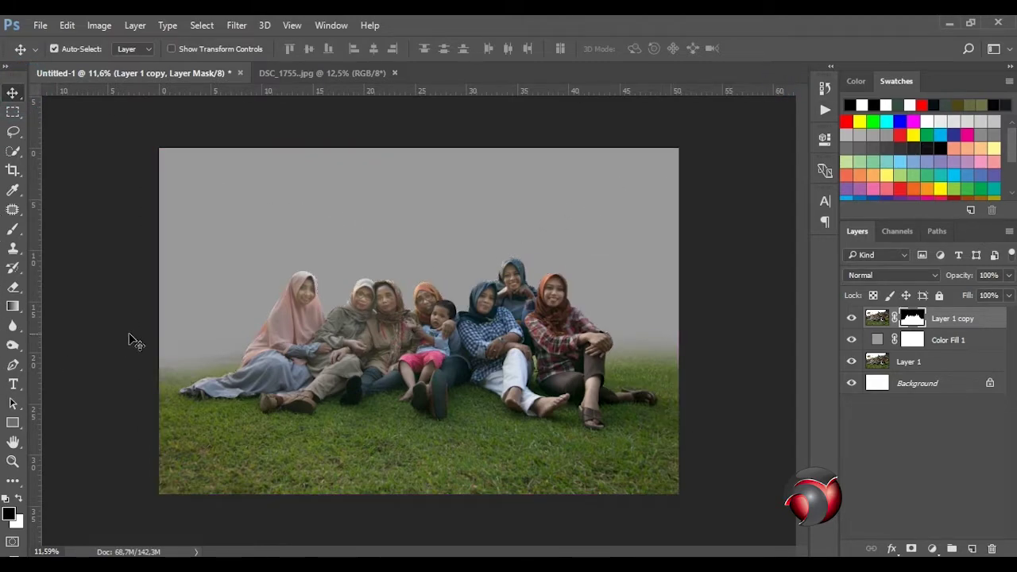
left_click(40, 25)
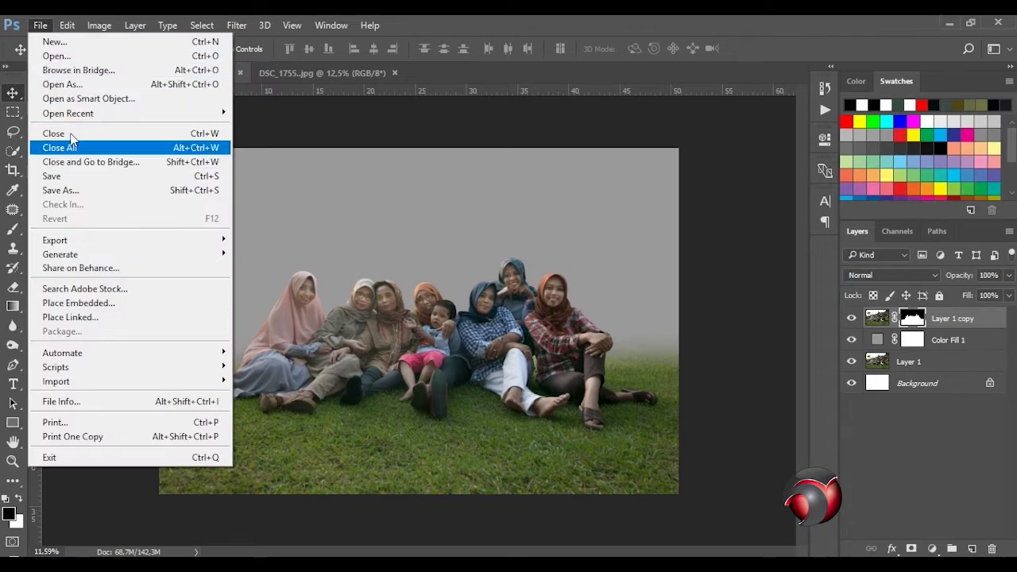
Step: Open SUNSET JADI 2, copy the entire sky image, and return to the family photo document
left_click(57, 56)
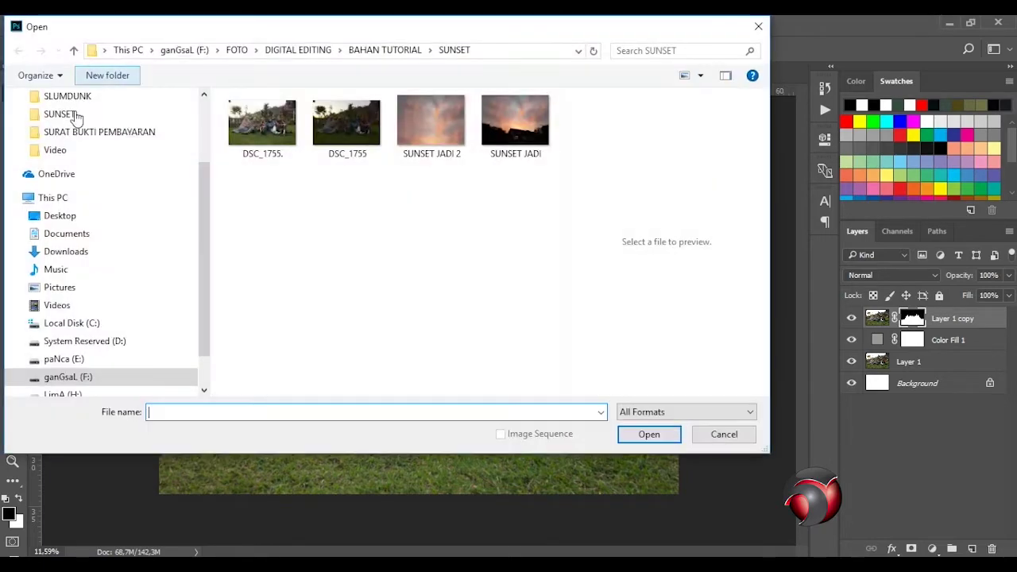
left_click(443, 136)
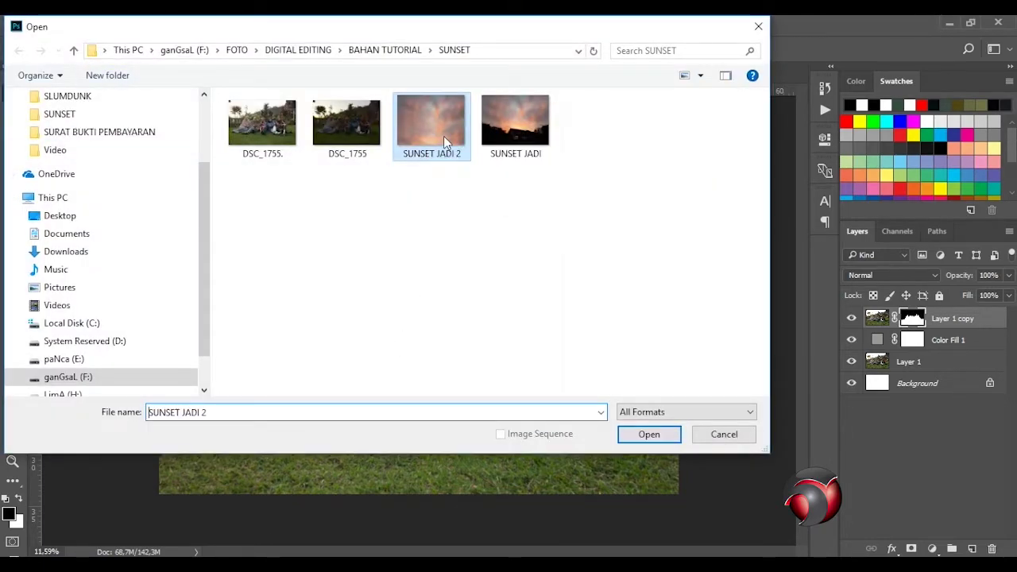
left_click(658, 435)
left_click(199, 26)
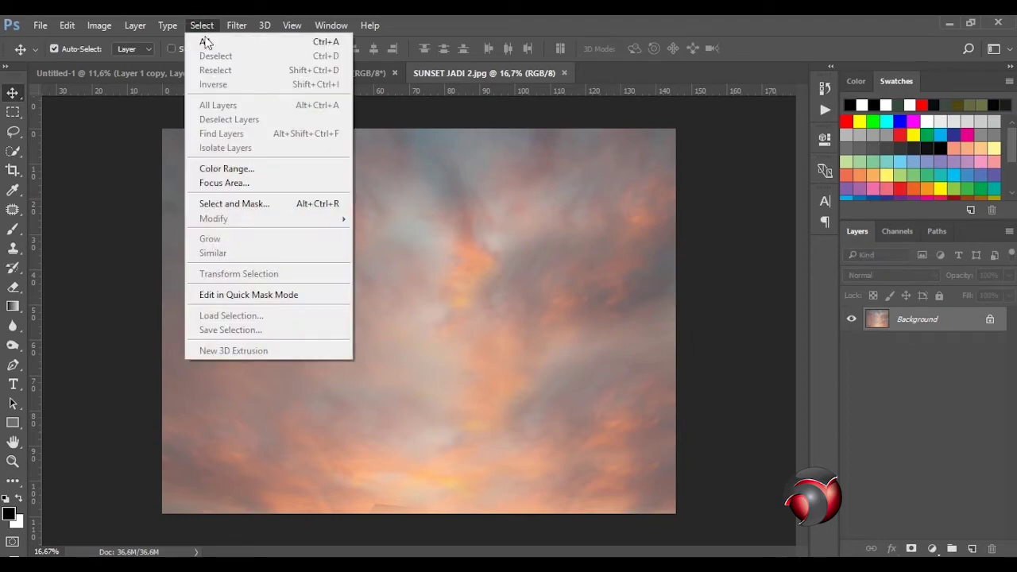
left_click(79, 26)
left_click(79, 120)
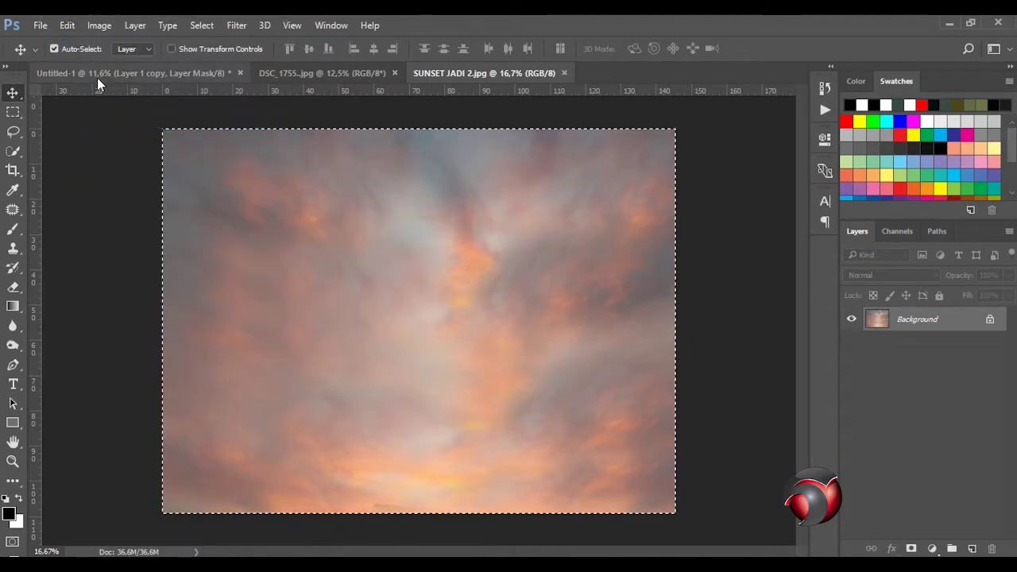
left_click(97, 73)
Step: Paste the copied sunset sky above Color Fill 1, accepting the profile conversion
left_click(957, 344)
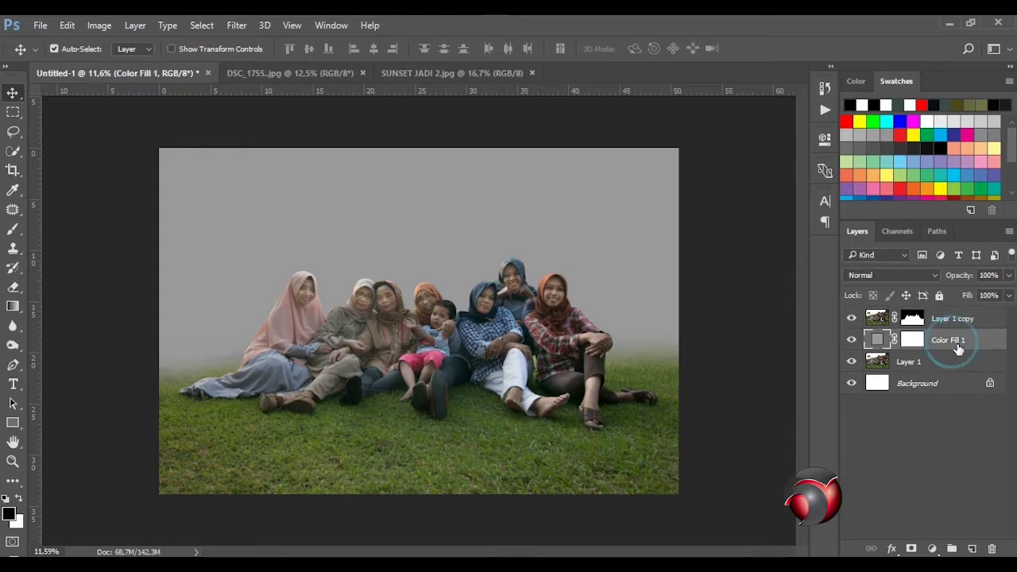
left_click(67, 25)
left_click(127, 149)
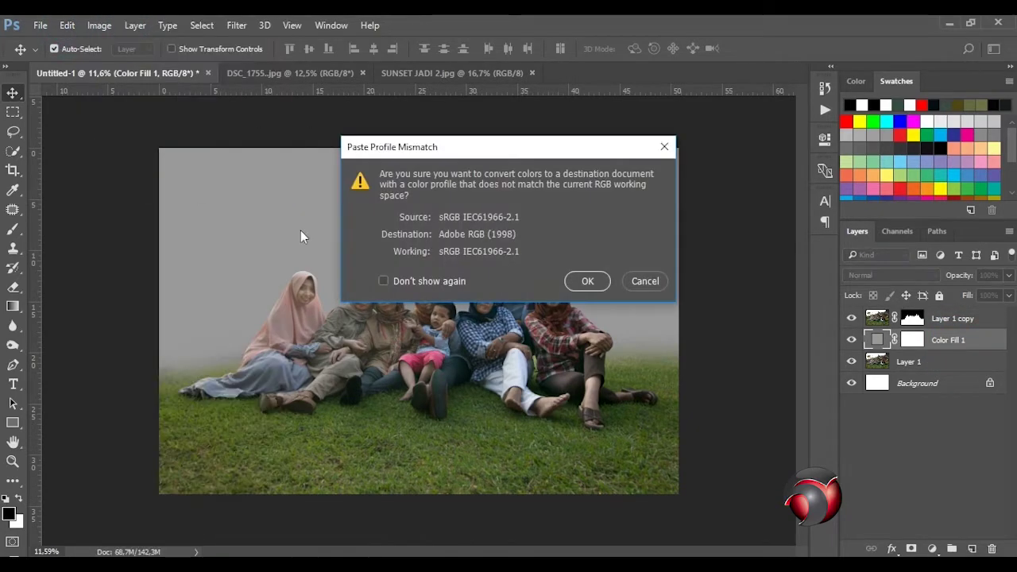
left_click(588, 281)
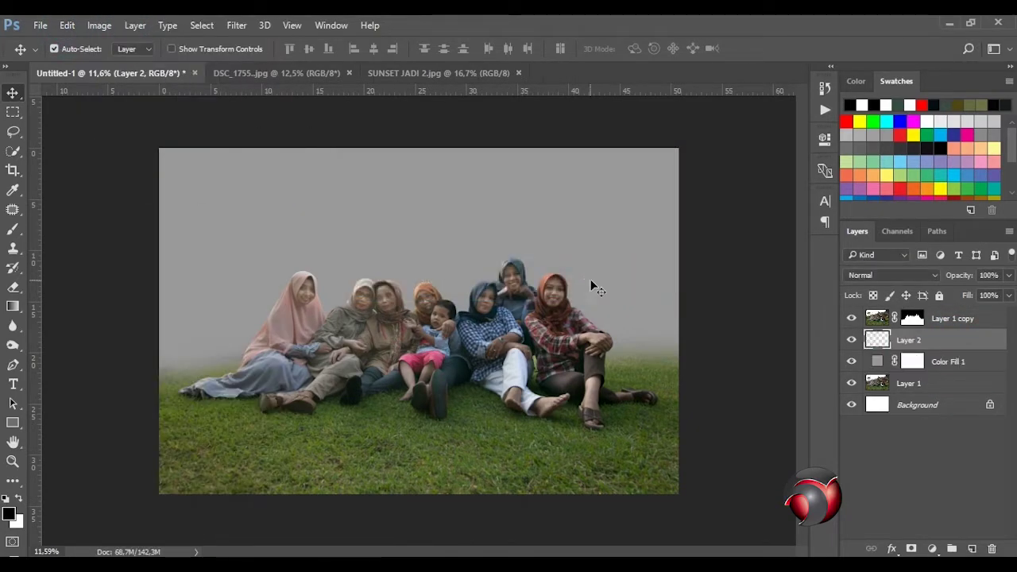
Step: Free-transform the sky layer to stretch it across the canvas behind the family
key("ctrl+t")
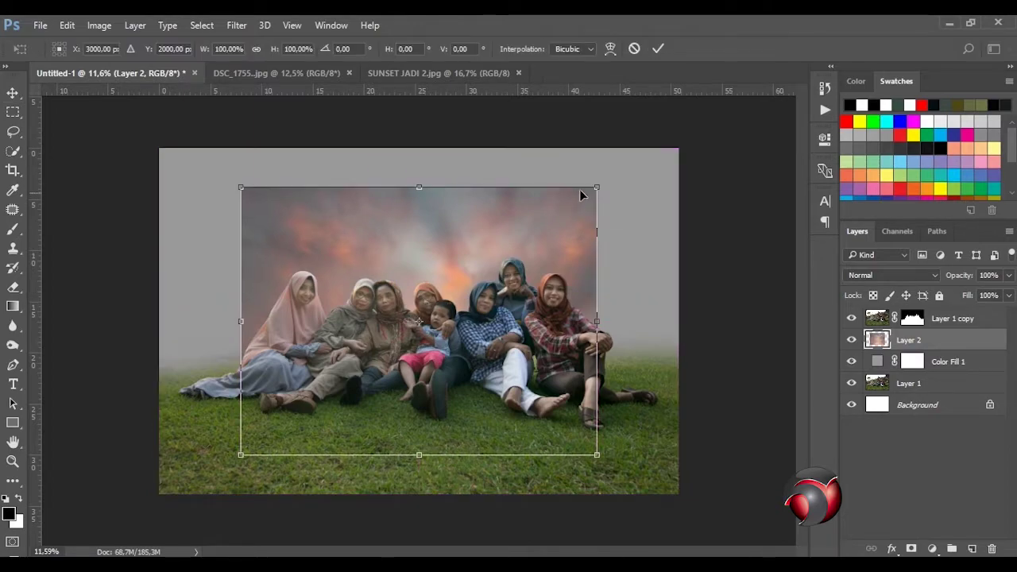
left_click_drag(596, 188, 678, 147)
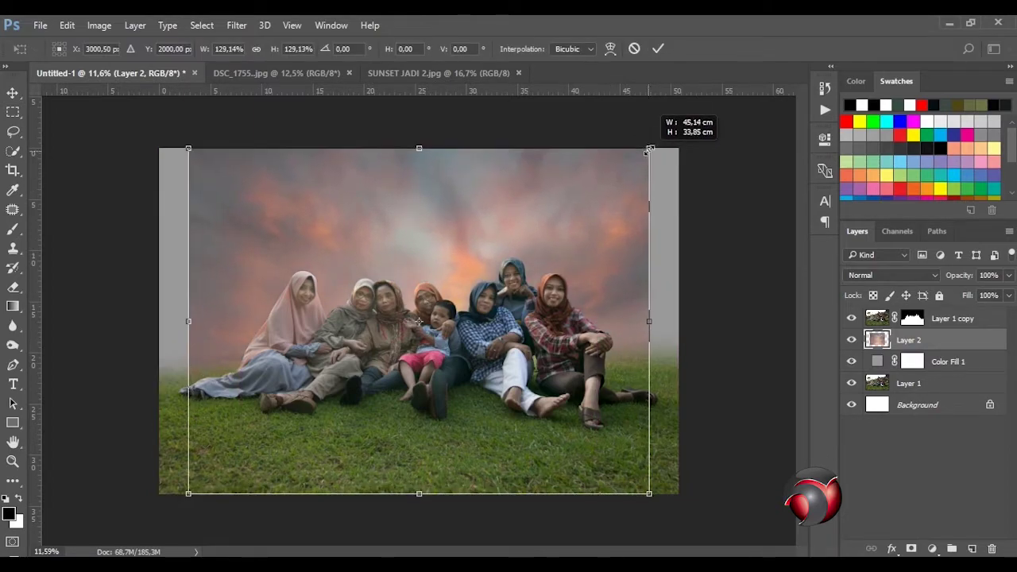
left_click_drag(183, 323, 156, 322)
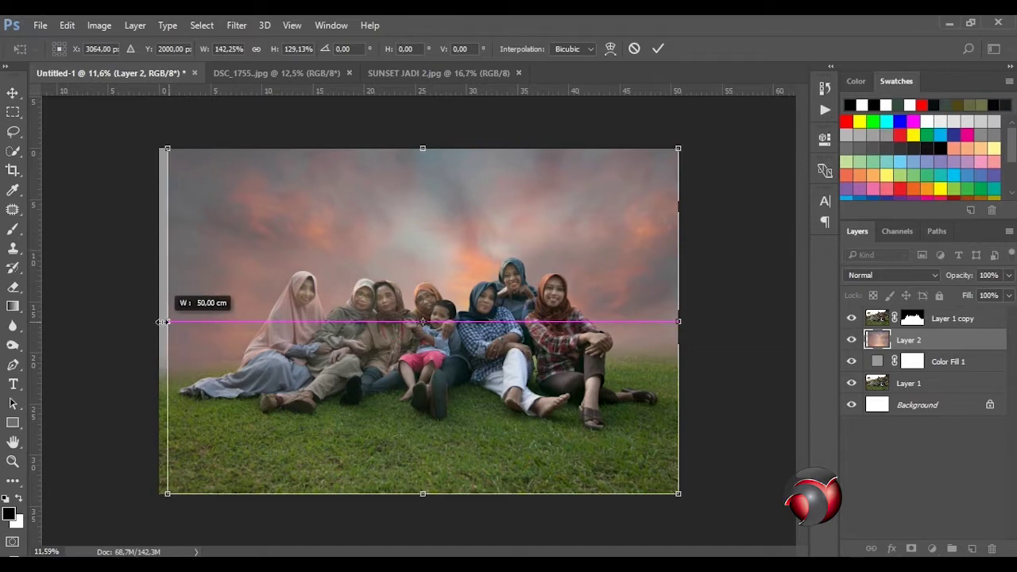
left_click_drag(418, 494, 425, 404)
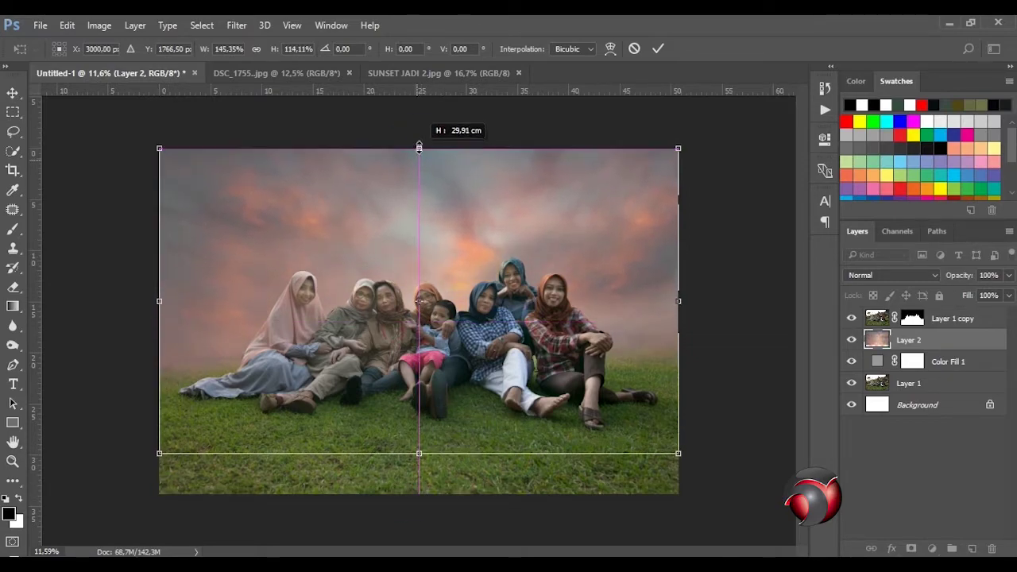
mouse_move(419, 453)
left_mouse_down()
mouse_move(418, 442)
mouse_move(417, 451)
left_mouse_up()
mouse_move(453, 282)
left_mouse_down()
mouse_move(453, 213)
mouse_move(451, 243)
mouse_move(450, 213)
mouse_move(421, 272)
left_mouse_up()
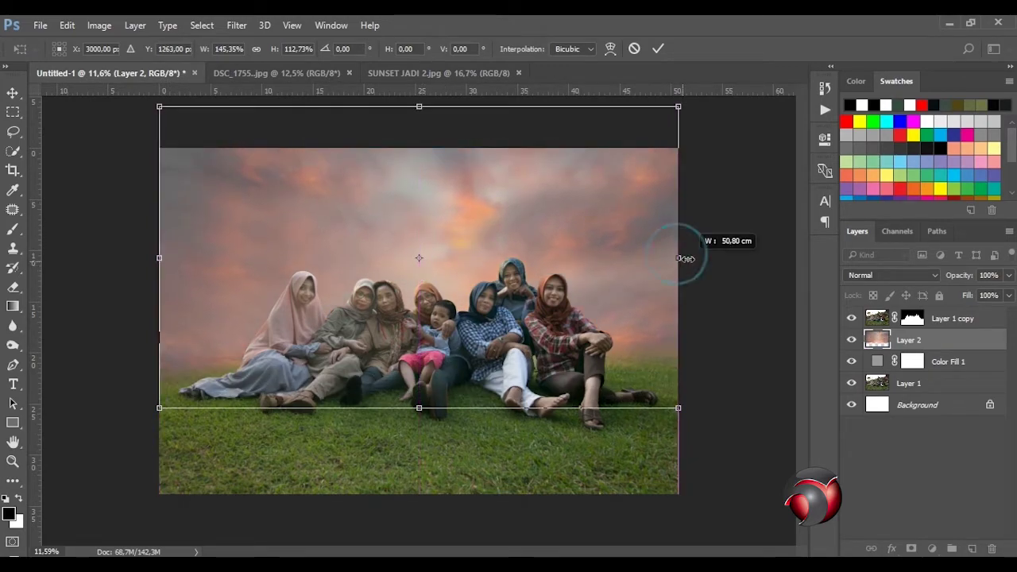
left_click_drag(158, 258, 151, 260)
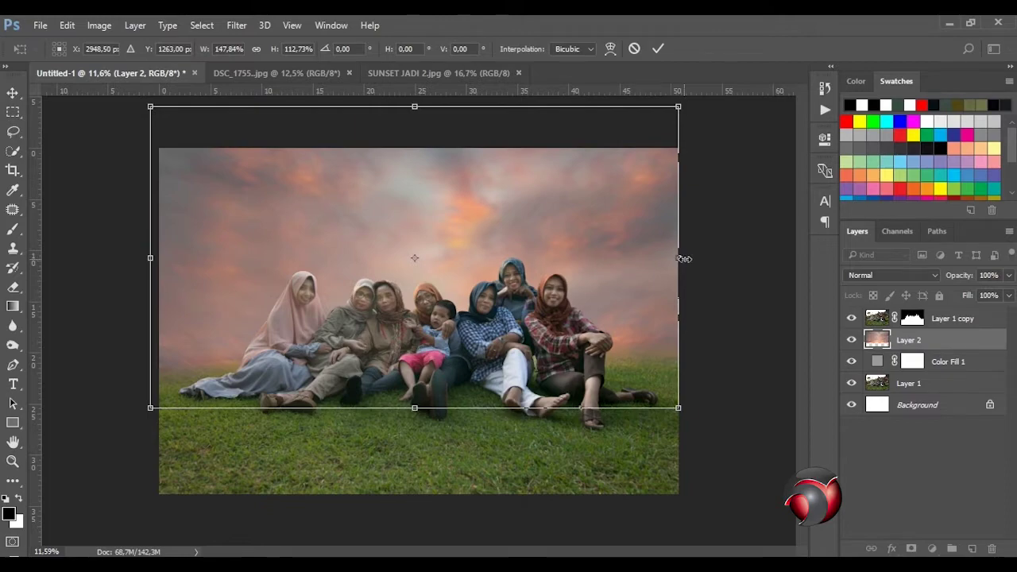
key("Return")
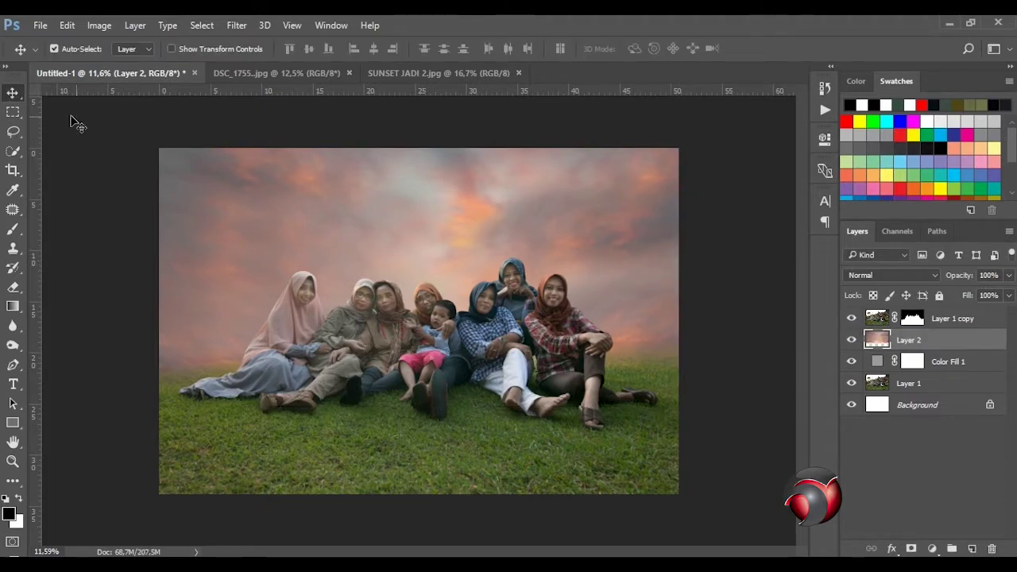
Step: Target the Layer 1 copy mask and choose the Blur tool at about 42% strength
scroll(429, 302, "down", 1)
scroll(433, 305, "up", 2)
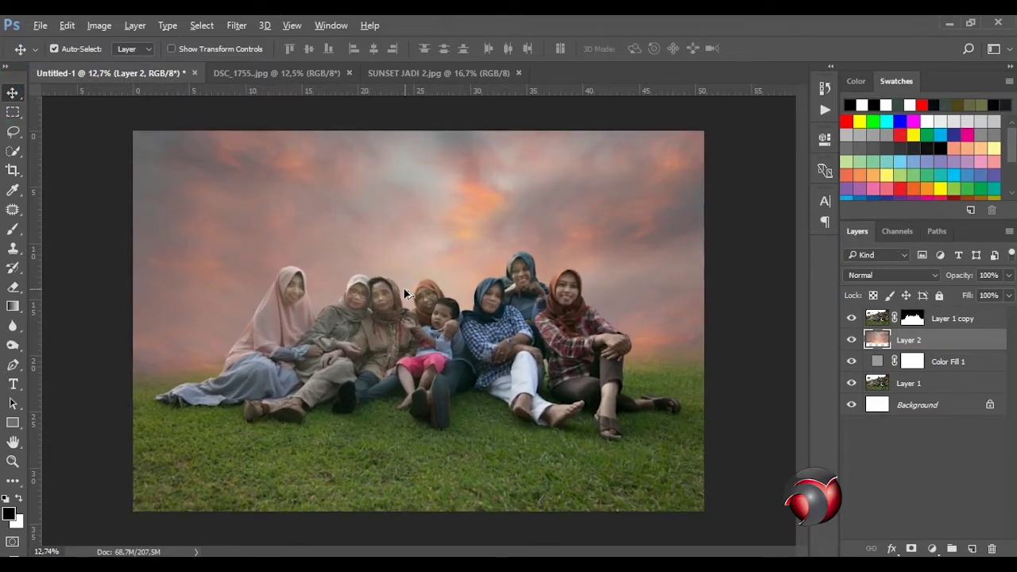
scroll(403, 290, "up", 1)
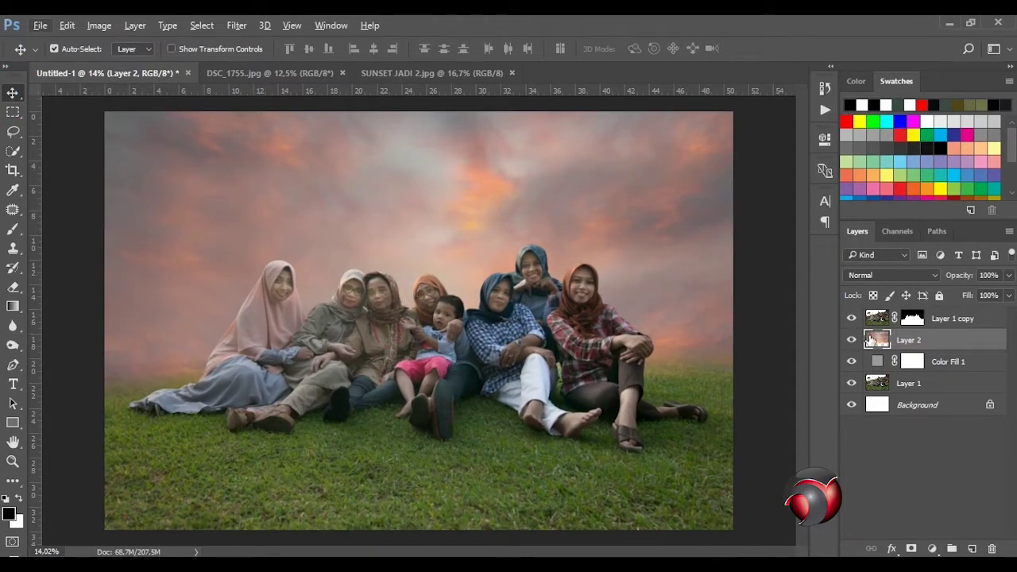
scroll(348, 288, "up", 2)
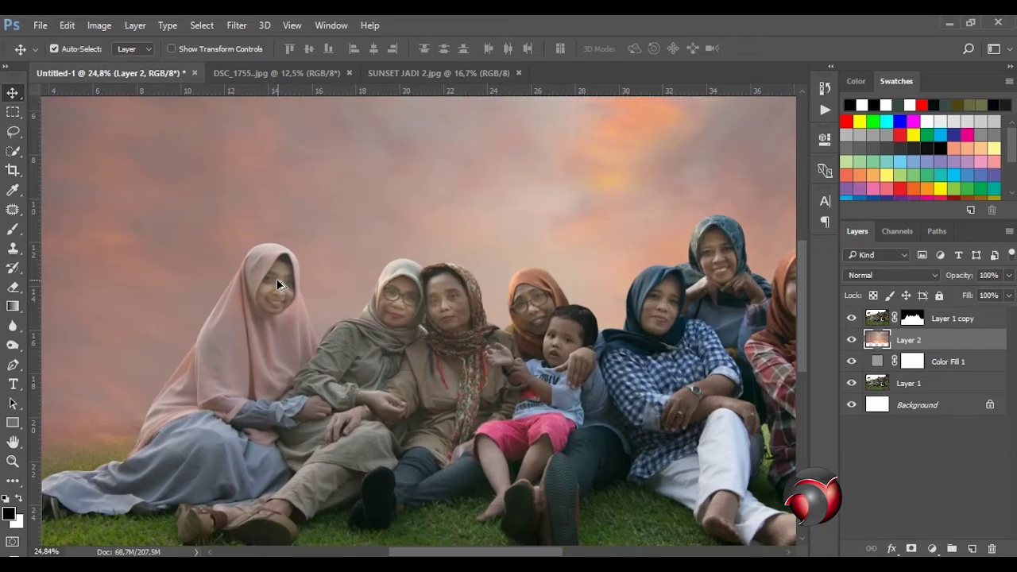
scroll(328, 265, "up", 2)
scroll(328, 264, "up", 2)
left_click(911, 318)
scroll(334, 435, "left", 5)
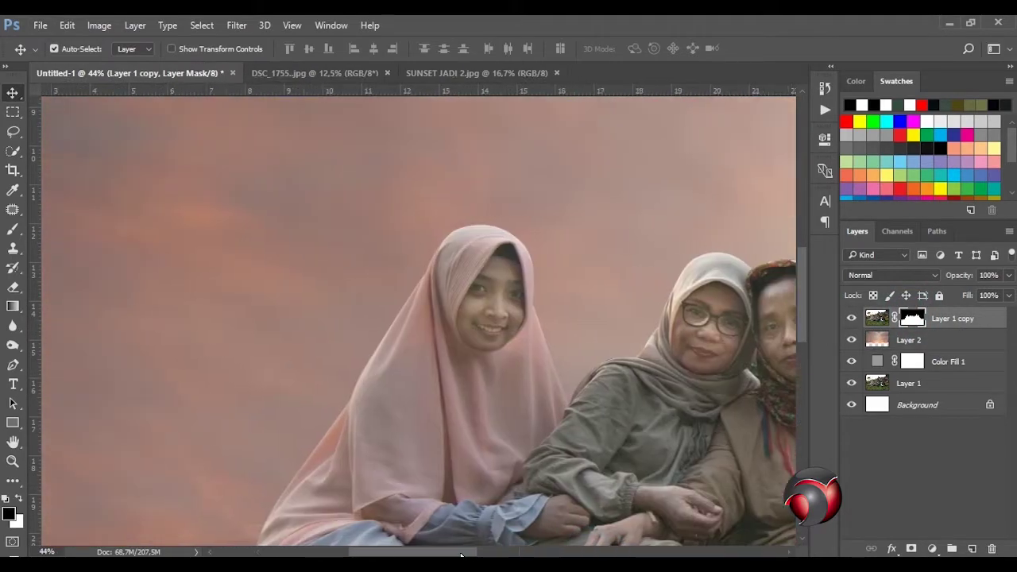
scroll(334, 436, "down", 2)
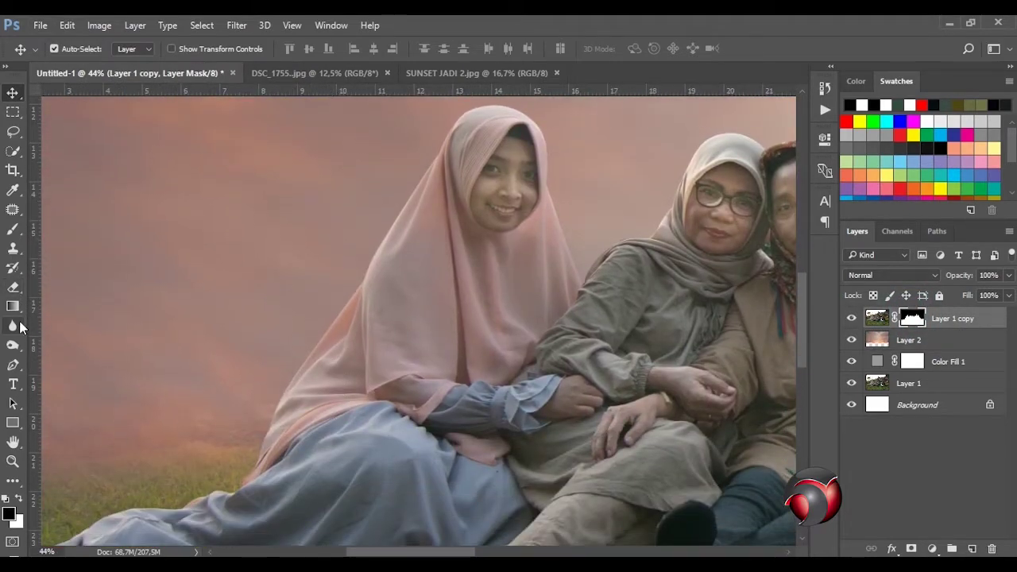
left_click(13, 326)
left_click(71, 331)
left_click_drag(305, 51, 298, 72)
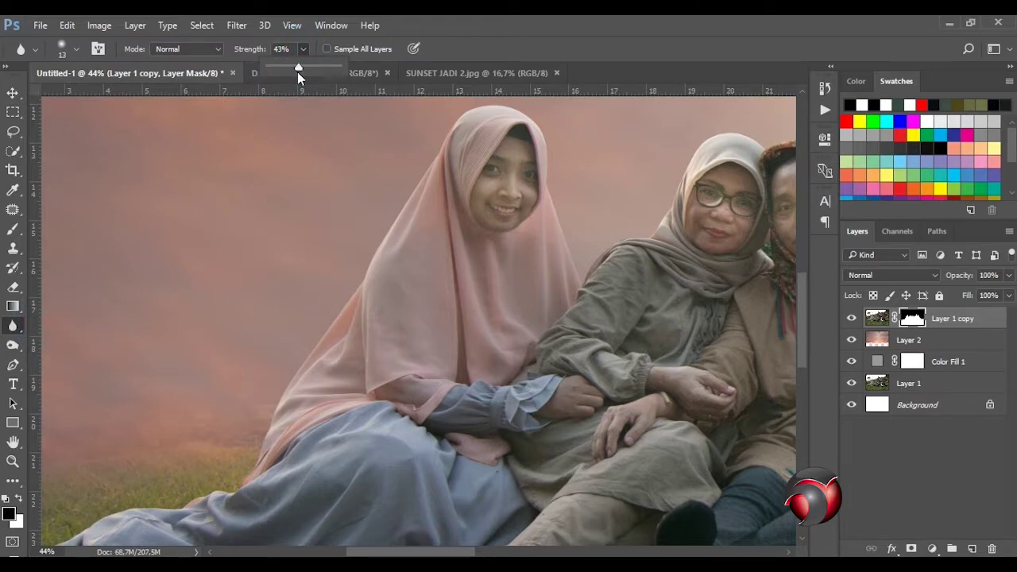
Step: Blur the mask edges beneath the family with a smaller brush, then fit the photo to the window
scroll(272, 441, "down", 3)
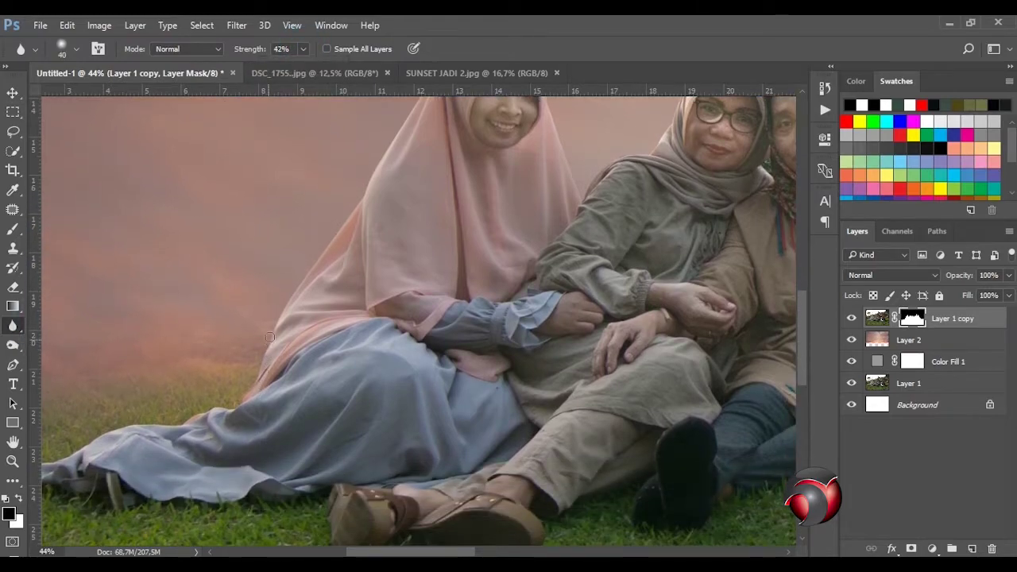
scroll(354, 215, "up", 1)
scroll(369, 342, "up", 3)
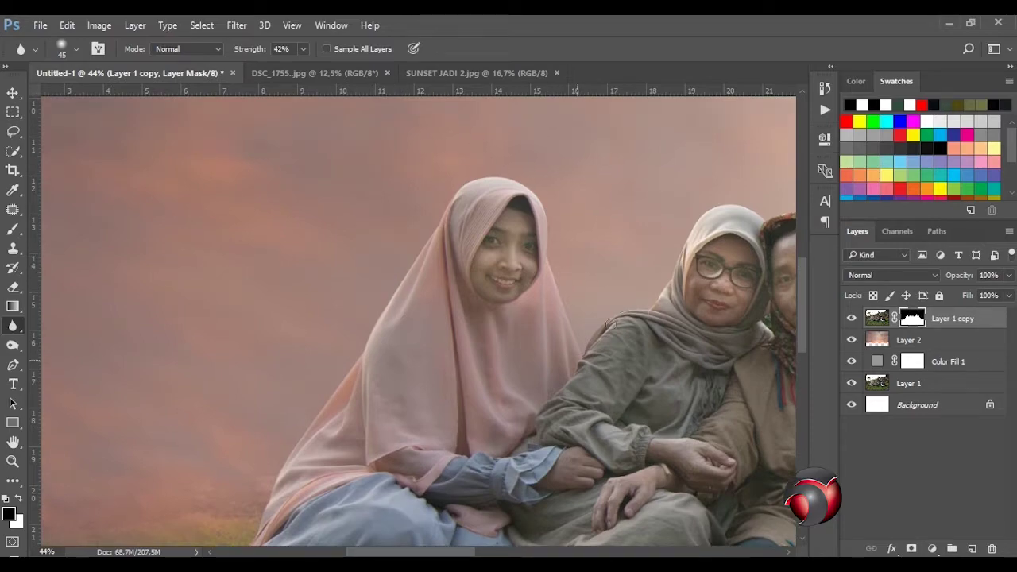
scroll(523, 478, "right", 10)
key("bracketleft")
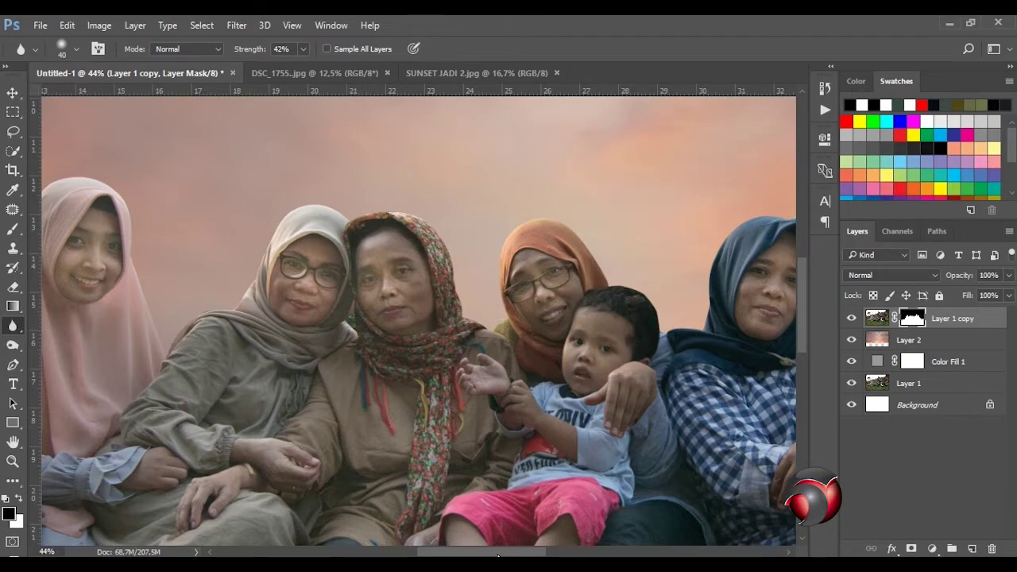
left_click_drag(498, 556, 548, 556)
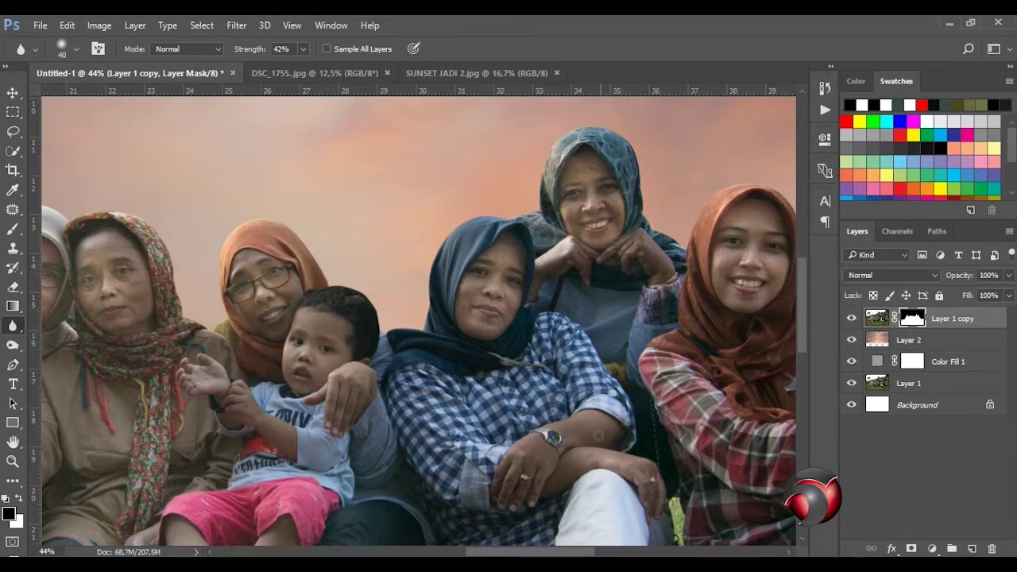
left_click_drag(552, 553, 599, 554)
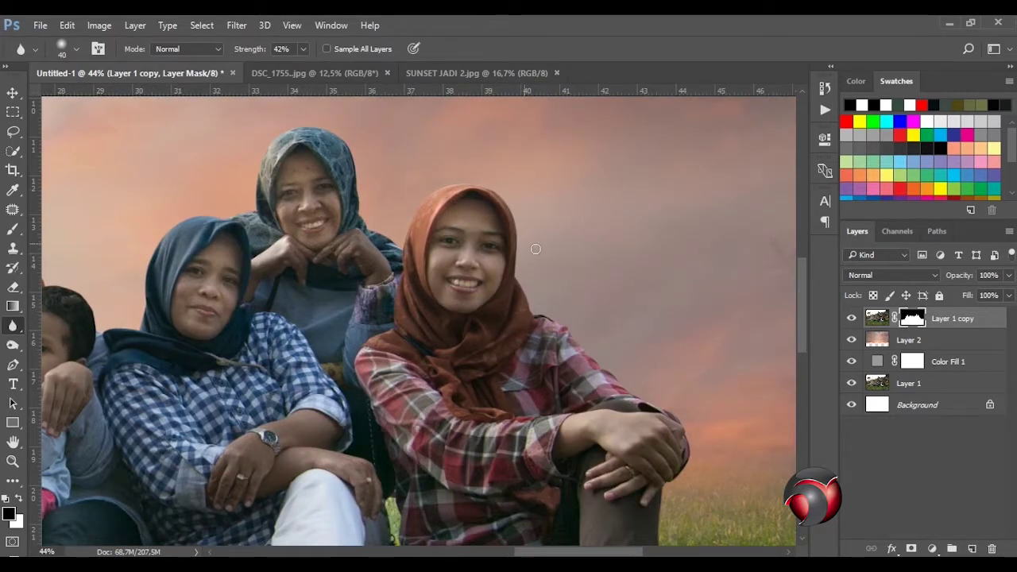
scroll(531, 250, "down", 3)
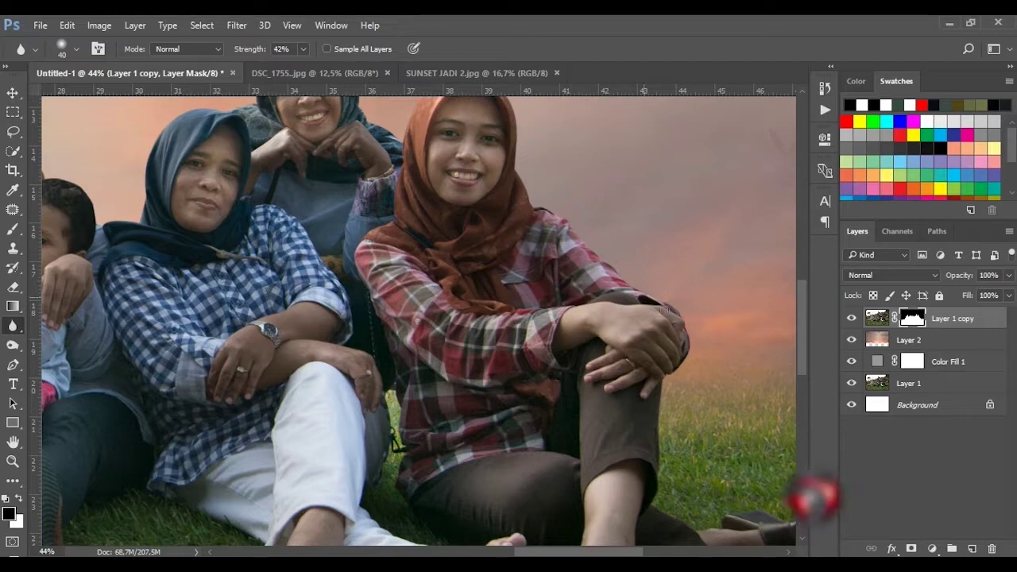
scroll(692, 275, "down", 2)
key("ctrl+0")
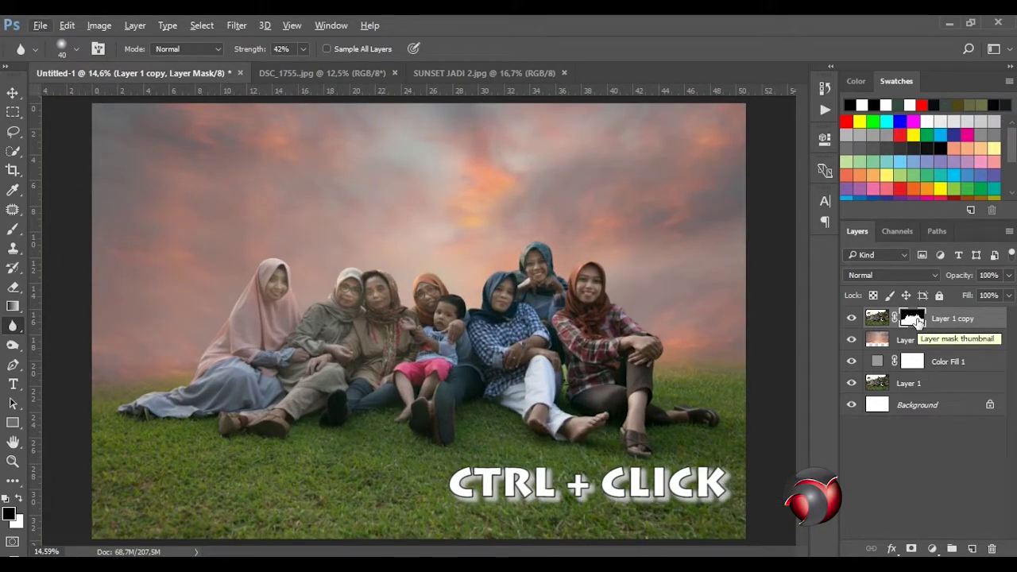
Step: Load the Layer 1 copy mask as a selection and copy it into a new Layer 3
left_click(912, 318, "ctrl")
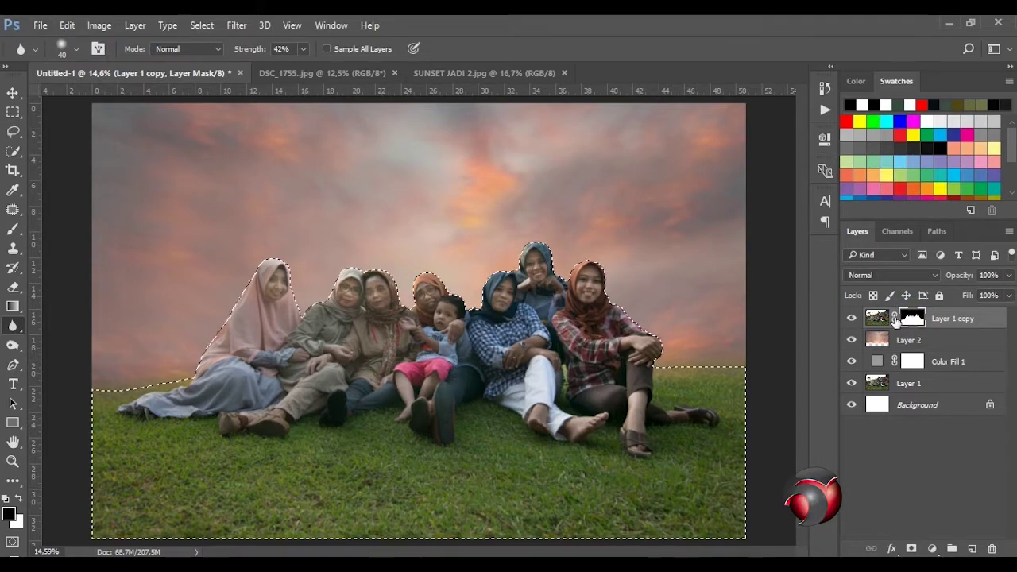
left_click(876, 318)
key("ctrl+j")
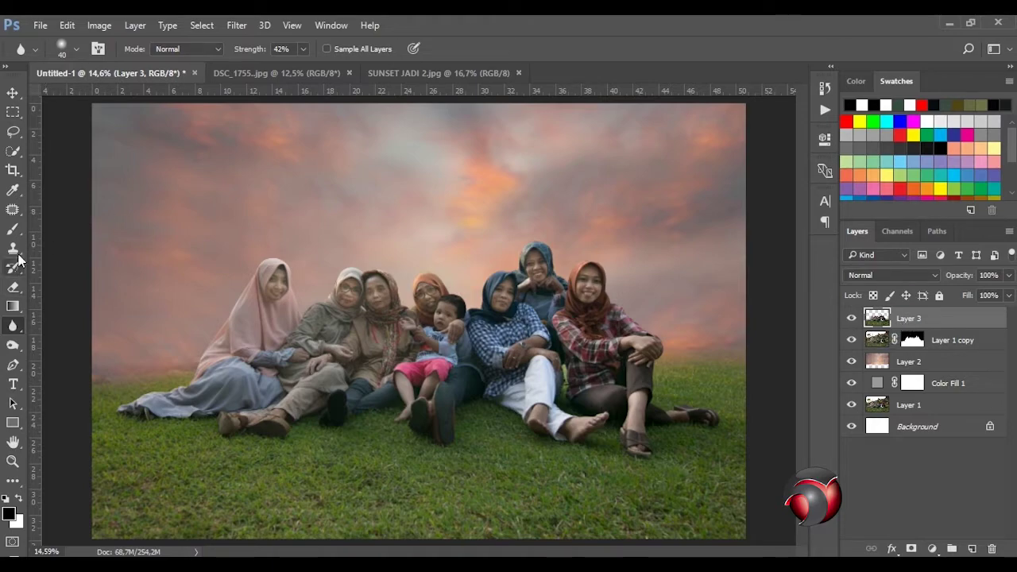
Step: Erase Layer 3 left of the women with a large 52%-opacity eraser, toggling visibility to compare
left_click(13, 287)
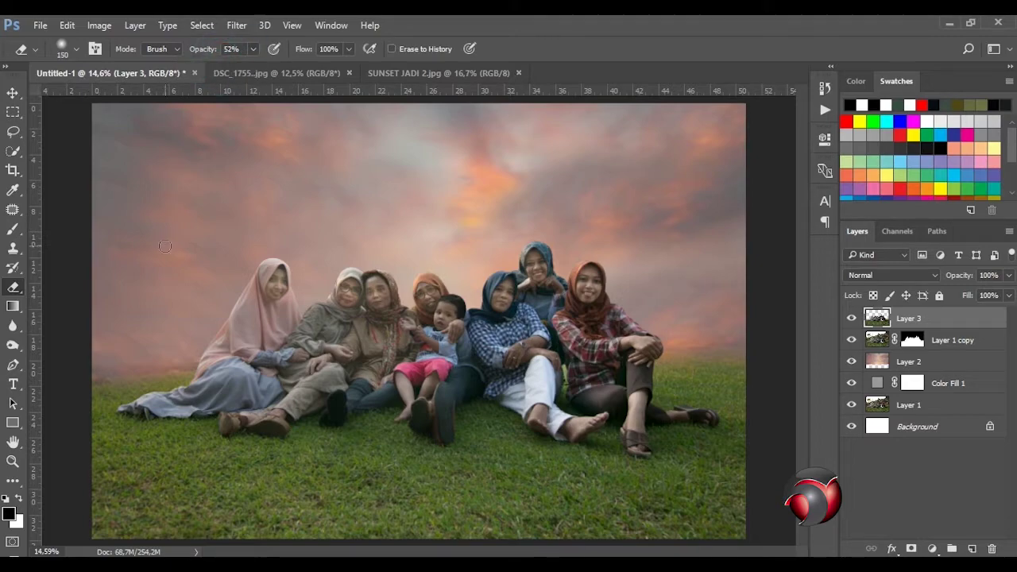
key("bracketright")
key("bracketright")
key("bracketright")
left_click_drag(131, 317, 167, 351)
key("bracketleft")
key("bracketleft")
key("bracketleft")
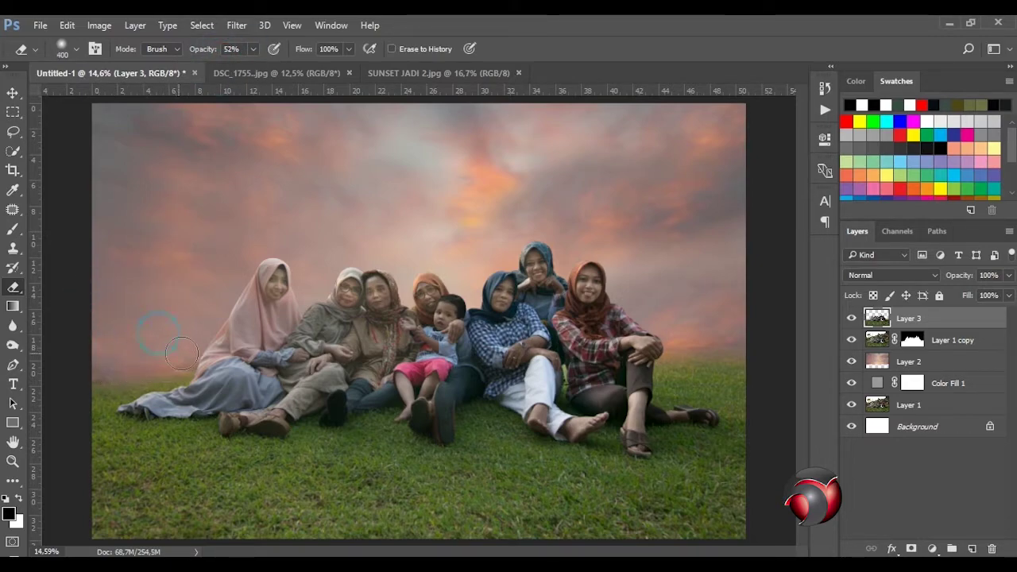
key("bracketright")
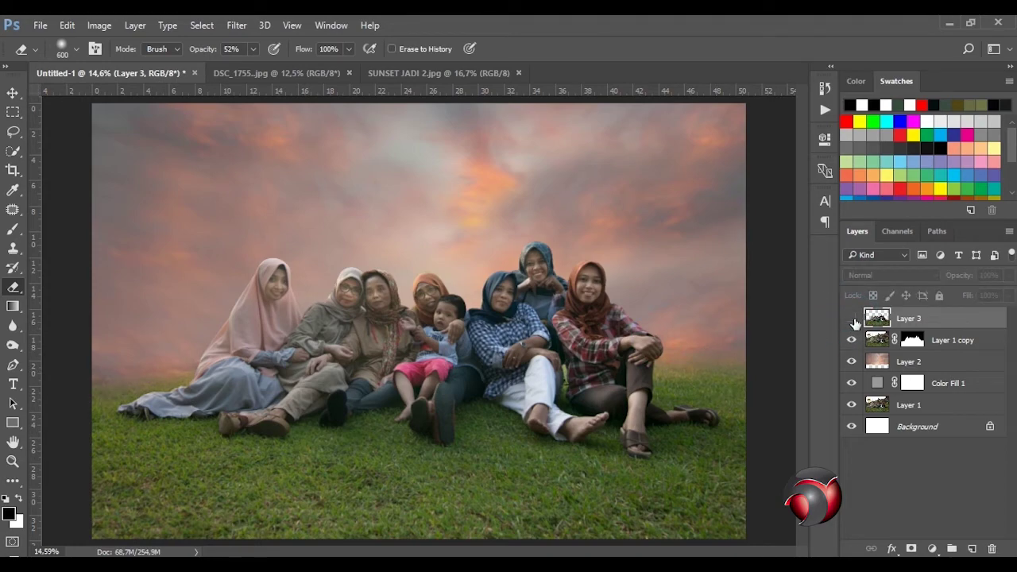
left_click(854, 340)
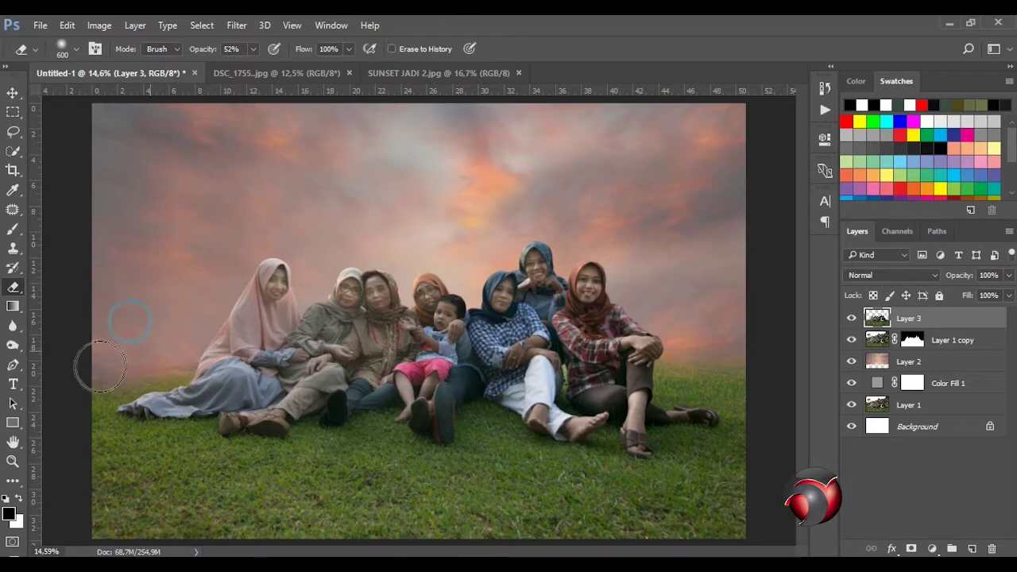
key("v")
scroll(446, 214, "down", 3)
key("ctrl+0")
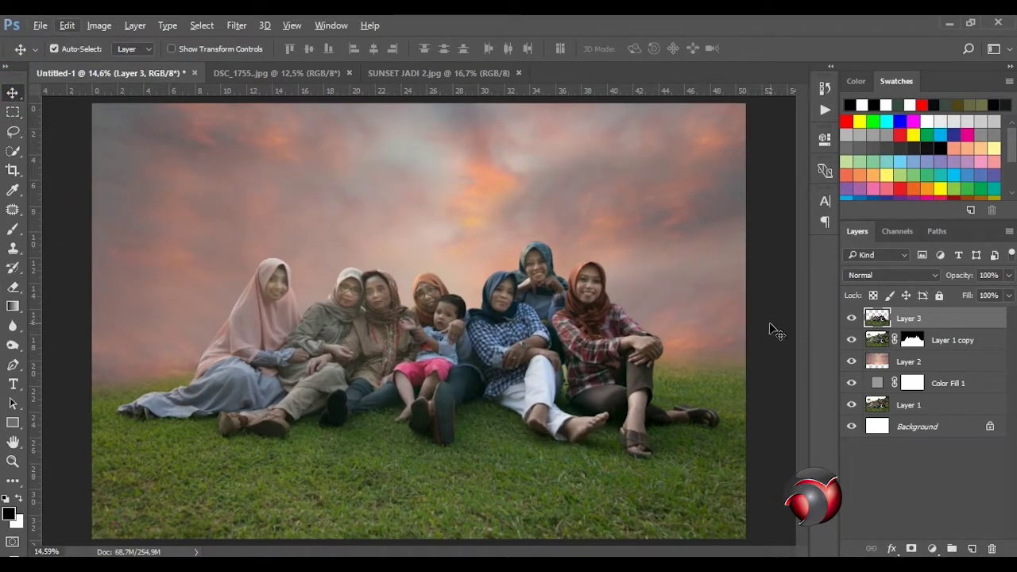
scroll(445, 293, "up", 2)
scroll(447, 288, "up", 8)
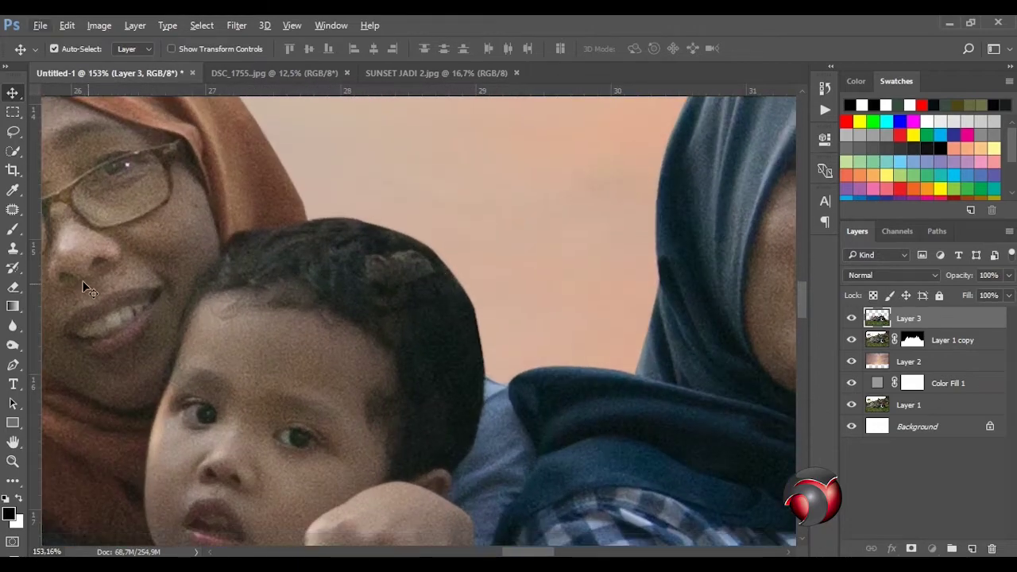
Step: Smudge the top edge of the boy's hair into the sky using a small 78%-strength Smudge brush
left_click(13, 344)
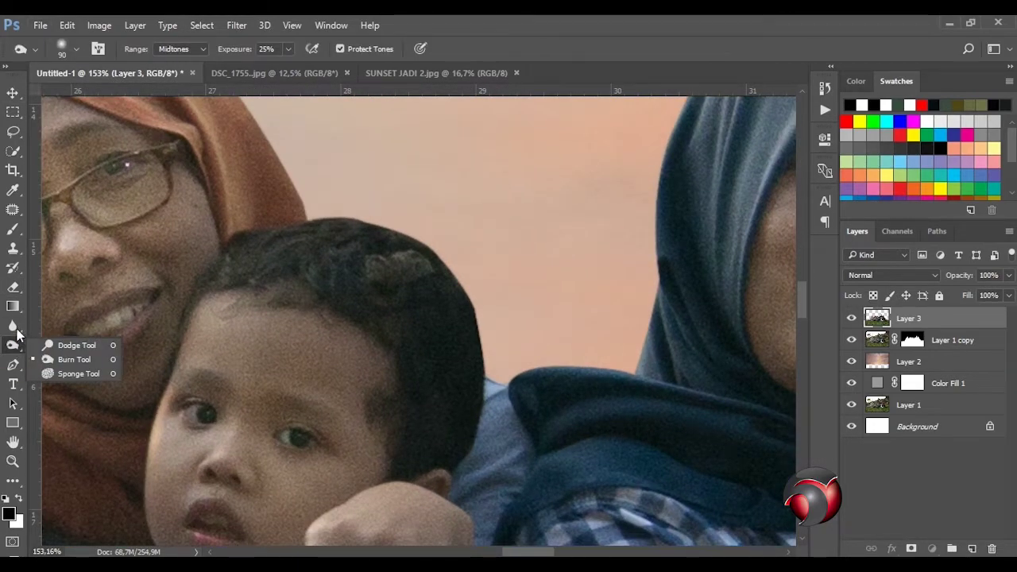
left_click(13, 326)
left_click(76, 354)
left_click(292, 49)
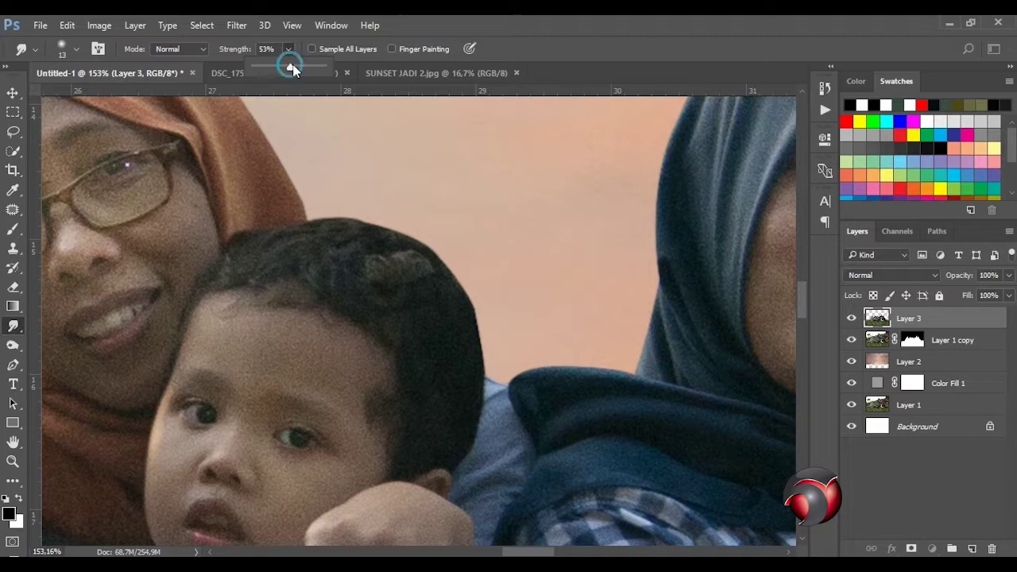
left_click_drag(287, 67, 308, 66)
key("bracketleft")
key("bracketleft")
key("bracketleft")
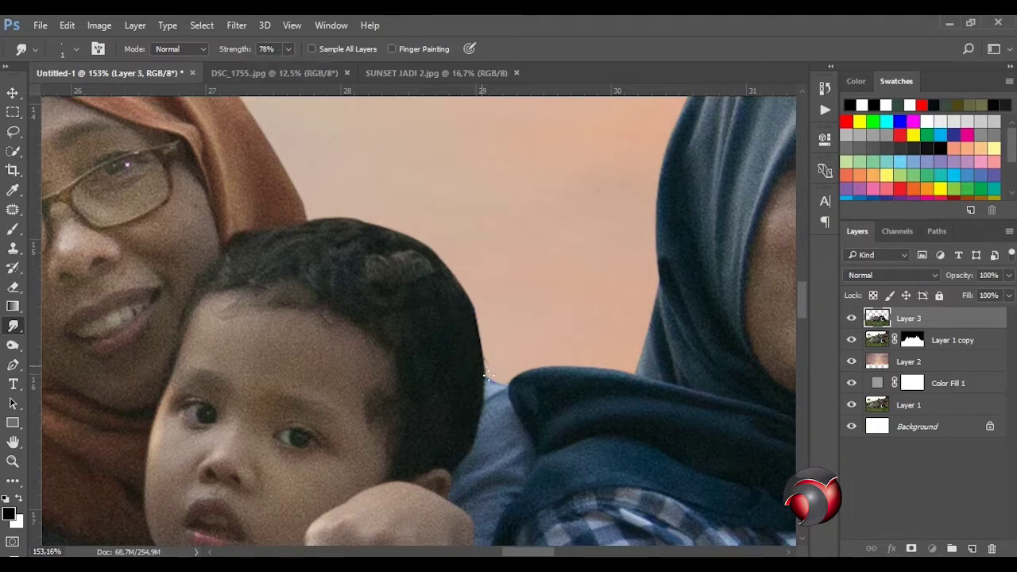
left_click_drag(475, 334, 463, 292)
mouse_move(326, 225)
left_mouse_down()
mouse_move(311, 215)
mouse_move(378, 235)
mouse_move(376, 223)
left_mouse_up()
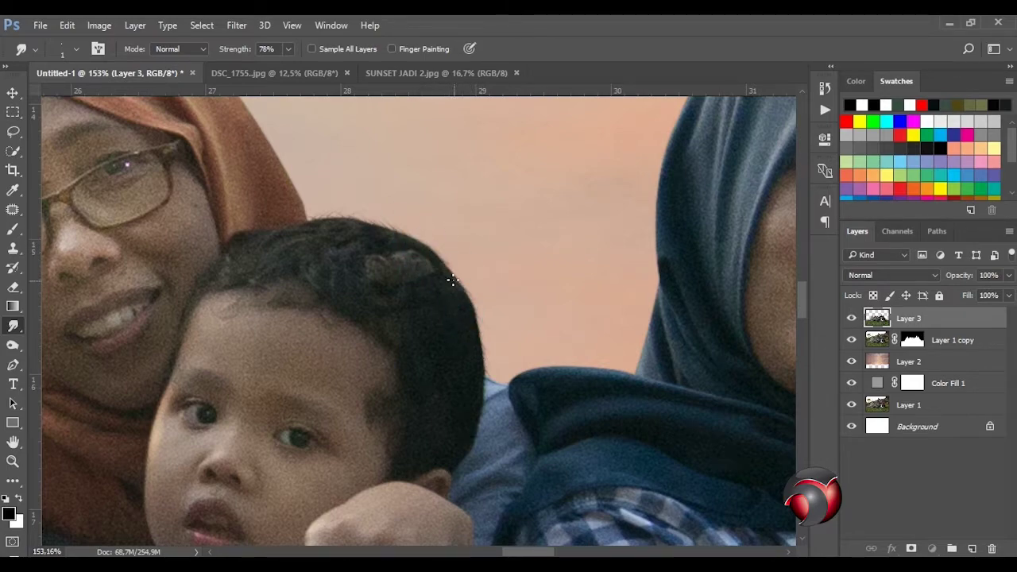
Step: Open Camera Raw on Layer 3 and brighten the women's faces with an Adjustment Brush at Exposure +1.20
key("v")
key("ctrl+0")
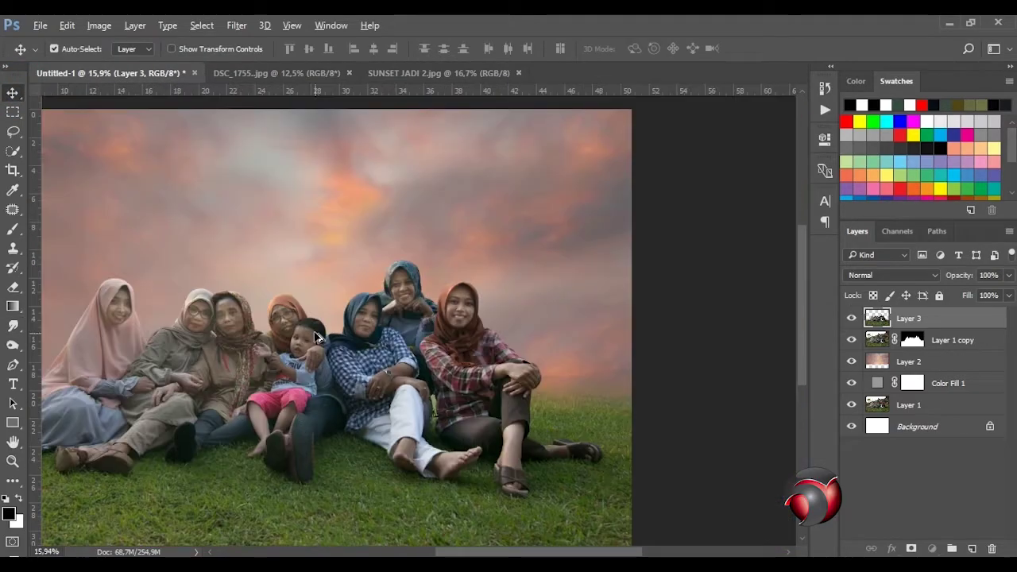
scroll(330, 335, "up", 2)
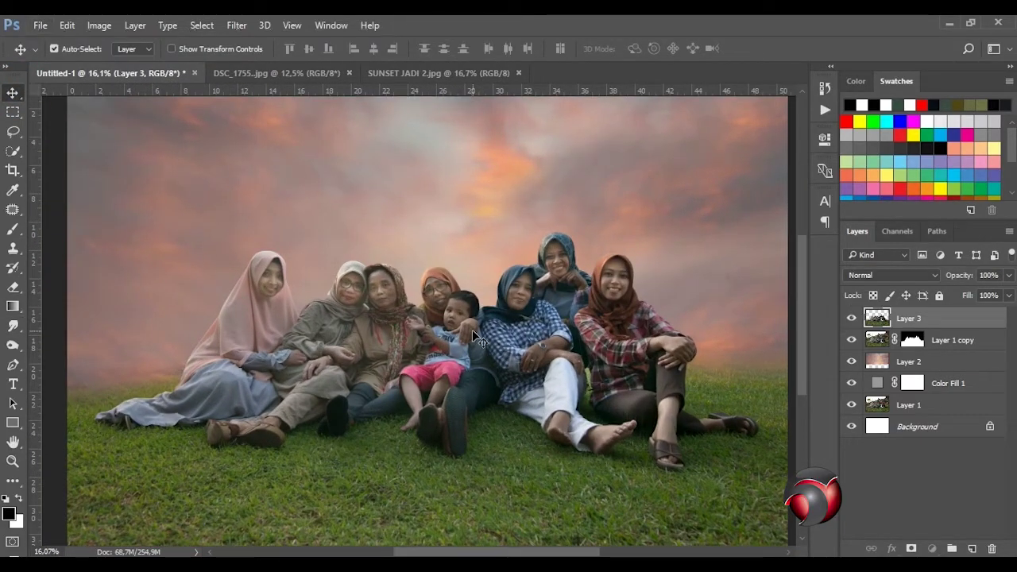
left_click(237, 25)
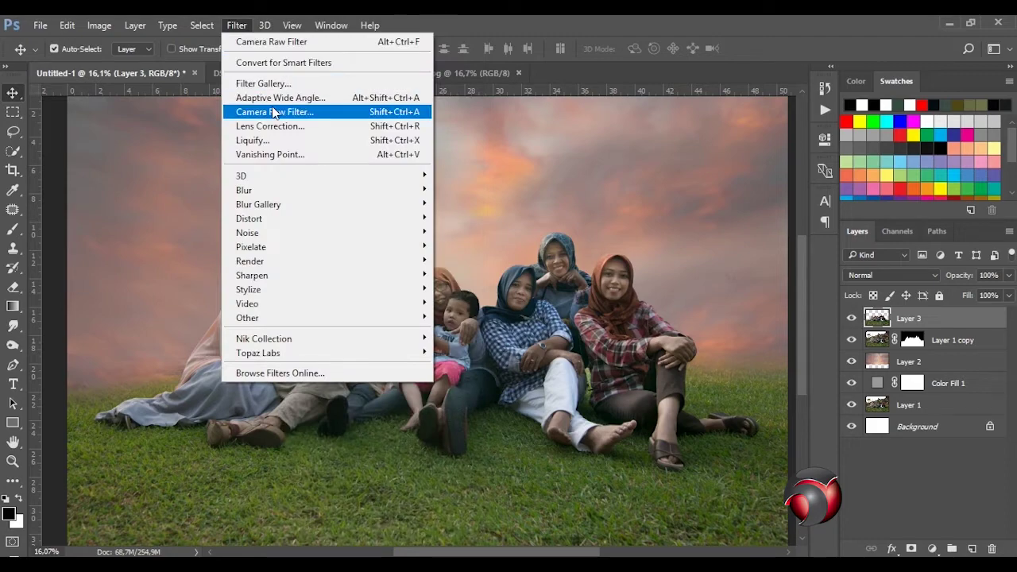
left_click(318, 109)
left_click(289, 59)
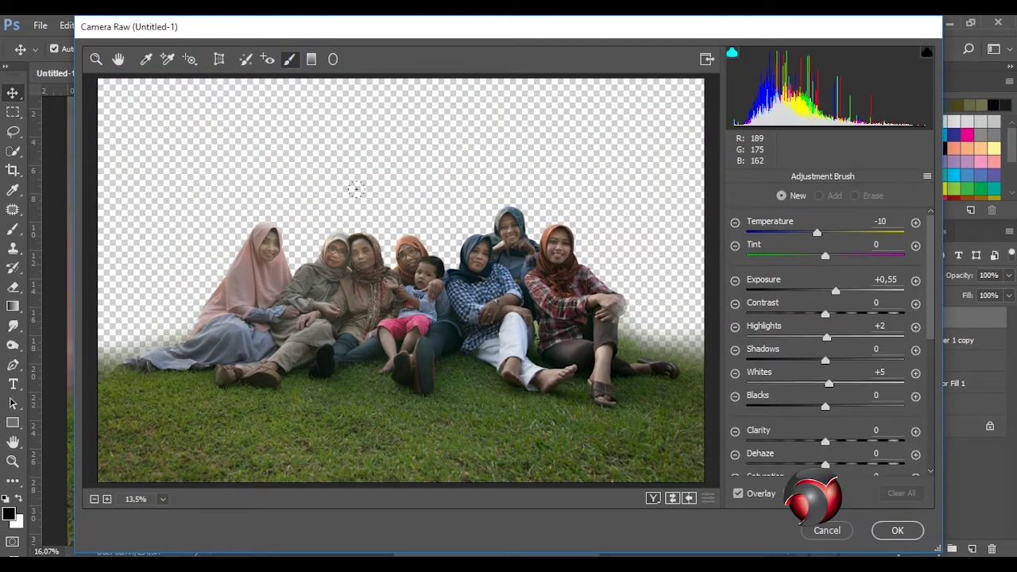
scroll(436, 265, "up", 3)
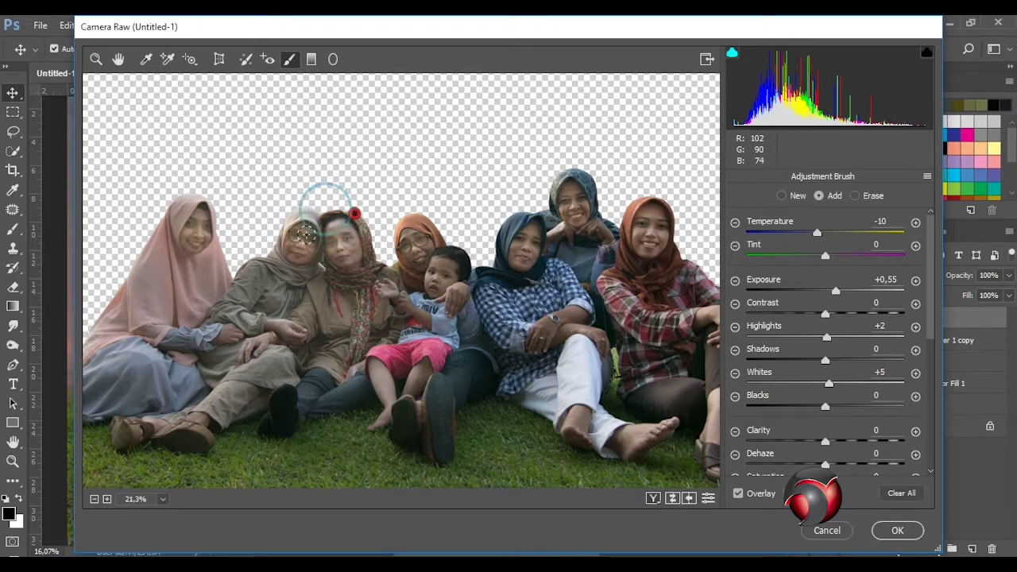
left_click_drag(354, 214, 274, 228)
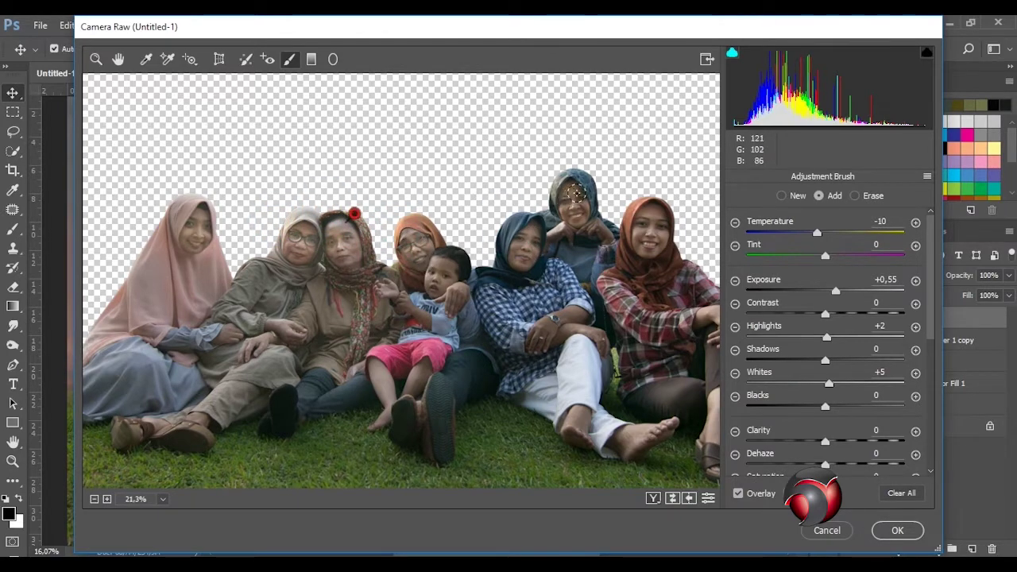
left_click_drag(836, 291, 848, 291)
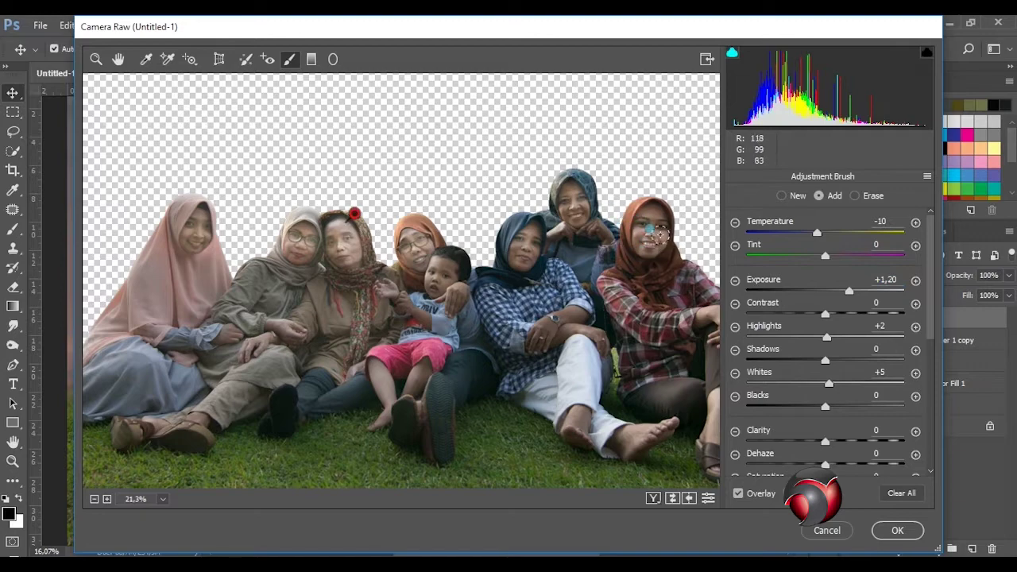
left_click_drag(171, 225, 199, 216)
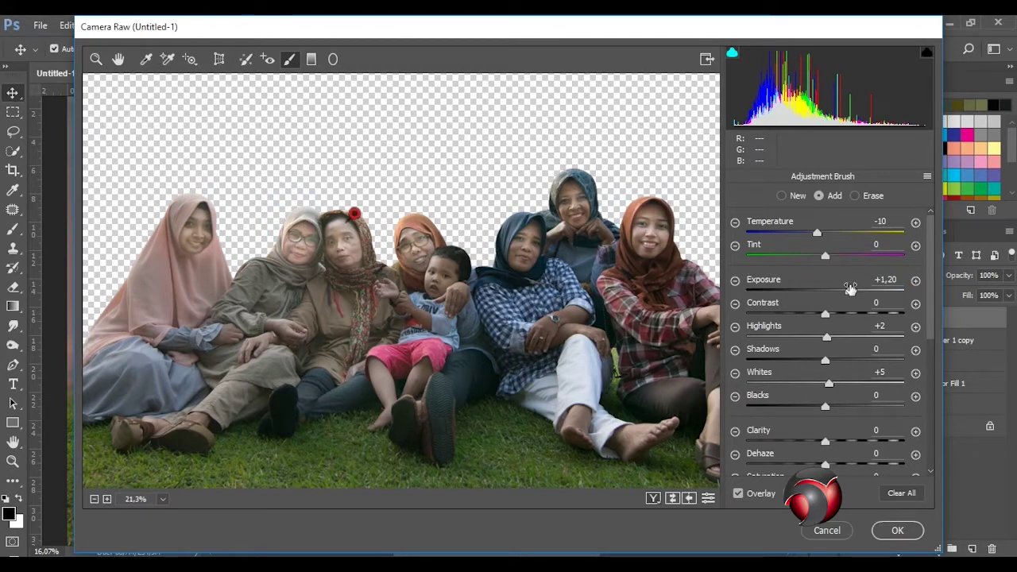
Step: In HSL, set red saturation +37, blue saturation +26, yellow luminance +18, then apply the filter
left_click(117, 59)
key("ctrl+0")
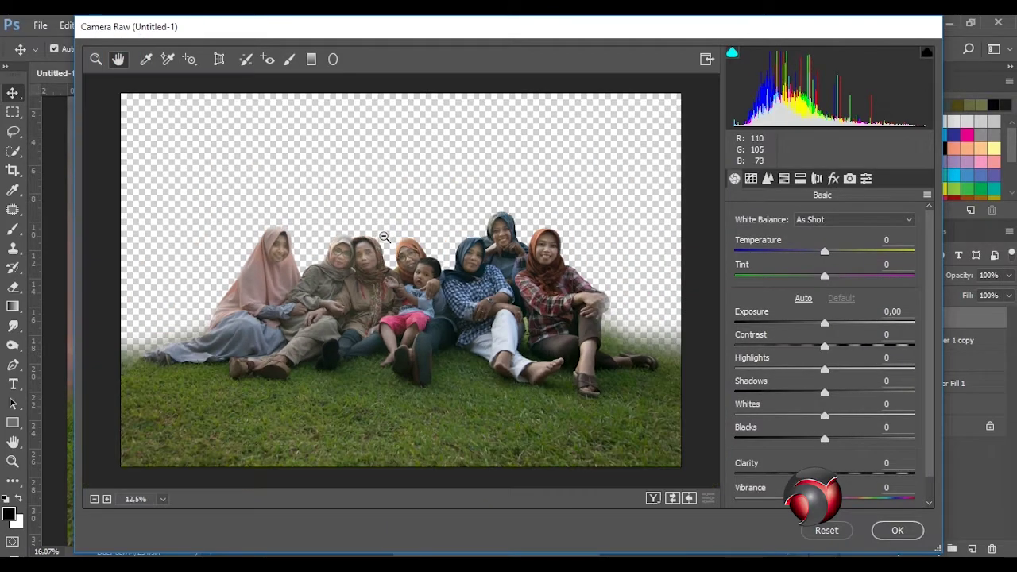
left_click(784, 180)
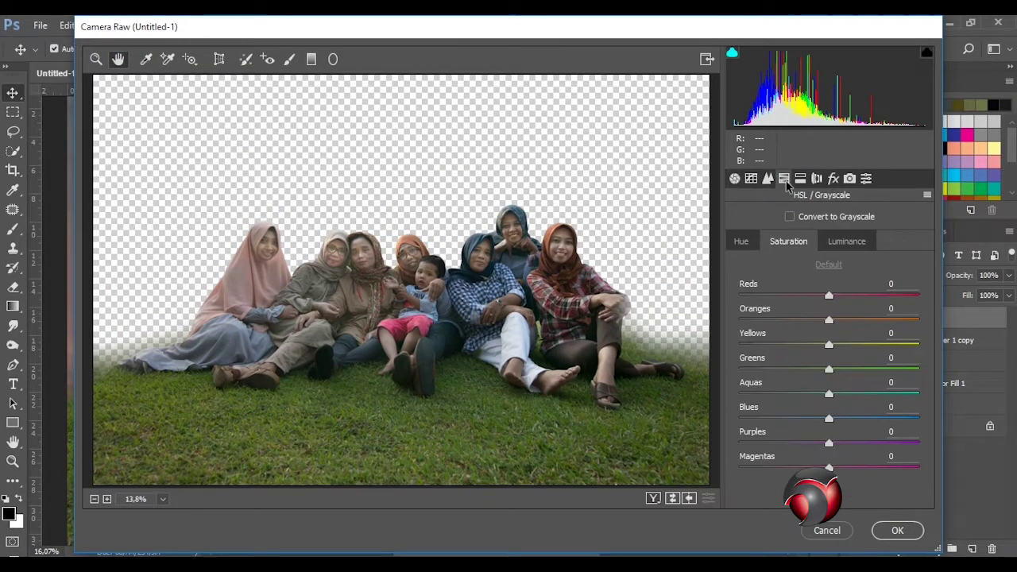
left_click_drag(828, 295, 861, 295)
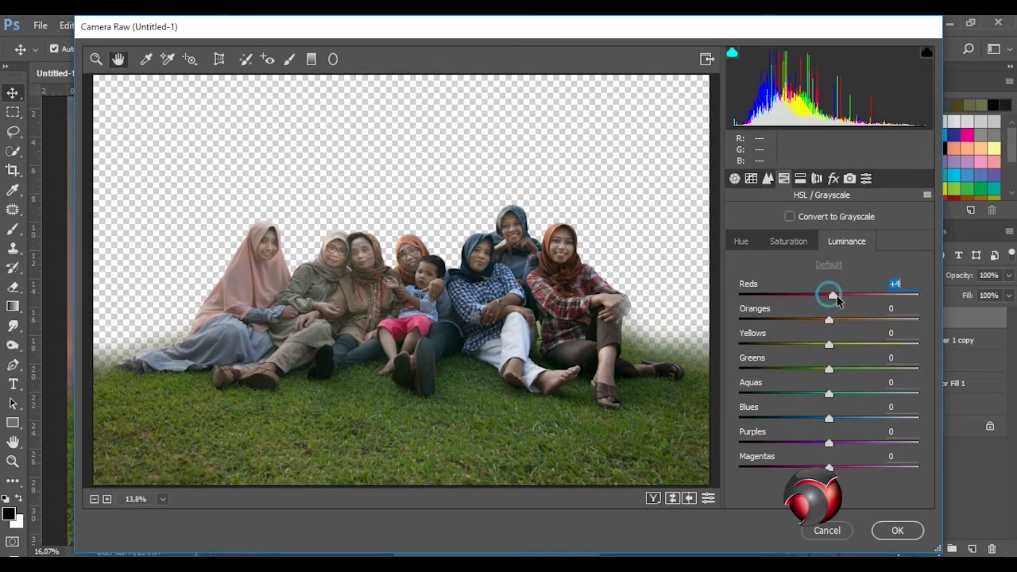
left_click_drag(829, 418, 851, 419)
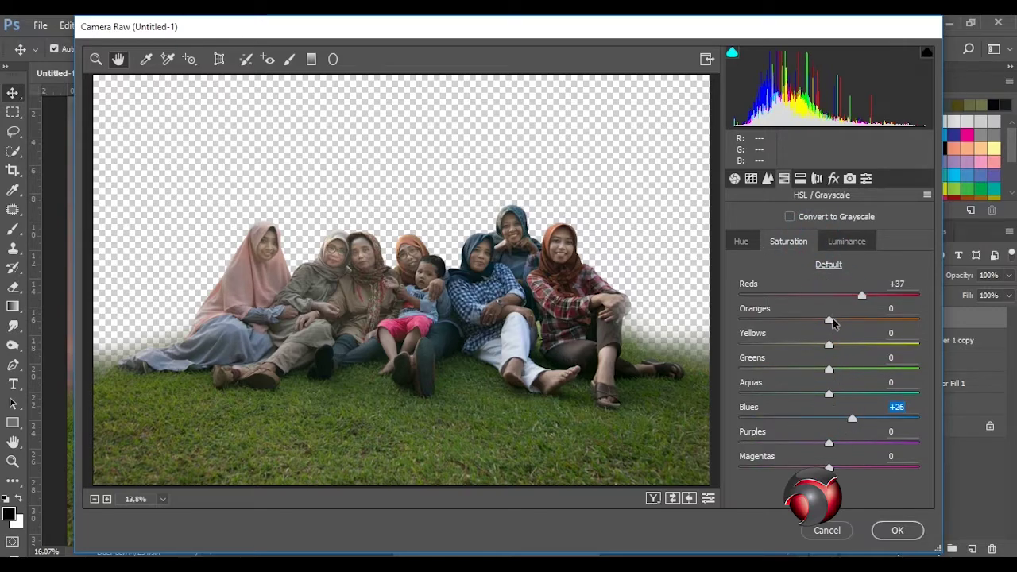
left_click_drag(832, 342, 843, 342)
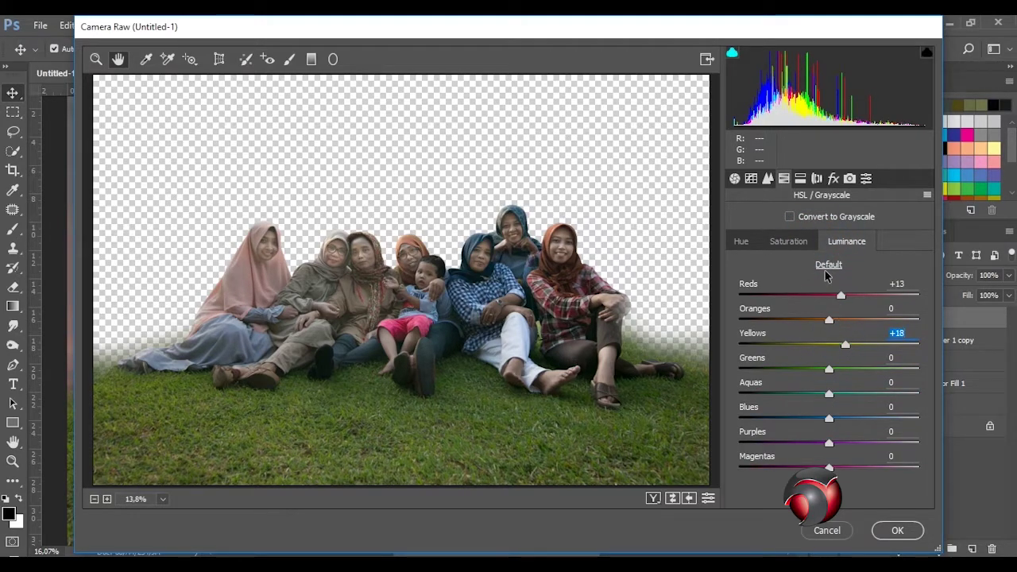
left_click(804, 242)
left_click(850, 246)
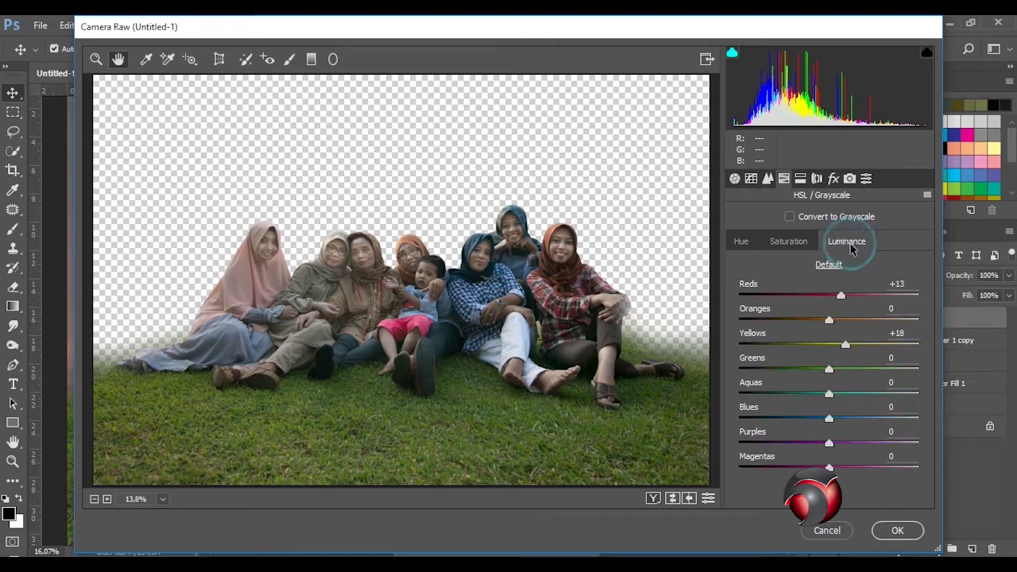
left_click(767, 178)
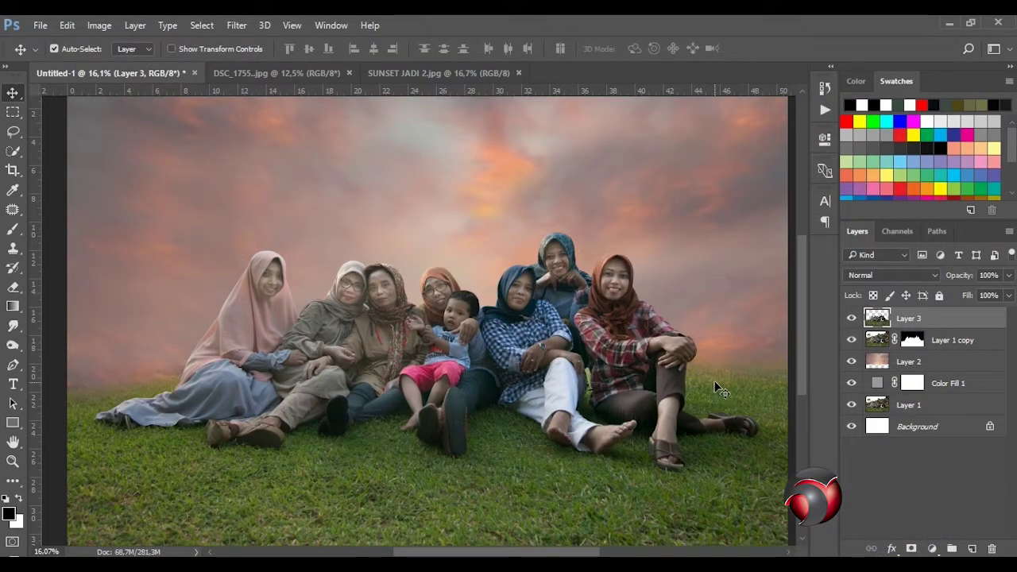
Step: Open Camera Raw on Layer 2, set Temperature +13, tint highlights orange and shadows hue 215, saturation 15
scroll(445, 274, "down", 2)
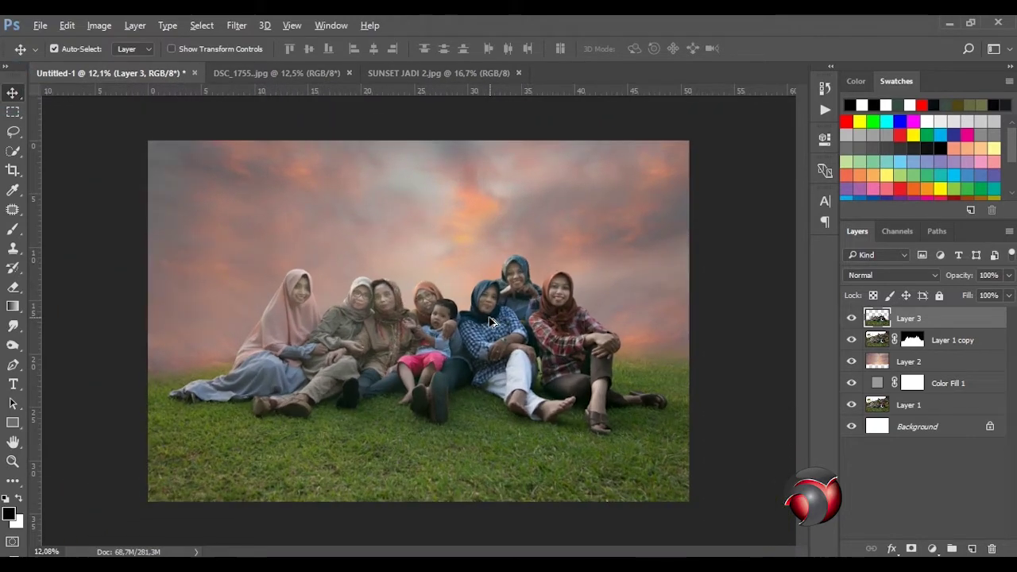
left_click(892, 363)
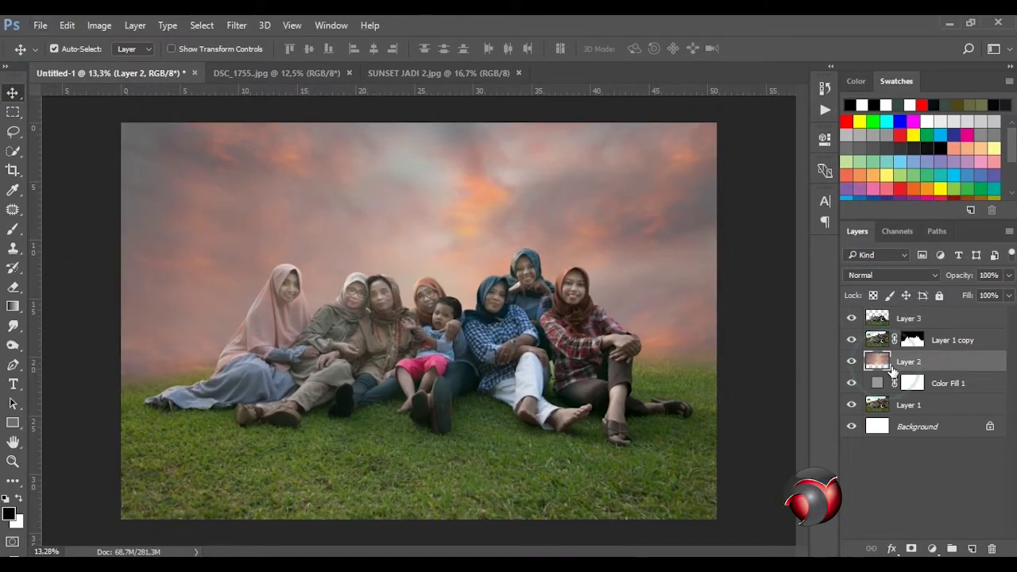
left_click(238, 25)
left_click(286, 111)
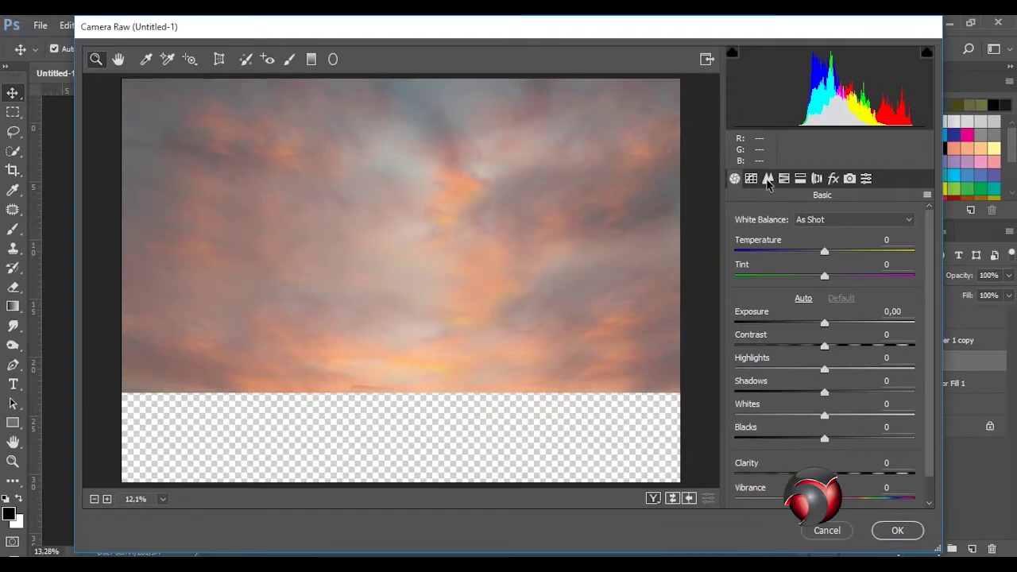
left_click_drag(826, 251, 839, 256)
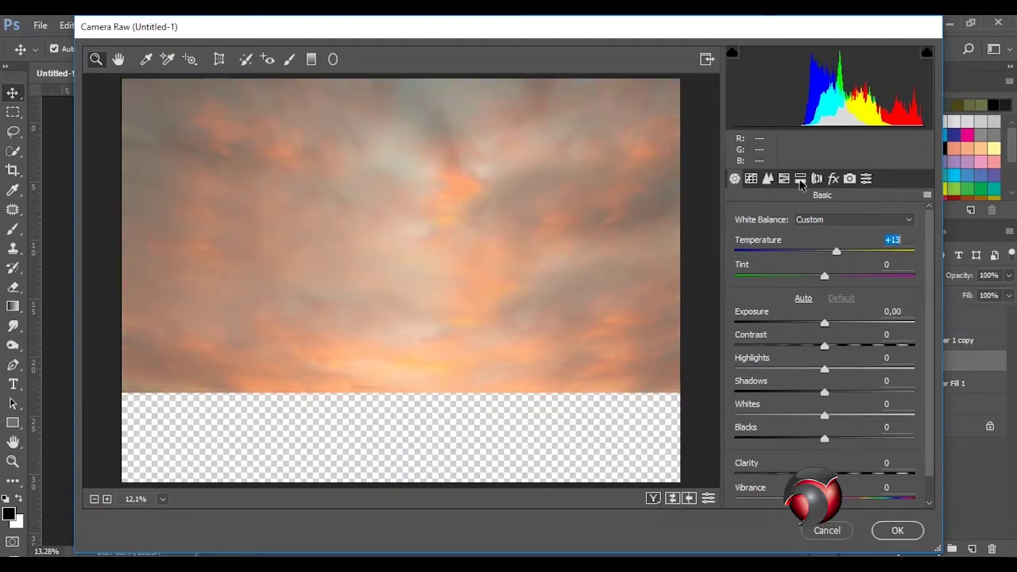
left_click(799, 178)
mouse_move(739, 238)
left_mouse_down()
mouse_move(757, 238)
mouse_move(755, 268)
left_mouse_up()
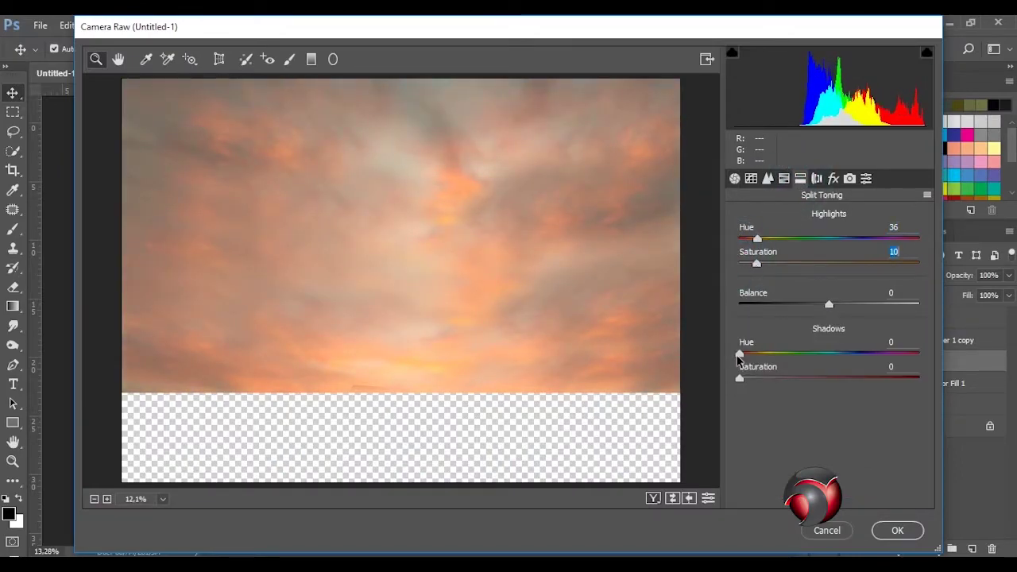
left_click_drag(849, 371, 844, 372)
left_click_drag(739, 379, 767, 381)
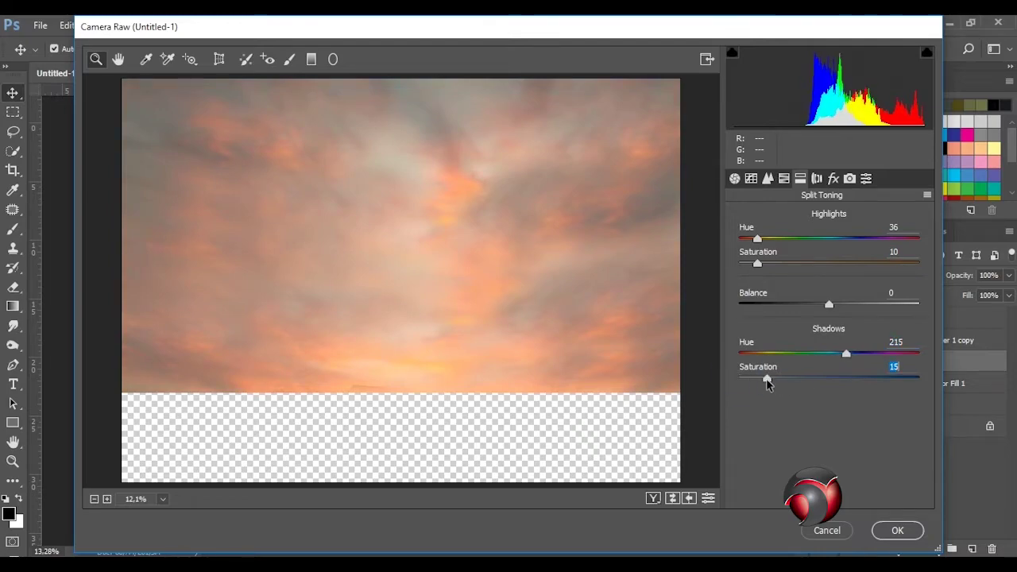
Step: Tweak Highlights/Shadows and the tone curve, raise highlight tint saturation to 16, and apply the grade
left_click(735, 178)
scroll(802, 314, "down", 1)
mouse_move(825, 341)
left_mouse_down()
mouse_move(834, 341)
mouse_move(812, 365)
left_mouse_up()
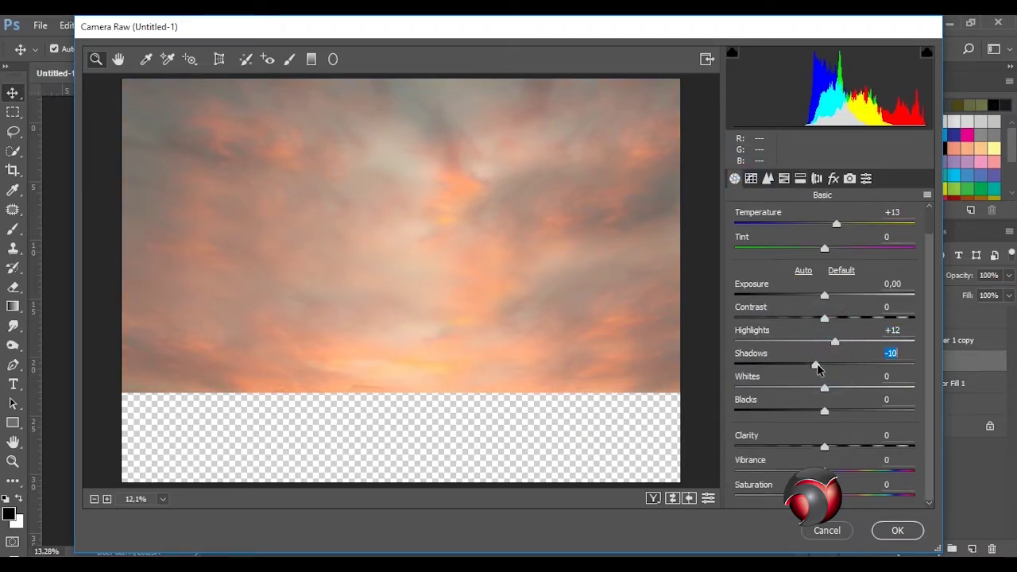
left_click(751, 178)
left_click_drag(824, 452, 849, 453)
left_click(784, 178)
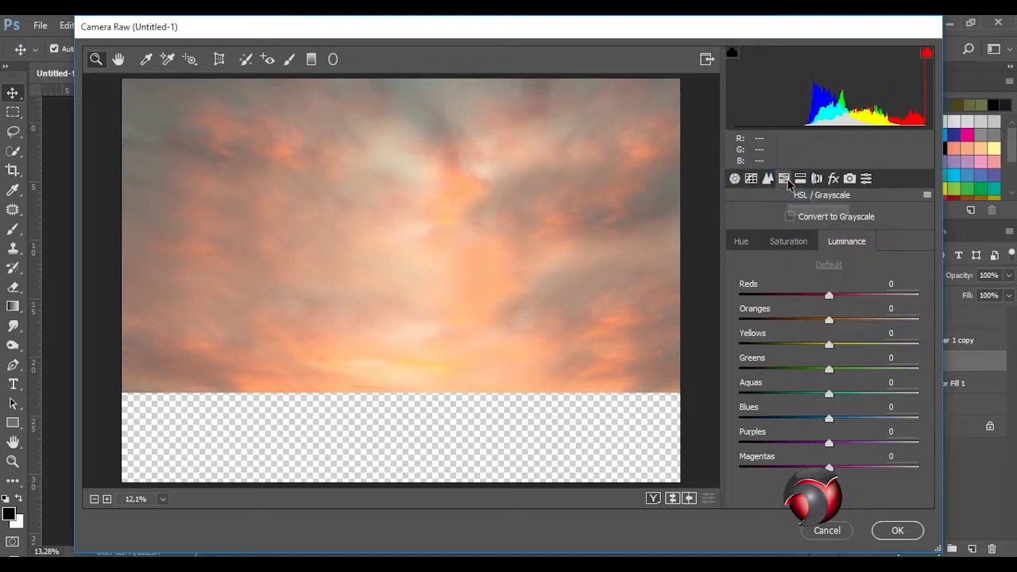
left_click(802, 179)
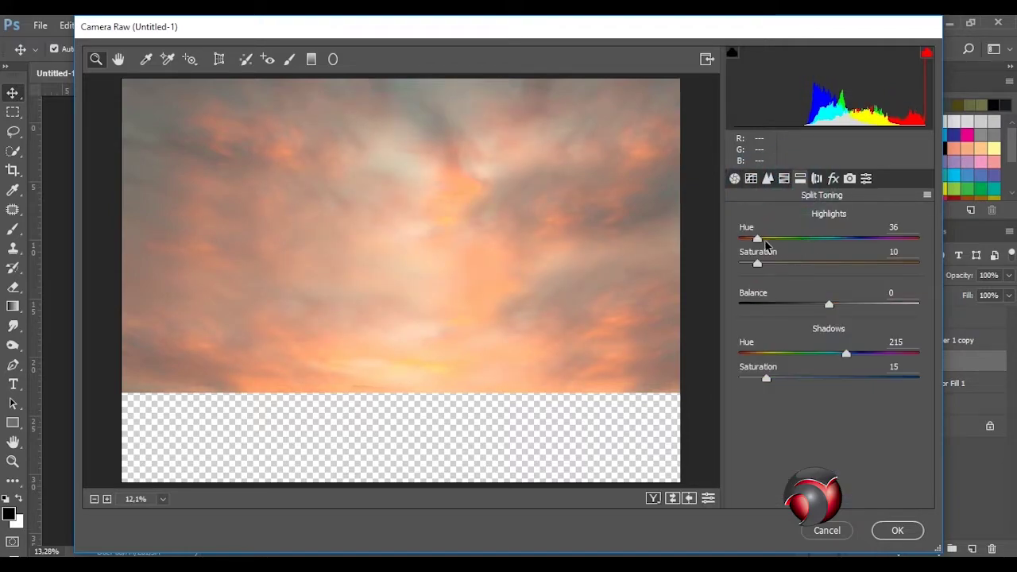
left_click_drag(760, 265, 767, 270)
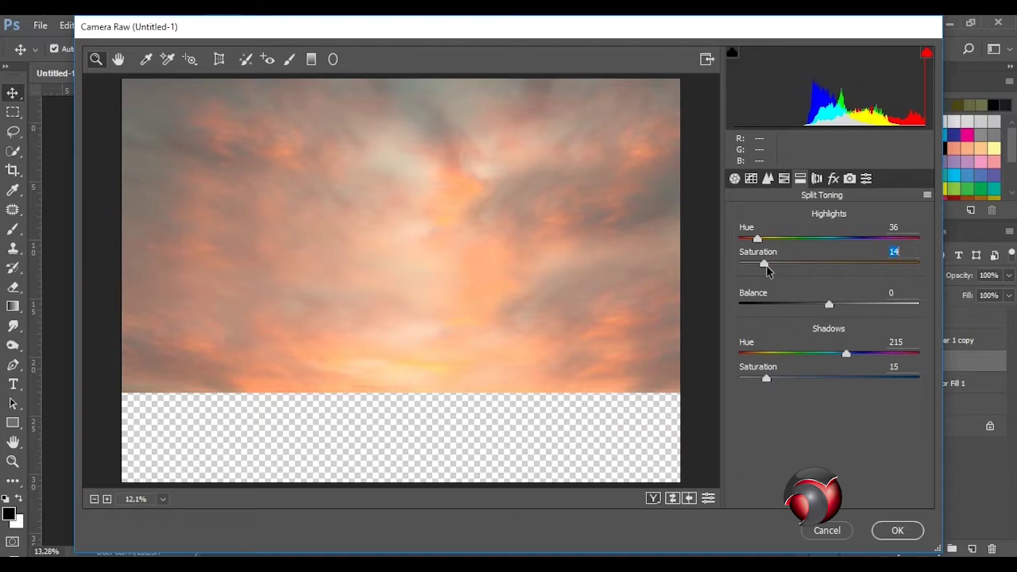
left_click(897, 530)
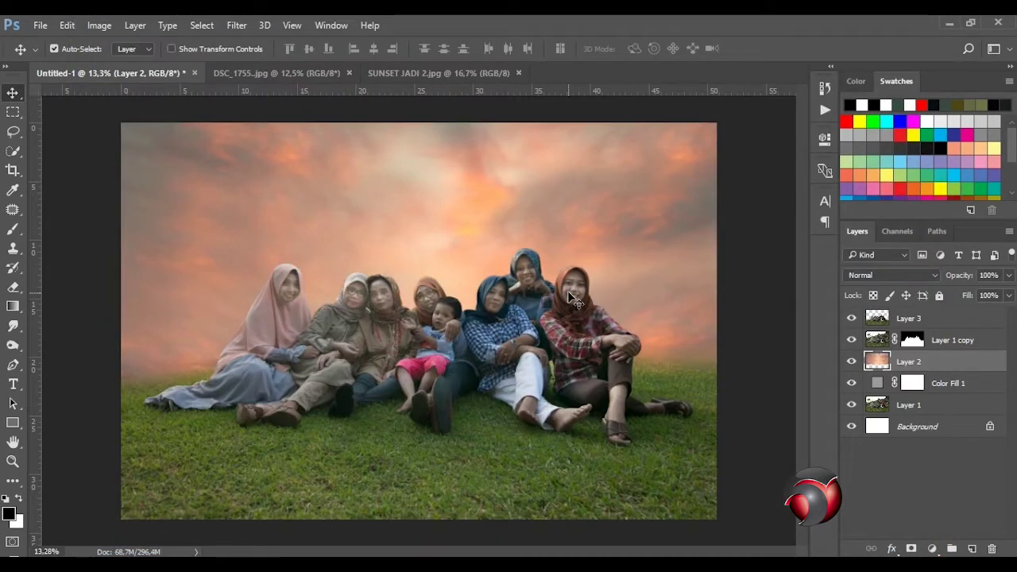
Step: Duplicate the graded sky as Layer 2 copy and keep that copy targeted
key("ctrl+j")
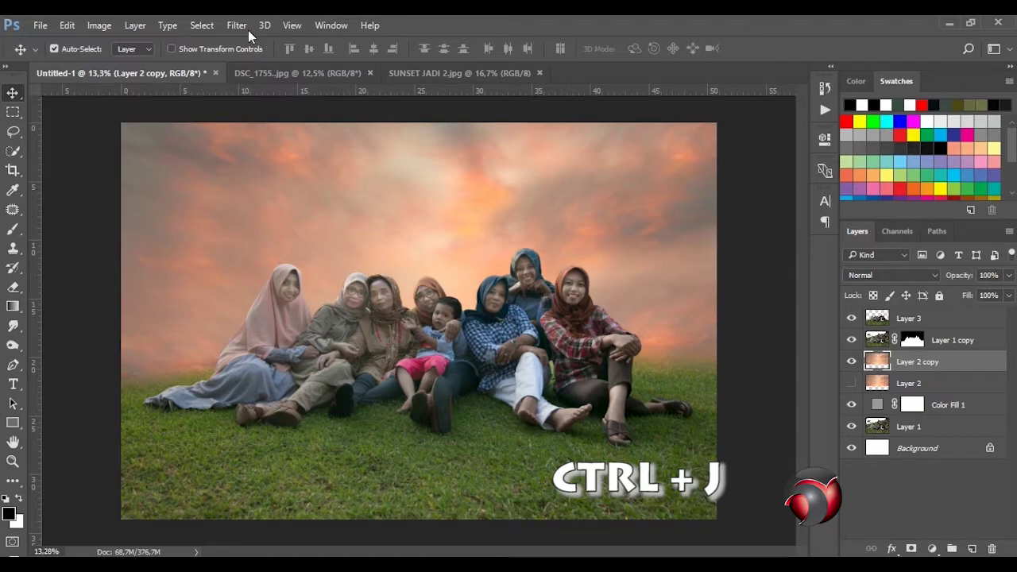
left_click(239, 26)
left_click(494, 156)
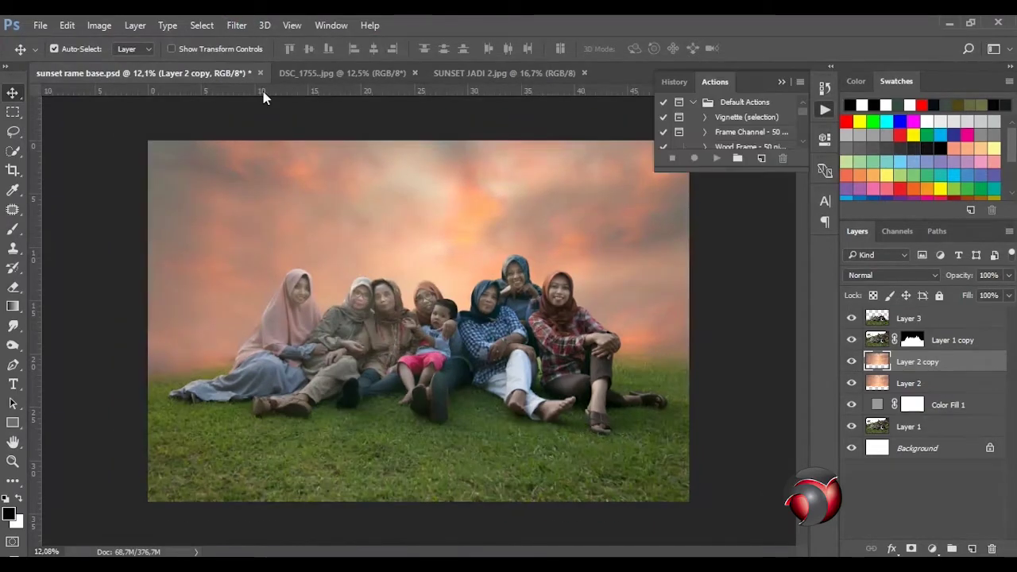
left_click(906, 378)
left_click(907, 364)
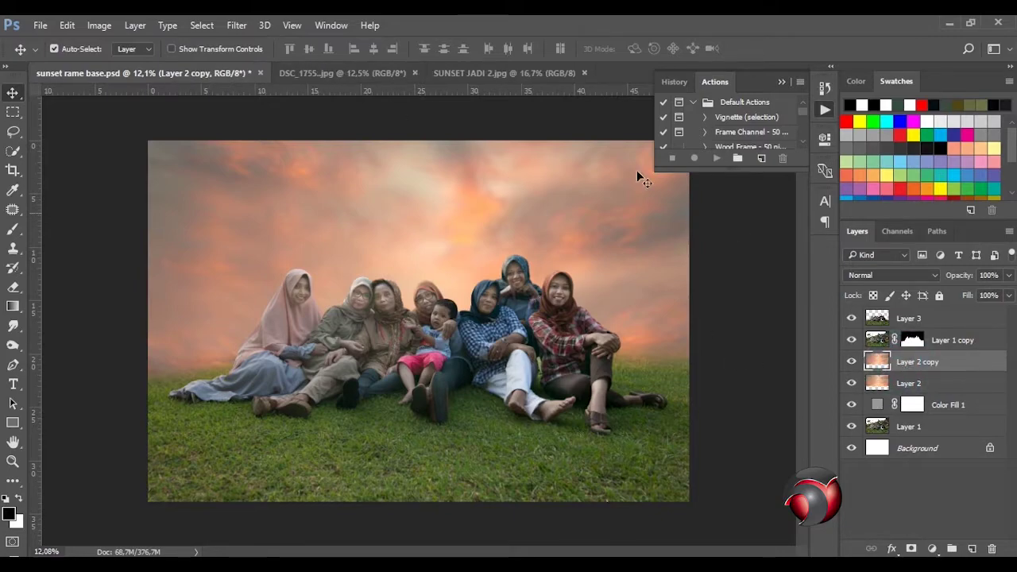
Step: Apply a Zoom Radial Blur of amount 8 at Good quality to Layer 2 copy
left_click(236, 26)
mouse_move(325, 190)
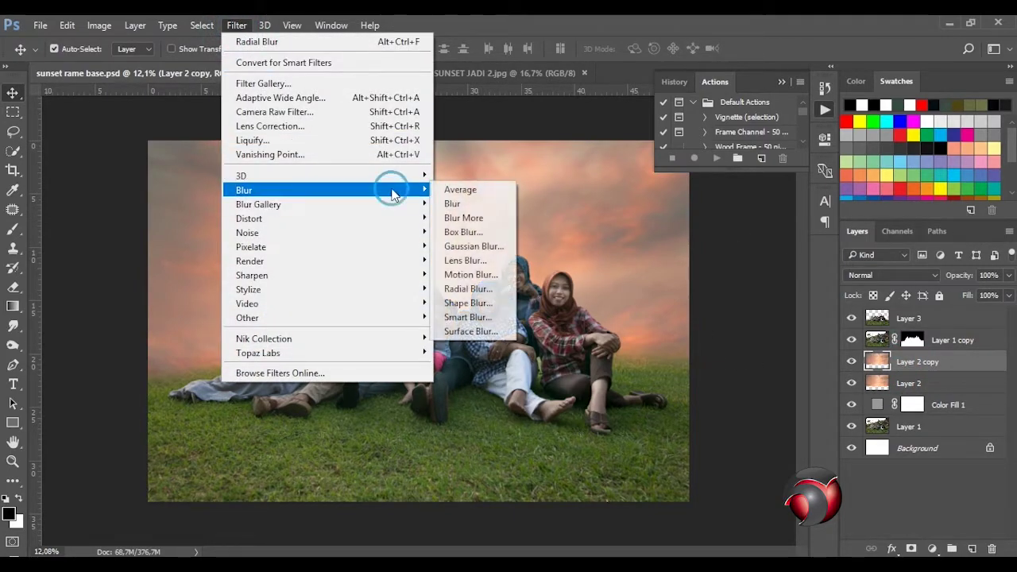
left_click(469, 288)
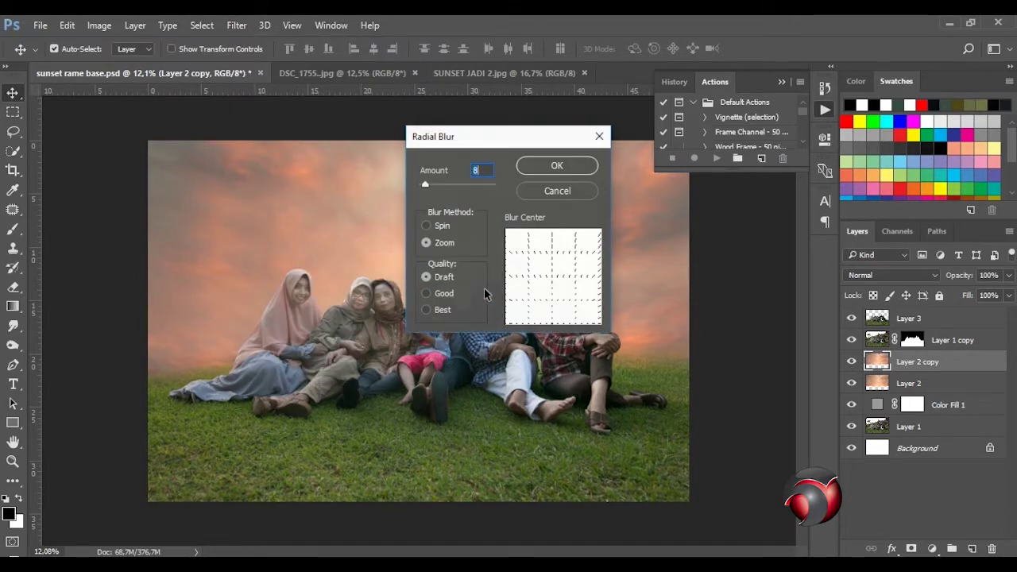
left_click(429, 228)
left_click(427, 243)
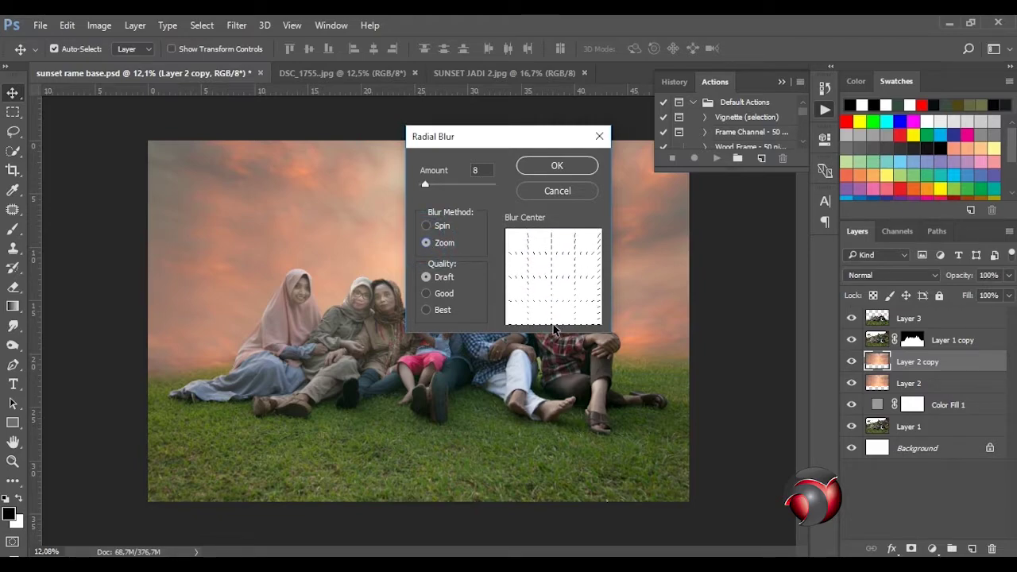
left_click(427, 292)
left_click(424, 185)
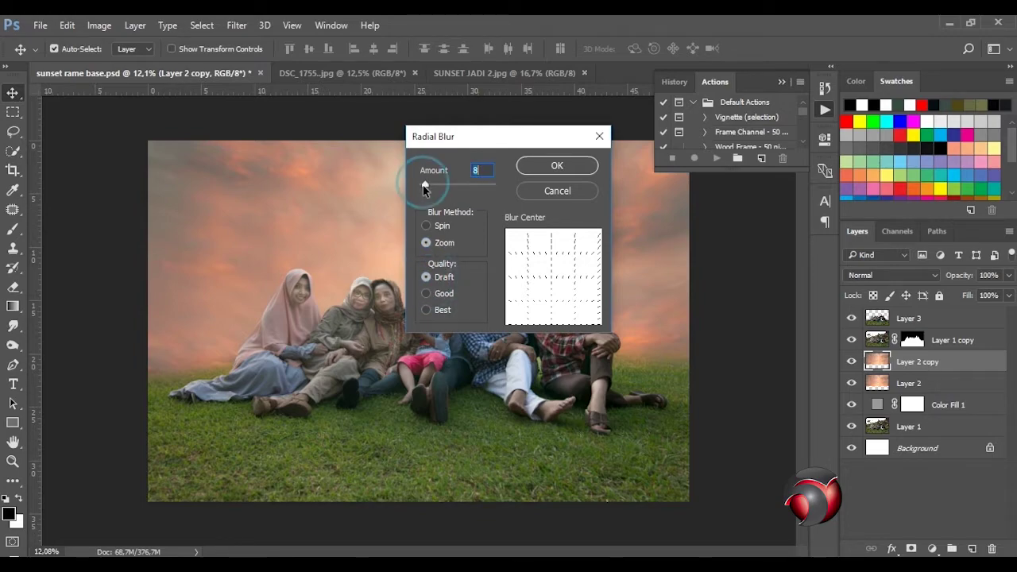
left_click(533, 169)
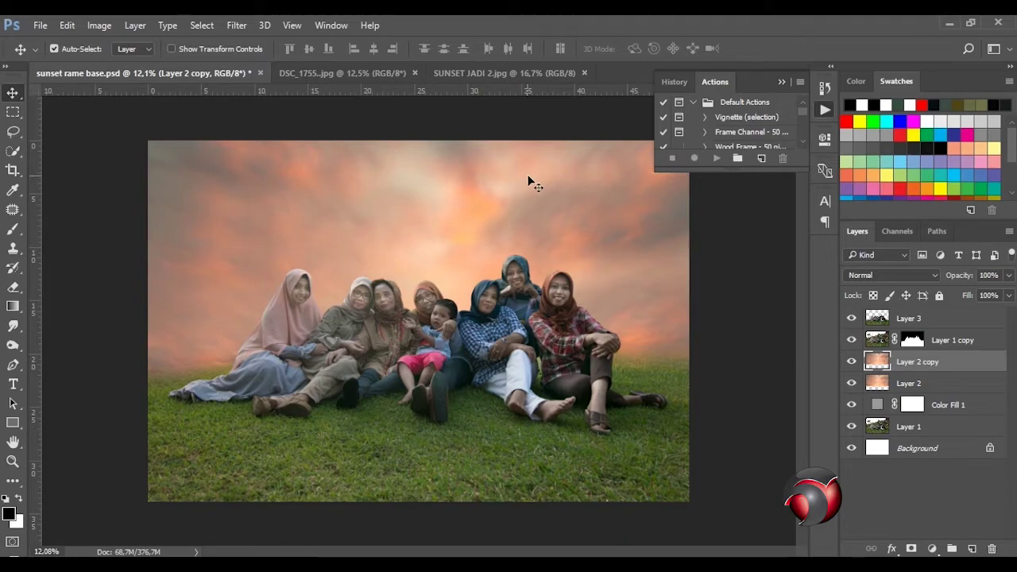
scroll(445, 273, "up", 2)
Step: Select Layer 3 and add a new empty Layer 4 for the glow
scroll(445, 273, "up", 1)
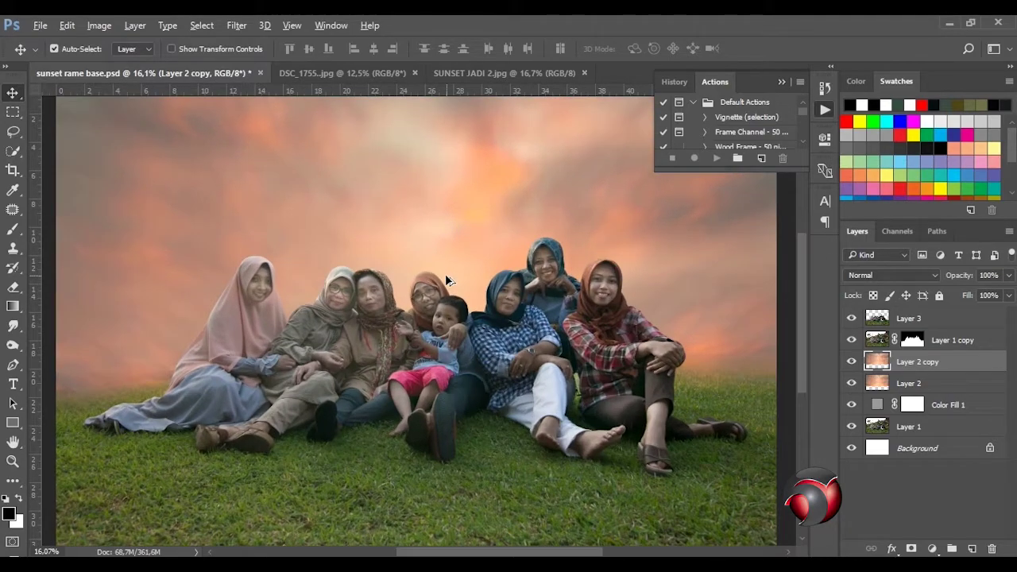
scroll(444, 271, "down", 2)
scroll(445, 271, "up", 1)
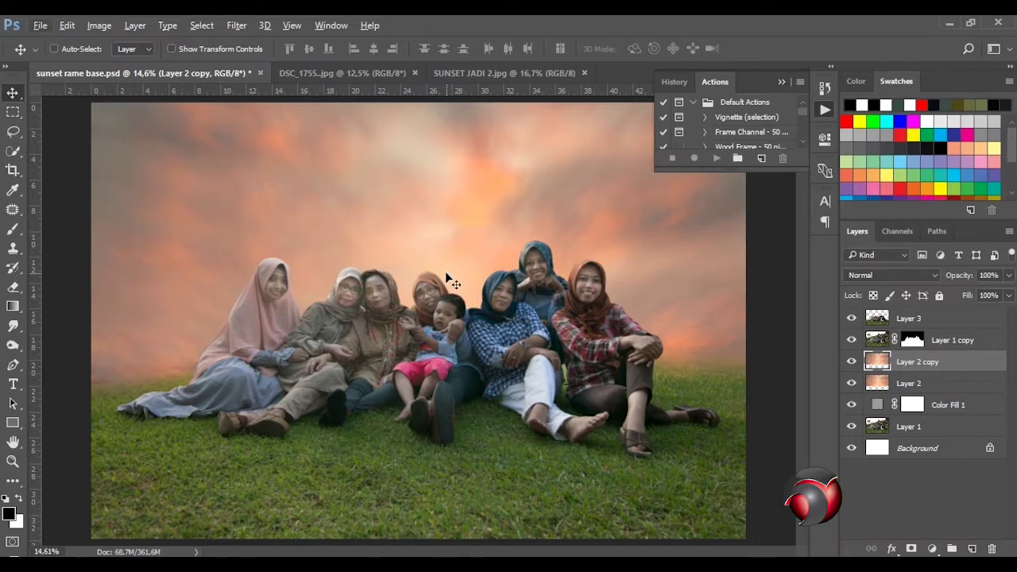
scroll(445, 271, "up", 1)
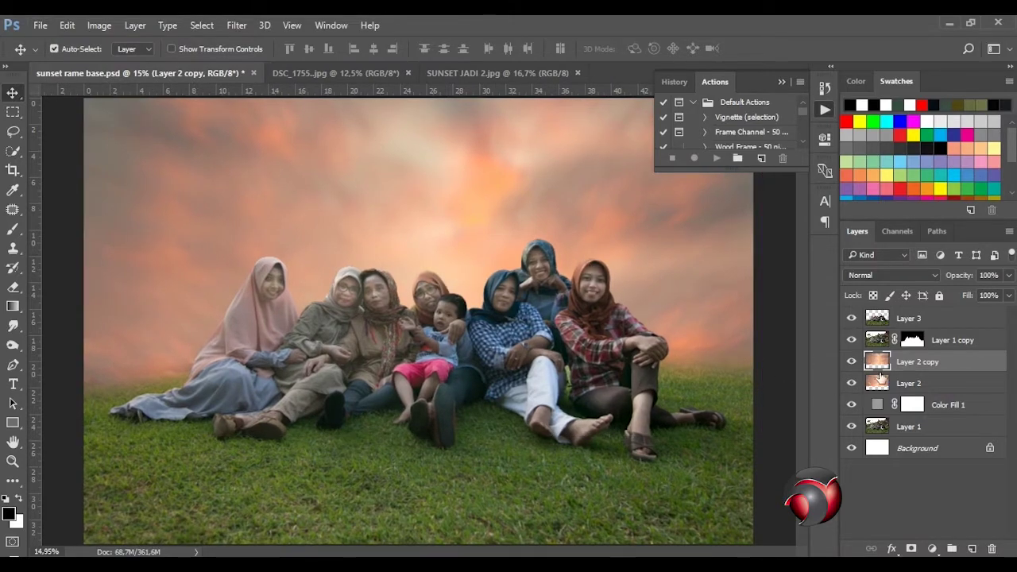
left_click(913, 319)
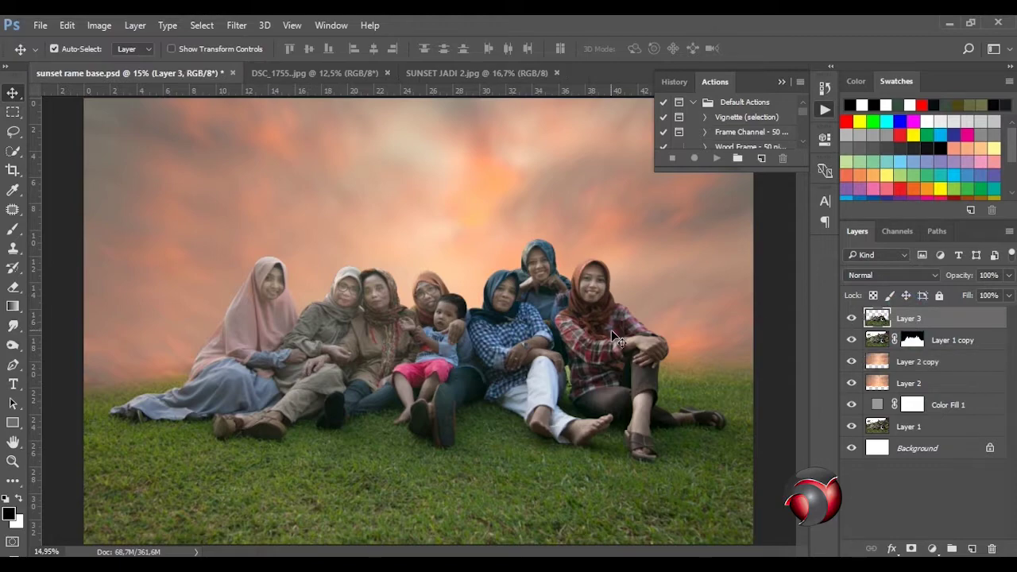
scroll(611, 330, "down", 1)
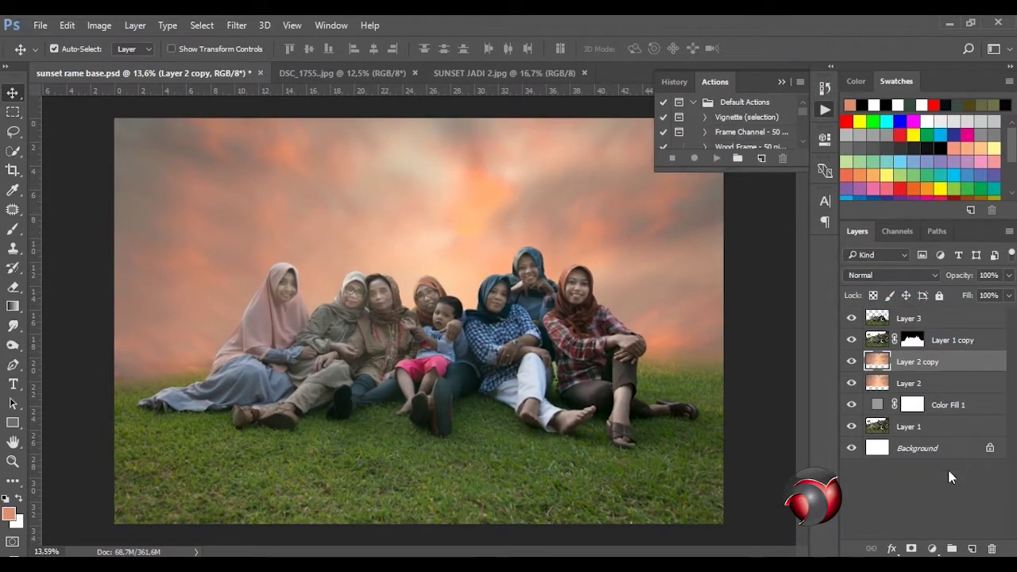
left_click(970, 548)
Step: Sample the salmon sky colour and draw a peach gradient across the horizon
left_click(13, 189)
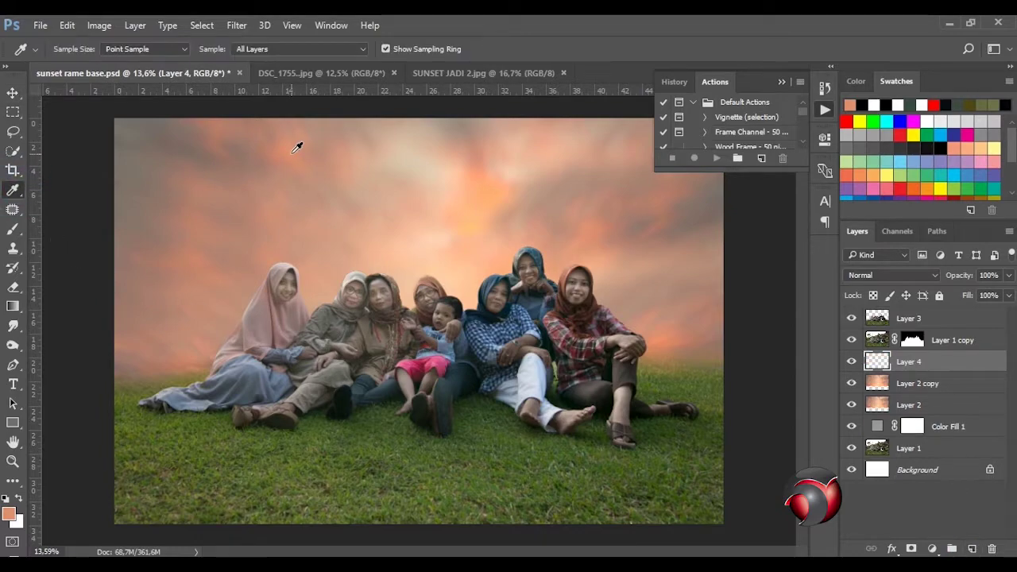
left_click(297, 147)
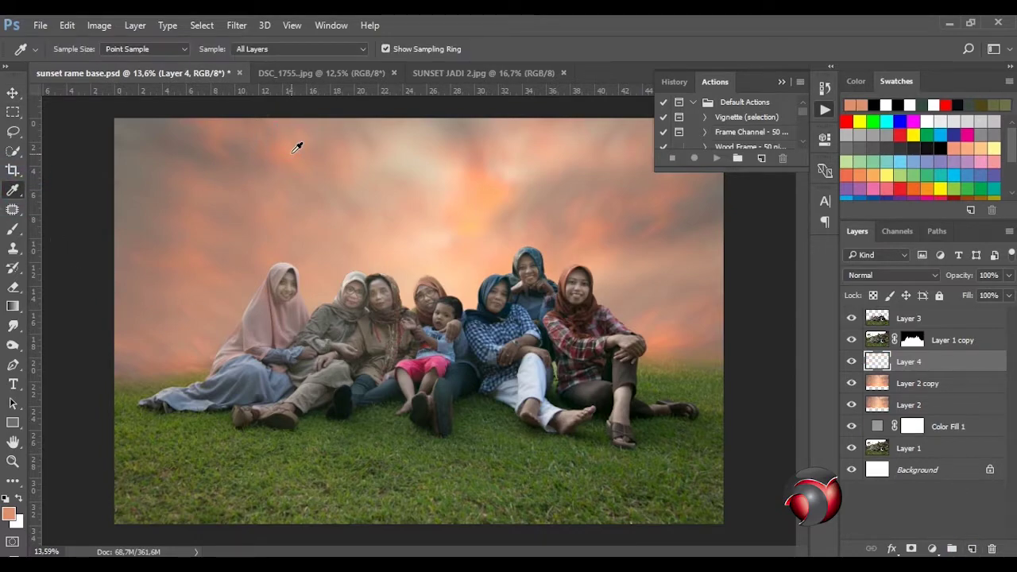
left_click(12, 306)
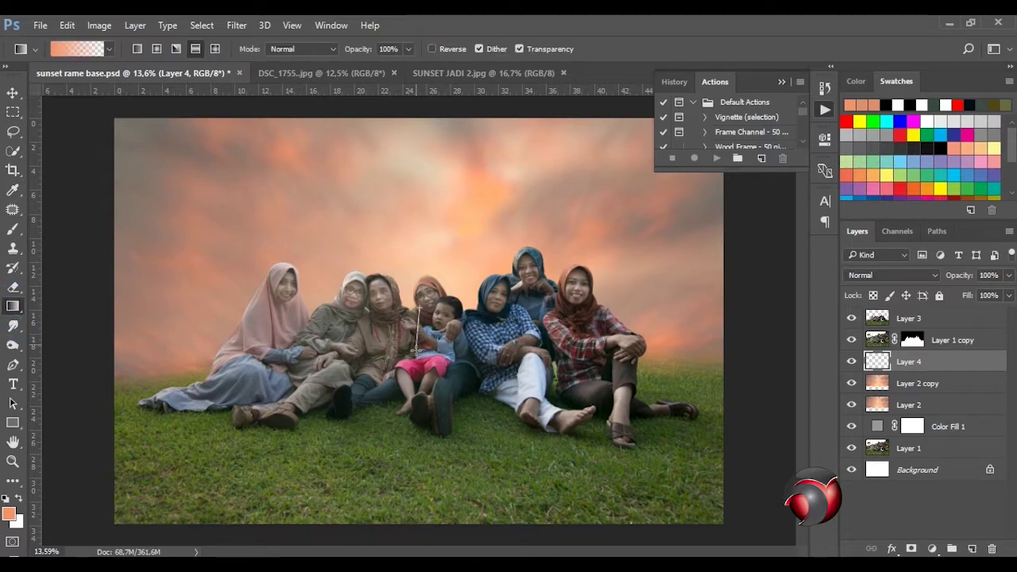
mouse_move(419, 306)
left_mouse_down()
mouse_move(419, 365)
mouse_move(433, 349)
left_mouse_up()
Step: Free Transform the glow, lowering it and stretching it wider on both sides
left_click(15, 94)
key("ctrl+t")
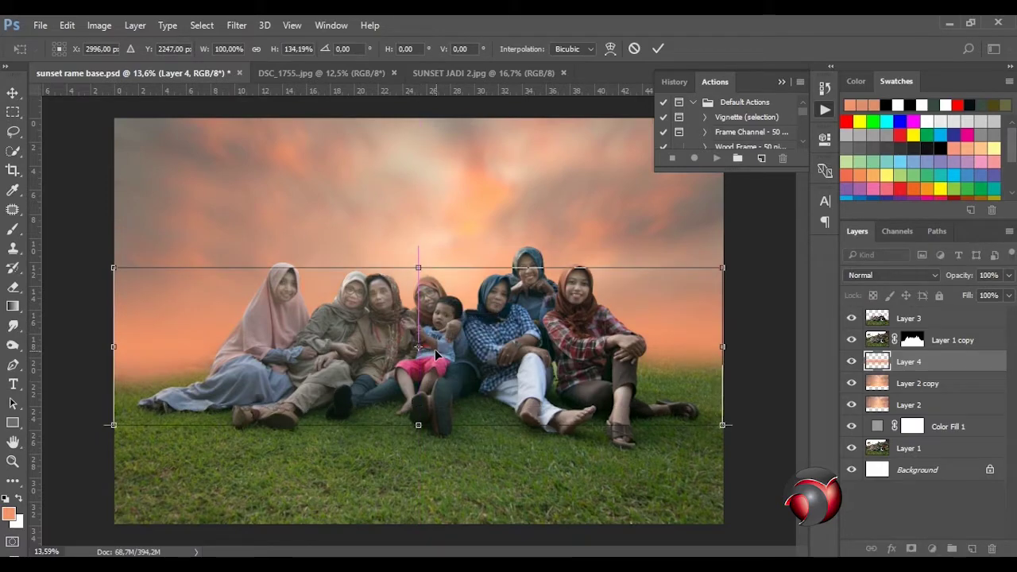
left_click_drag(722, 344, 731, 346)
left_click_drag(113, 346, 104, 346)
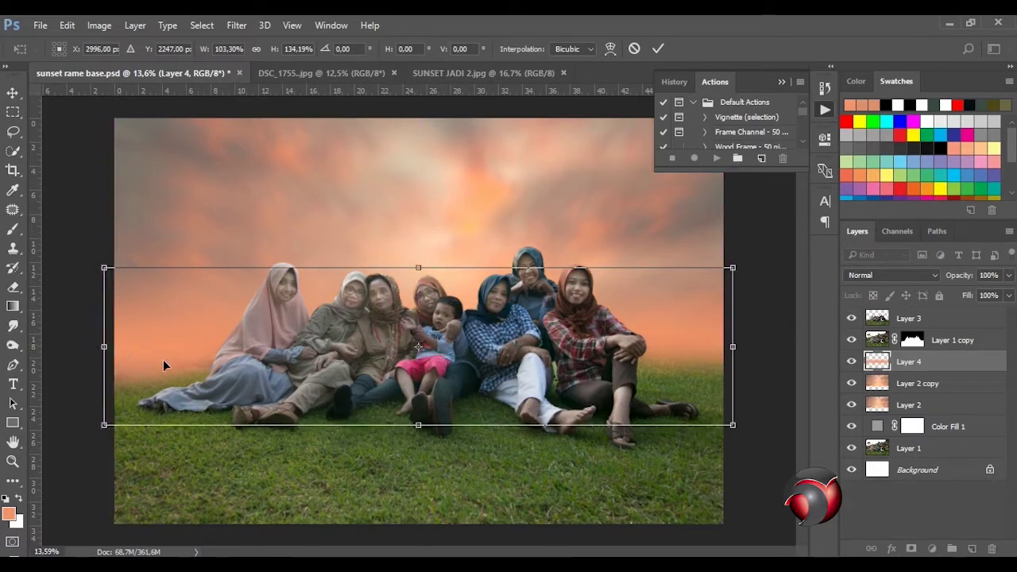
key("Return")
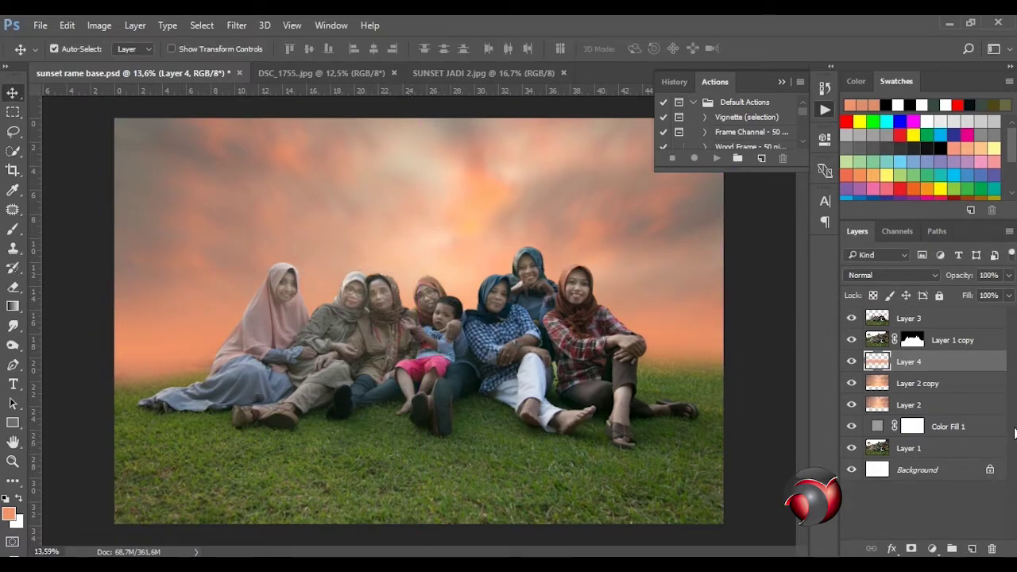
Step: Set Layer 4 to 70% opacity and 75% fill
left_click(1008, 275)
left_click_drag(998, 294, 988, 296)
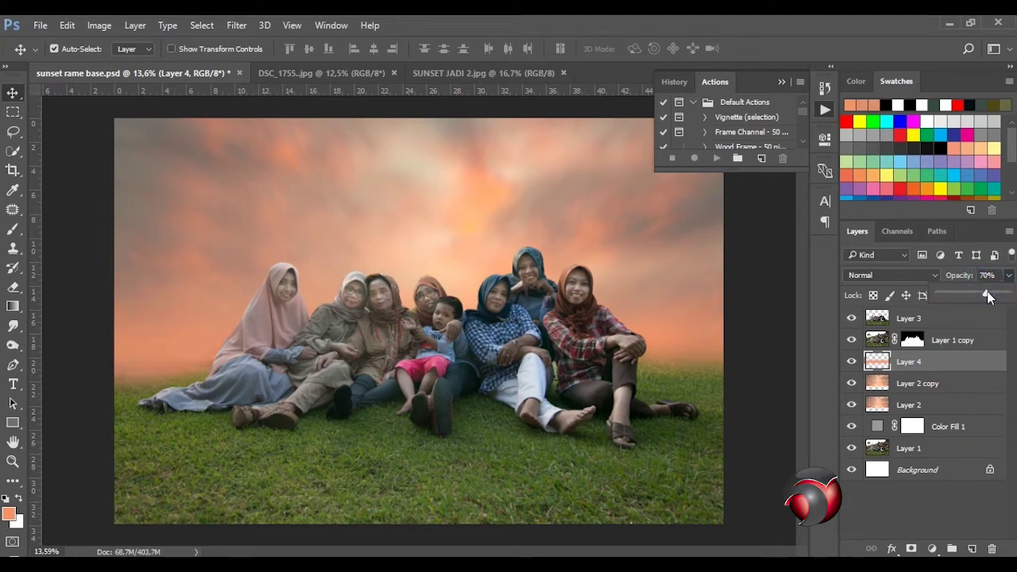
left_click(852, 361)
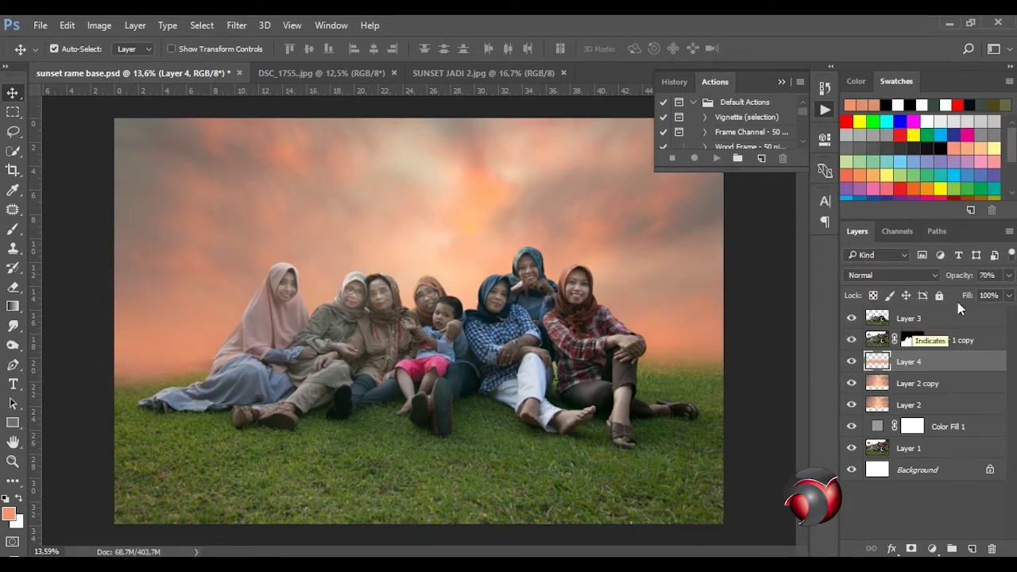
left_click(1008, 295)
left_click_drag(1008, 314, 991, 316)
left_click(824, 109)
Step: Duplicate Layer 3 with Ctrl+J to make Layer 3 copy
left_click(908, 317)
scroll(465, 408, "down", 1)
scroll(466, 409, "up", 1)
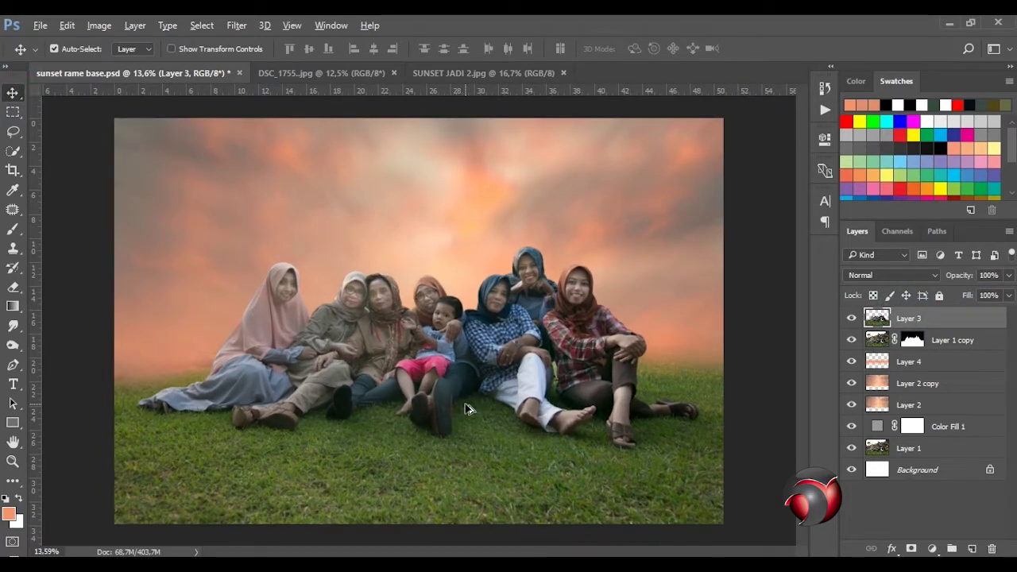
left_click(250, 27)
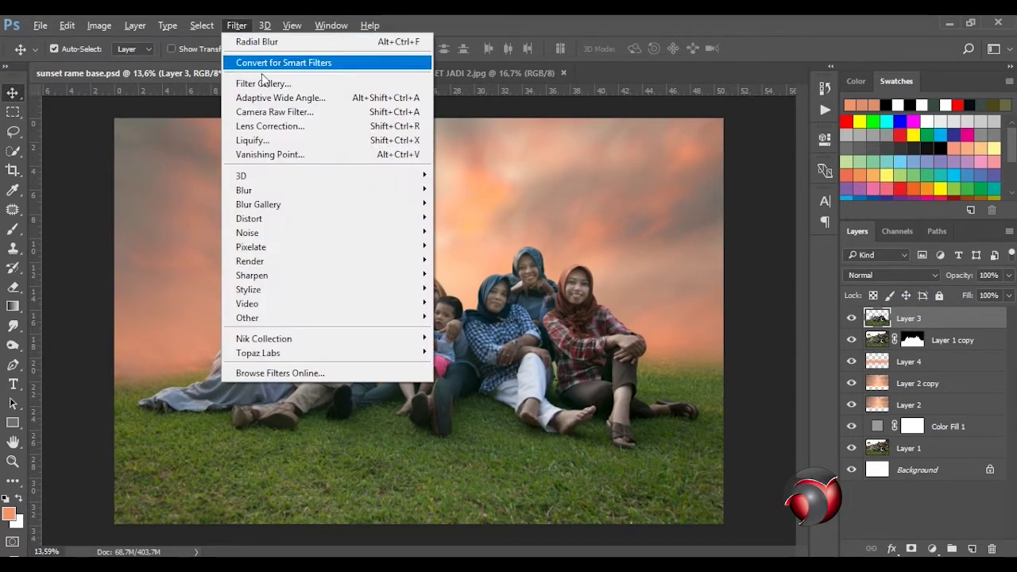
key("ctrl+j")
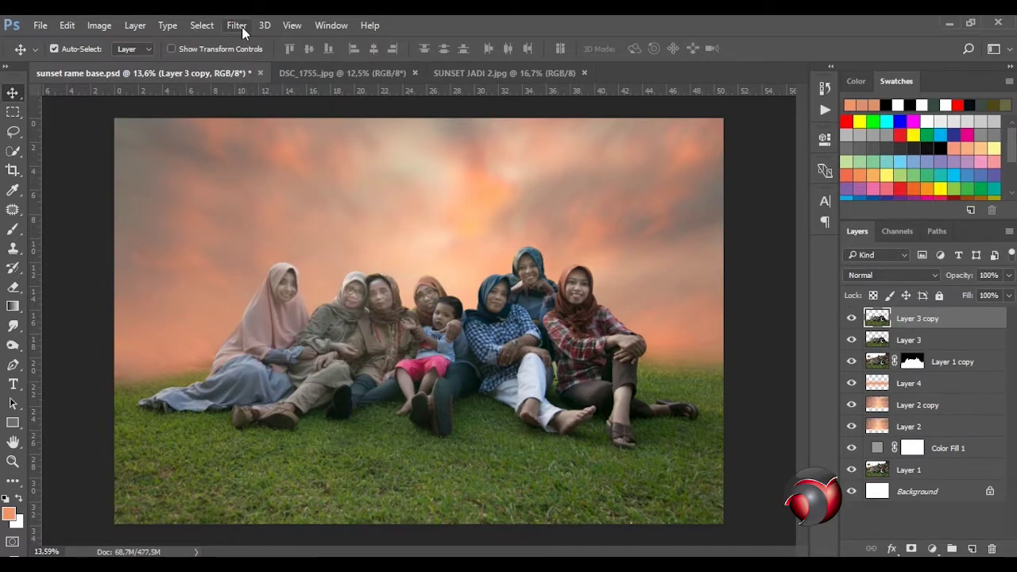
Step: Apply a Camera Raw Filter to Layer 3 copy with Highlights -100 and Whites -100
left_click(241, 26)
left_click(262, 107)
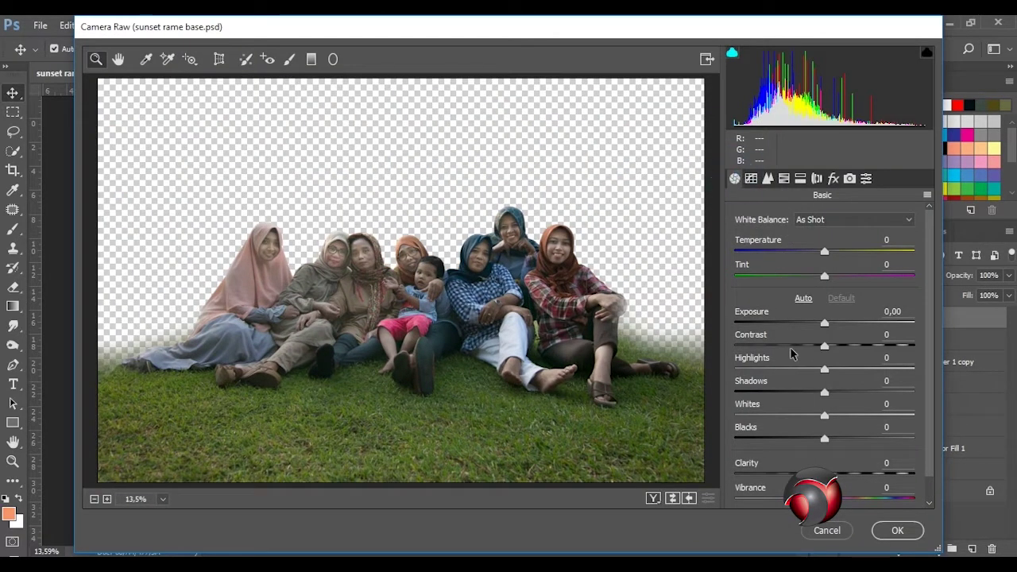
scroll(826, 341, "down", 1)
left_click_drag(824, 342, 734, 341)
left_click_drag(824, 388, 735, 389)
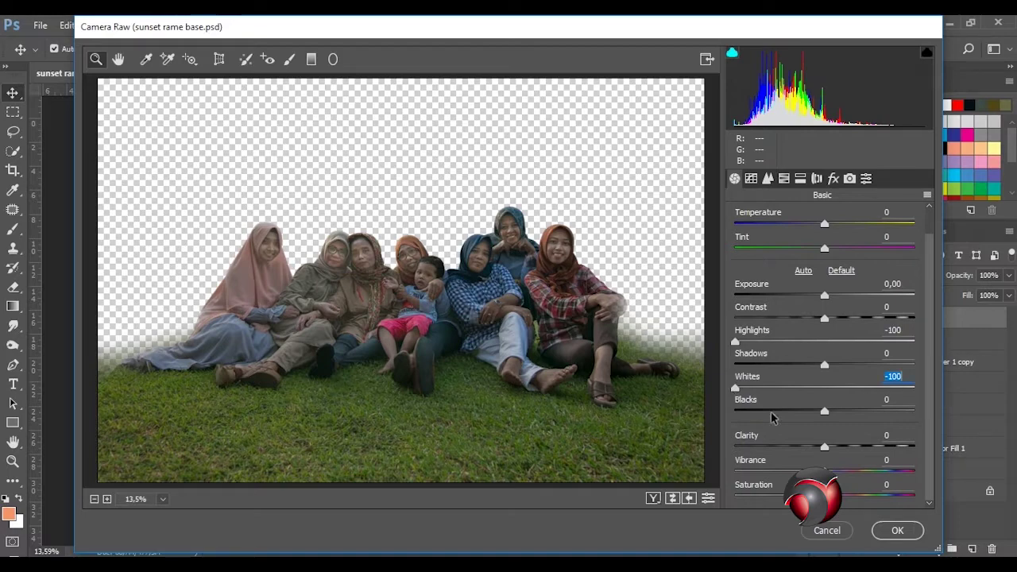
left_click(894, 530)
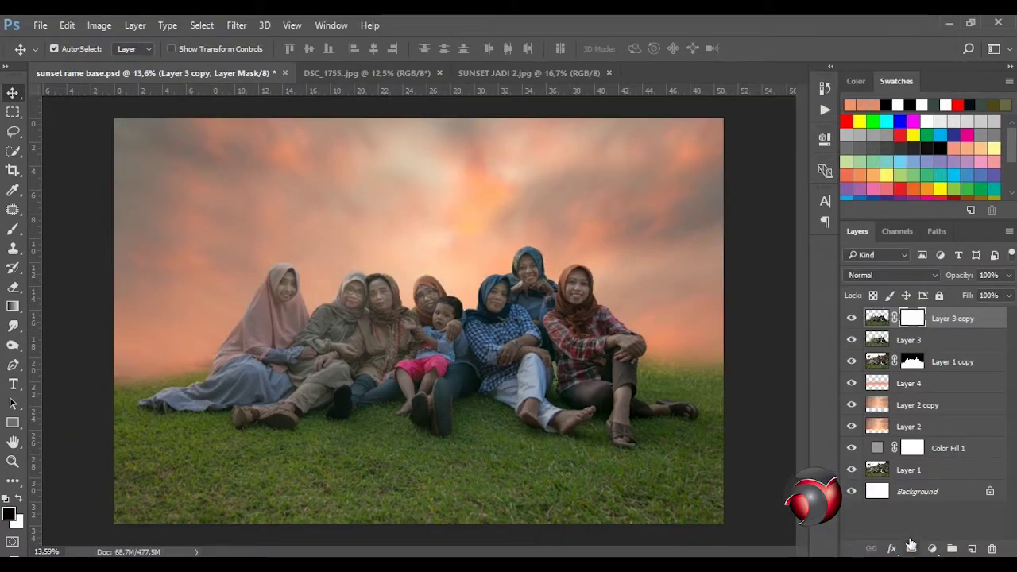
Step: Draw a radial gradient on Layer 3 copy's mask, then target the layer's image thumbnail
key("g")
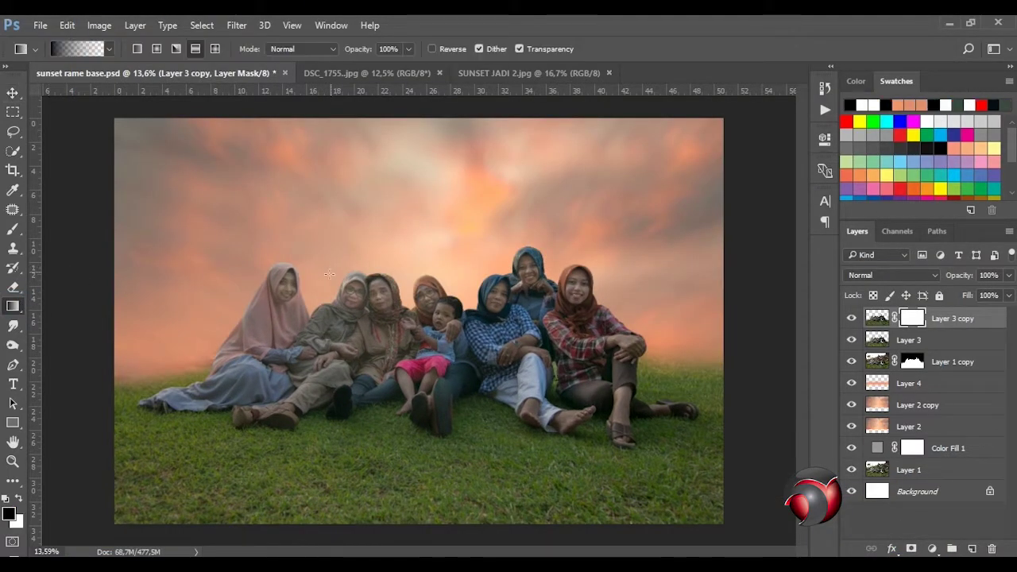
left_click(156, 49)
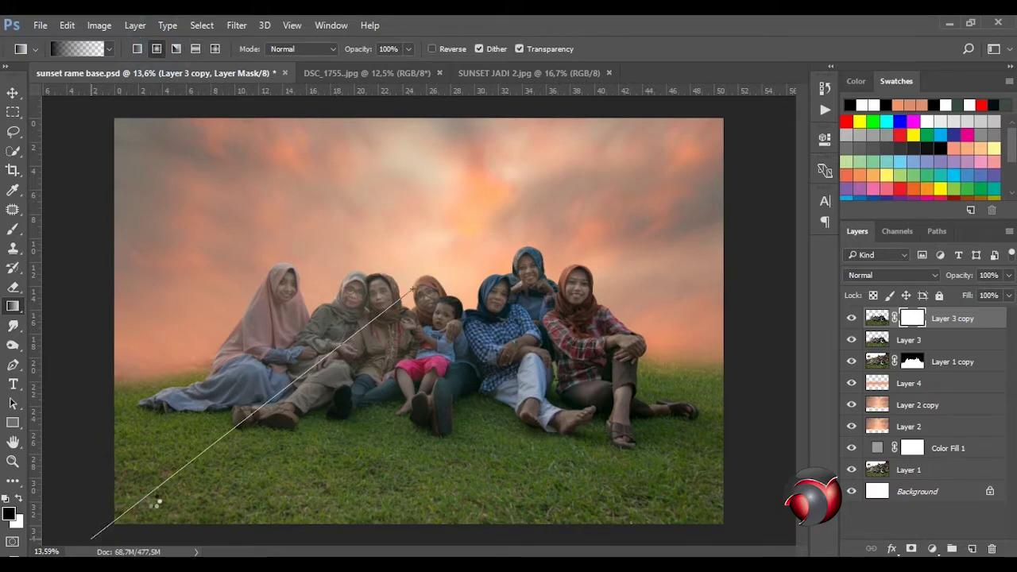
left_click_drag(265, 449, 94, 539)
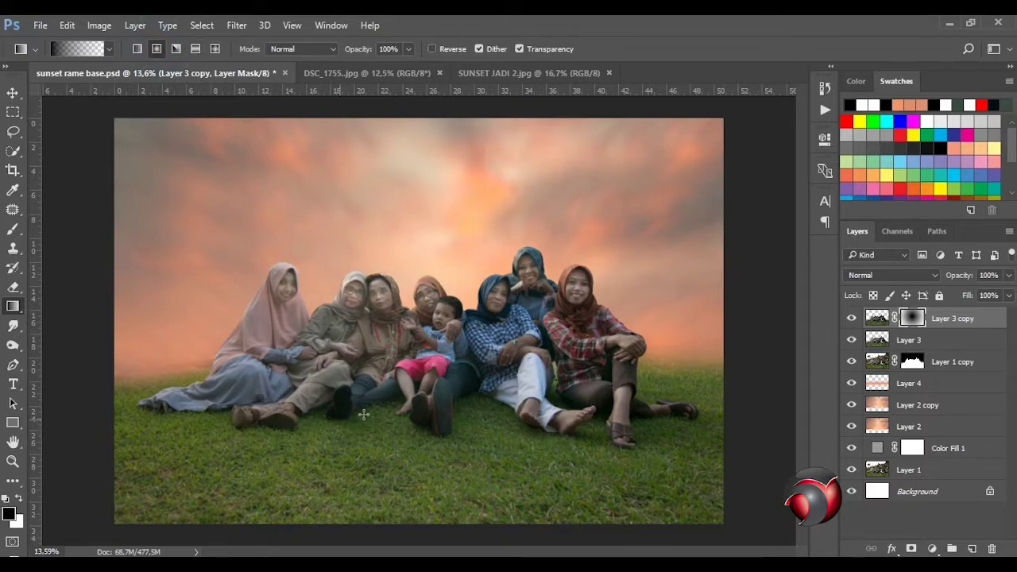
left_click(13, 230)
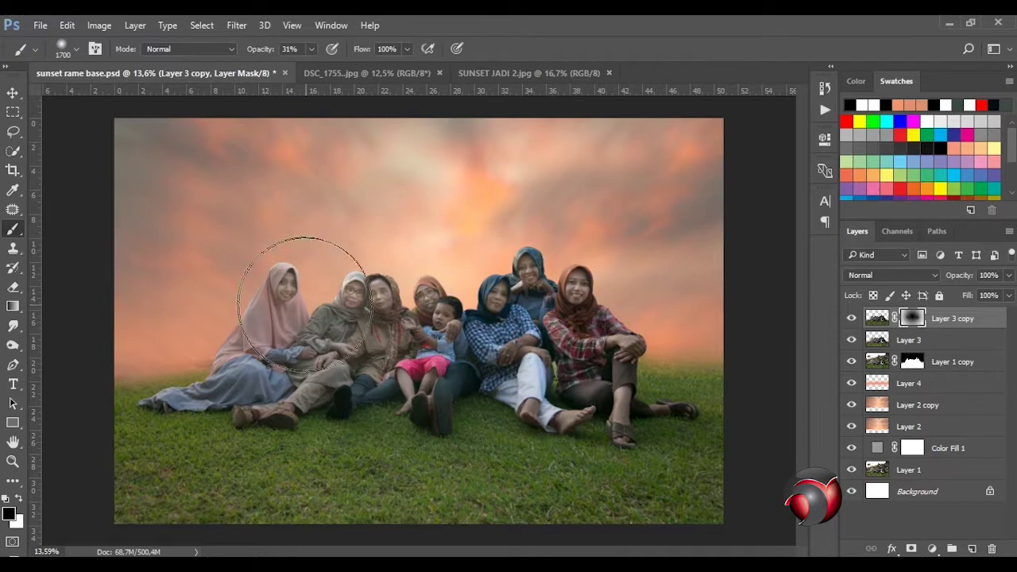
left_click(13, 92)
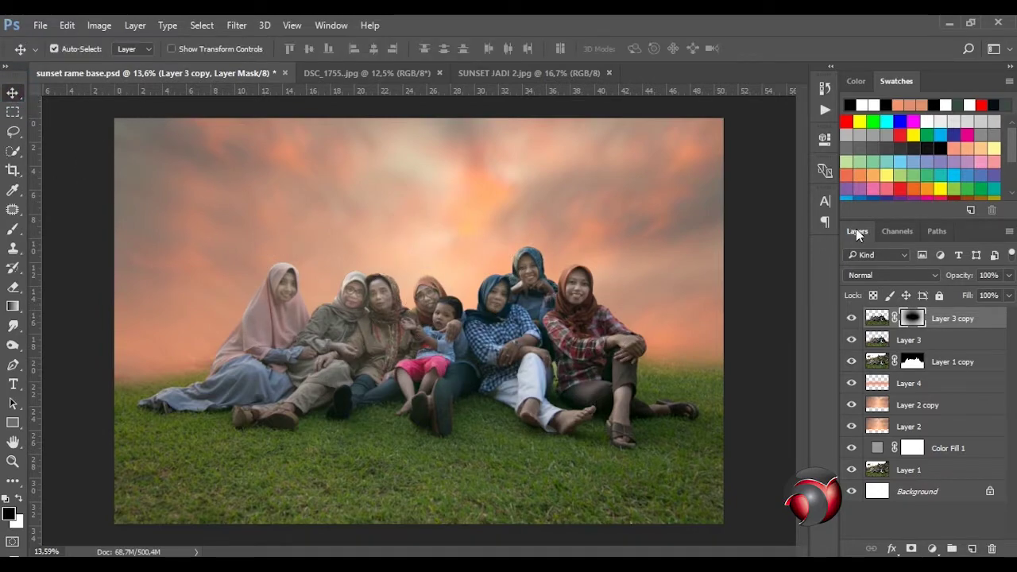
left_click(881, 320)
Step: Add a clipped Curves 1 brightening the grass, then delete it
left_click(932, 548)
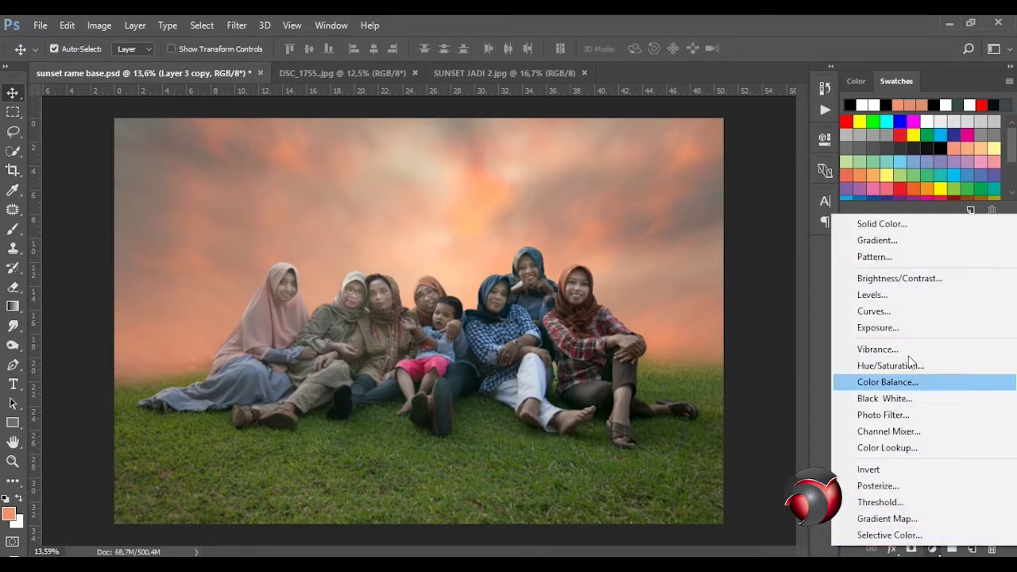
left_click(890, 314)
left_click(695, 387)
left_click_drag(708, 291, 700, 272)
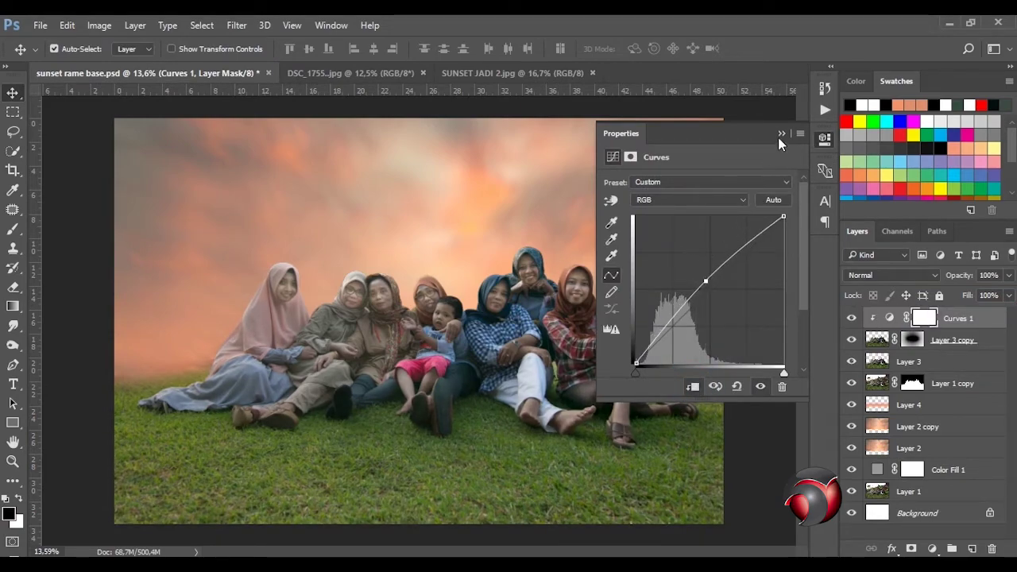
left_click(781, 134)
key("Delete")
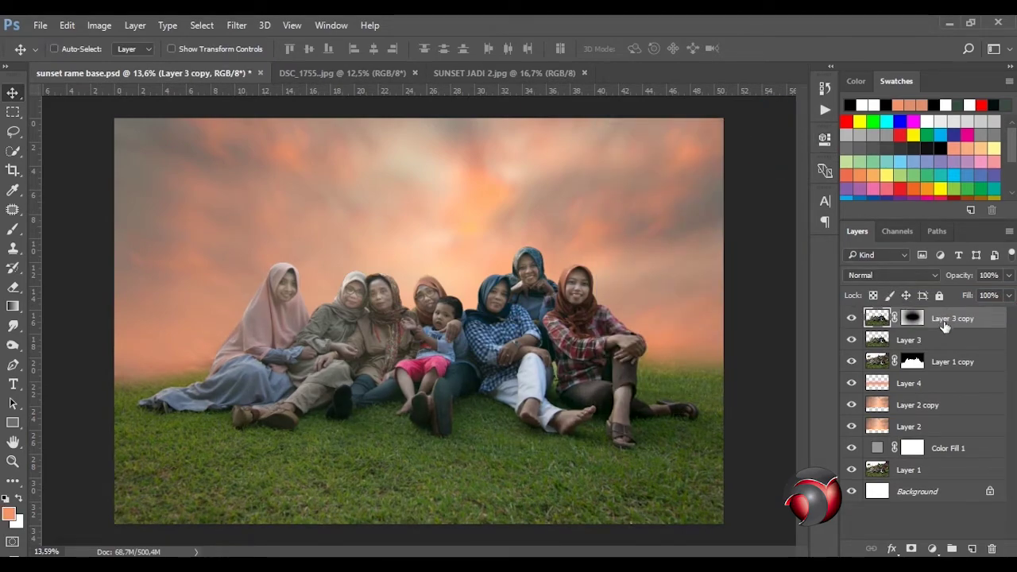
Step: Compare Layer 3 copy on and off, test applying its mask (undone) and disabling it
left_click(912, 317)
left_click(850, 318)
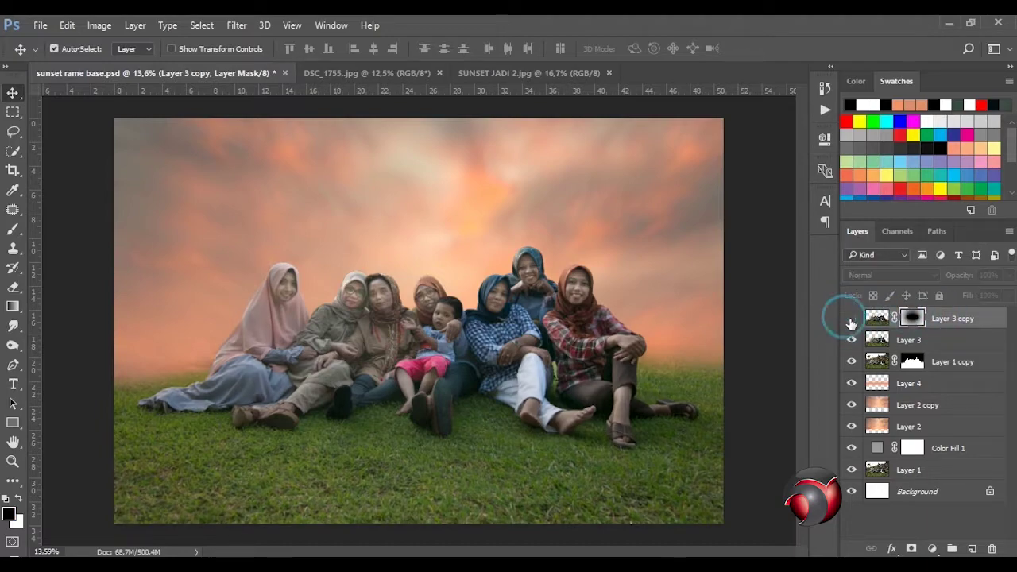
right_click(913, 317)
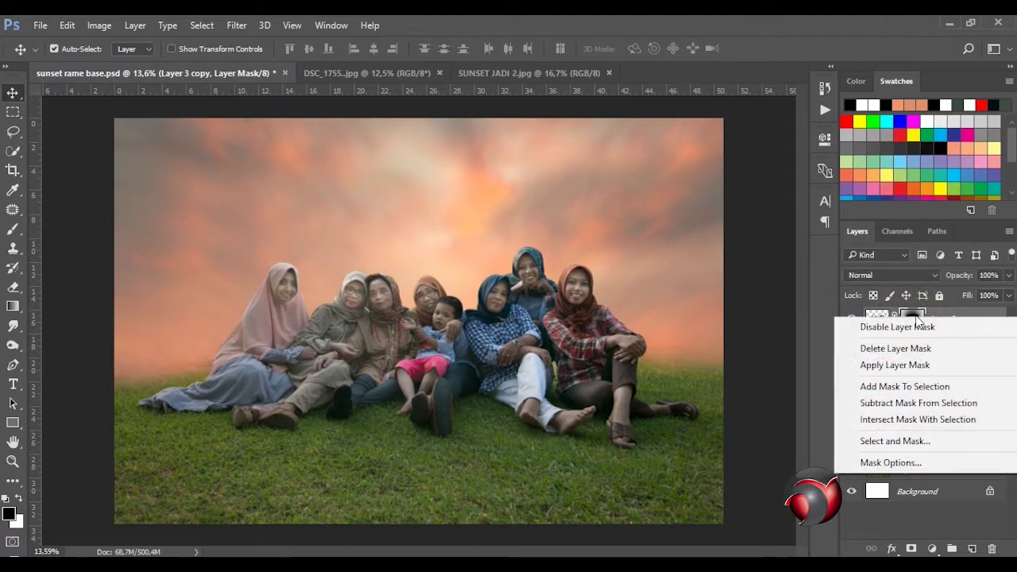
left_click(894, 365)
key("ctrl+z")
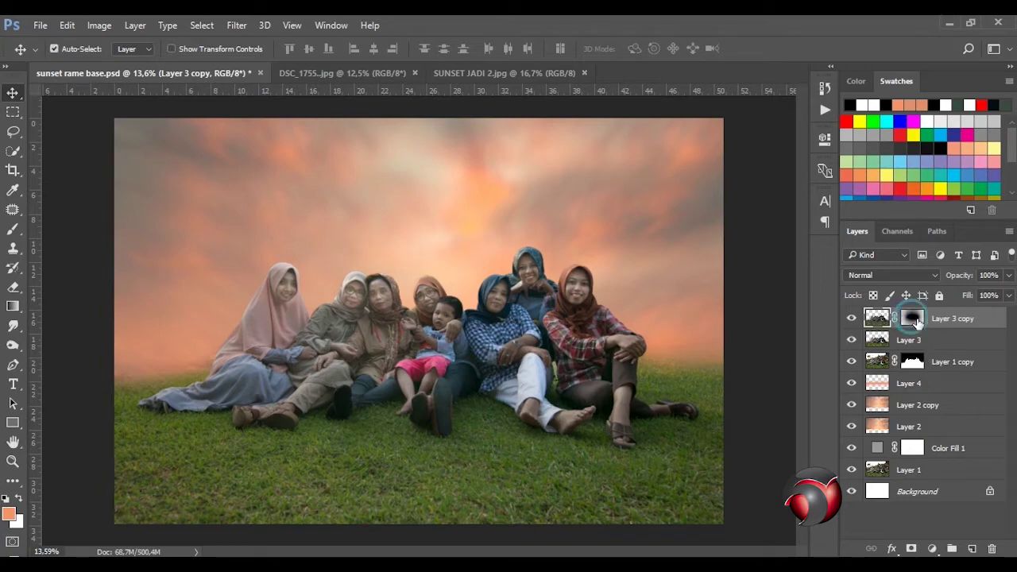
right_click(912, 317)
left_click(918, 337)
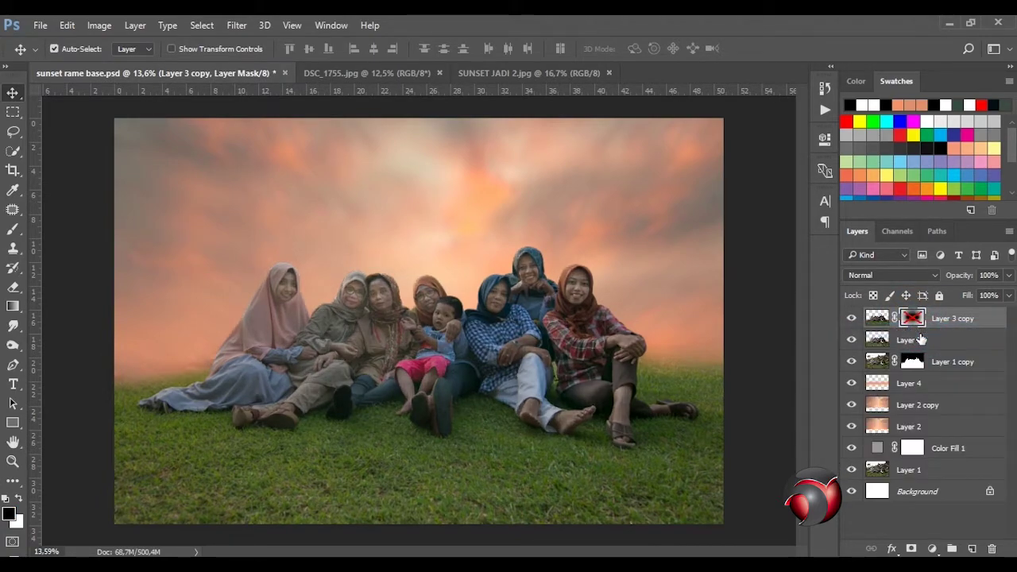
left_click(913, 318, "shift")
Step: Load Layer 3 copy's mask as a selection and deselect, then delete the mask and undo
right_click(913, 318)
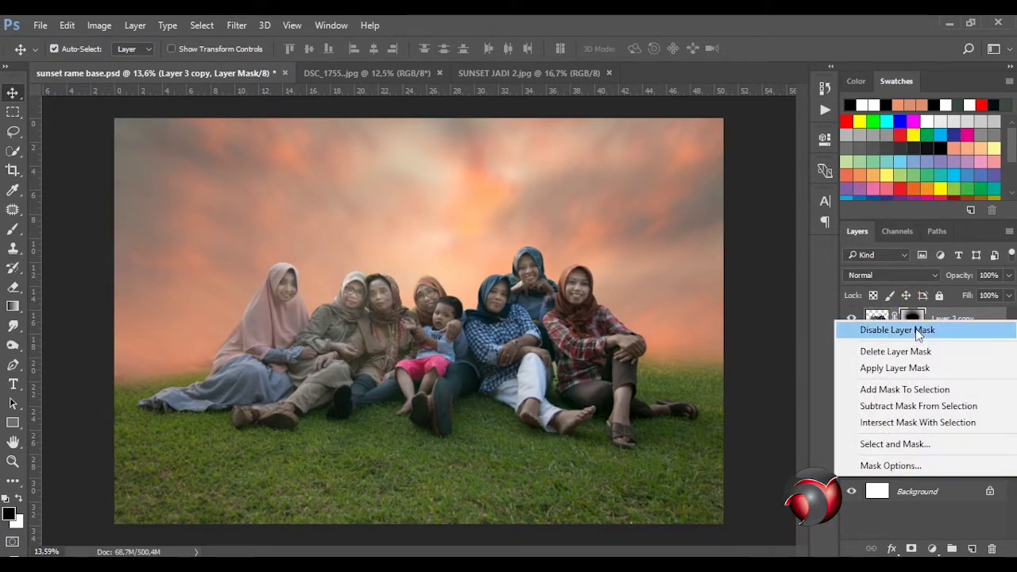
left_click(924, 389)
key("ctrl+d")
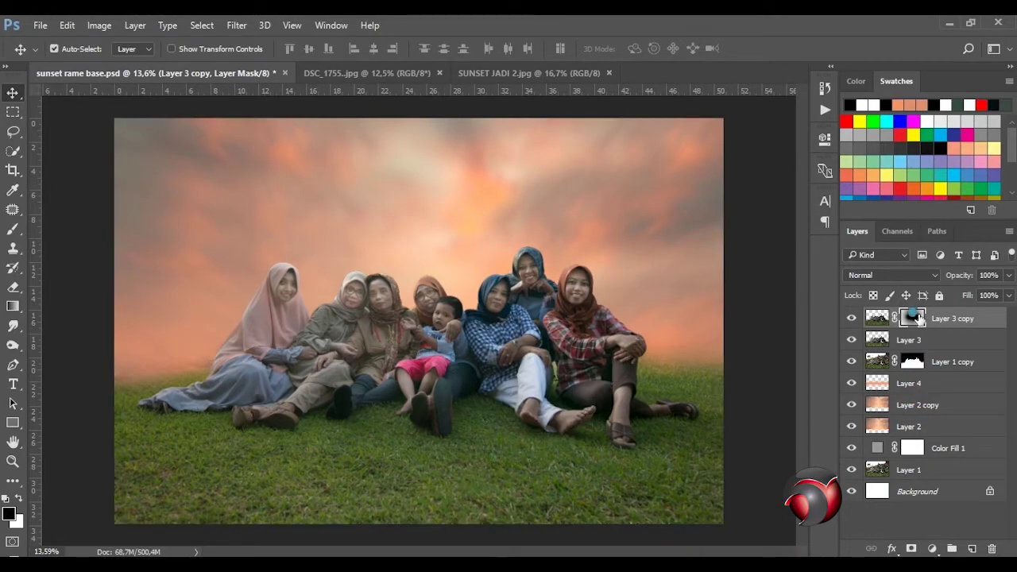
right_click(912, 318)
left_click(911, 348)
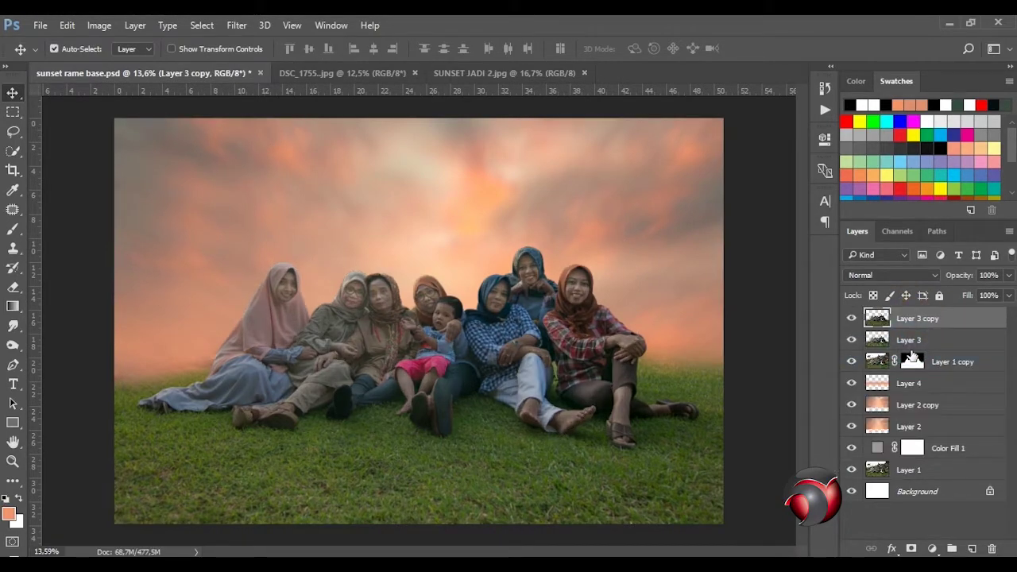
key("ctrl+z")
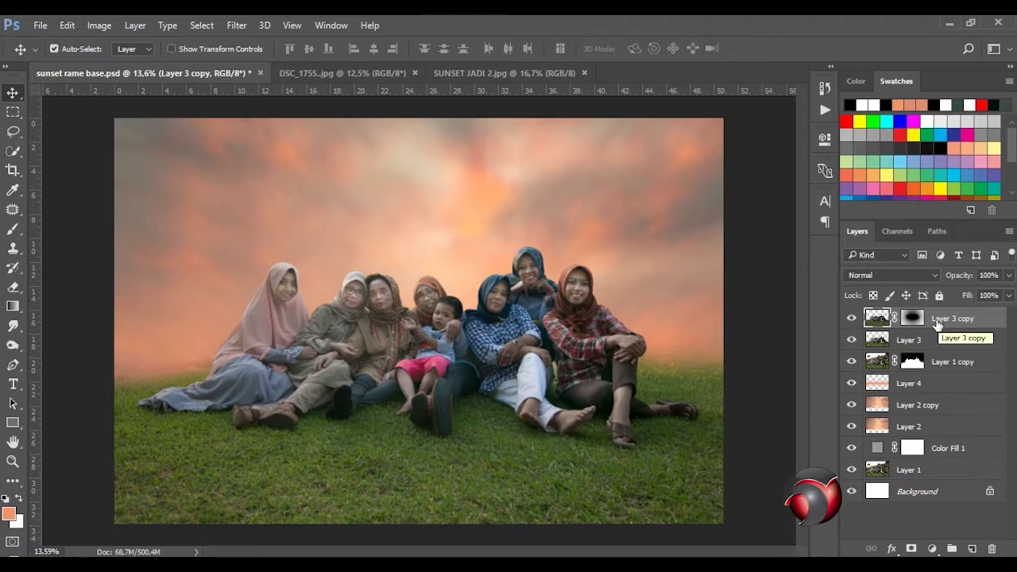
Step: Merge Layer 3 copy down into Layer 3 and toggle visibility to check the result
left_click(852, 318)
left_click(912, 317)
key("d")
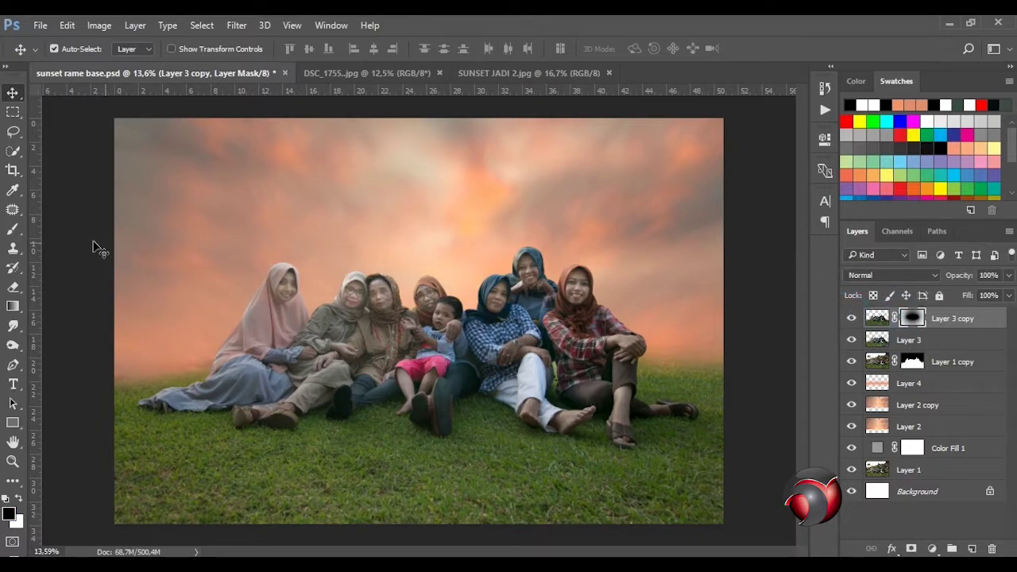
key("b")
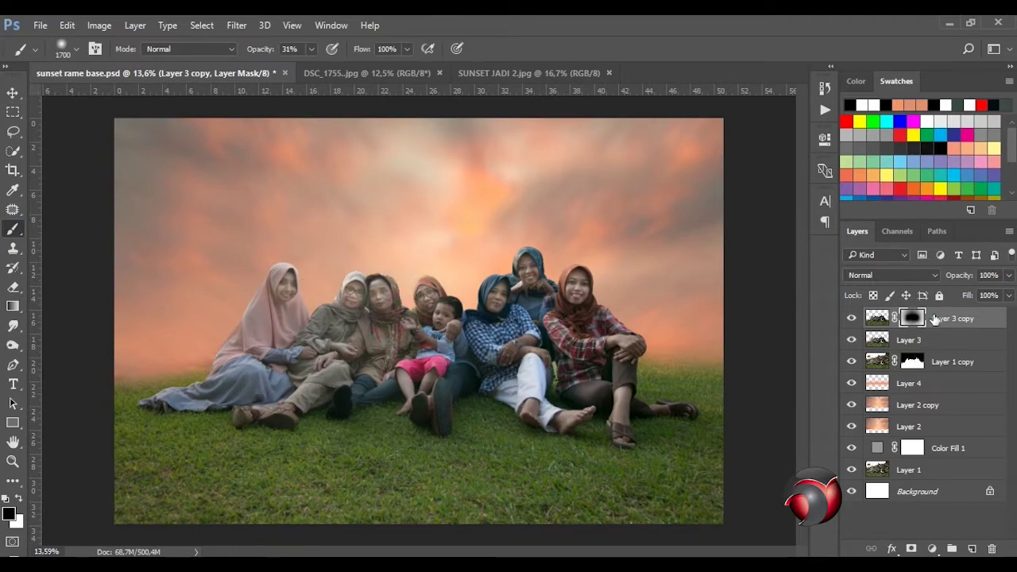
right_click(933, 318)
left_click(658, 519)
left_click(852, 318)
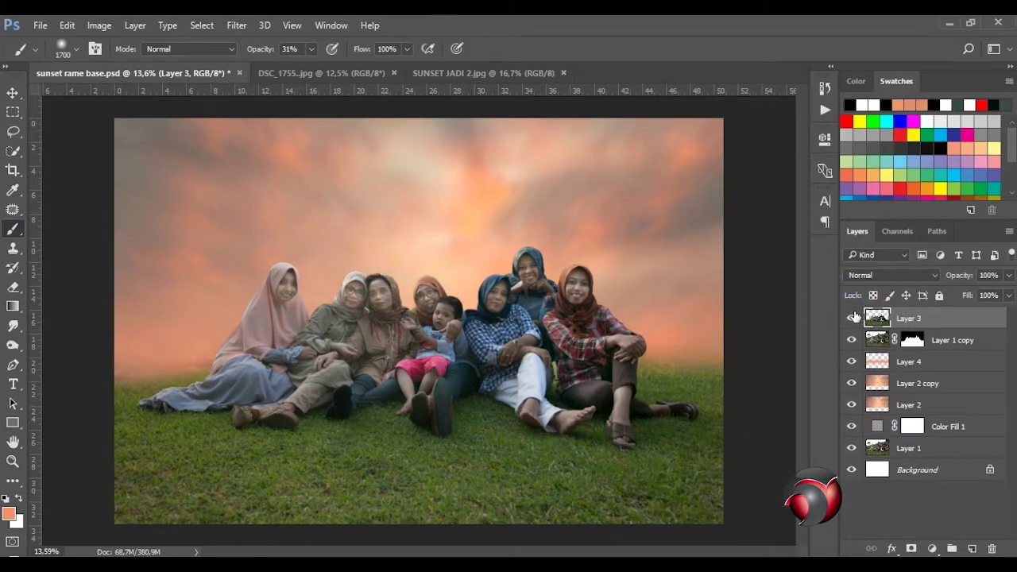
Step: Duplicate Layer 3 and add a Curves 1 adjustment with its midpoint raised
key("ctrl+j")
left_click(933, 549)
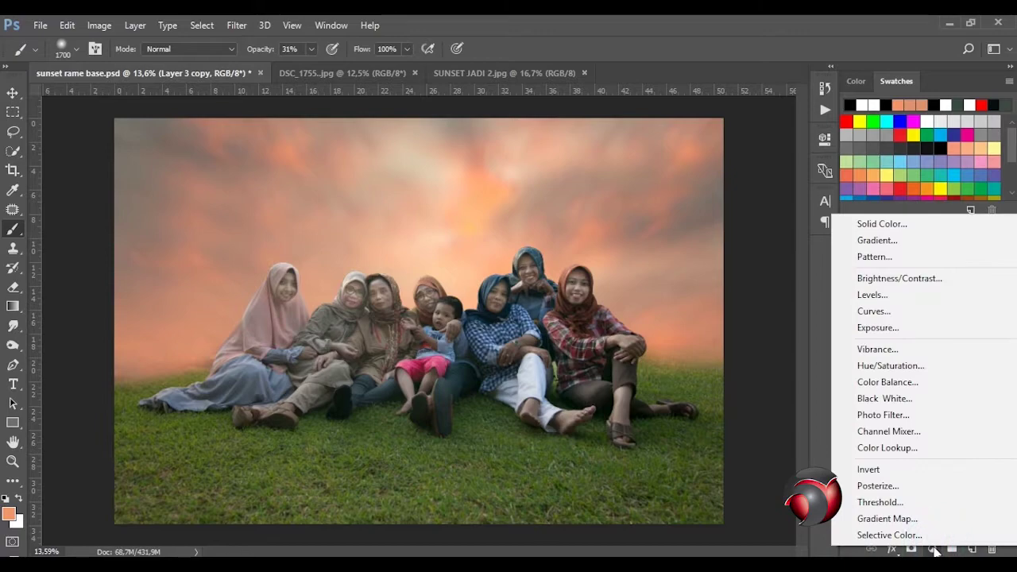
left_click(874, 311)
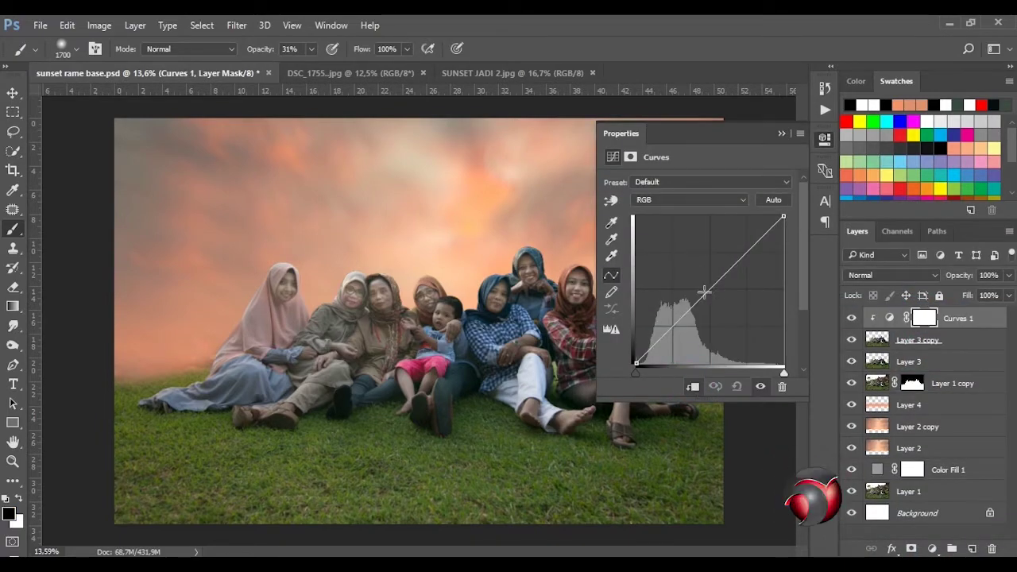
left_click_drag(705, 293, 699, 286)
left_click(781, 133)
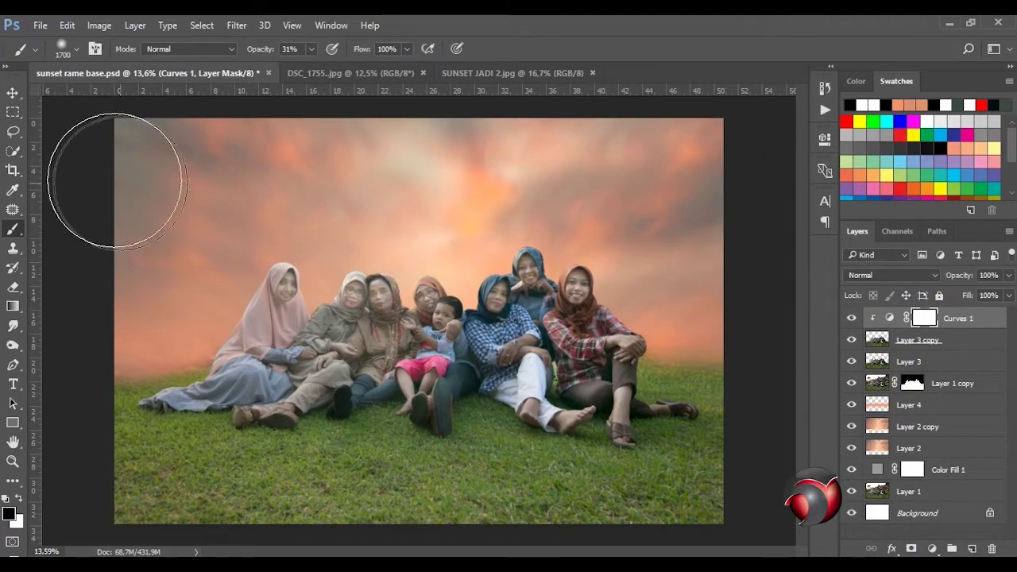
Step: Invert the Curves 1 mask and paint it back over the people with a 14% white brush
key("v")
left_click(18, 310)
left_click(76, 319)
key("ctrl+i")
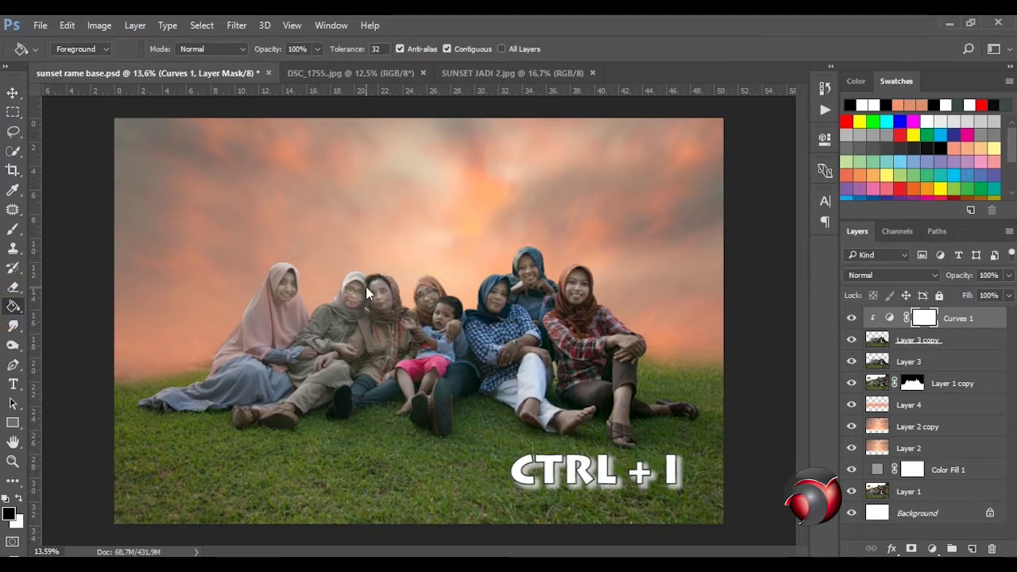
left_click(13, 230)
key("x")
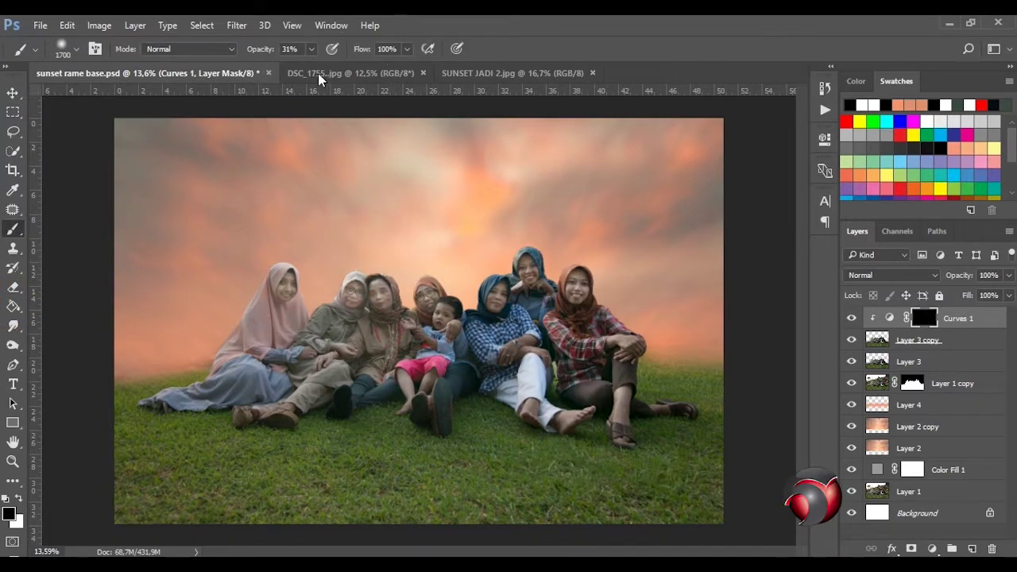
left_click_drag(310, 49, 295, 68)
key("bracketleft")
key("bracketleft")
key("bracketleft")
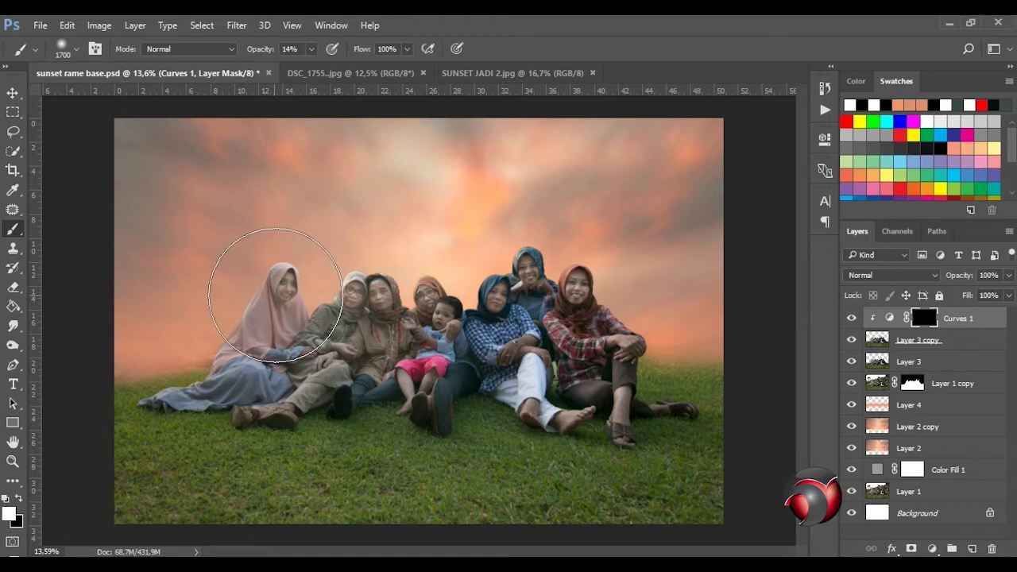
key("bracketleft")
key("bracketleft")
key("bracketleft")
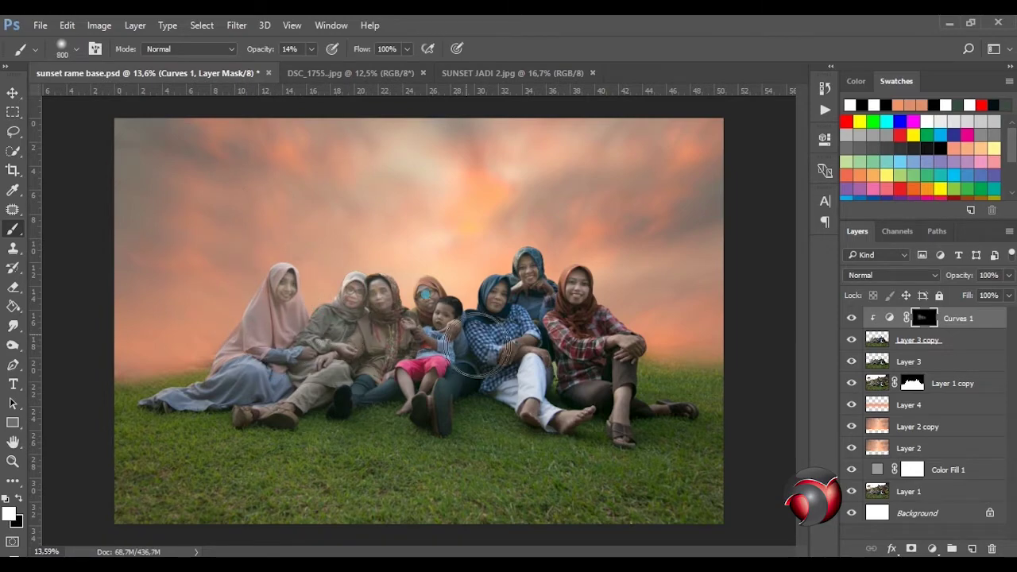
left_click_drag(341, 318, 588, 325)
Step: Add a darkening Curves 2 clipped to Curves 1 and fill its mask with black
left_click(932, 548)
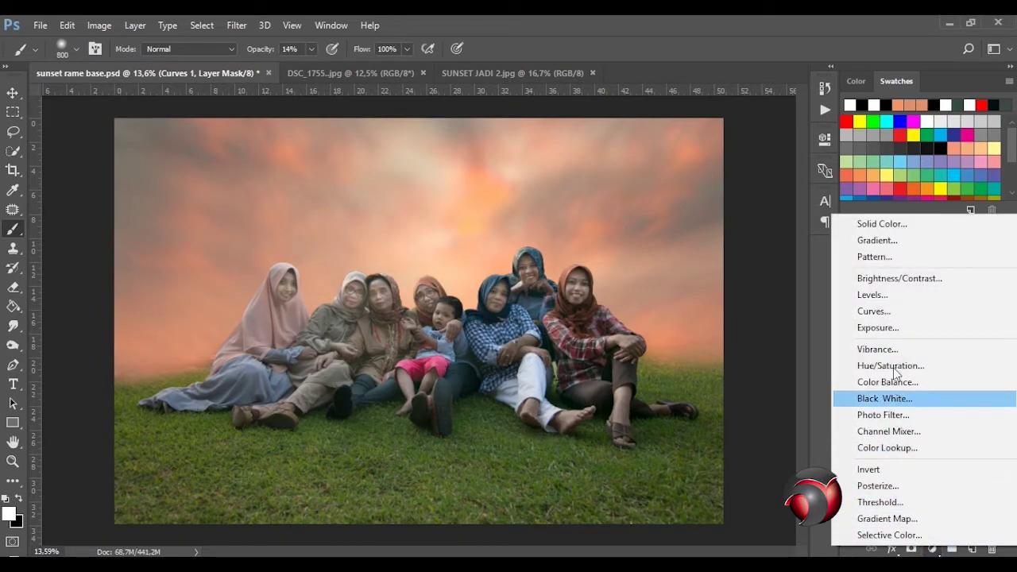
left_click(905, 308)
key("ctrl+alt+g")
left_click_drag(709, 289, 718, 301)
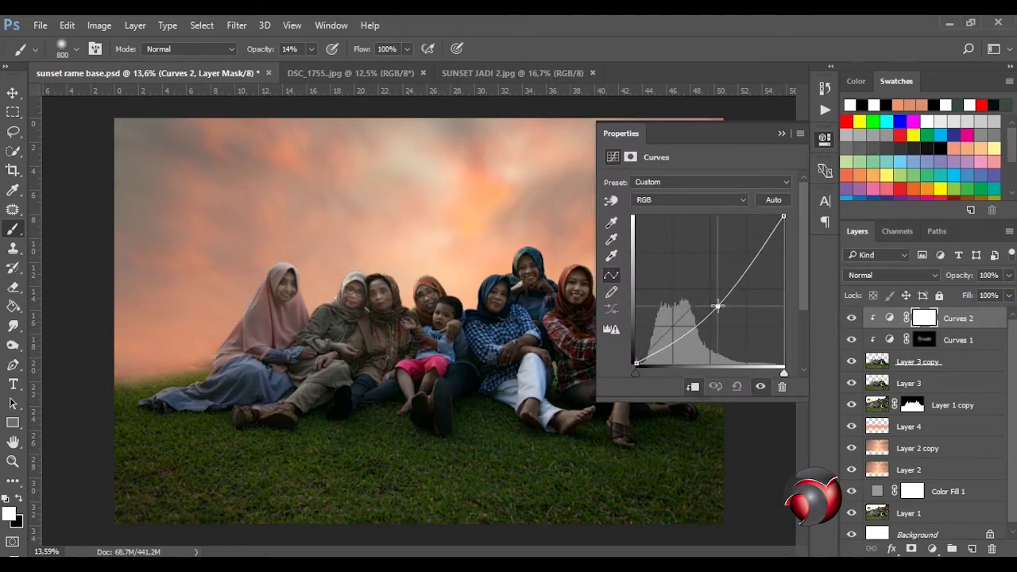
left_click(782, 133)
key("g")
key("x")
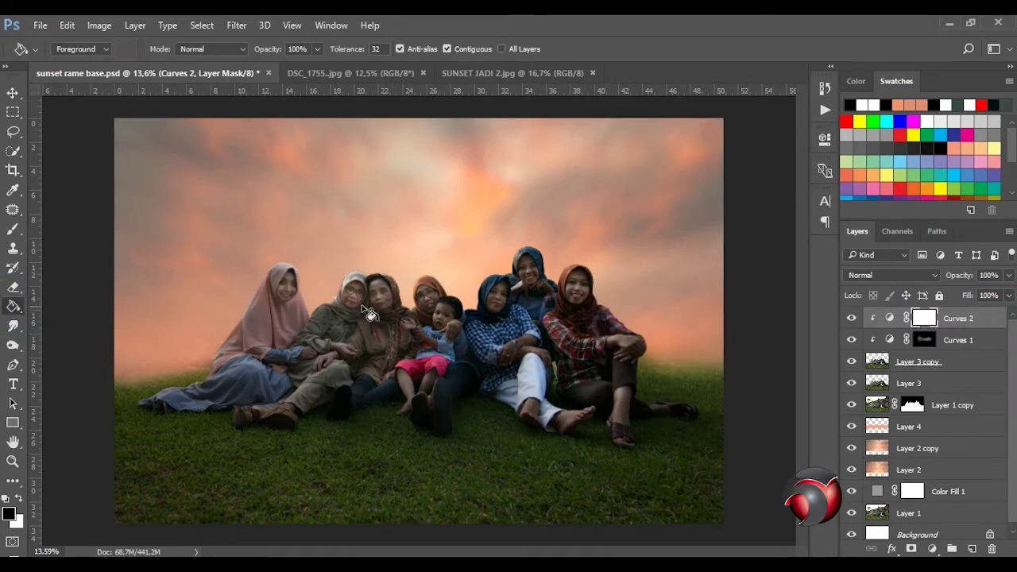
left_click(391, 316)
Step: Paint the Curves 2 mask at 21% white over the arms, legs and seated women's clothes
left_click(12, 233)
key("x")
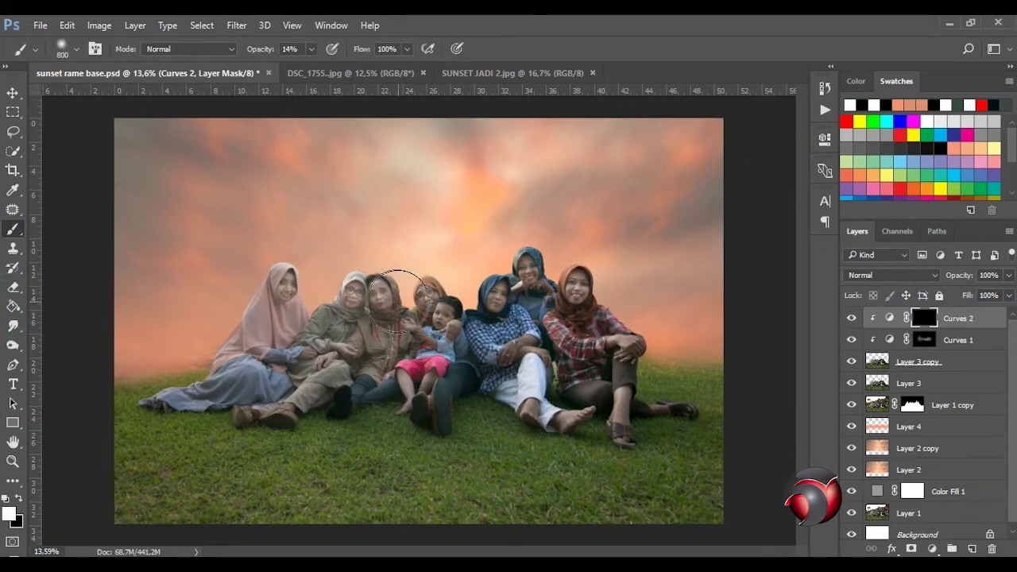
scroll(286, 334, "up", 2)
key("bracketleft")
key("bracketleft")
key("bracketleft")
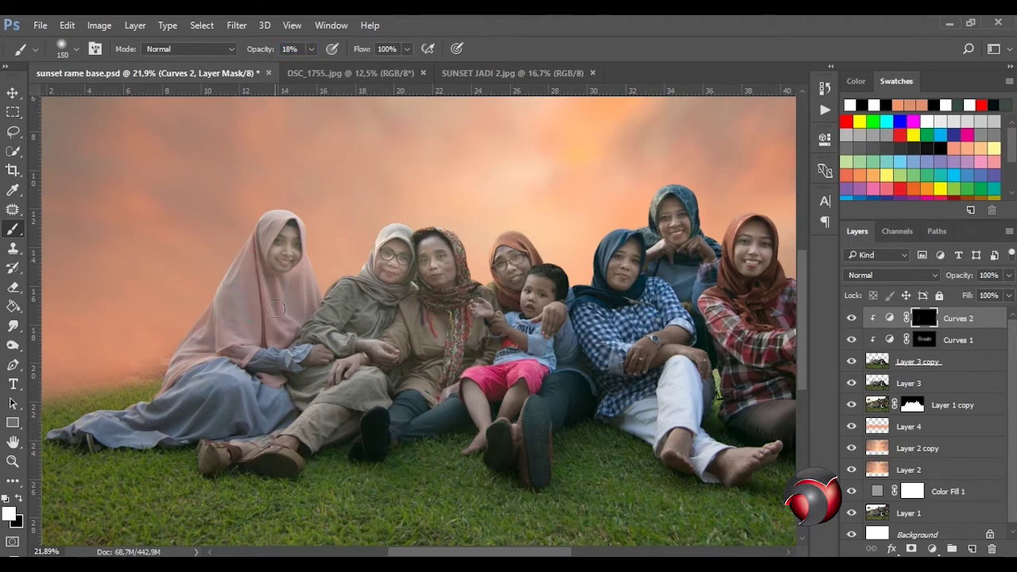
key("bracketright")
key("bracketright")
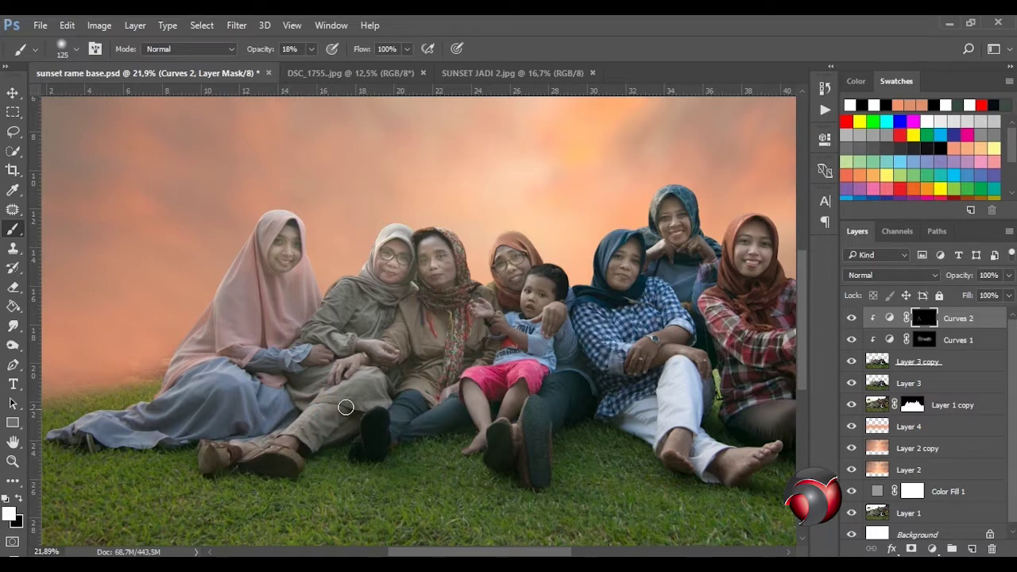
left_click_drag(332, 374, 408, 410)
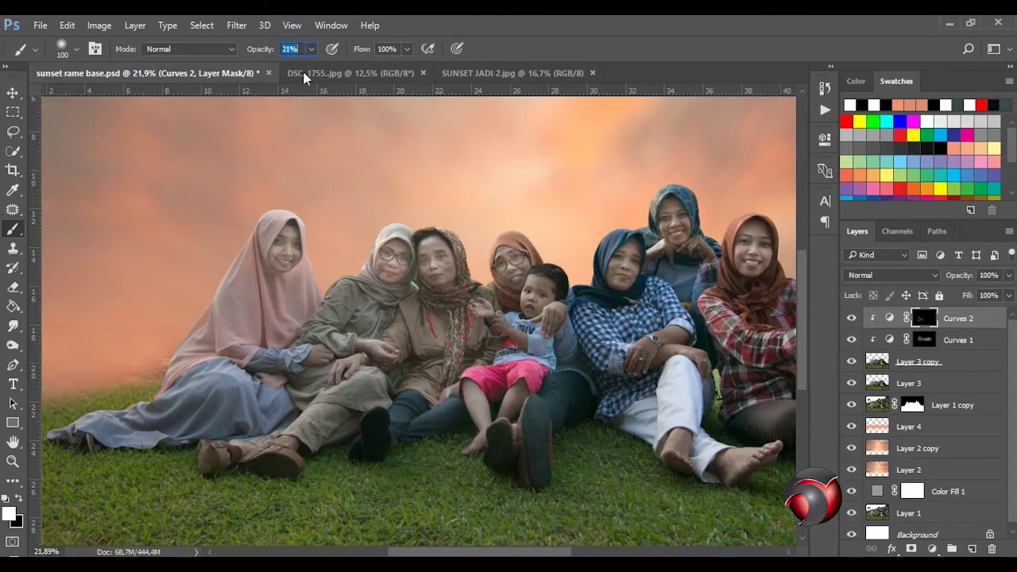
left_click(481, 405)
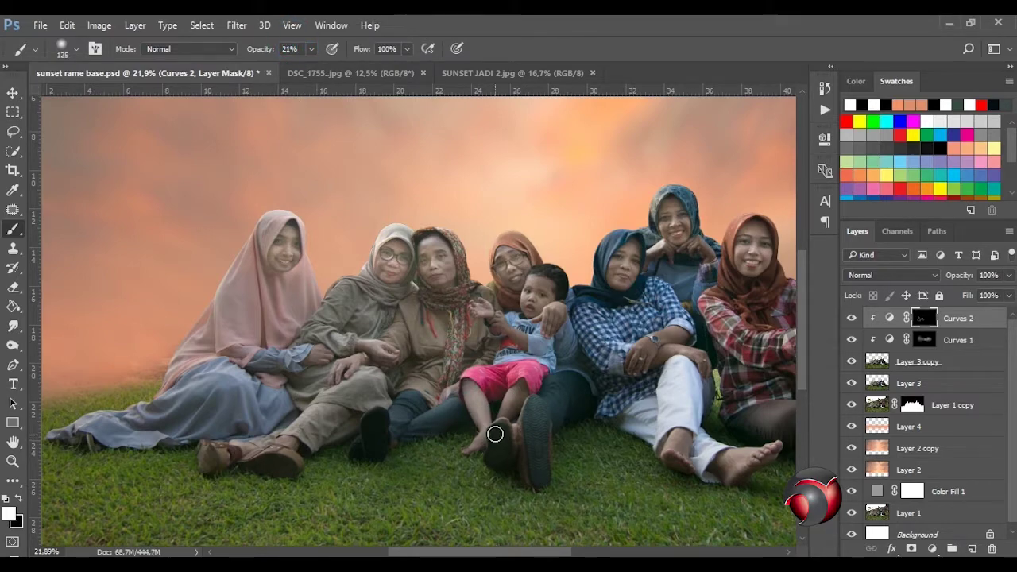
key("bracketright")
key("bracketright")
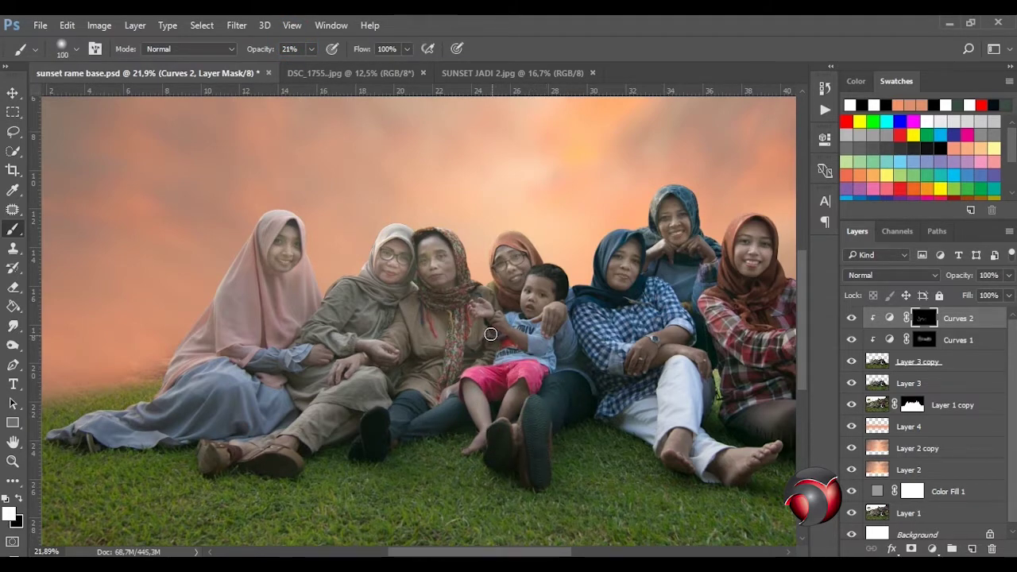
left_click_drag(545, 353, 461, 290)
Step: Extend the Curves 2 mask over the white trousers and knees, then view the whole image
scroll(537, 525, "right", 3)
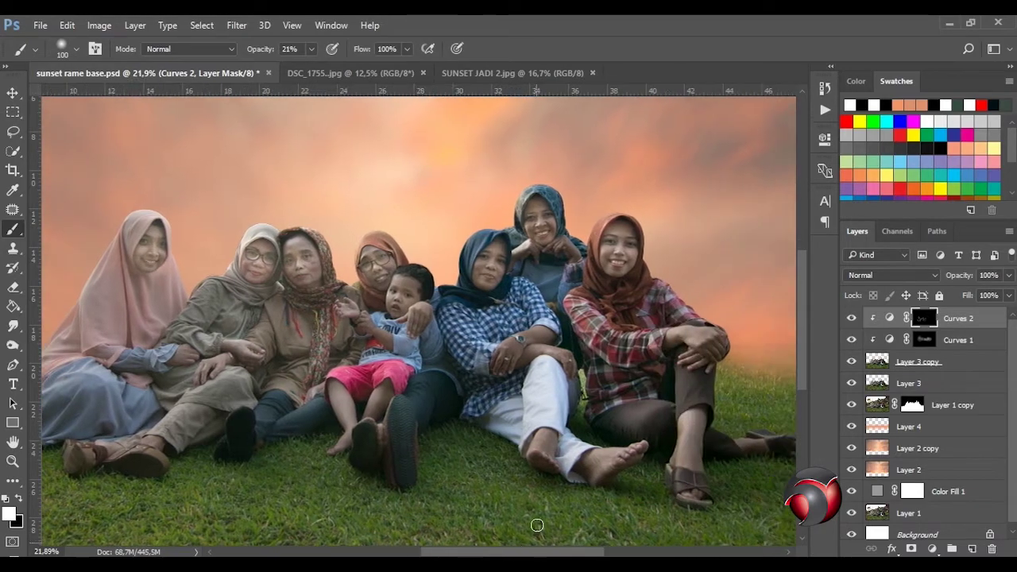
left_click_drag(480, 379, 477, 404)
key("bracketleft")
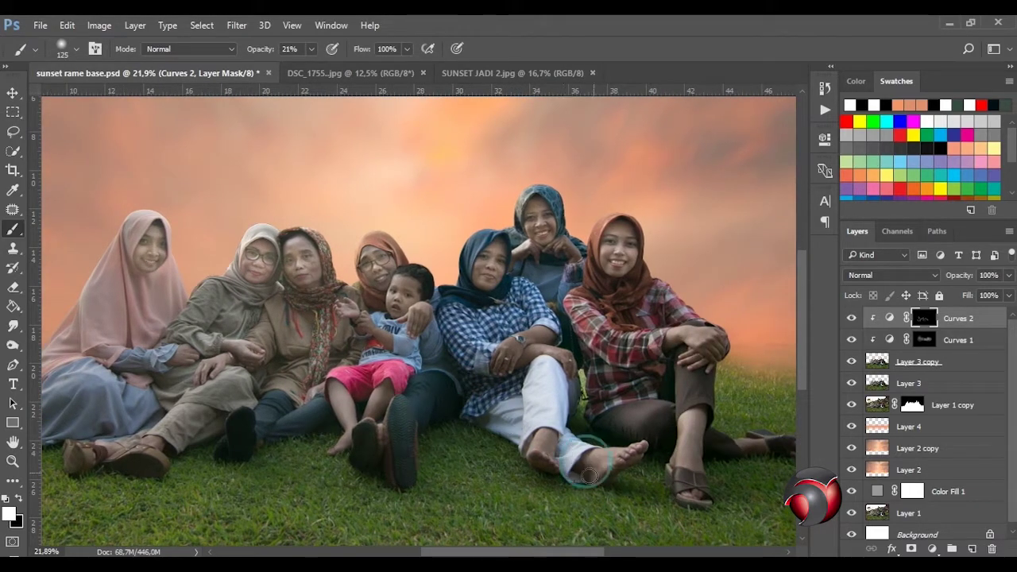
mouse_move(558, 420)
left_mouse_down()
mouse_move(520, 310)
mouse_move(504, 301)
mouse_move(545, 268)
mouse_move(579, 333)
left_mouse_up()
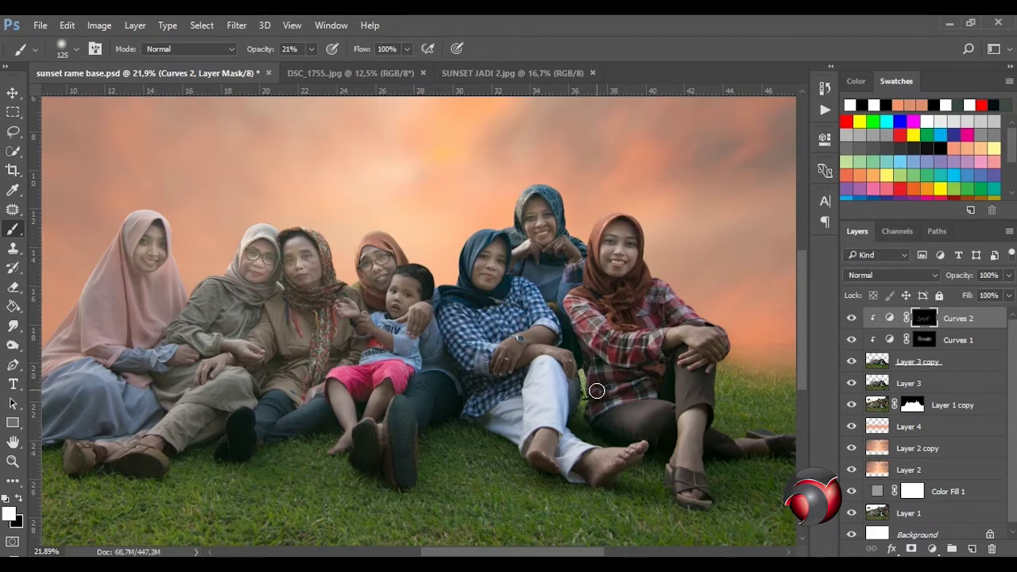
left_click_drag(612, 386, 712, 369)
scroll(602, 544, "right", 3)
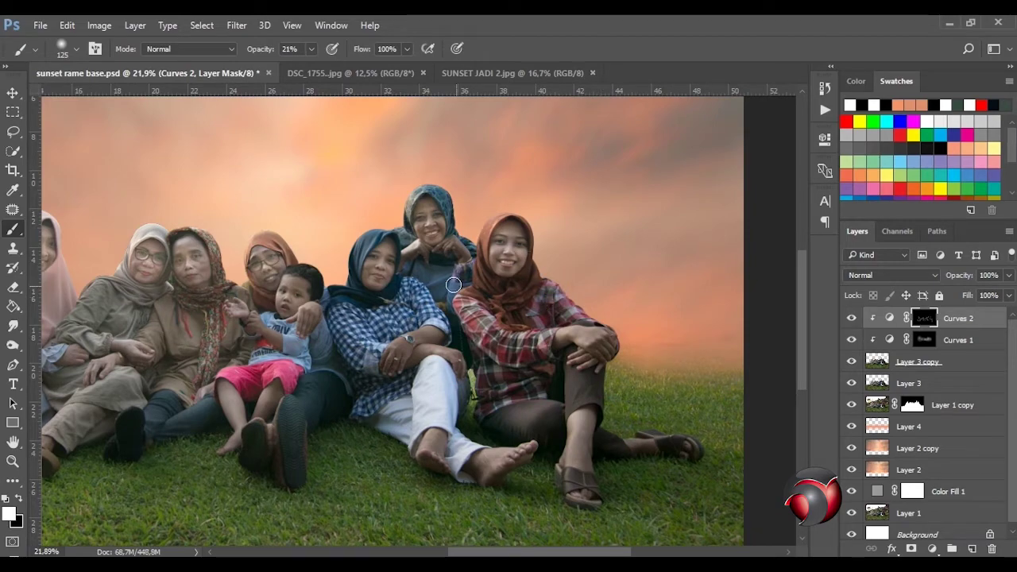
left_click_drag(452, 285, 425, 290)
key("alt+bracketleft")
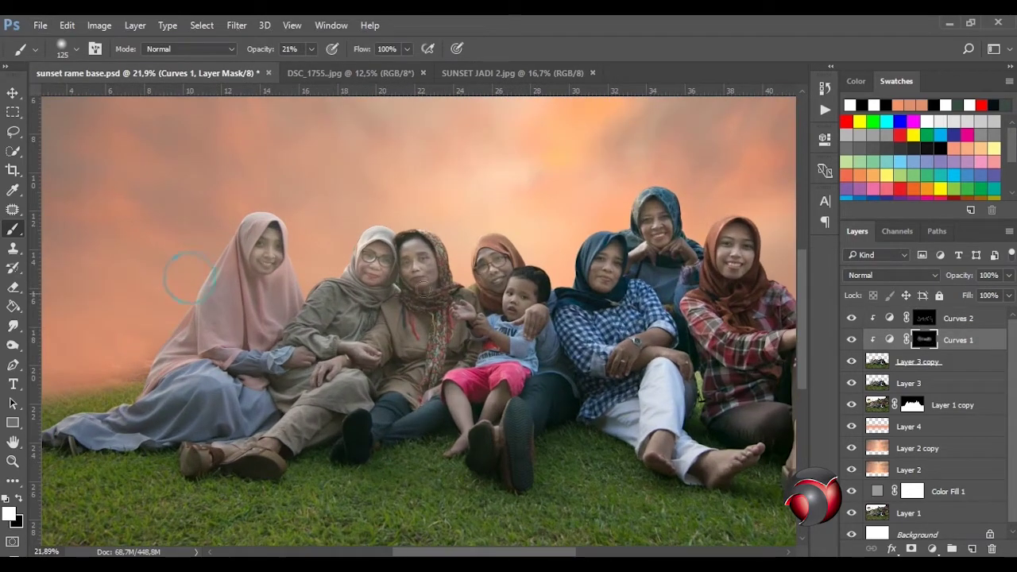
Step: Target the Curves 1 mask and paint around the women's heads at 25% brush opacity
double_click(889, 339)
left_click(825, 138)
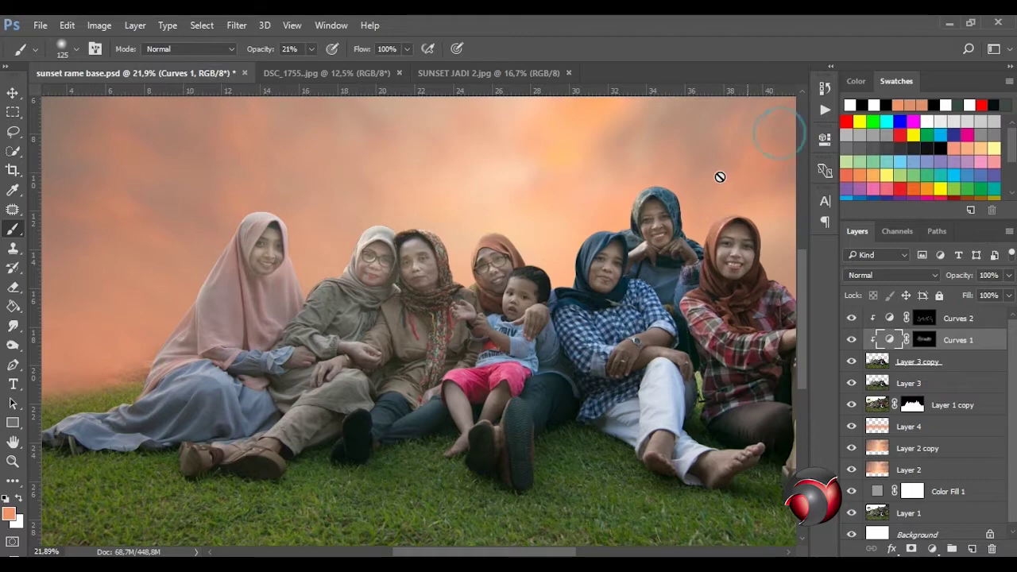
left_click(924, 339)
key("d")
scroll(218, 379, "left", 2)
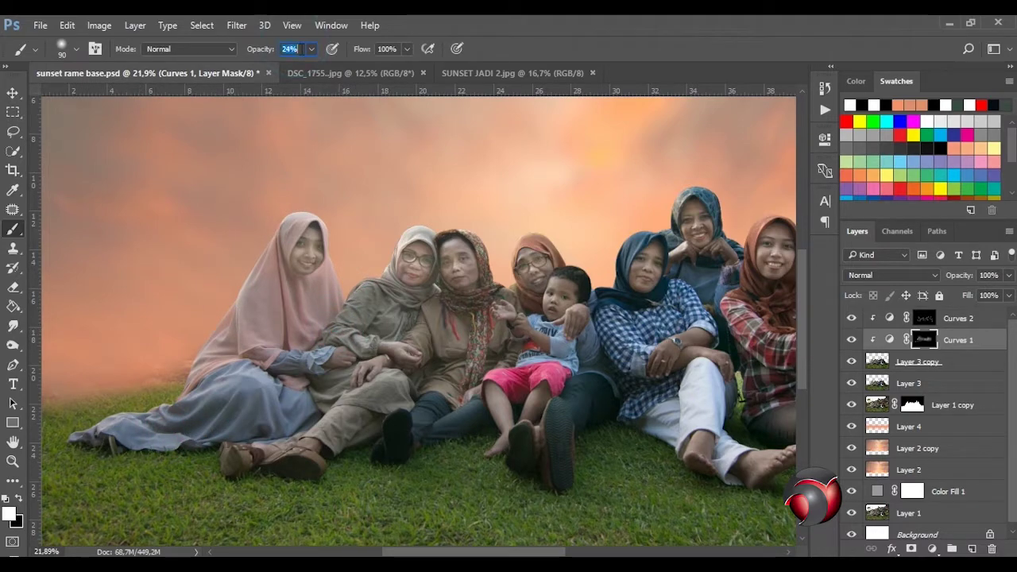
type("25")
key("Return")
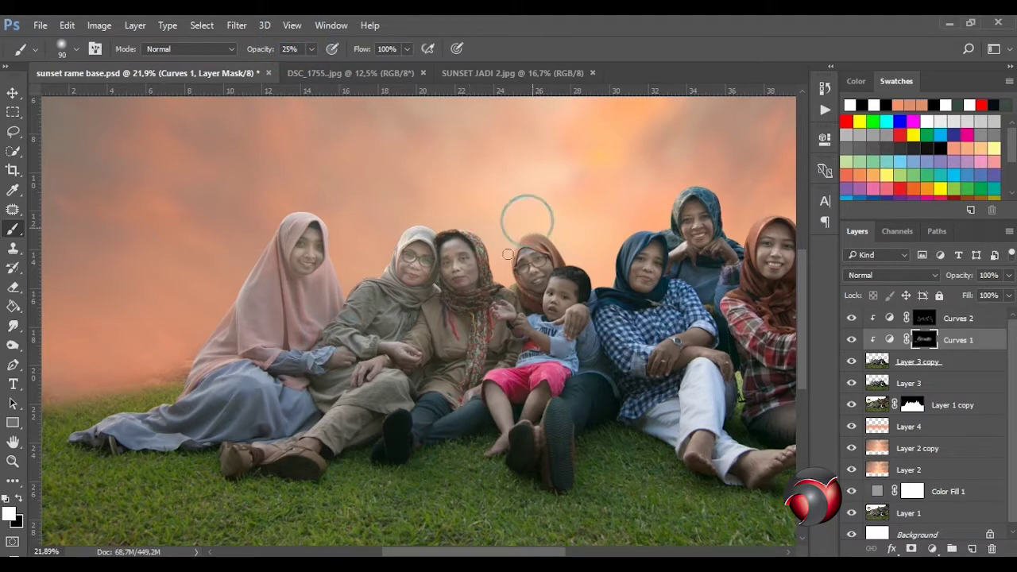
left_click_drag(624, 271, 630, 236)
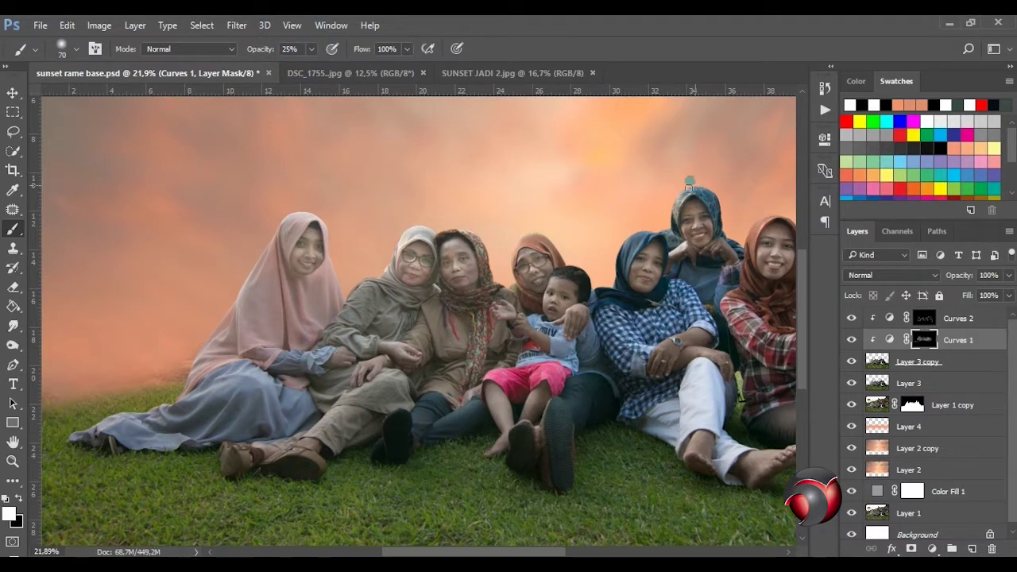
Step: Add faint Curves 1 mask strokes along the lower bodies with brush sizes 80 to 125
key("bracketright")
key("bracketright")
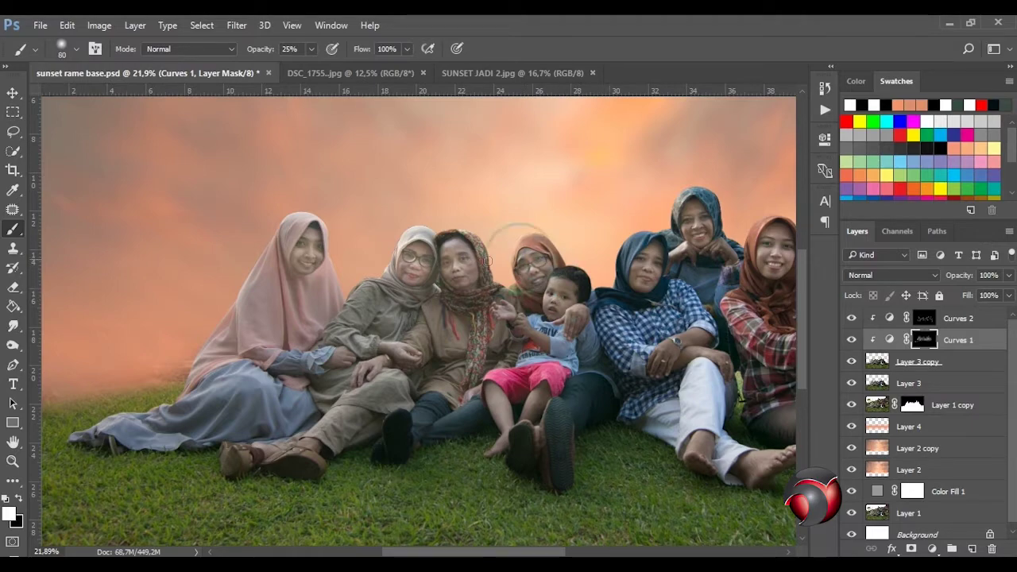
left_click_drag(541, 553, 554, 554)
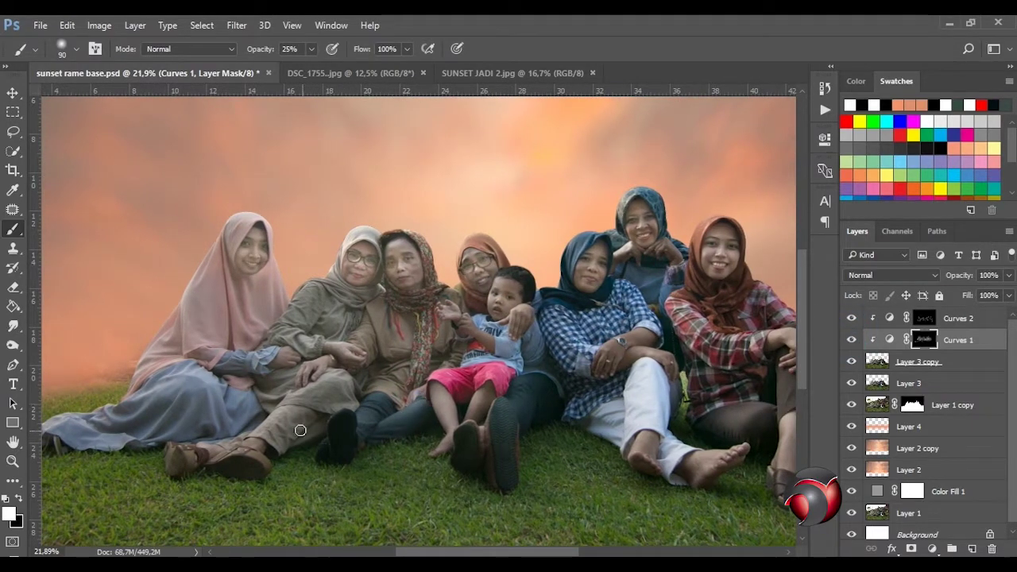
key("bracketright")
left_click_drag(481, 544, 517, 544)
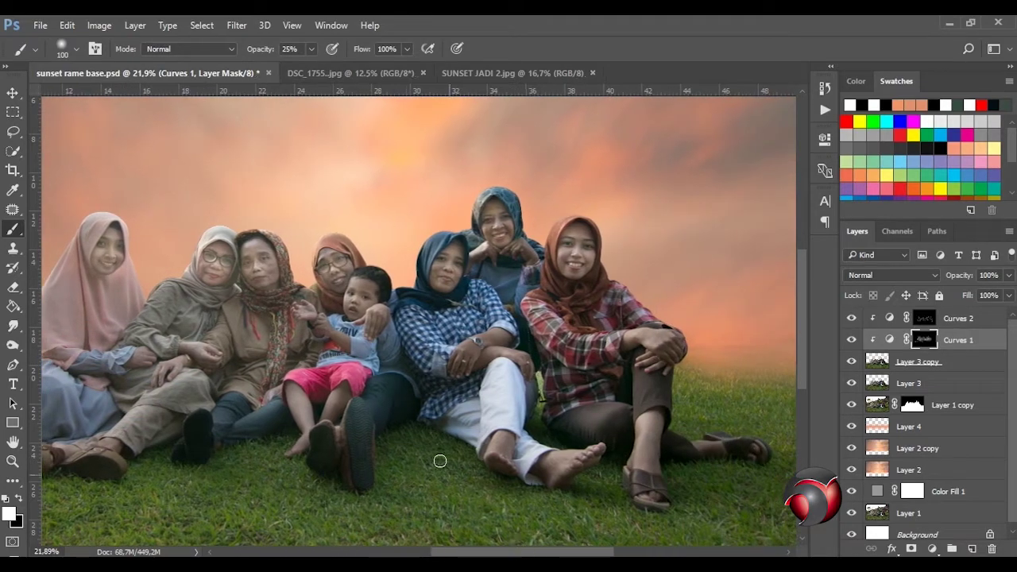
key("bracketright")
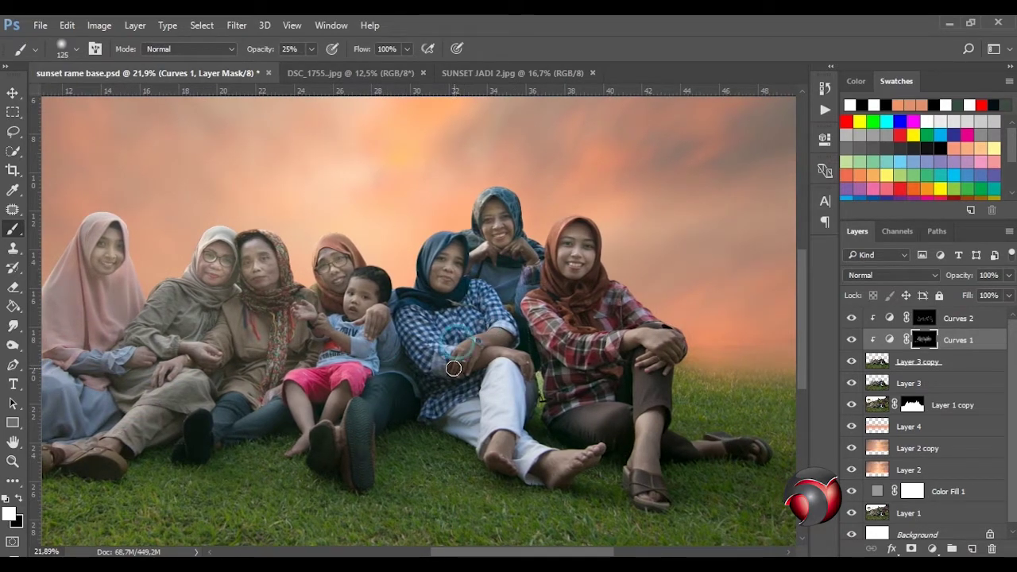
key("bracketleft")
key("bracketleft")
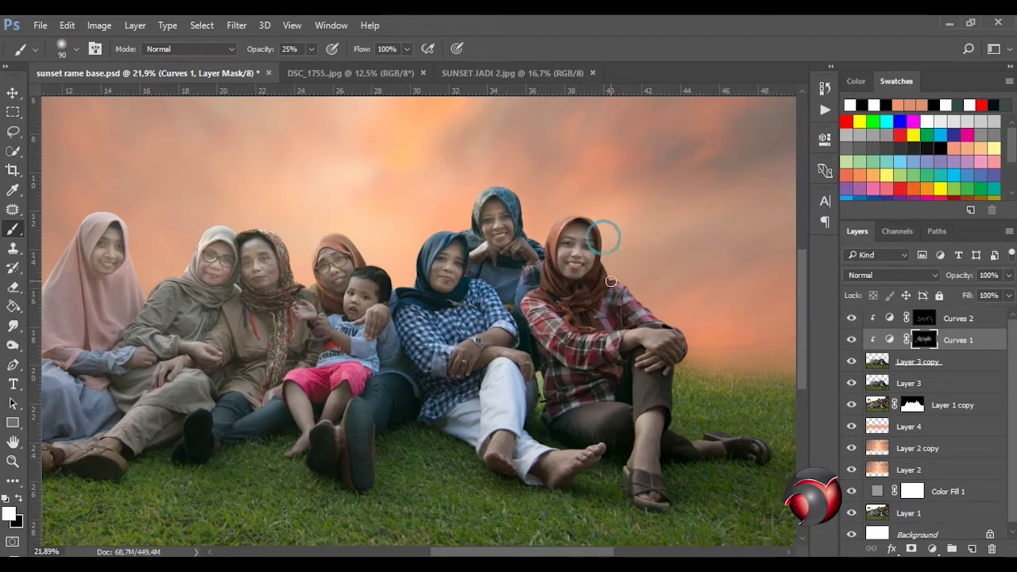
key("bracketright")
key("bracketright")
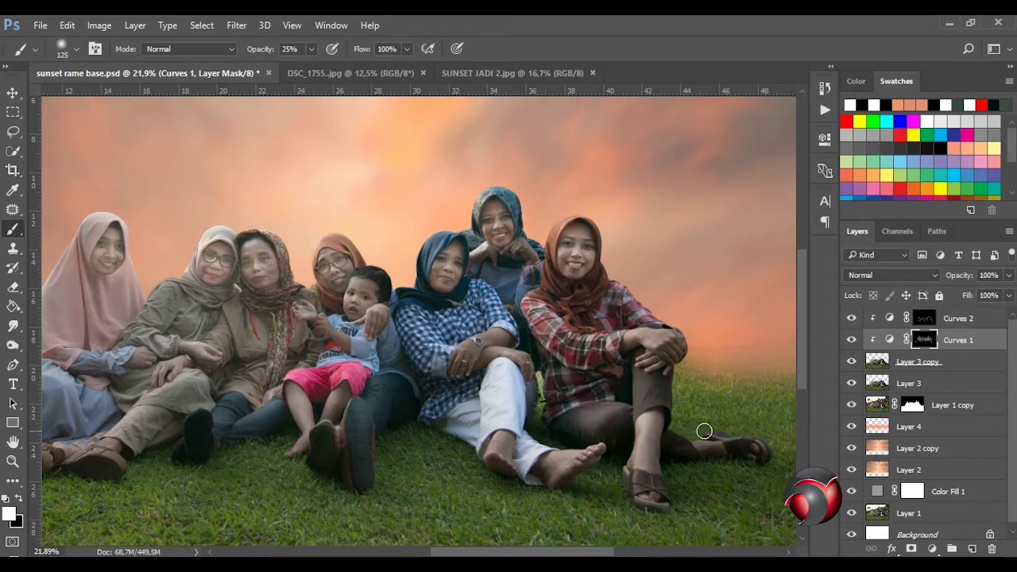
scroll(288, 318, "down", 3)
scroll(288, 317, "up", 2)
left_click(949, 319)
Step: Add a Curves 3 adjustment with a raised midpoint, then fill its mask black to hide it
left_click(931, 548)
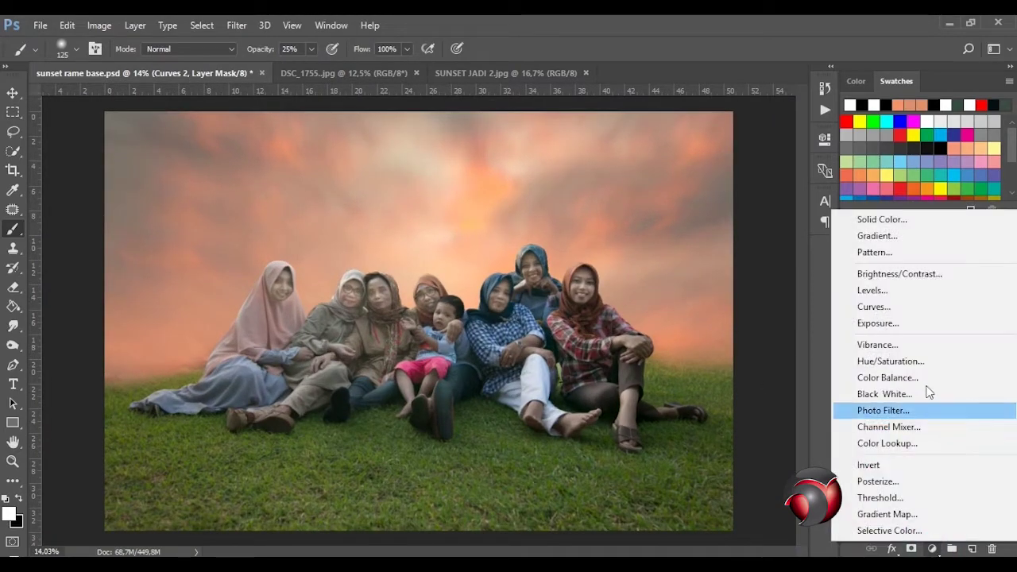
left_click(906, 297)
left_click_drag(701, 290, 690, 262)
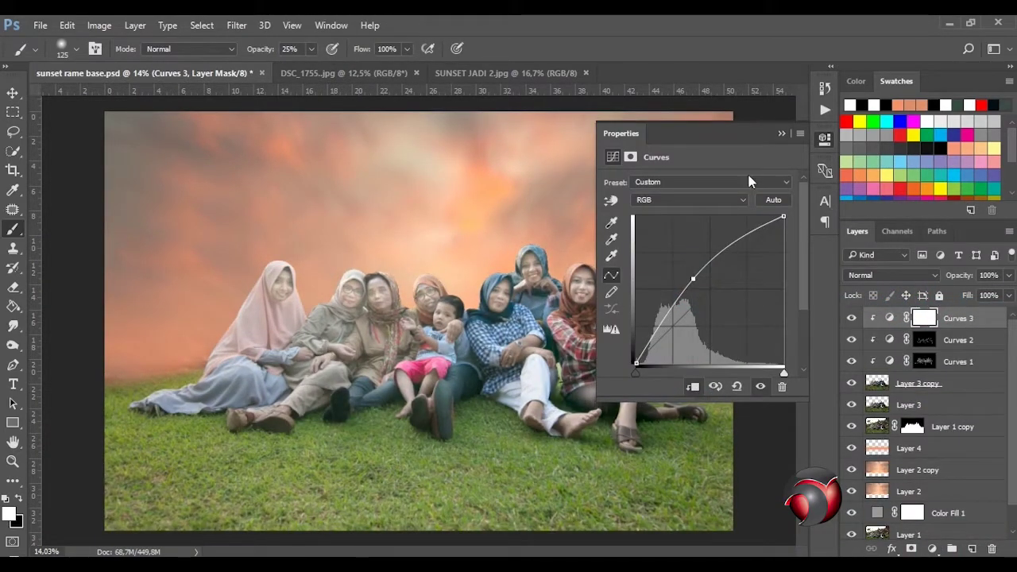
left_click(782, 133)
key("g")
key("x")
key("alt+BackSpace")
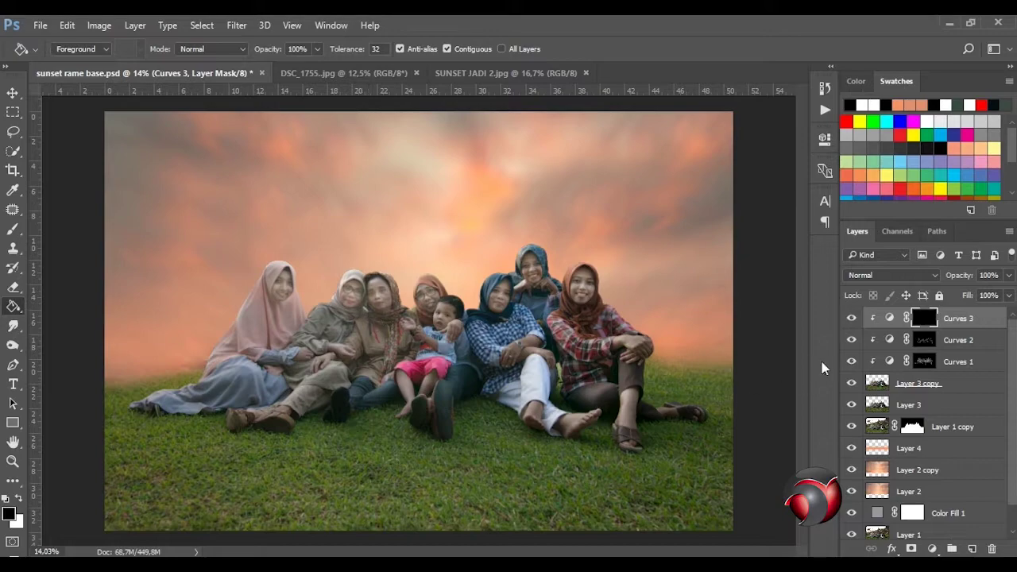
Step: Paint the brightening back into the sky with a white brush at 20% opacity
key("b")
key("x")
scroll(268, 260, "up", 2)
left_click(297, 46)
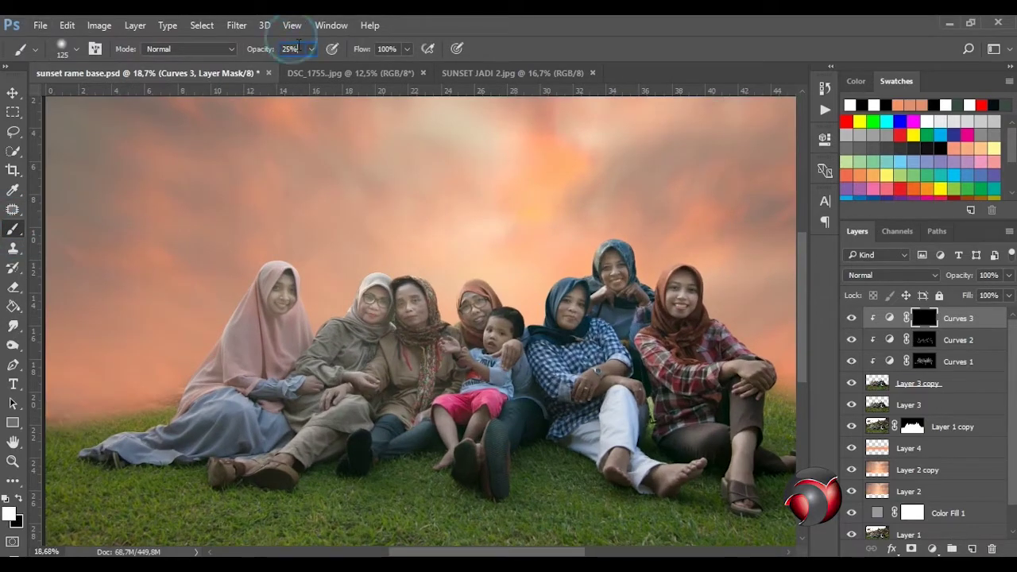
type("20")
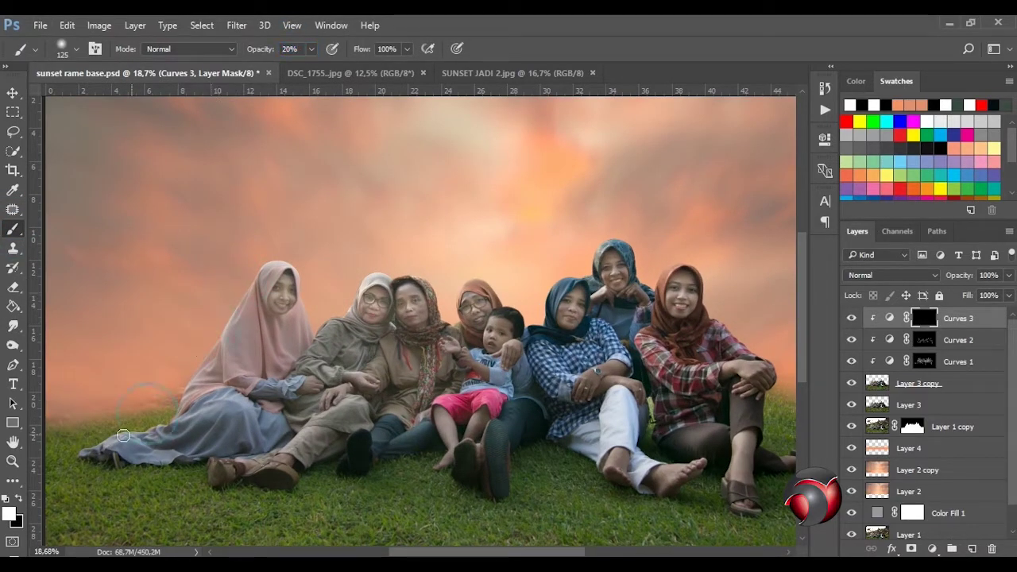
left_click_drag(357, 272, 560, 274)
Step: Paint the brightening onto the family and the seated woman's legs with a brush resized between 80 and 100
key("bracketleft")
key("bracketleft")
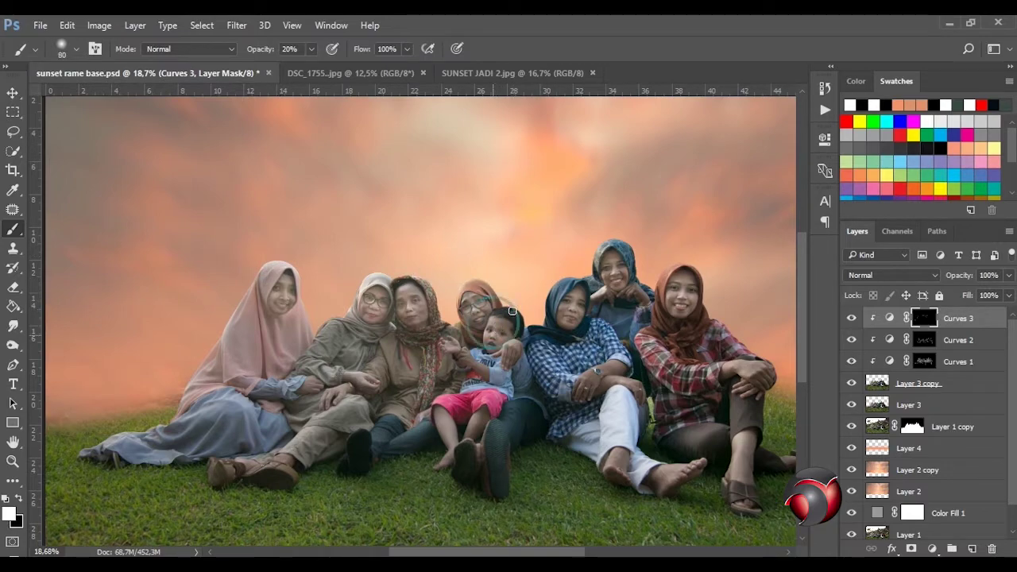
scroll(669, 267, "down", 1)
key("bracketright")
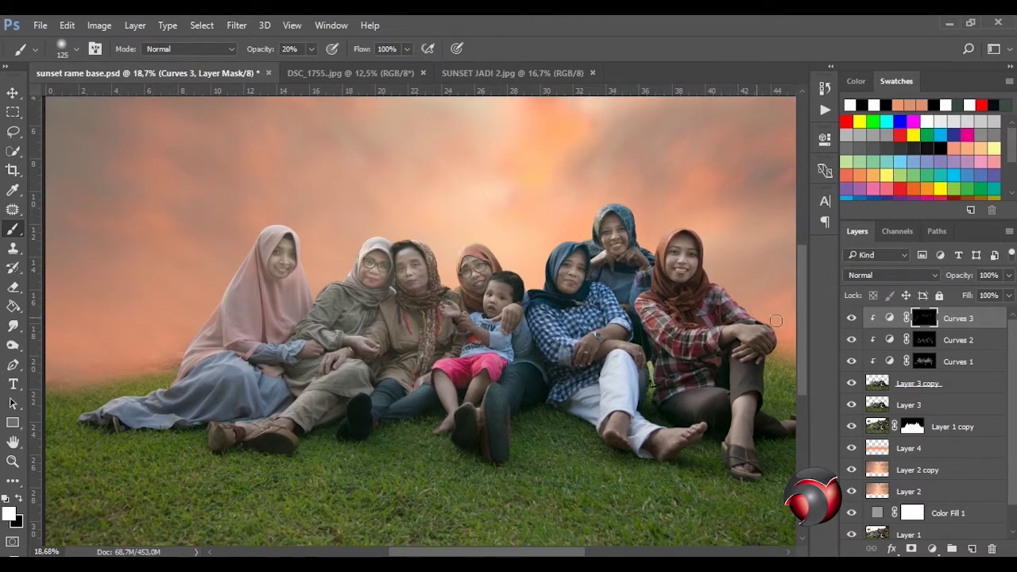
scroll(739, 335, "down", 2)
mouse_move(739, 334)
left_mouse_down()
mouse_move(572, 267)
mouse_move(608, 334)
left_mouse_up()
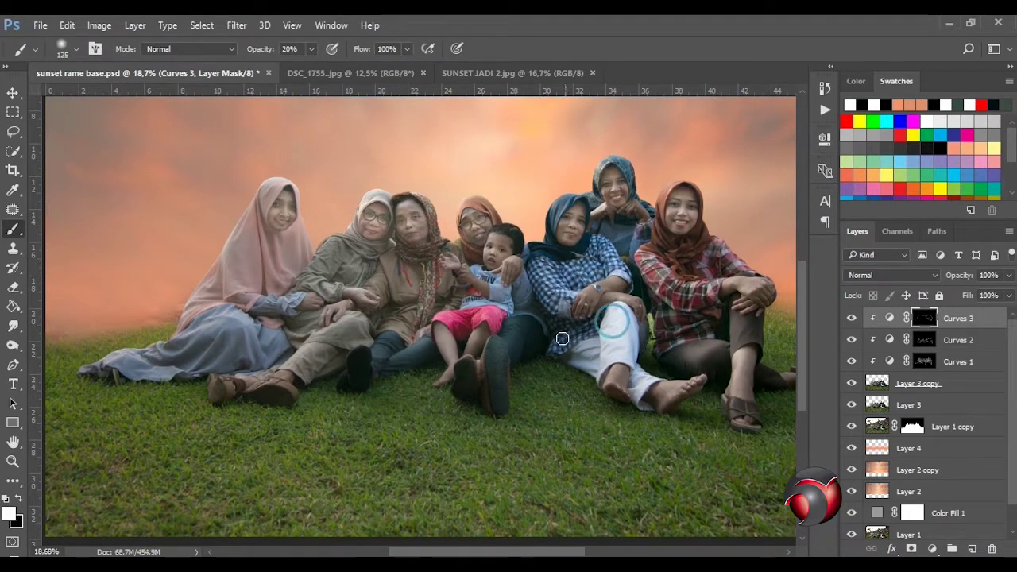
scroll(608, 334, "down", 1)
left_click_drag(428, 309, 365, 328)
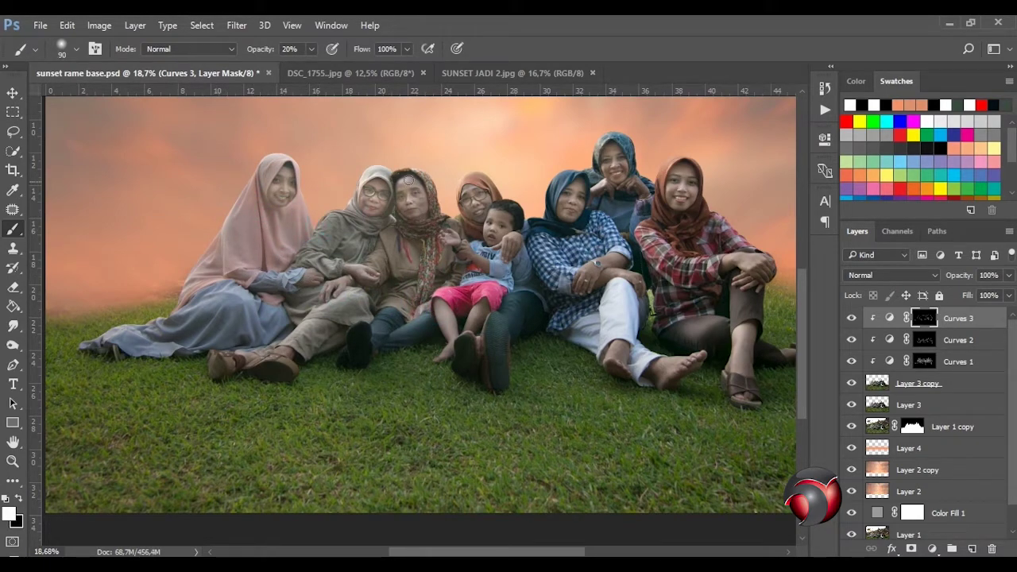
Step: Select Layer 3 copy and open it in the Camera Raw Filter
scroll(453, 227, "down", 2)
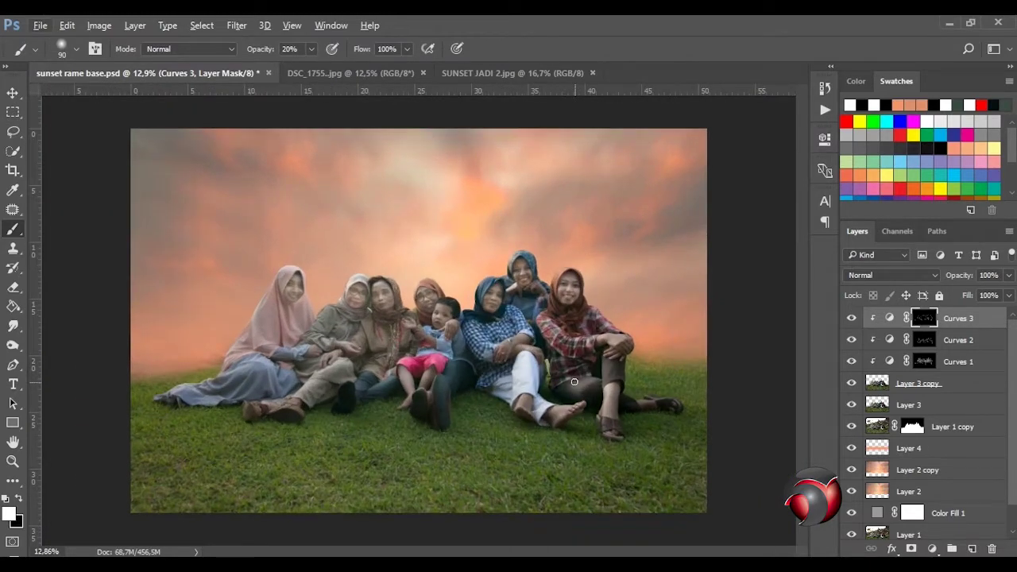
scroll(493, 325, "down", 2)
scroll(492, 326, "up", 2)
scroll(493, 325, "up", 1)
left_click(903, 387)
left_click(236, 25)
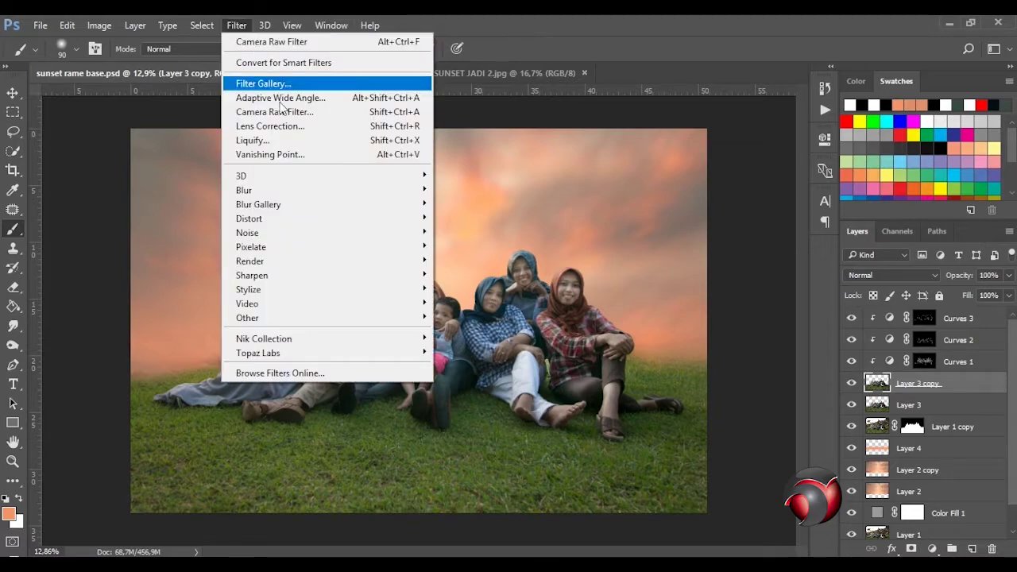
left_click(286, 114)
Step: Add a full-image radial filter with Exposure −0.65 and Blacks −14, and apply it
double_click(490, 337, "ctrl")
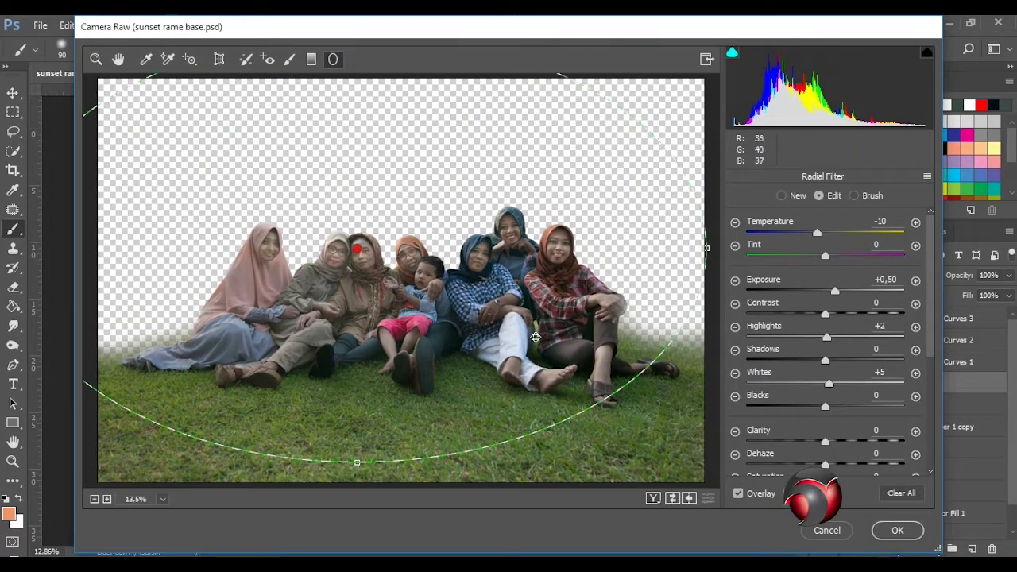
left_click_drag(836, 294, 813, 294)
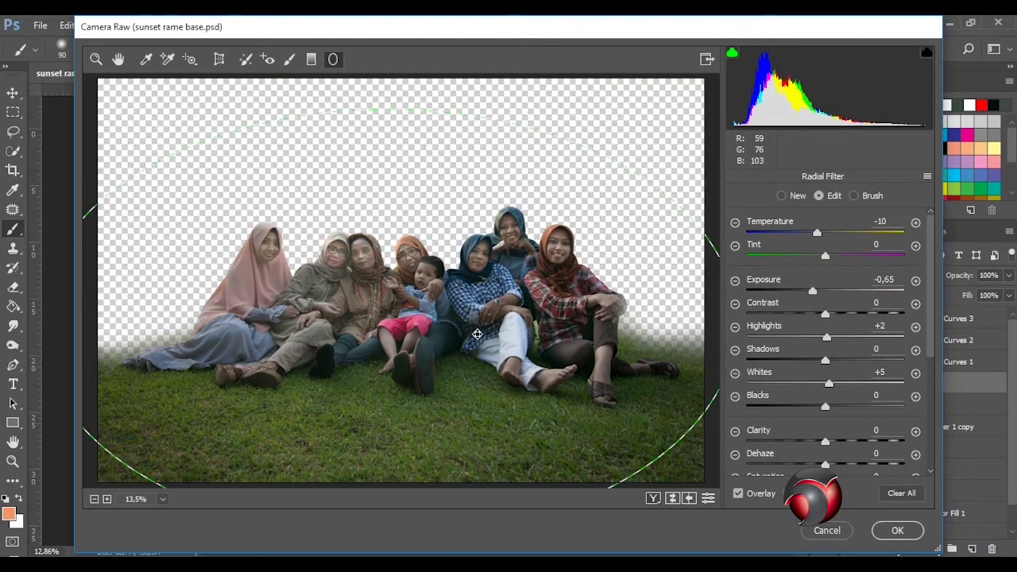
left_click_drag(827, 403, 813, 403)
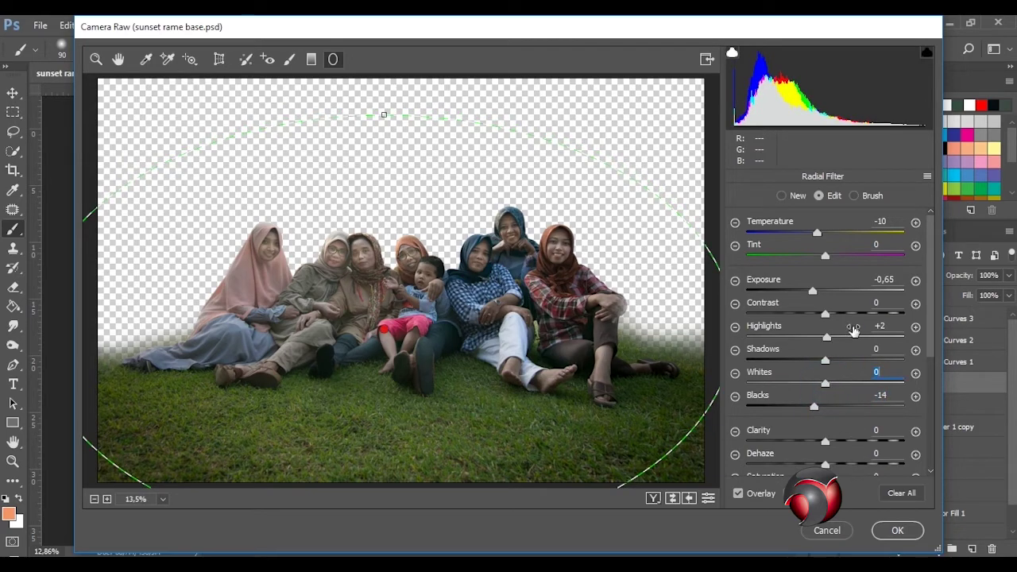
left_click(897, 530)
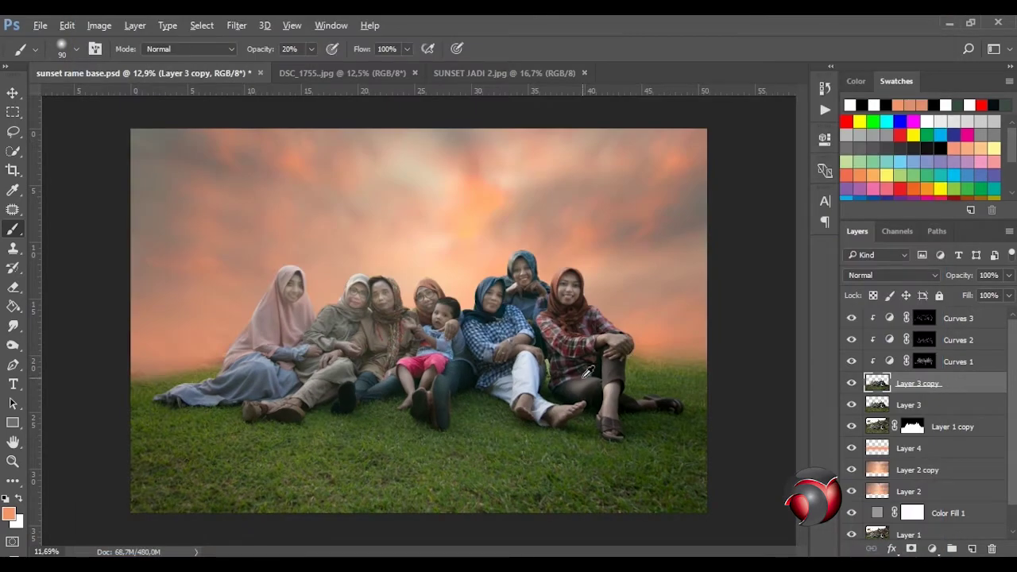
scroll(412, 340, "down", 1)
scroll(412, 340, "down", 1)
scroll(412, 340, "up", 2)
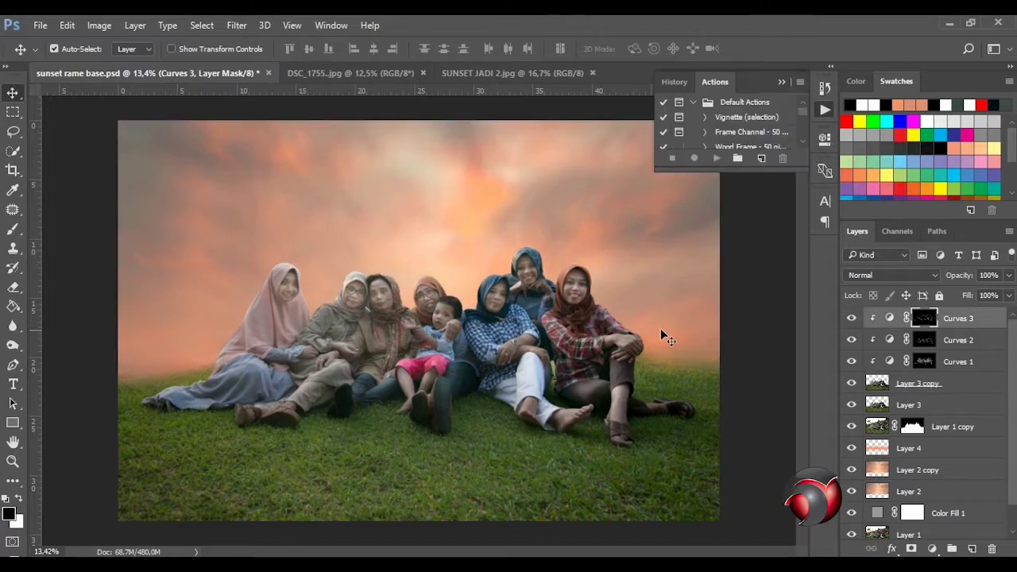
Step: Stamp all visible layers into a new layer and duplicate it
left_click(783, 82)
key("ctrl+alt+shift+e")
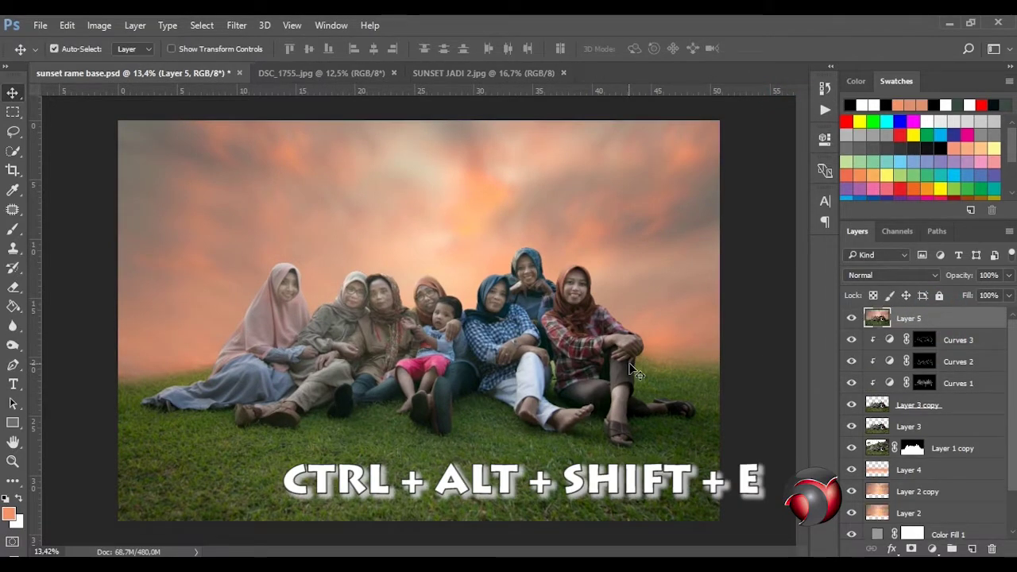
key("ctrl+j")
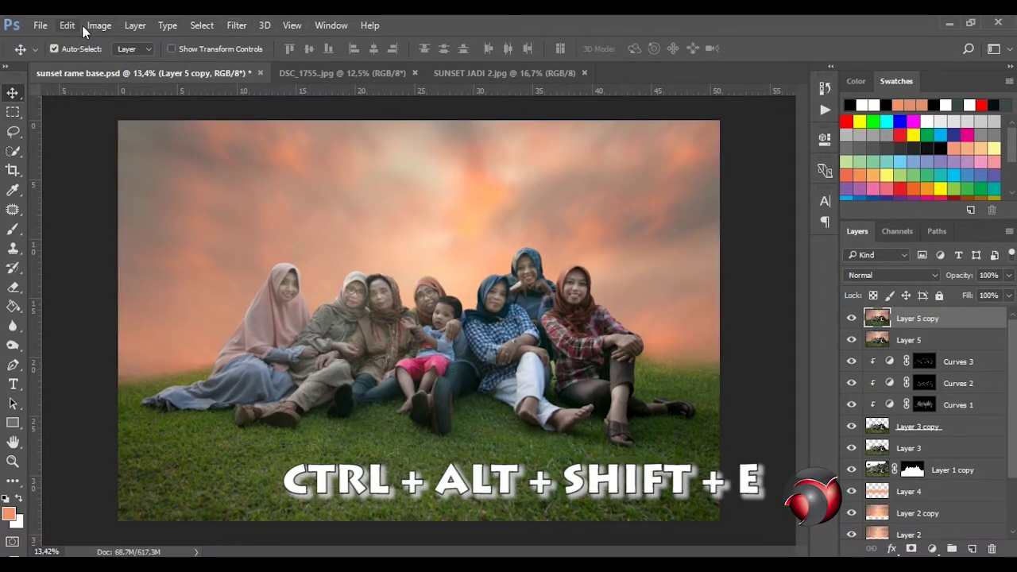
Step: Duplicate the composite as a new document and close the SUNSET JADI 2 and DSC_1755 documents
left_click(86, 25)
left_click(154, 225)
left_click(619, 201)
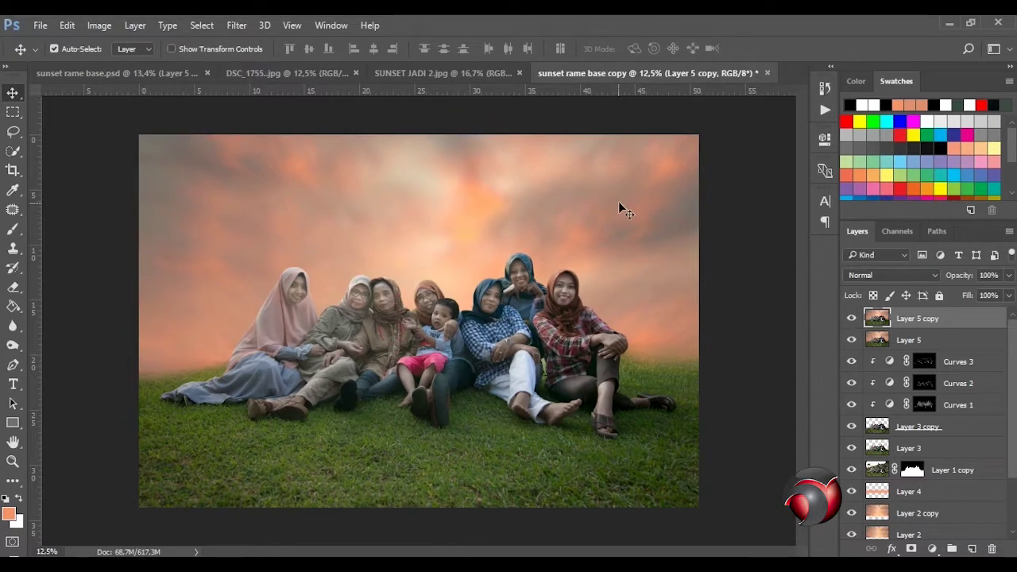
left_click(482, 73)
left_click(553, 73)
left_click(414, 73)
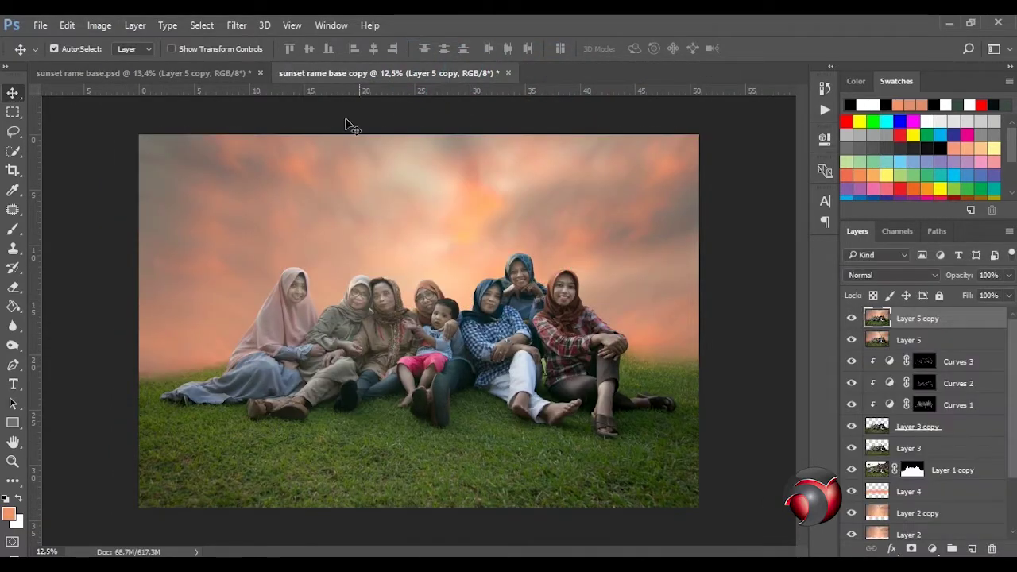
Step: In the duplicate, add a Black & White adjustment and stamp it into a duplicated grey layer
left_click(931, 548)
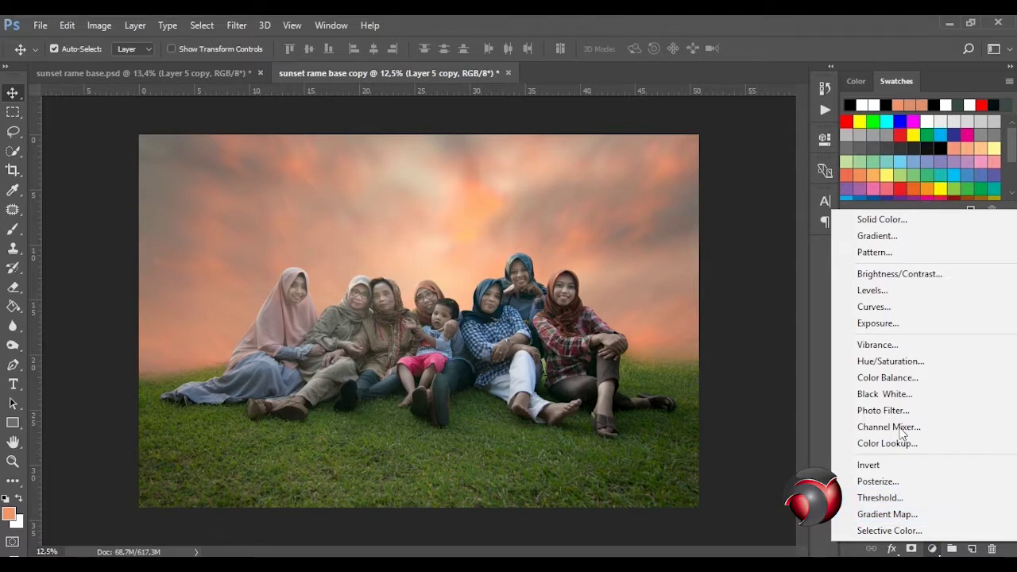
left_click(904, 397)
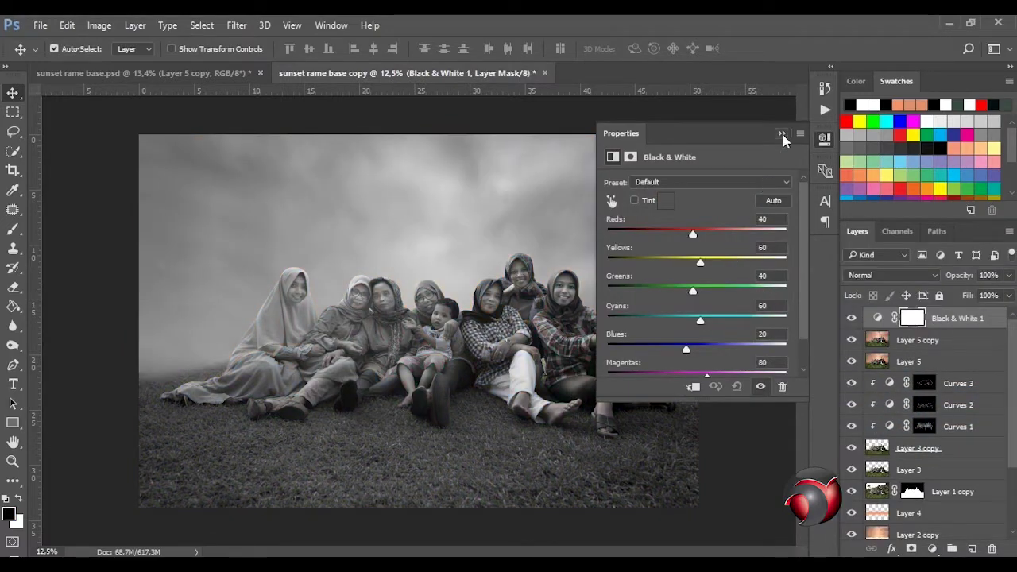
left_click(782, 134)
key("ctrl+shift+alt+e")
key("ctrl+j")
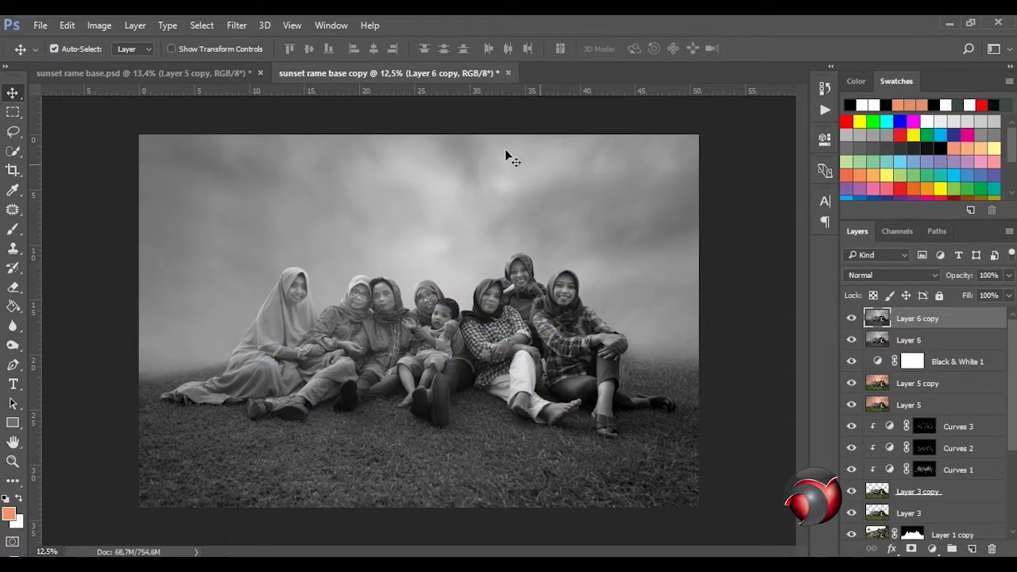
Step: Copy the entire grey image and return to the sunset rame base document
left_click(202, 25)
left_click(67, 25)
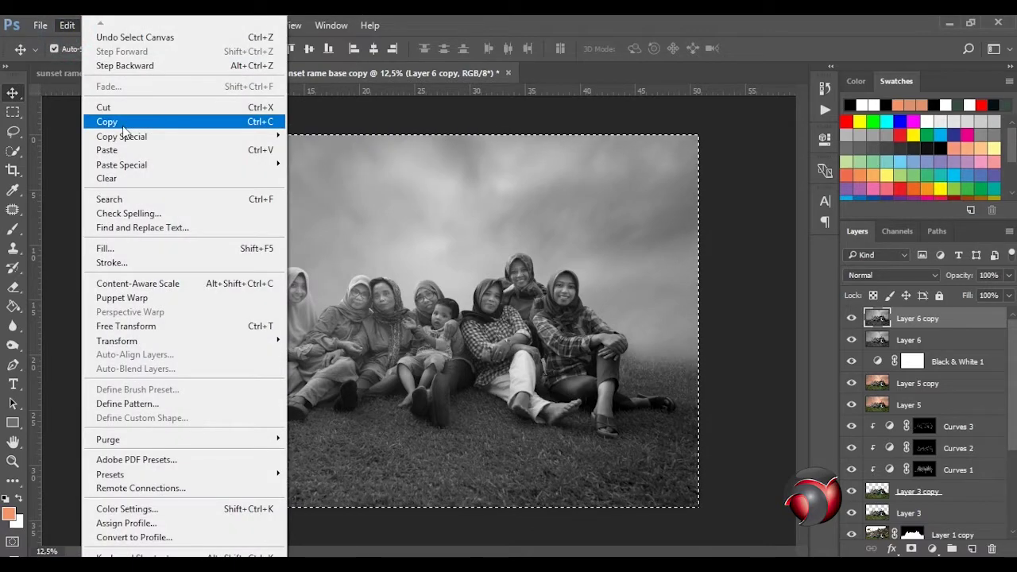
left_click(79, 122)
left_click(143, 73)
left_click(68, 25)
Step: Paste the grey image as Layer 6 and set its blend mode to Color
left_click(103, 148)
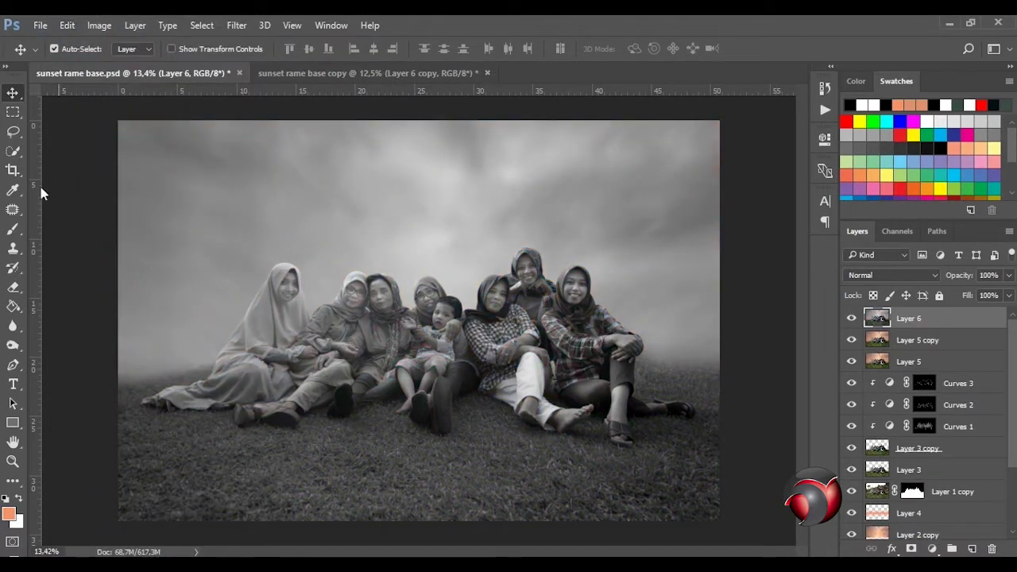
left_click(931, 275)
left_click(913, 545)
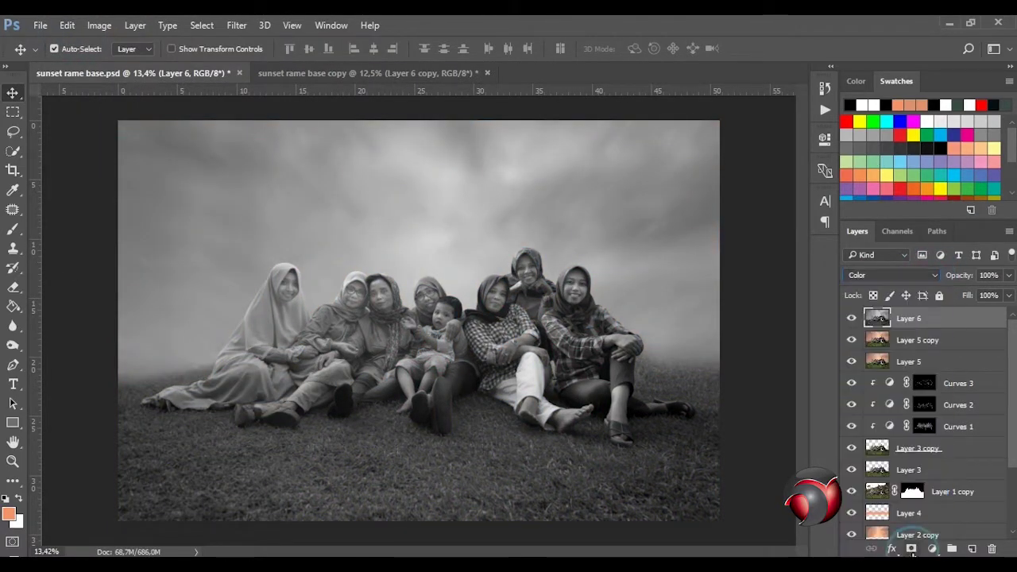
left_click(930, 275)
Step: Lower Layer 6 to 64% opacity and 66% fill
left_click(1008, 274)
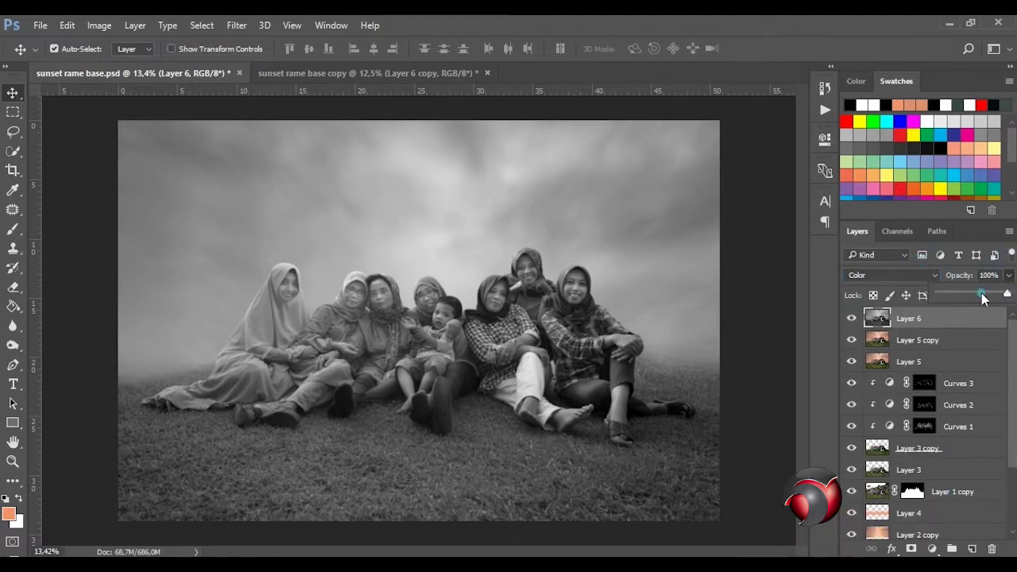
left_click(852, 317)
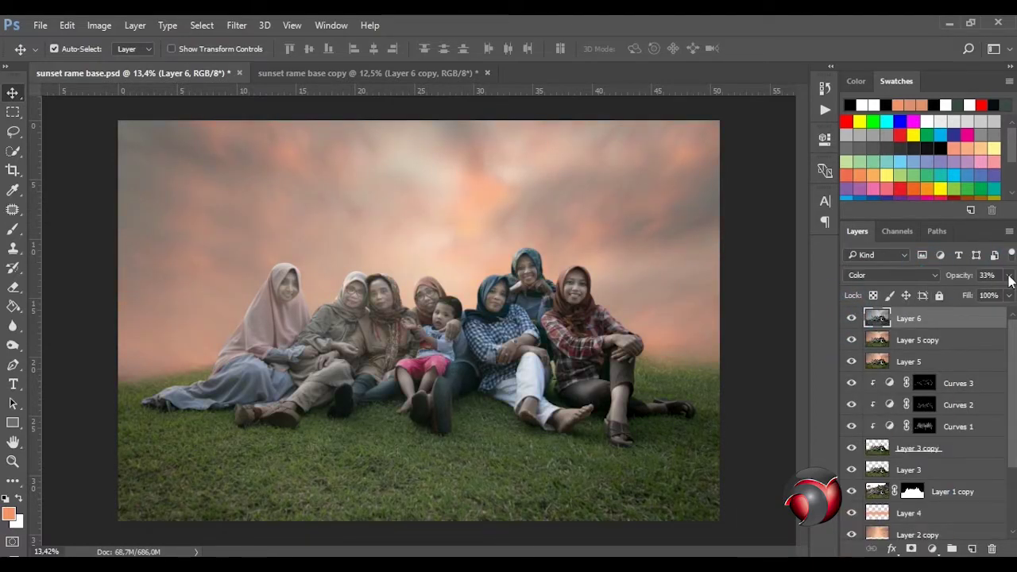
left_click_drag(1008, 275, 995, 296)
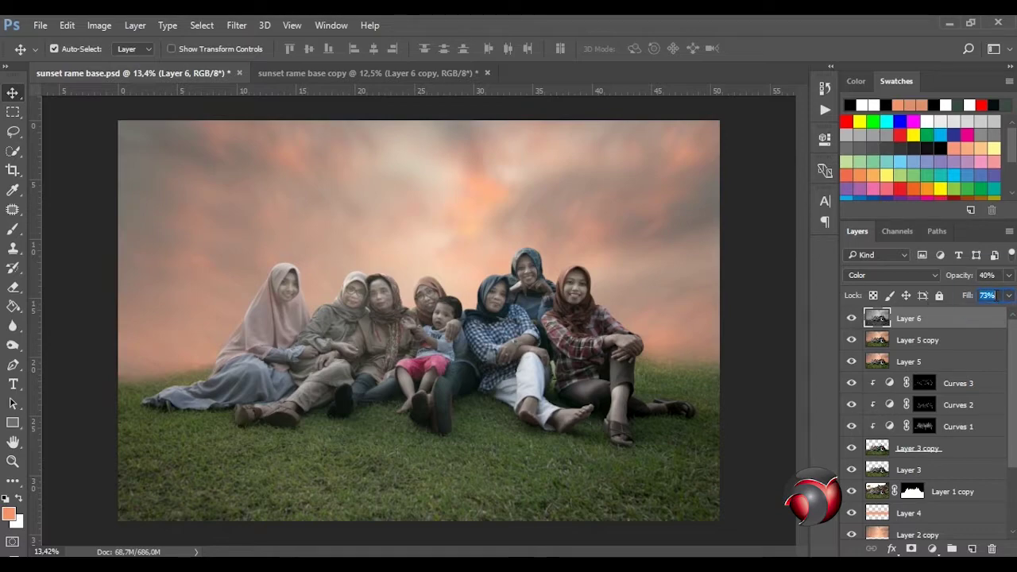
key("Down")
key("Down")
key("Up")
key("Up")
key("Up")
key("Up")
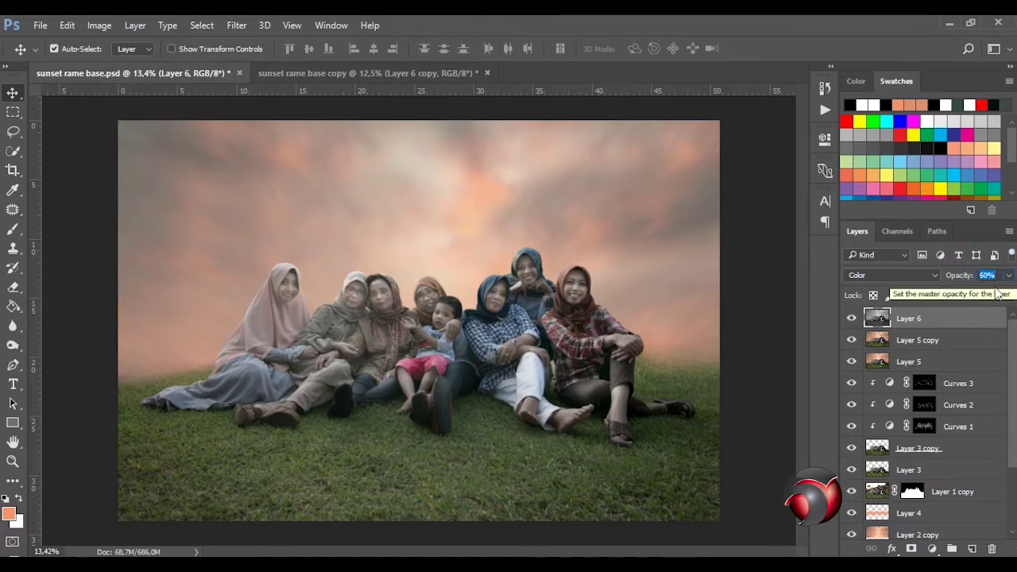
left_click(996, 295)
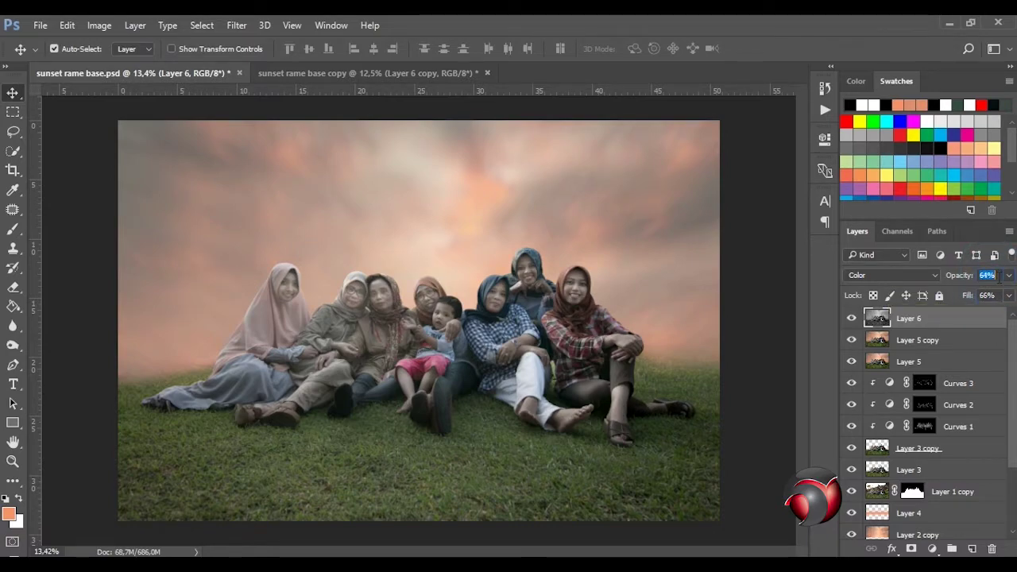
Step: Add a Selective Color adjustment that raises Black in the Blacks colour range
left_click(932, 548)
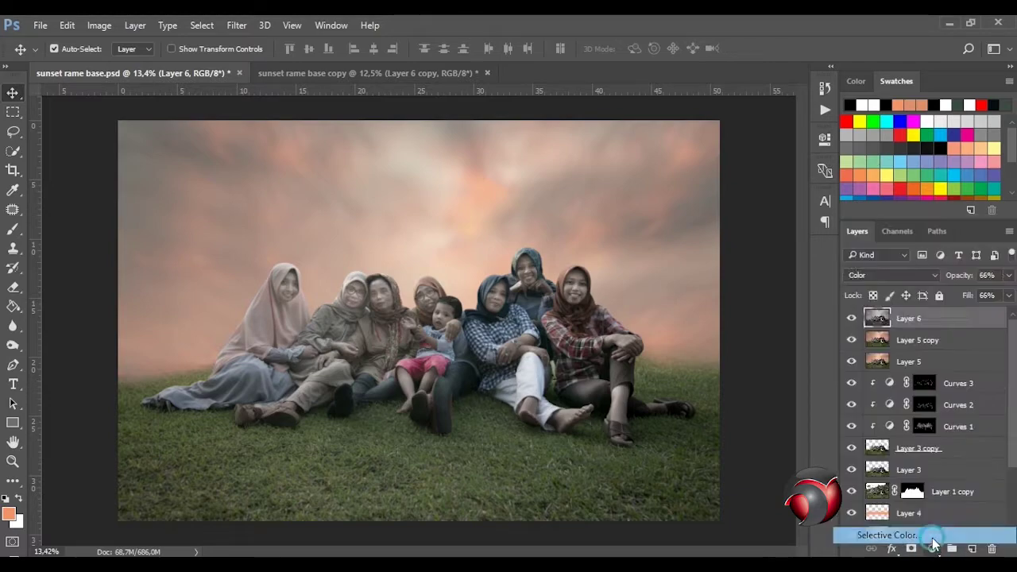
left_click(896, 535)
left_click(693, 386)
left_click(711, 199)
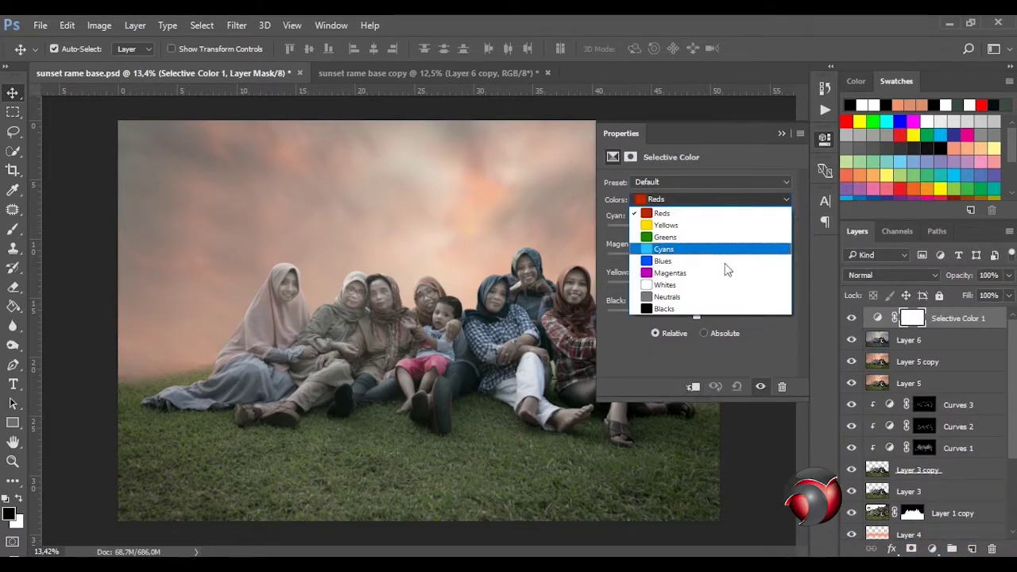
left_click(715, 311)
left_click(755, 300)
key("Up")
key("Up")
key("Up")
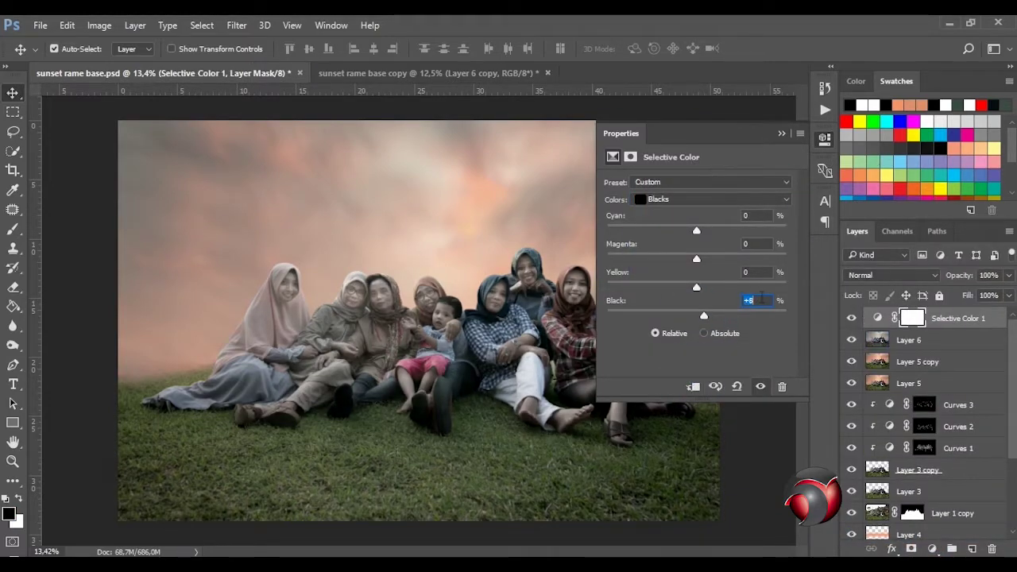
left_click(953, 318)
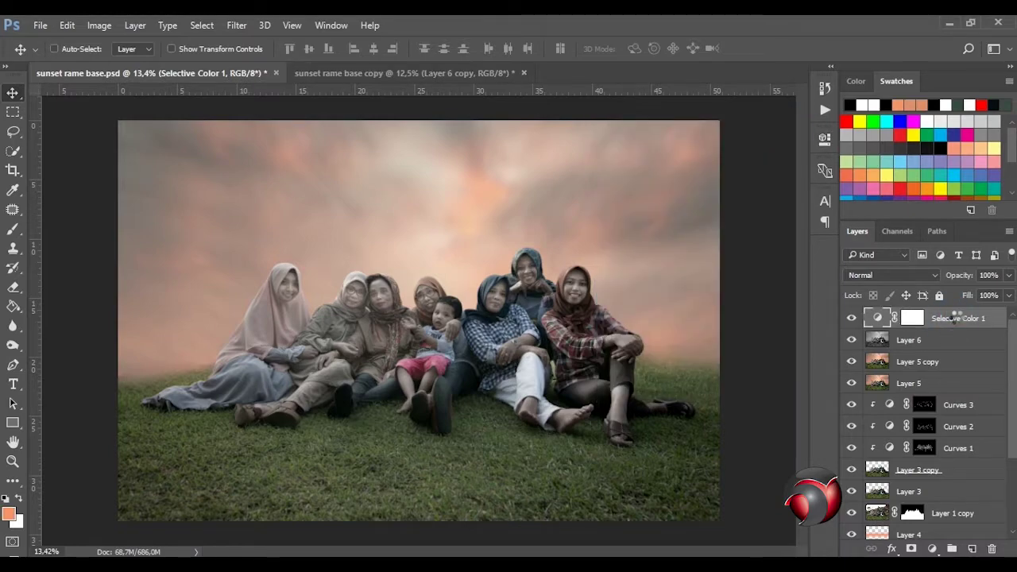
Step: Stamp the visible layers into Layer 7 and duplicate it as Layer 7 copy
key("ctrl+alt+shift+e")
key("ctrl+j")
left_click(236, 25)
Step: Open Camera Raw on Layer 7 copy and adjust the orange and yellow saturation
left_click(270, 109)
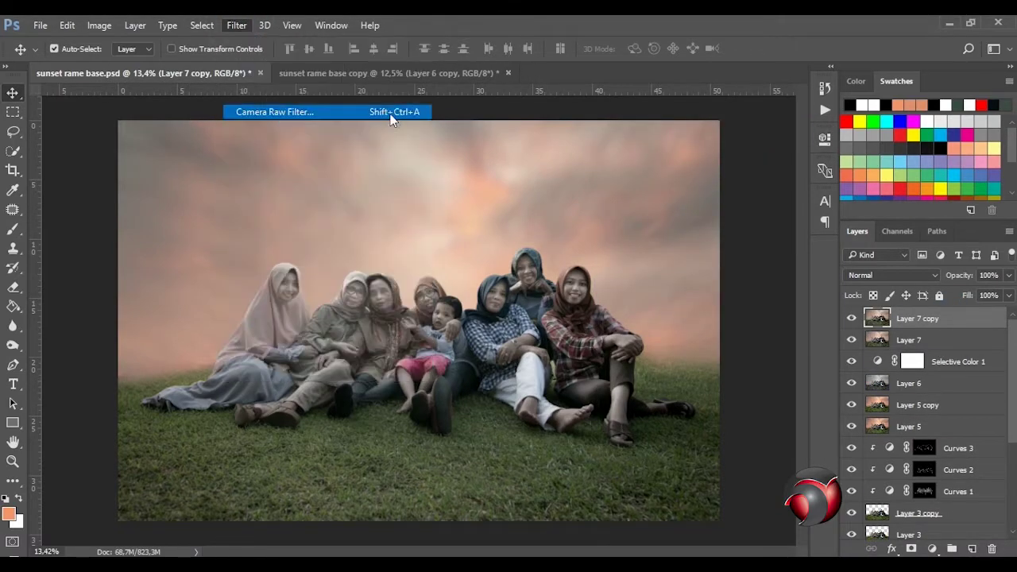
scroll(826, 358, "down", 1)
left_click_drag(823, 495, 844, 496)
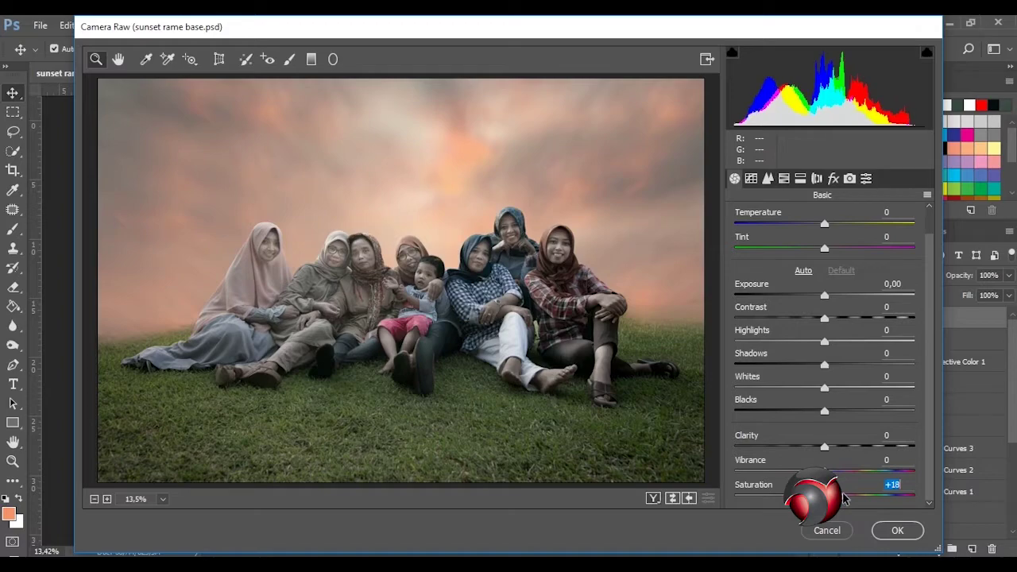
left_click(783, 177)
left_click(788, 240)
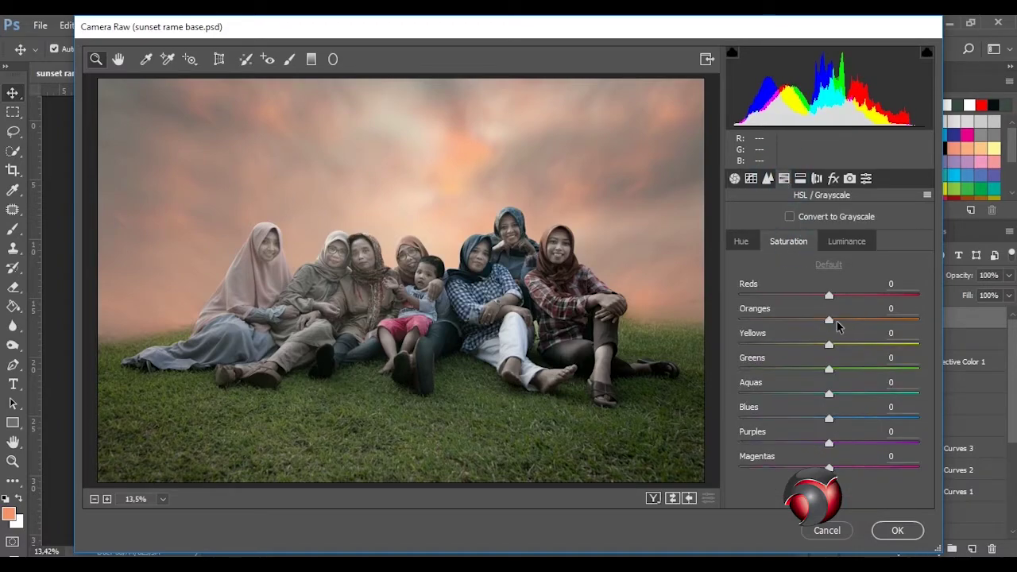
left_click_drag(829, 319, 840, 344)
left_click(844, 239)
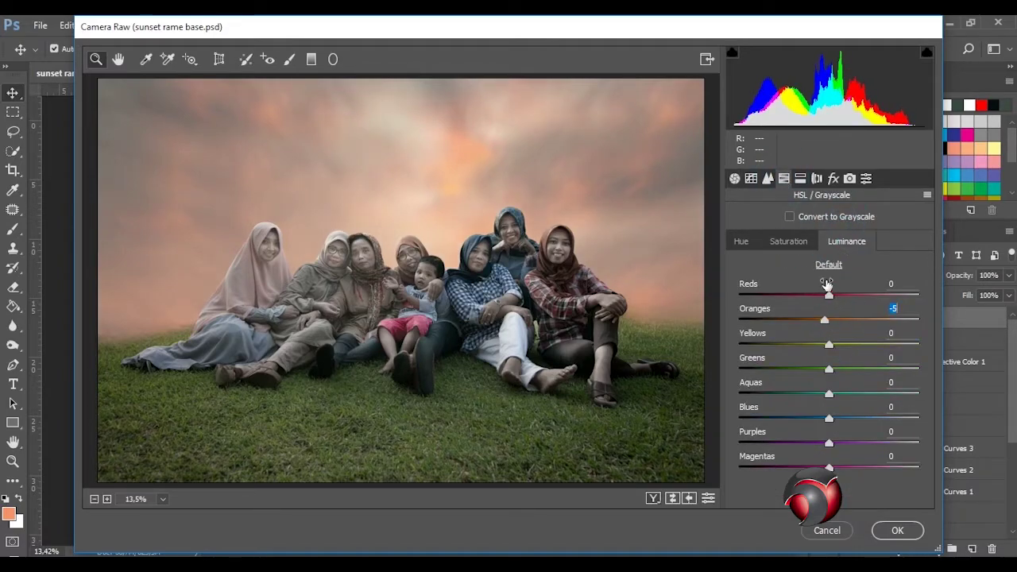
Step: Split-tone the image with warm highlights at hue 41 and blue shadows at hue 224
left_click(800, 178)
mouse_move(739, 238)
left_mouse_down()
mouse_move(759, 238)
mouse_move(761, 263)
left_mouse_up()
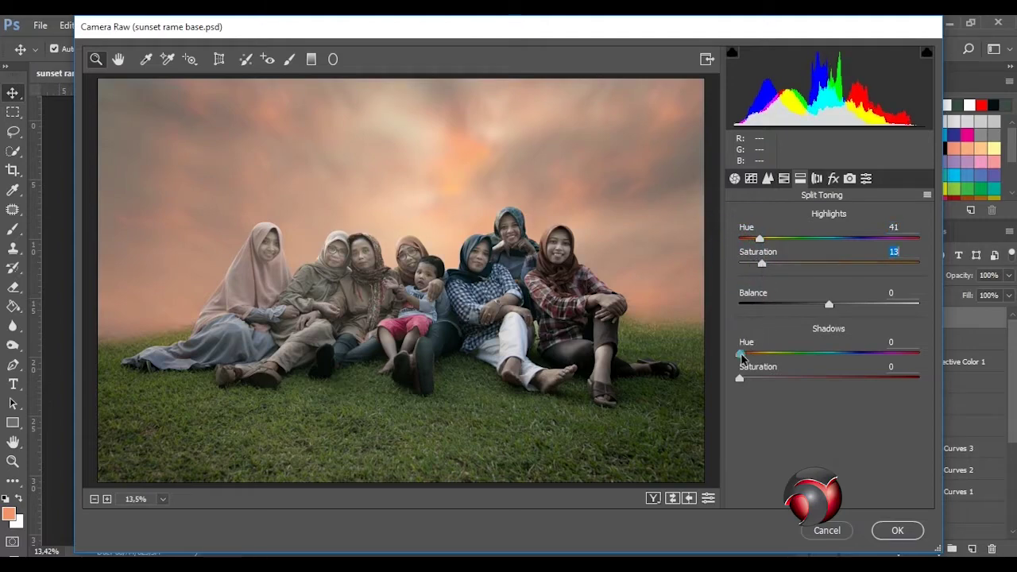
left_click_drag(741, 353, 750, 353)
mouse_move(739, 378)
left_mouse_down()
mouse_move(851, 353)
mouse_move(752, 378)
left_mouse_up()
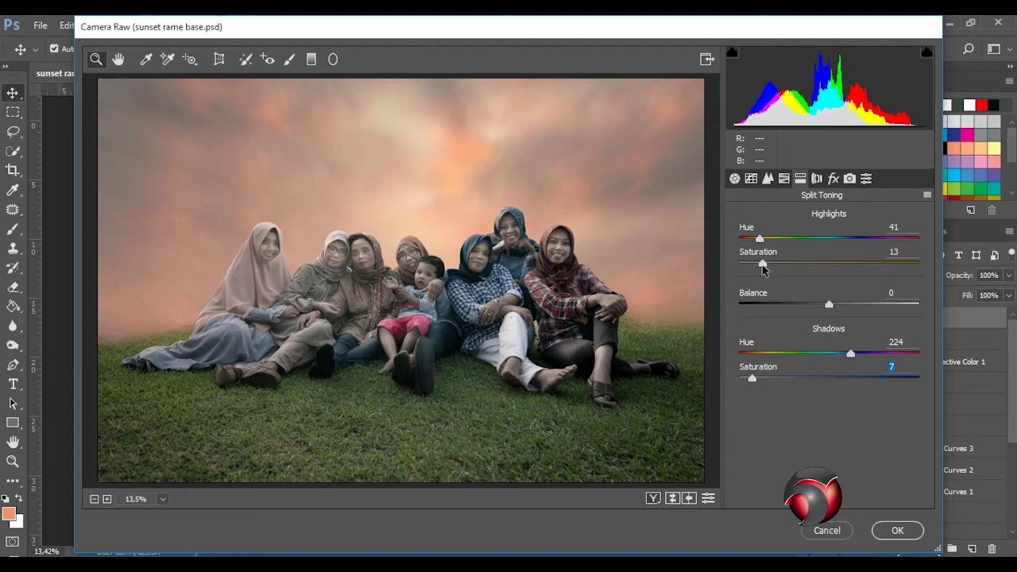
left_click_drag(762, 264, 775, 265)
Step: Raise Highlights to +26 and set sharpening amount to 12
key("ctrl+alt+1")
left_click_drag(823, 340, 849, 341)
left_click(768, 178)
left_click_drag(734, 237, 748, 238)
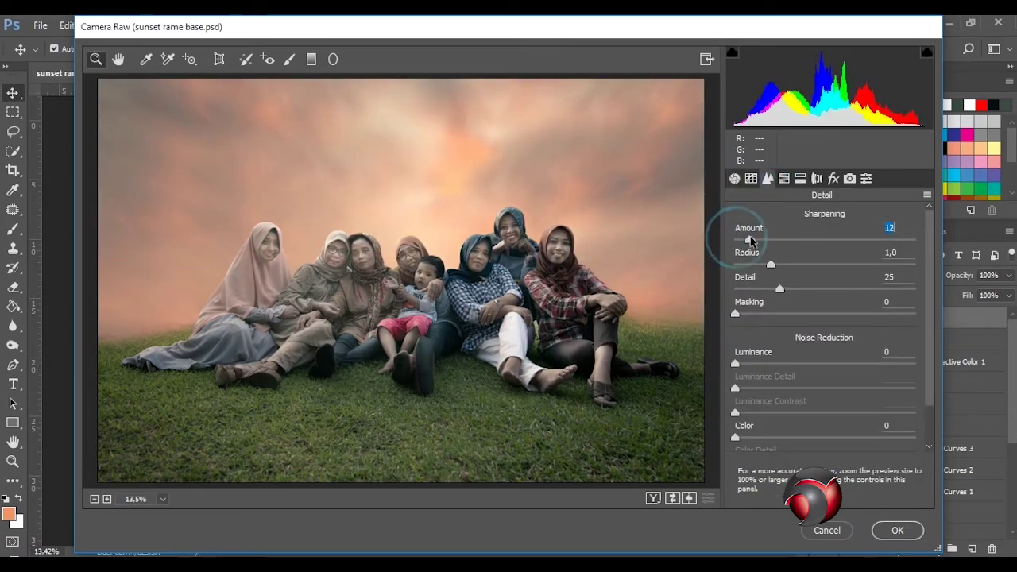
Step: Add a full-image radial filter with Exposure −0.45, Blacks −2 and brighter highlights
left_click(333, 59)
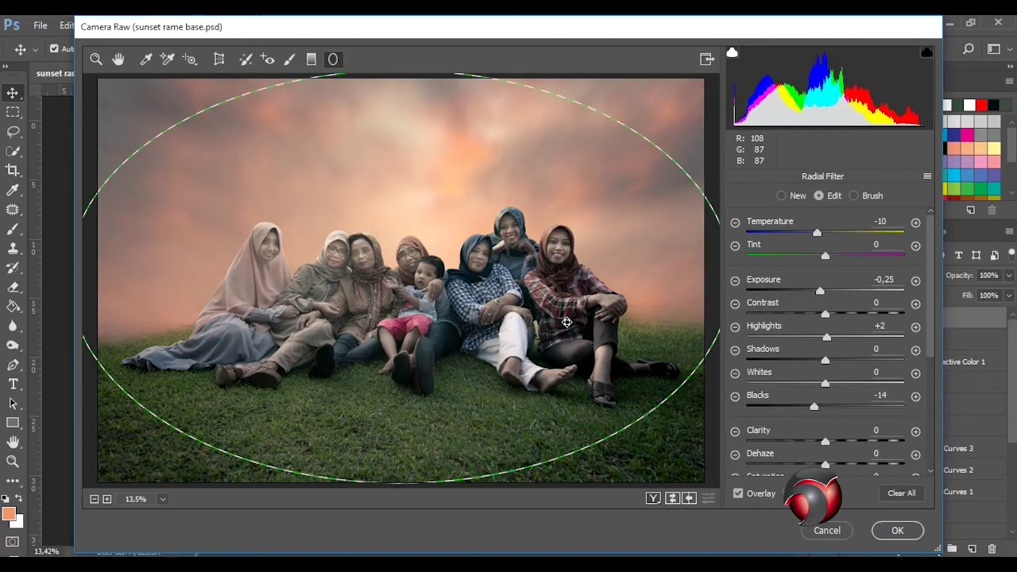
double_click(353, 216)
left_click_drag(814, 406, 823, 406)
left_click_drag(820, 291, 816, 291)
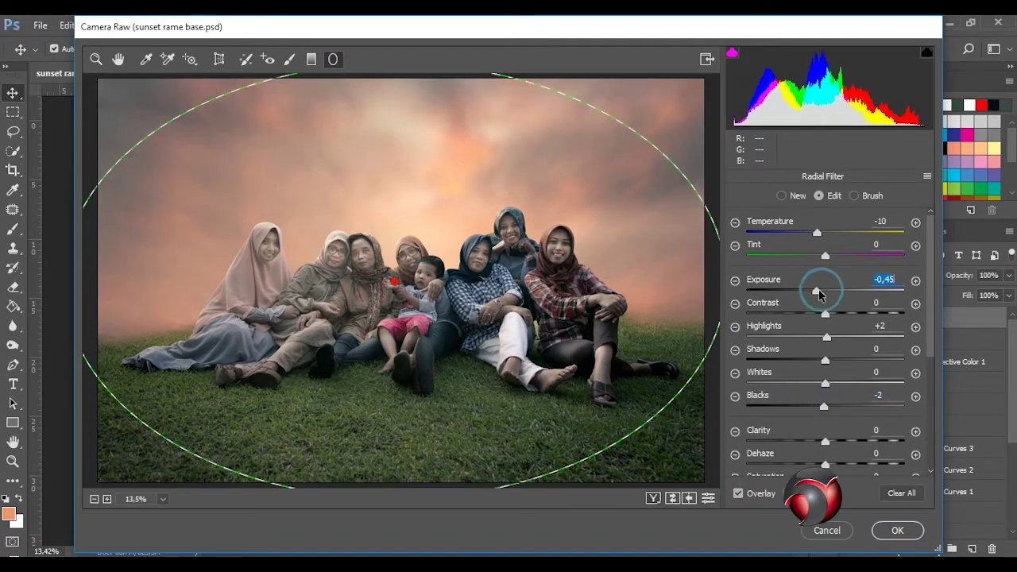
left_click_drag(826, 337, 856, 337)
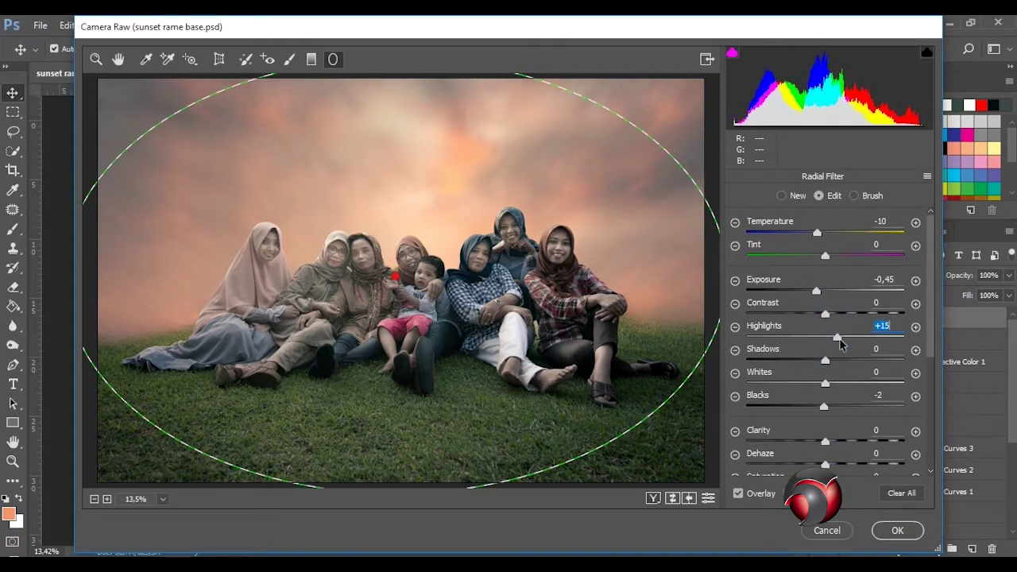
left_click(118, 59)
Step: Raise Whites, apply the Camera Raw grade, and compare with Layer 7 copy toggled
left_click(735, 178)
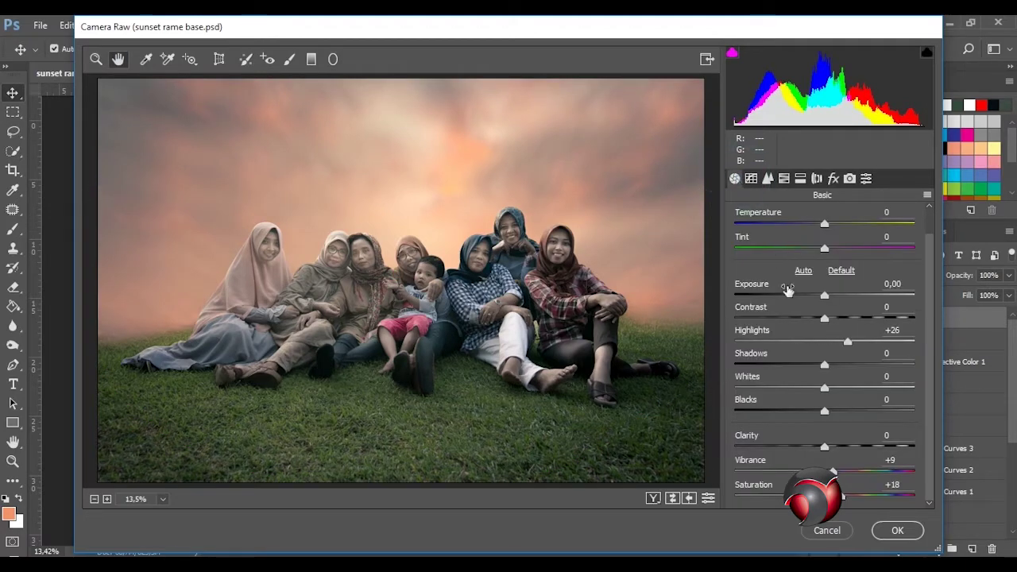
left_click_drag(824, 387, 840, 387)
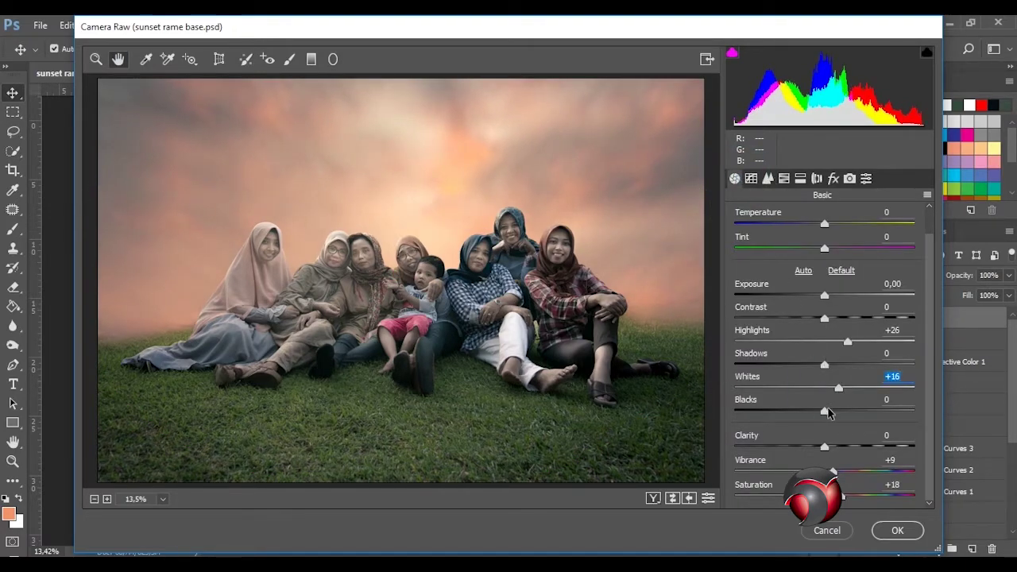
left_click(896, 530)
left_click(851, 318)
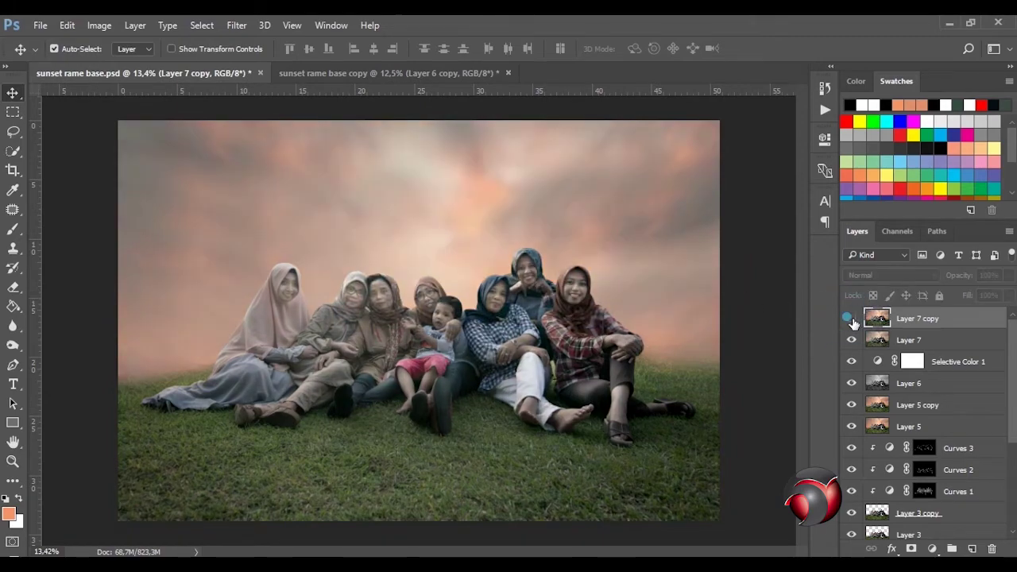
Step: Add a new empty Layer 8 at the top of the stack
scroll(435, 276, "up", 3)
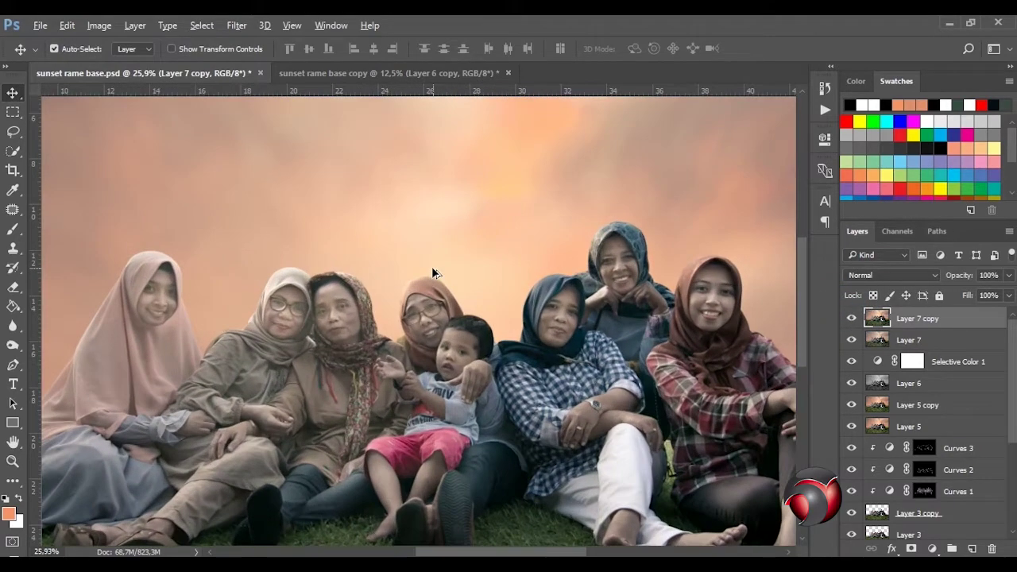
scroll(435, 276, "down", 4)
scroll(435, 280, "up", 2)
scroll(436, 286, "down", 1)
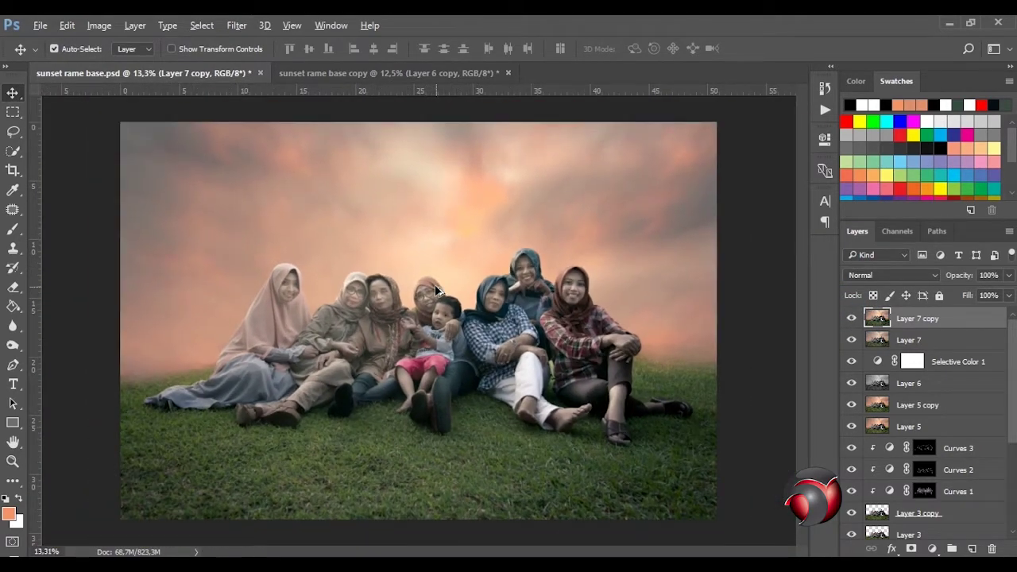
key("ctrl+shift+alt+n")
Step: Sample a light peach from the sky and add it as a Solid Color fill layer
left_click(13, 189)
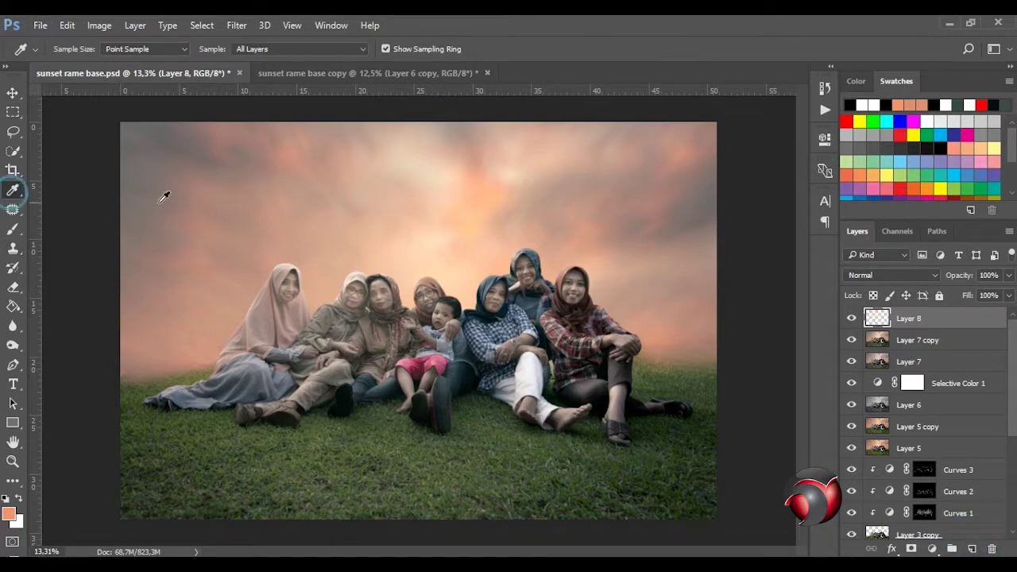
left_click(503, 189)
left_click(932, 548)
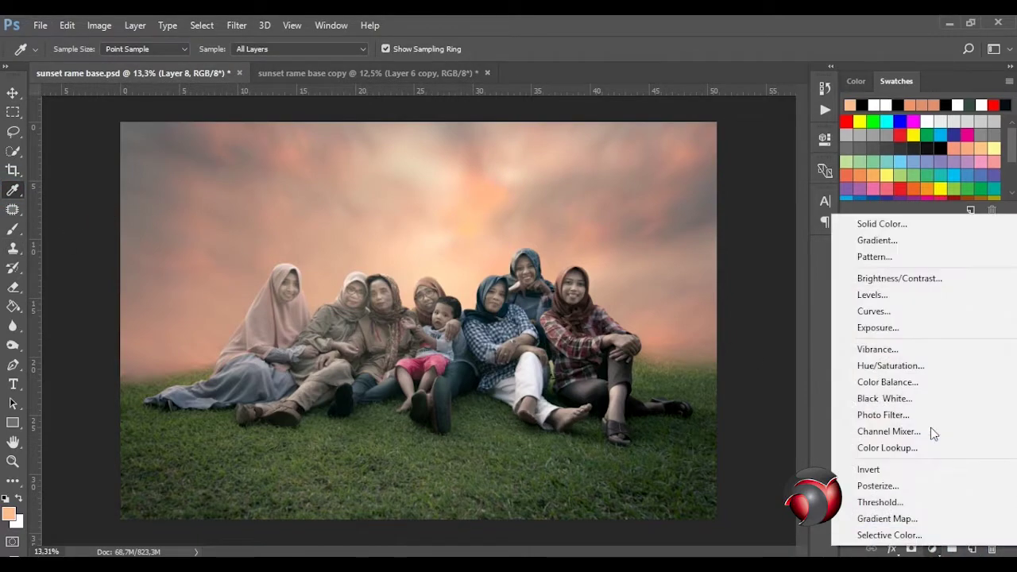
left_click(866, 226)
left_click(654, 138)
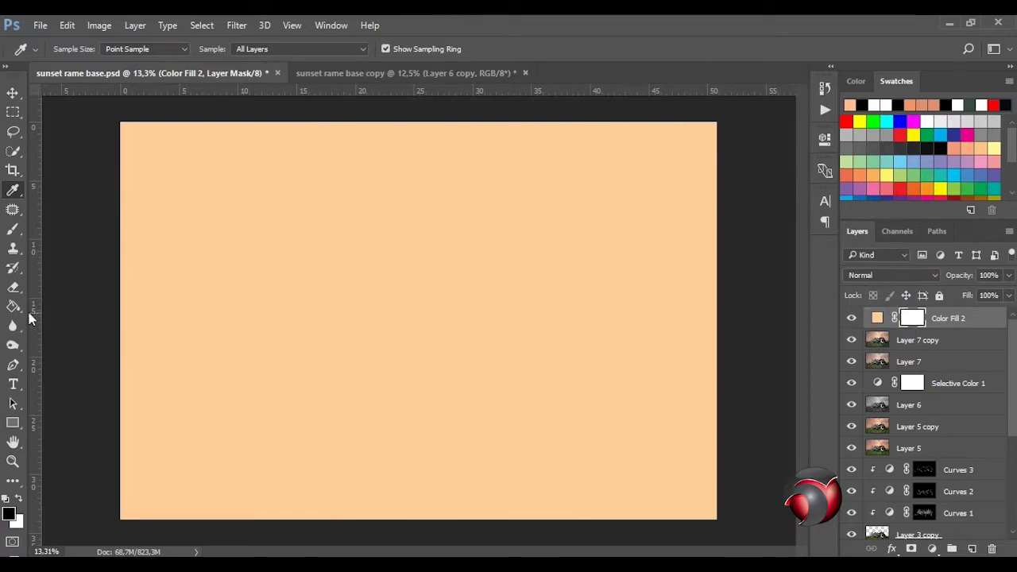
Step: Fade the peach fill with a radial gradient mask and set it to 35% opacity, 60% fill
right_click(13, 306)
left_click(36, 306)
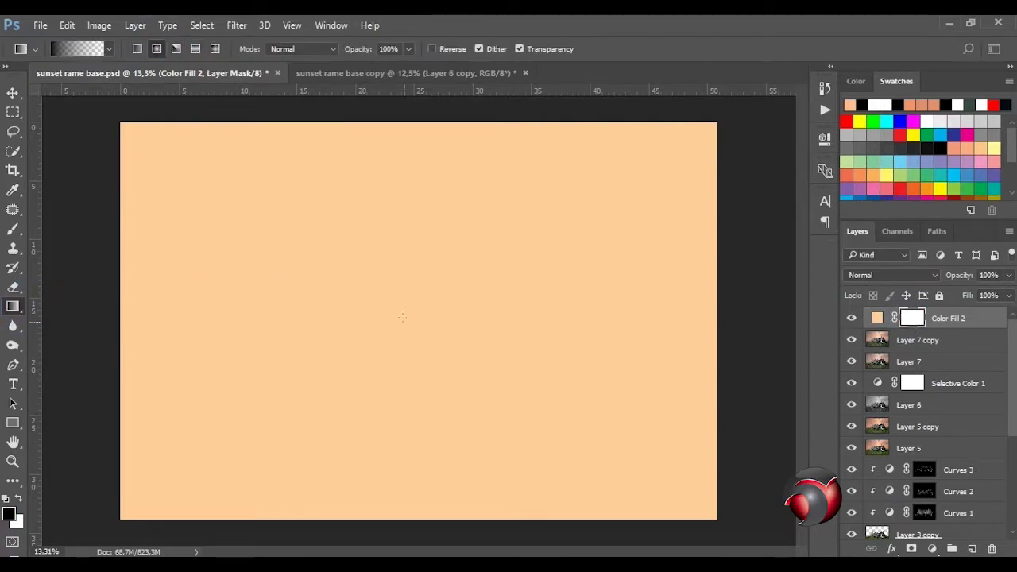
left_click_drag(401, 317, 98, 532)
left_click(12, 93)
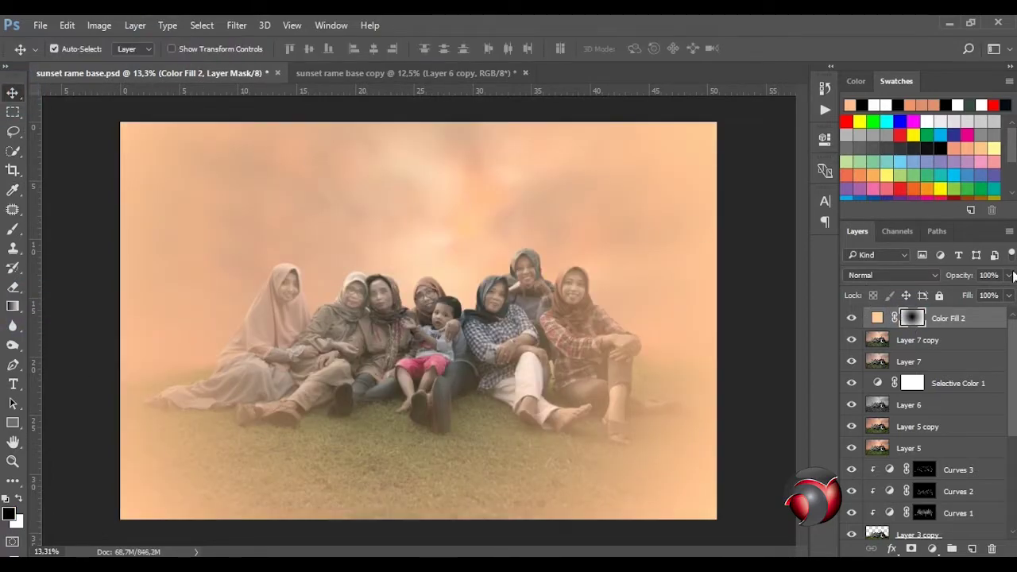
left_click(1008, 274)
mouse_move(1008, 293)
left_mouse_down()
mouse_move(966, 294)
mouse_move(980, 316)
left_mouse_up()
left_click(1008, 294)
Step: Mask the peach tint off the people with a 52% opacity brush
key("b")
left_click(311, 48)
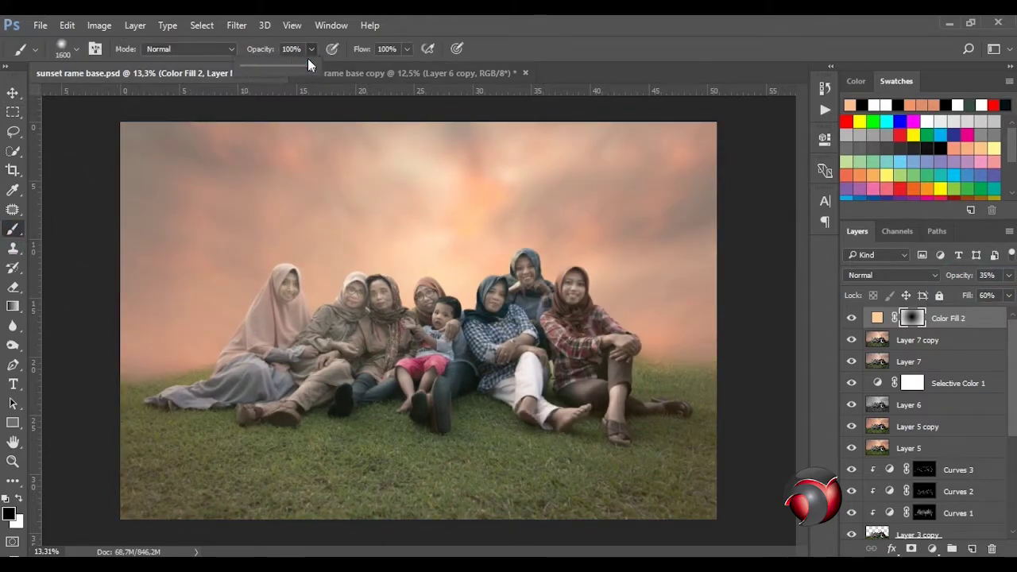
left_click_drag(310, 65, 278, 67)
left_click_drag(636, 382, 215, 421)
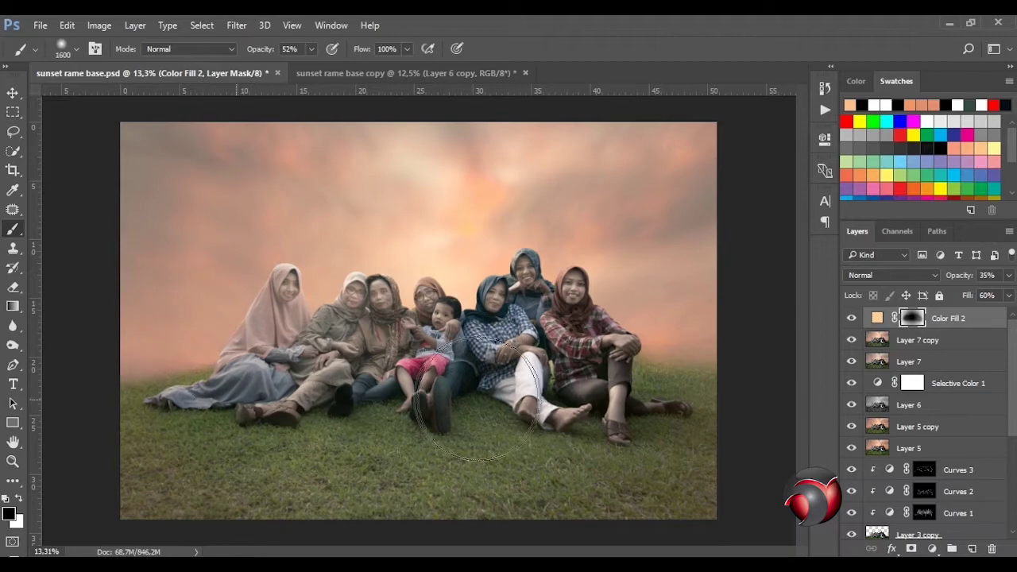
mouse_move(397, 286)
left_mouse_down()
mouse_move(522, 284)
mouse_move(466, 227)
left_mouse_up()
Step: Weaken the peach fill further and stamp all visible layers into a new layer
left_click(877, 317)
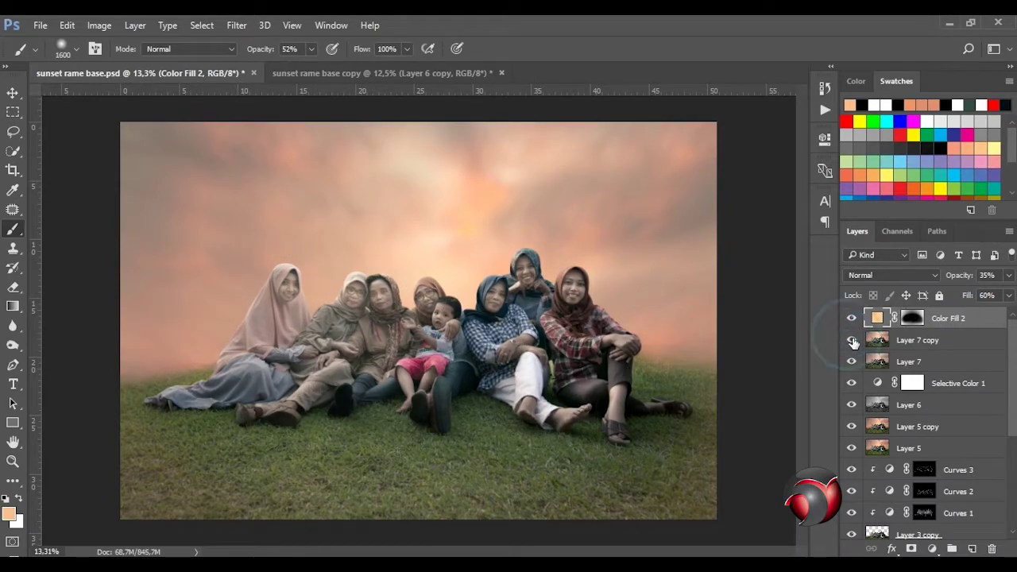
left_click(962, 315)
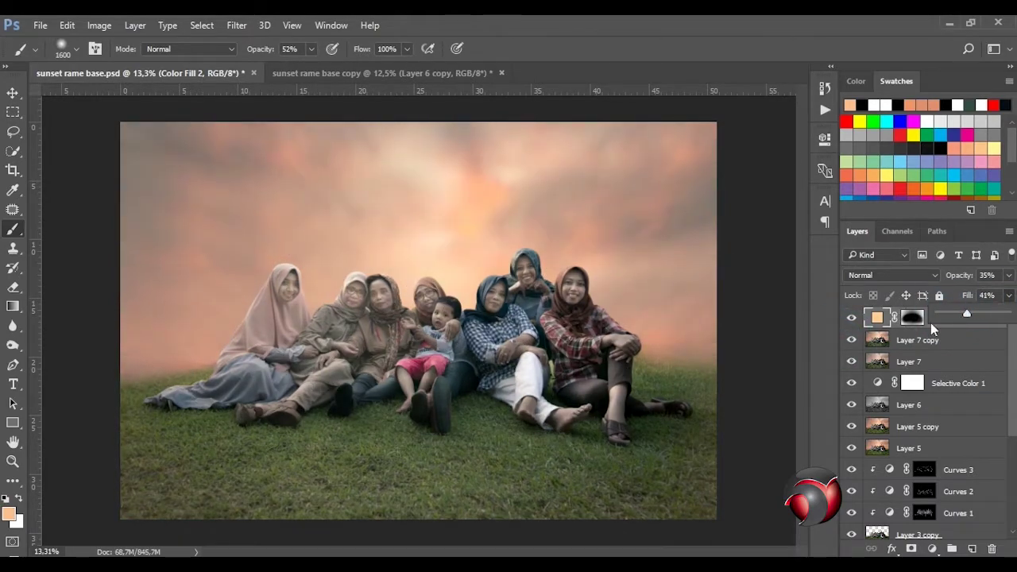
key("ctrl+alt+shift+e")
Step: Duplicate the stamped layer and add a Selective Color adjustment targeting Yellows
key("ctrl+j")
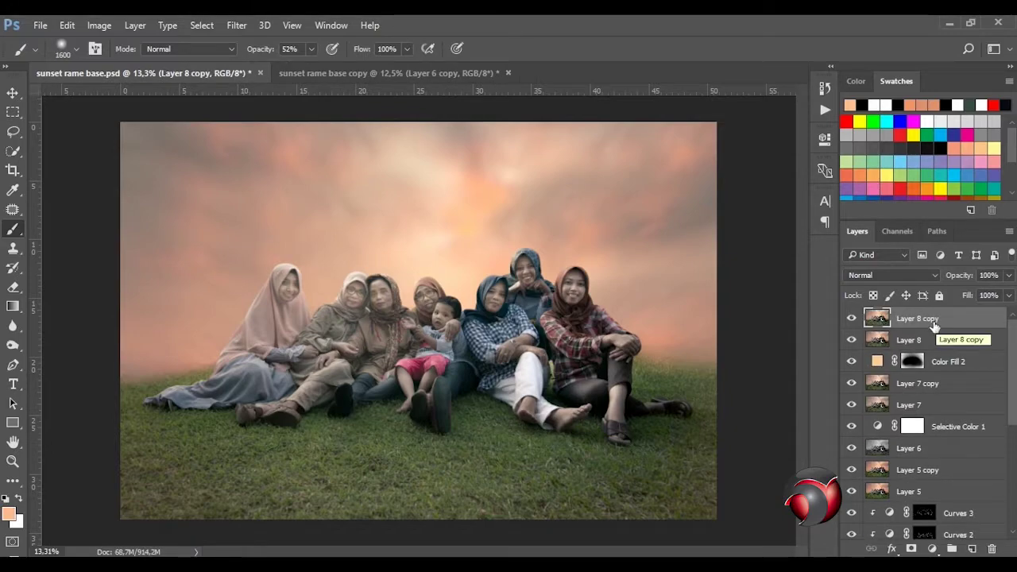
left_click(932, 548)
left_click(862, 535)
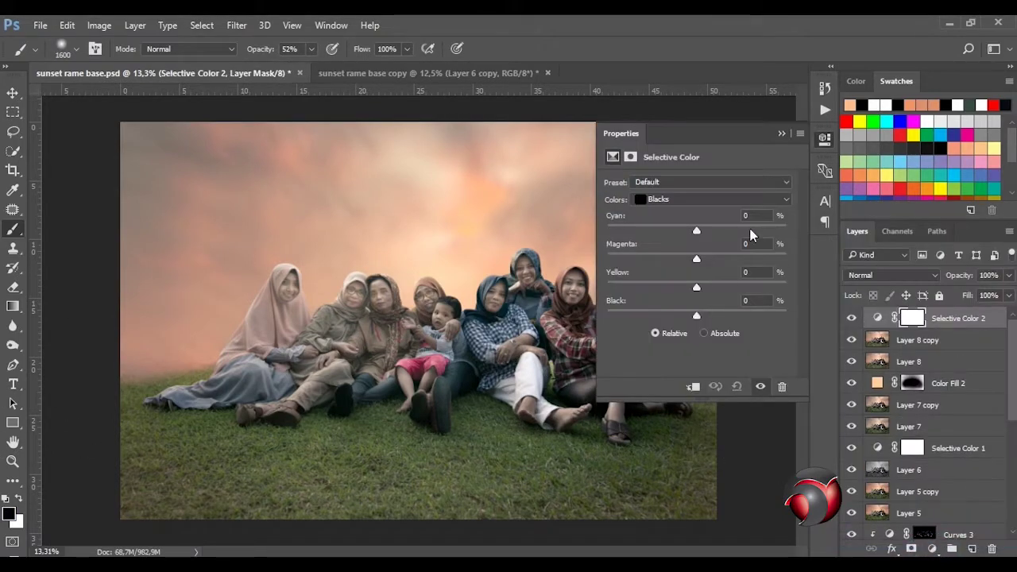
left_click(738, 200)
left_click(738, 221)
Step: Set the Yellows to Cyan −15, Magenta +9, Yellow −8 and Black +46
left_click_drag(695, 316, 737, 317)
mouse_move(697, 229)
left_mouse_down()
mouse_move(714, 234)
mouse_move(683, 231)
left_mouse_up()
left_click_drag(696, 285, 689, 287)
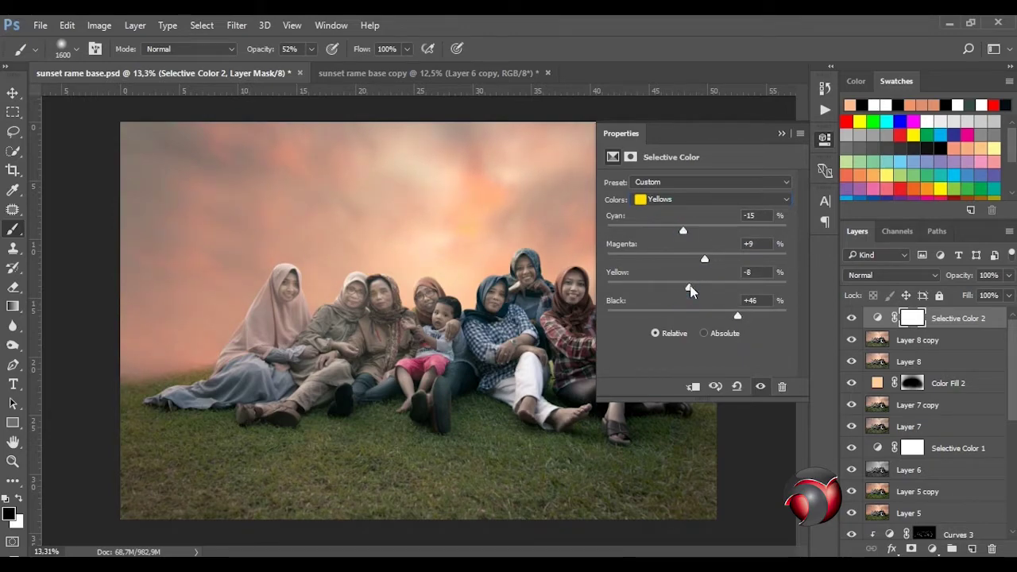
left_click(825, 138)
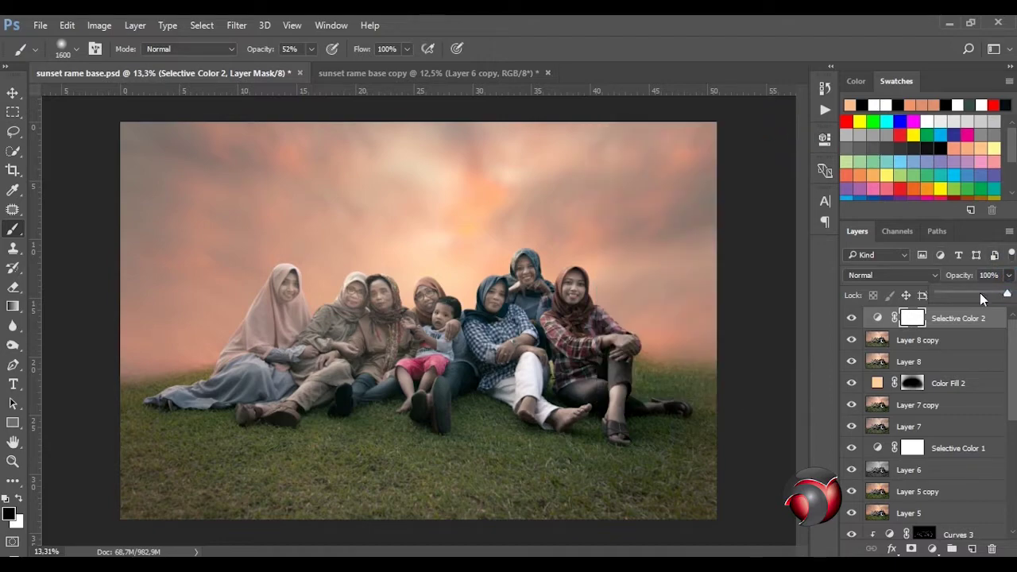
Step: Stamp all visible layers into Layer 9 and duplicate the stamped layer
key("v")
scroll(478, 309, "down", 2)
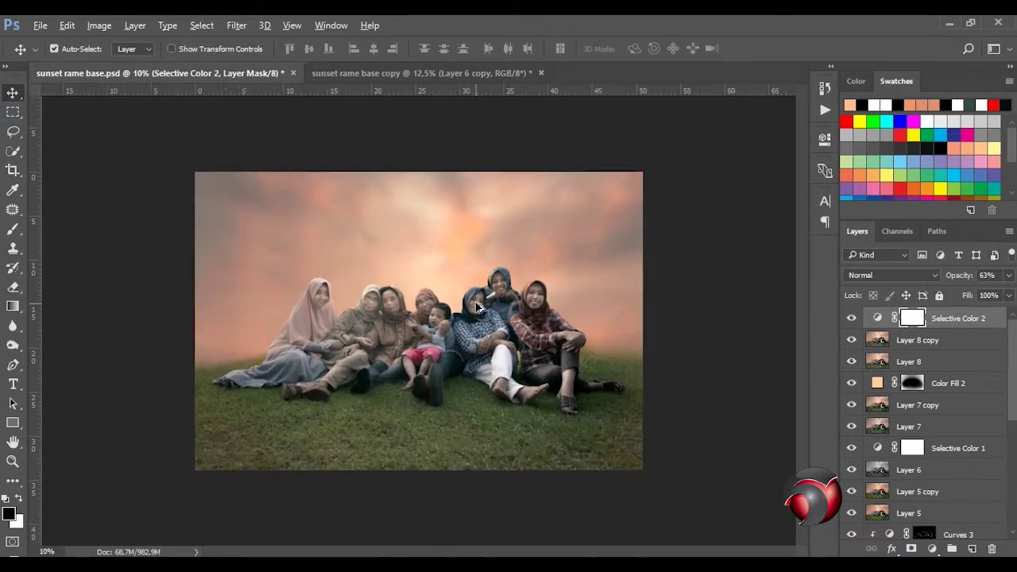
scroll(478, 308, "up", 1)
scroll(477, 307, "up", 1)
scroll(477, 308, "down", 1)
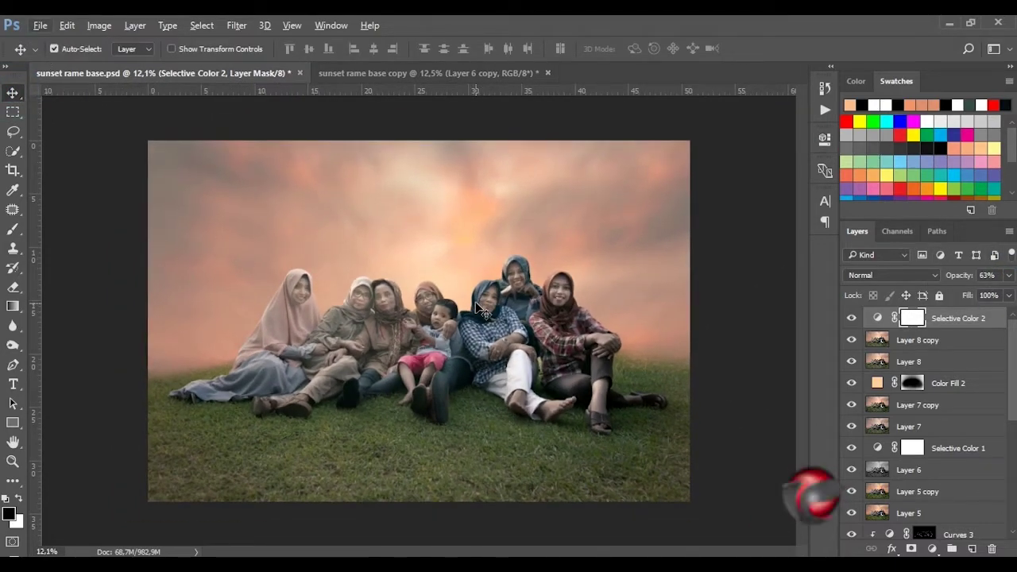
scroll(425, 290, "up", 1)
key("alt+F9")
key("ctrl+shift+alt+e")
key("ctrl+j")
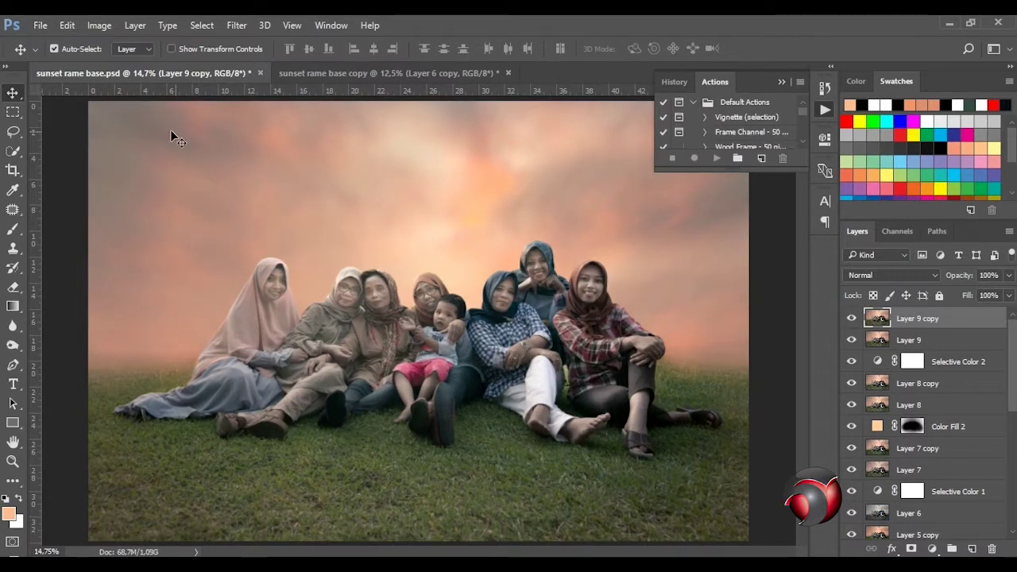
Step: Duplicate the whole image and close the older copy without saving changes
left_click(99, 25)
left_click(119, 225)
left_click(632, 201)
left_click(508, 73)
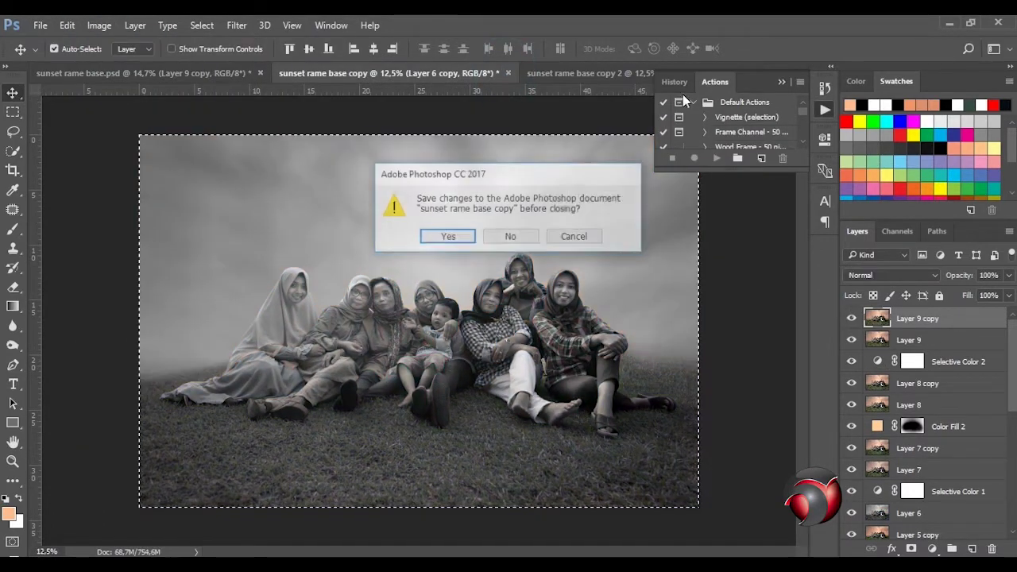
left_click(526, 236)
Step: Add a Black & White adjustment and stamp the greyscale result into Layer 10
left_click(781, 85)
left_click(931, 548)
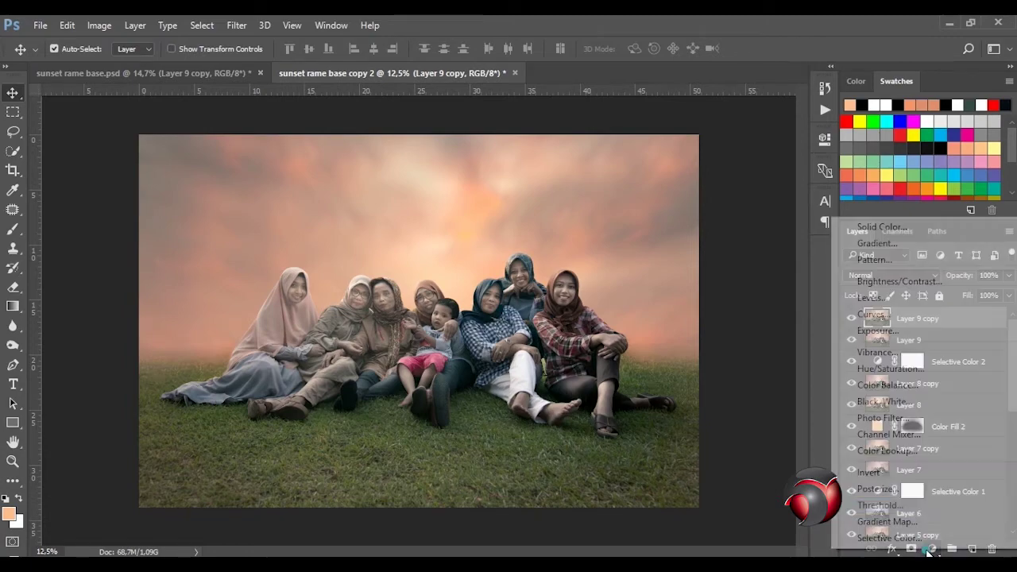
left_click(915, 405)
left_click(781, 133)
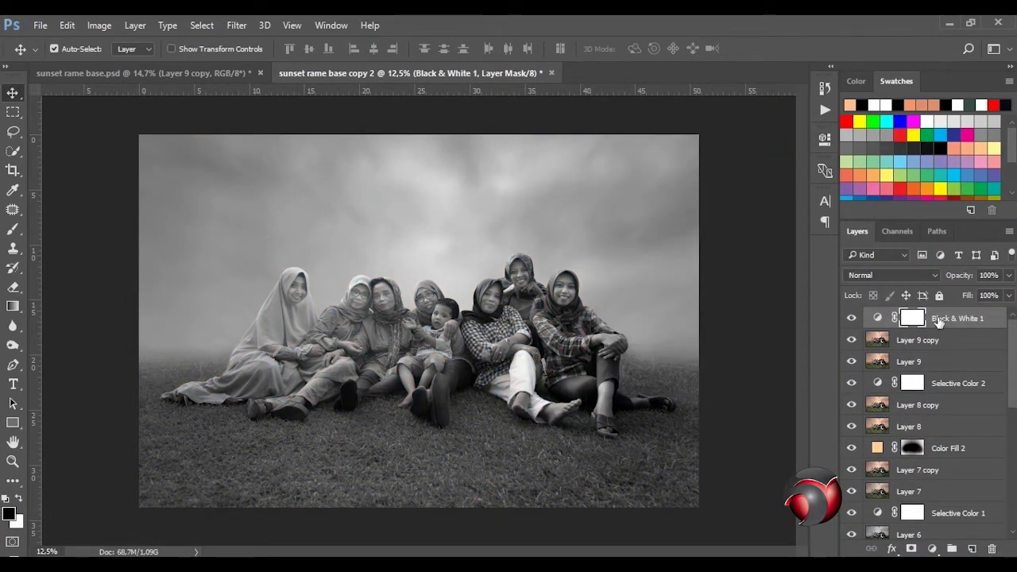
key("ctrl+shift+alt+e")
left_click(203, 24)
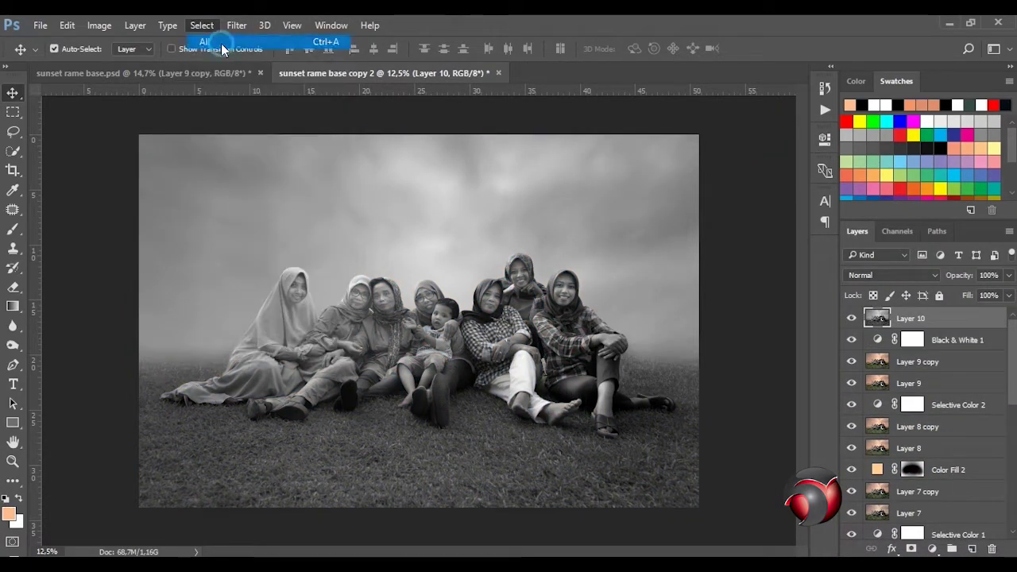
Step: Copy the whole greyscale canvas and paste it as a new layer into sunset rame base.psd
left_click(68, 25)
left_click(159, 106)
left_click(119, 73)
left_click(70, 25)
left_click(114, 146)
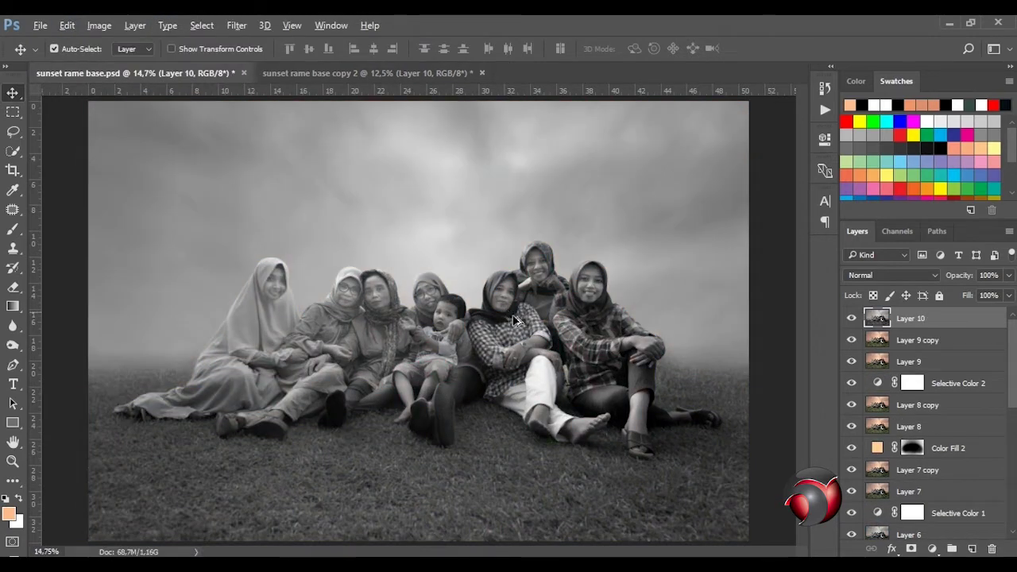
Step: Set Layer 10 to Color blend mode at 66% opacity and 83% fill
left_click(891, 275)
left_click(961, 308)
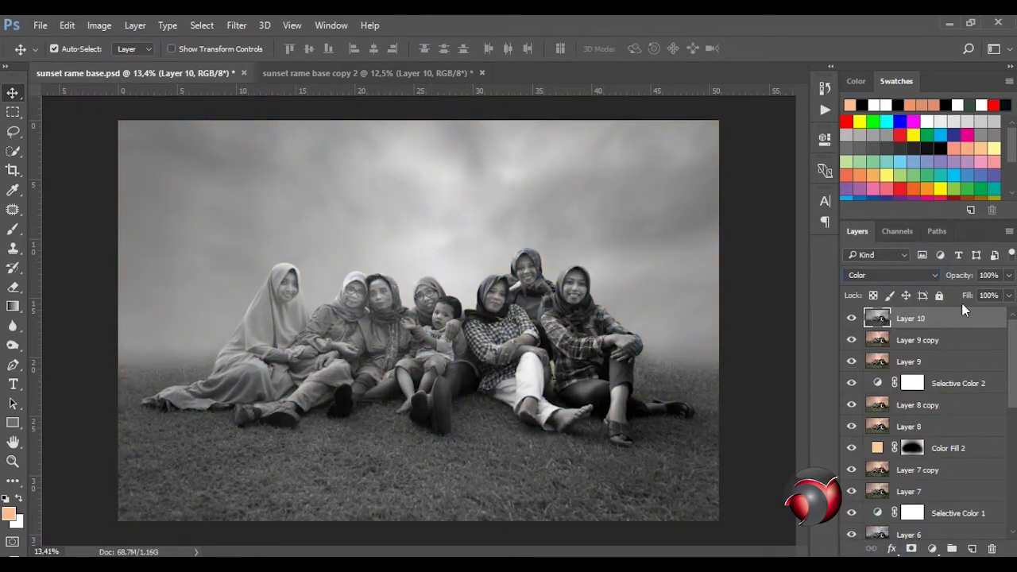
mouse_move(974, 293)
left_mouse_down()
mouse_move(964, 292)
mouse_move(975, 318)
left_mouse_up()
left_click(1008, 295)
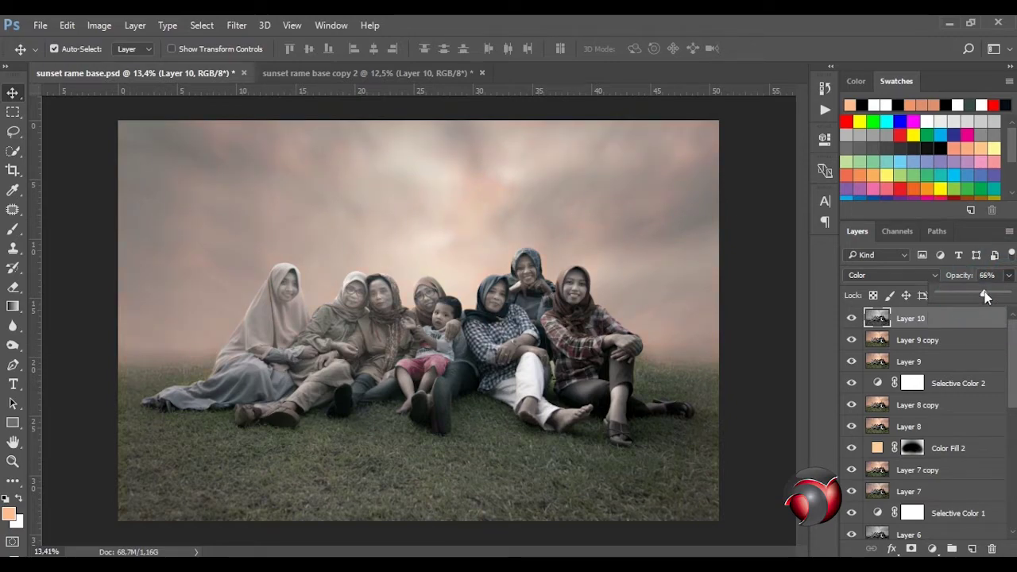
key("6")
key("6")
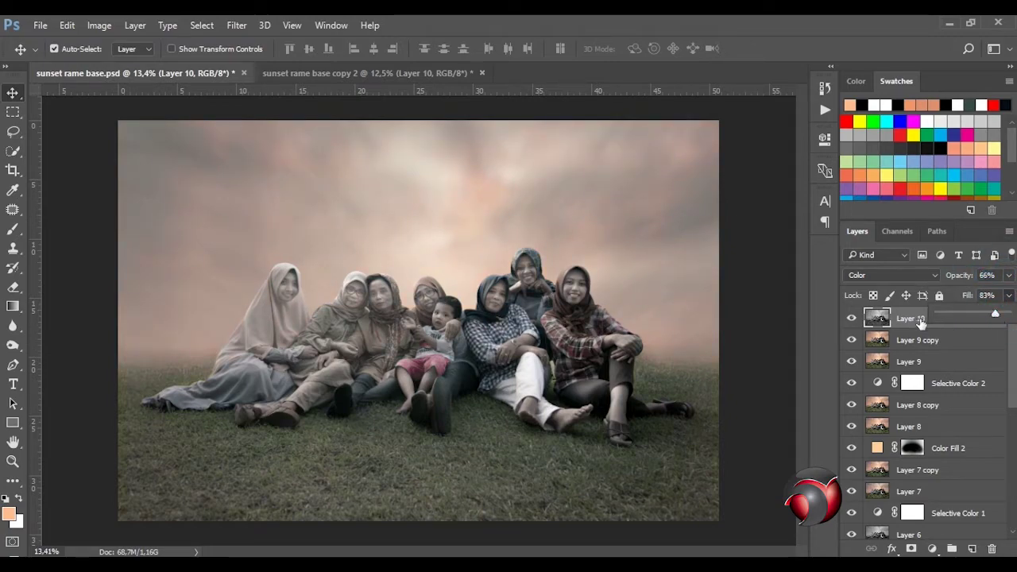
Step: Add a mask to Layer 10 and brush black over the sky to restore its orange
left_click(911, 548)
key("d")
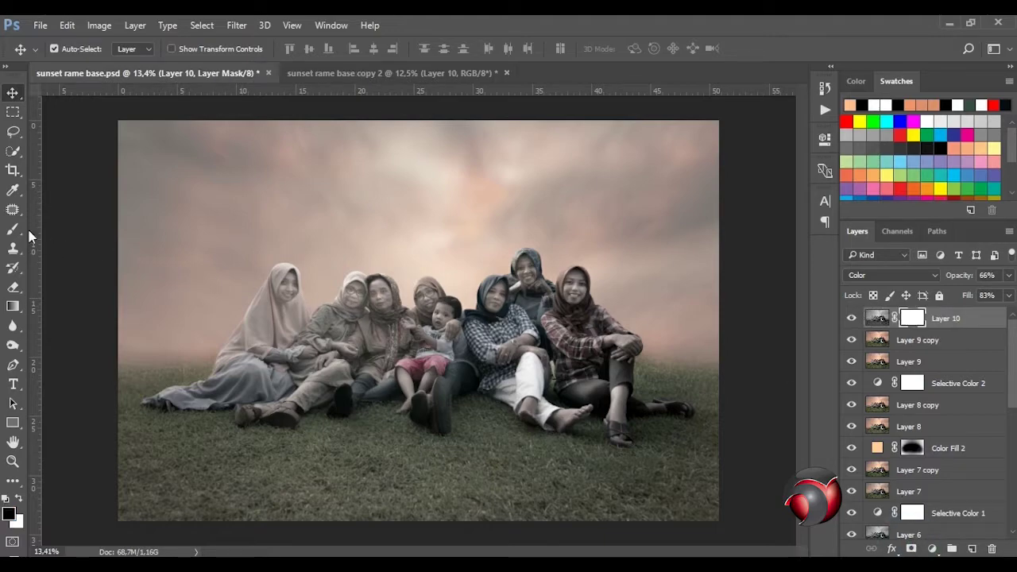
left_click(14, 229)
left_click_drag(113, 182, 488, 159)
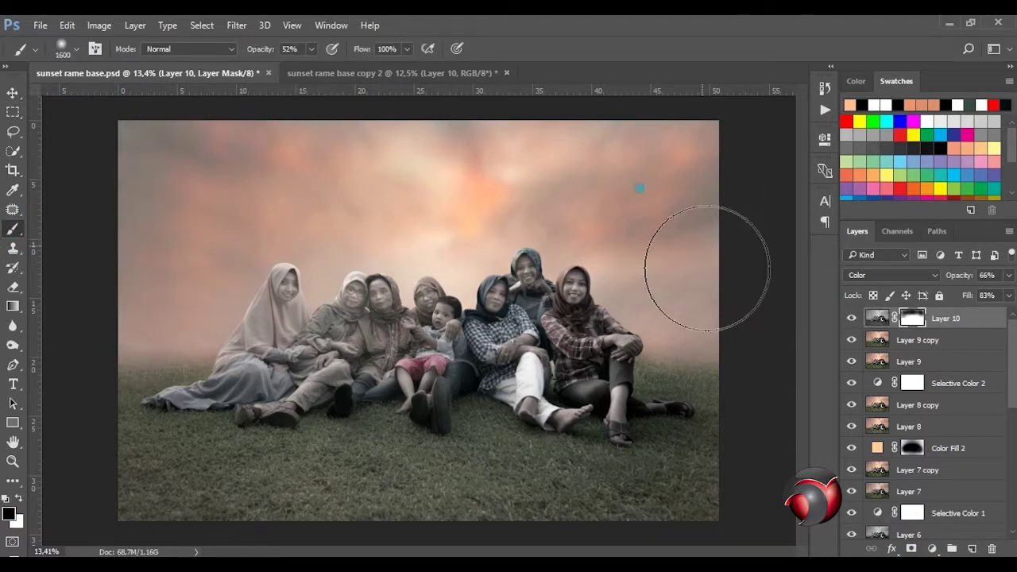
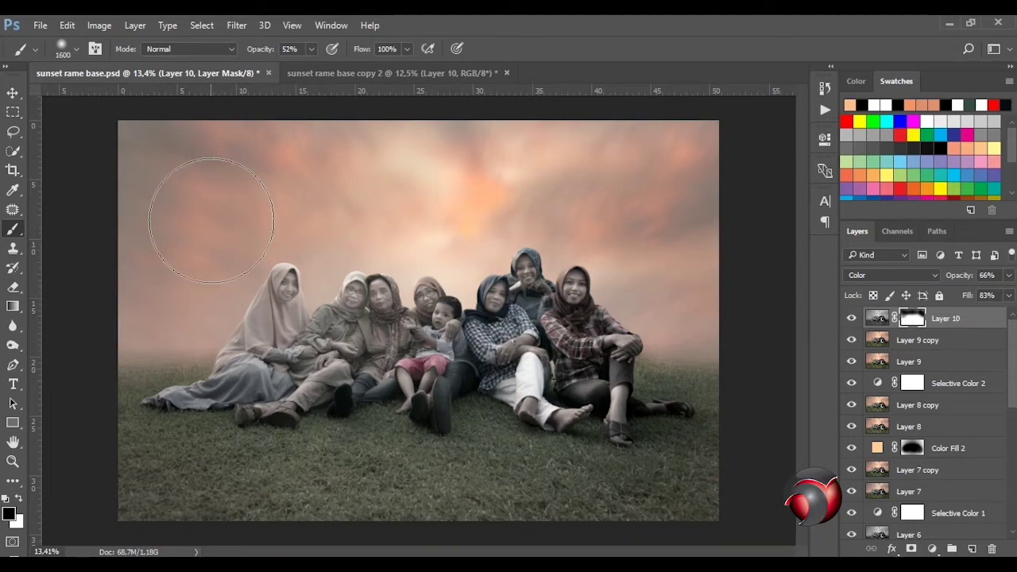
Step: Resize the brush with the bracket keys to refine Layer 10's mask
key("bracketleft")
key("bracketleft")
key("bracketleft")
key("bracketleft")
key("bracketleft")
key("bracketleft")
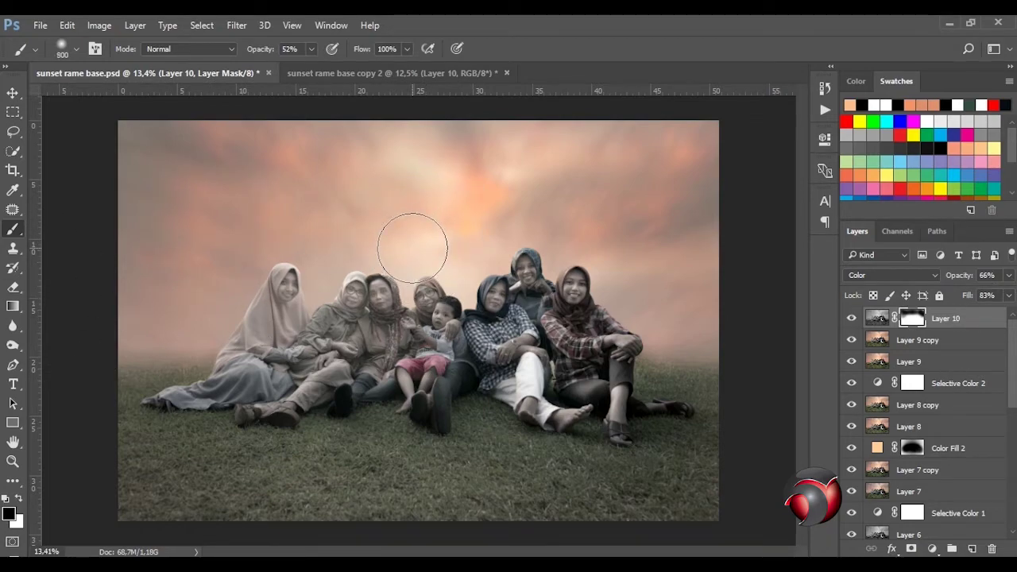
key("bracketleft")
key("bracketleft")
key("bracketleft")
key("bracketright")
key("bracketright")
key("bracketright")
Step: Lower Layer 10's fill to 72%, then stamp visible layers into Layer 11 and Layer 11 copy
left_click(986, 275)
left_click(1008, 294)
left_click_drag(996, 314, 989, 316)
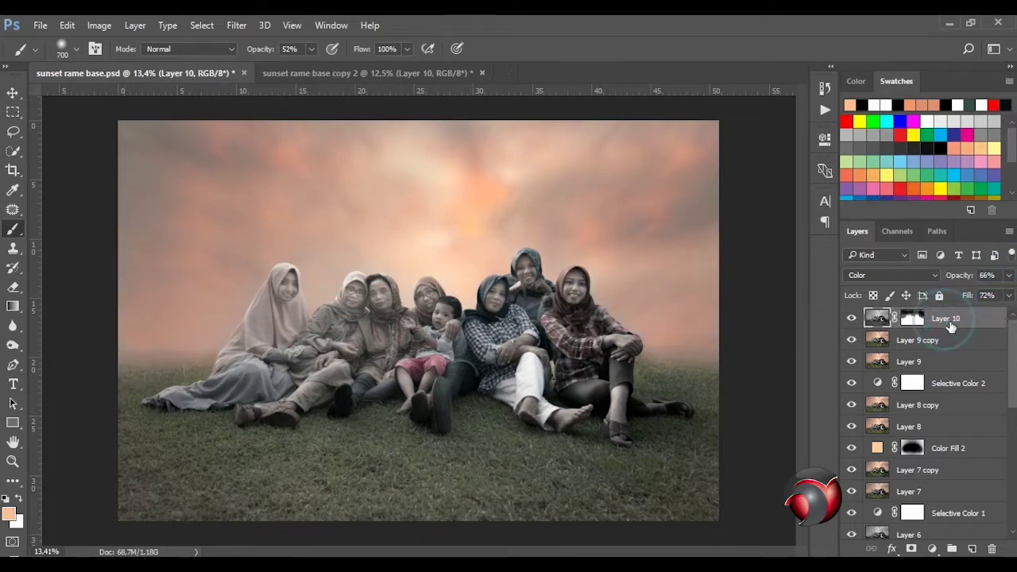
key("ctrl+alt+shift+e")
key("ctrl+j")
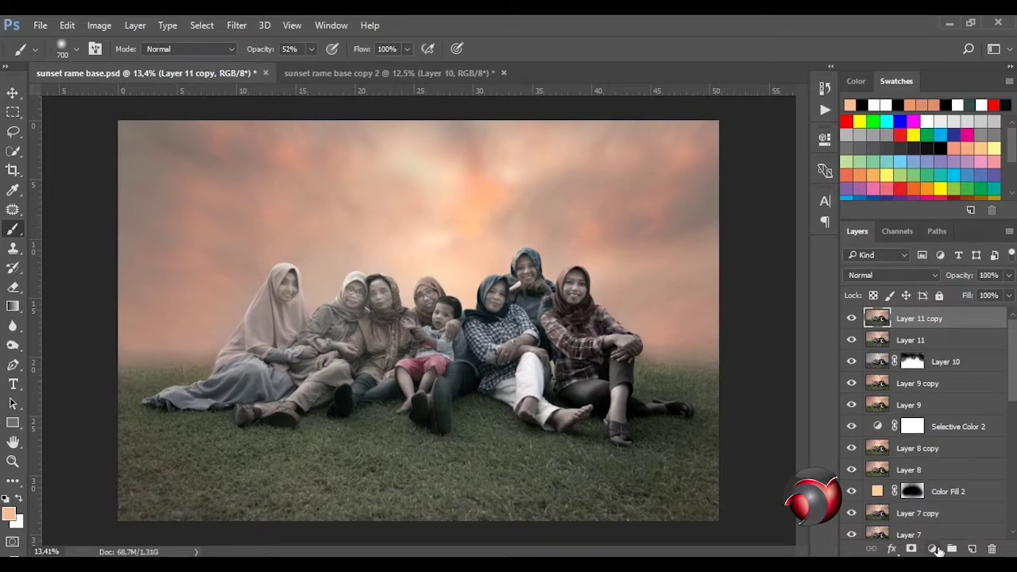
Step: Add a Hue/Saturation adjustment layer and raise the Yellows saturation to +15
left_click(933, 549)
left_click(881, 416)
left_click(755, 199)
left_click(739, 220)
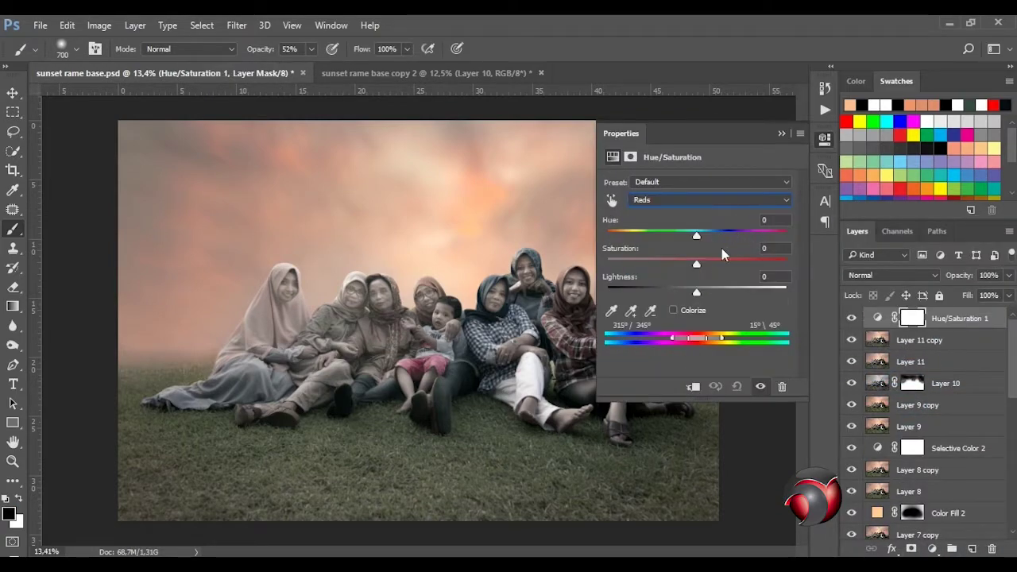
left_click(710, 200)
left_click(703, 229)
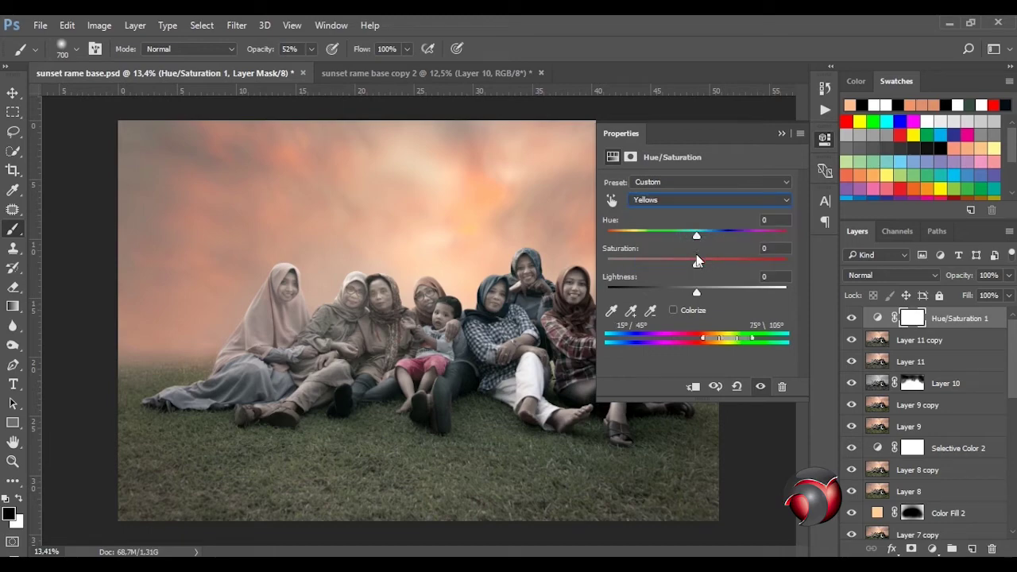
left_click(781, 133)
double_click(877, 318)
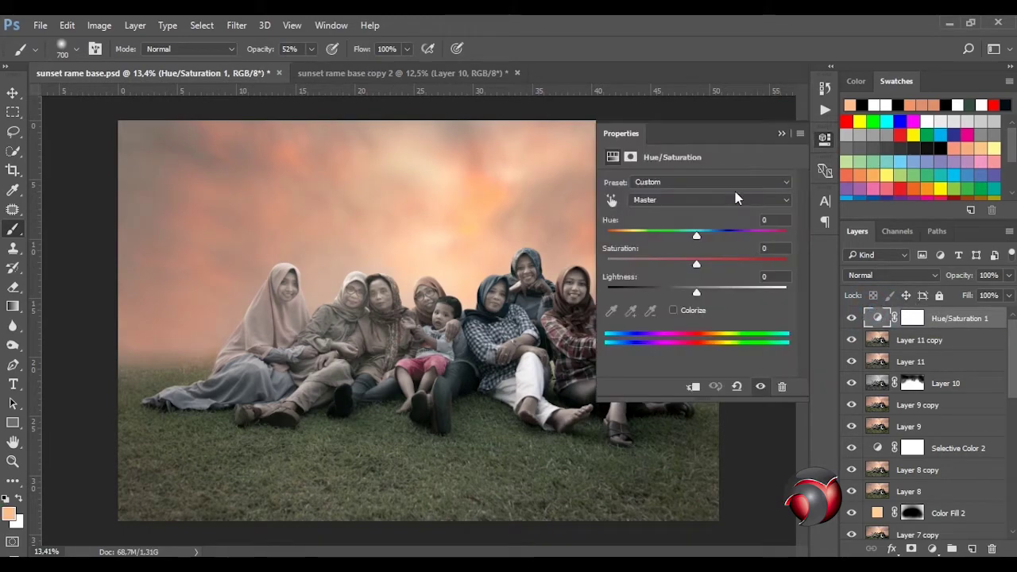
left_click_drag(697, 261, 712, 269)
left_click(780, 135)
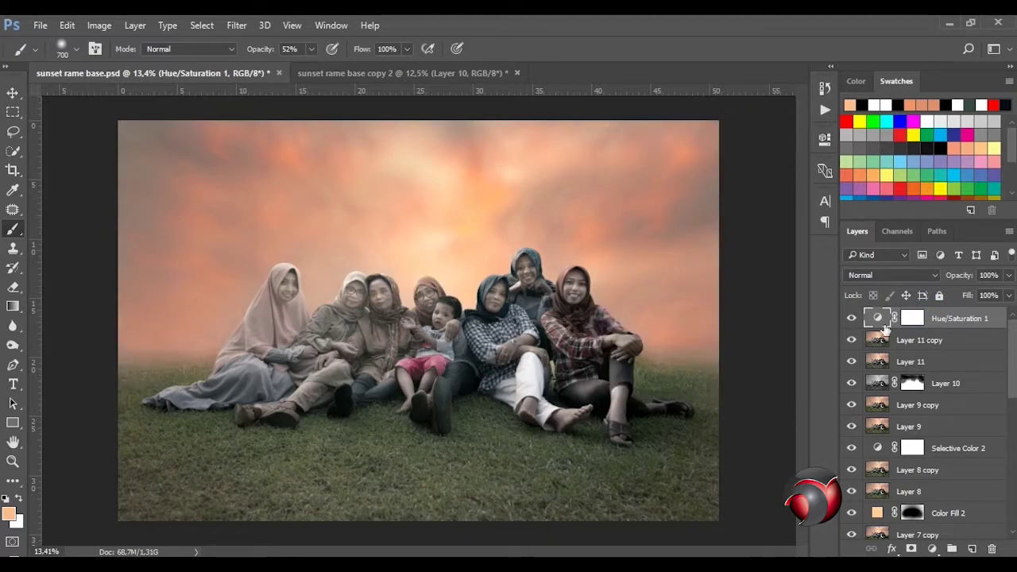
Step: Raise the Greens lightness to +35, then stamp the visible image into Layer 12
double_click(876, 318)
left_click(710, 199)
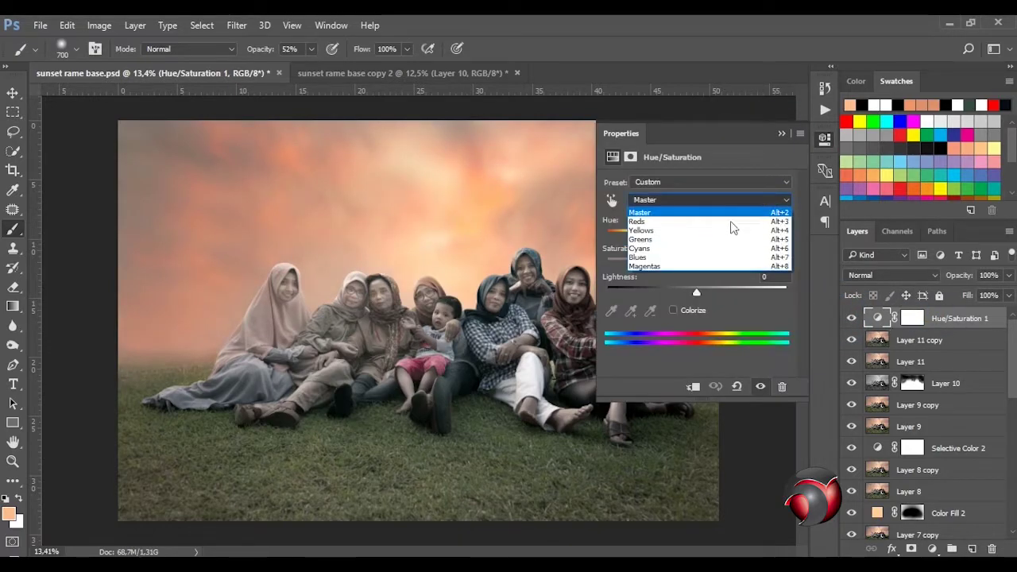
left_click(691, 244)
left_click_drag(713, 292, 717, 292)
left_click(695, 265)
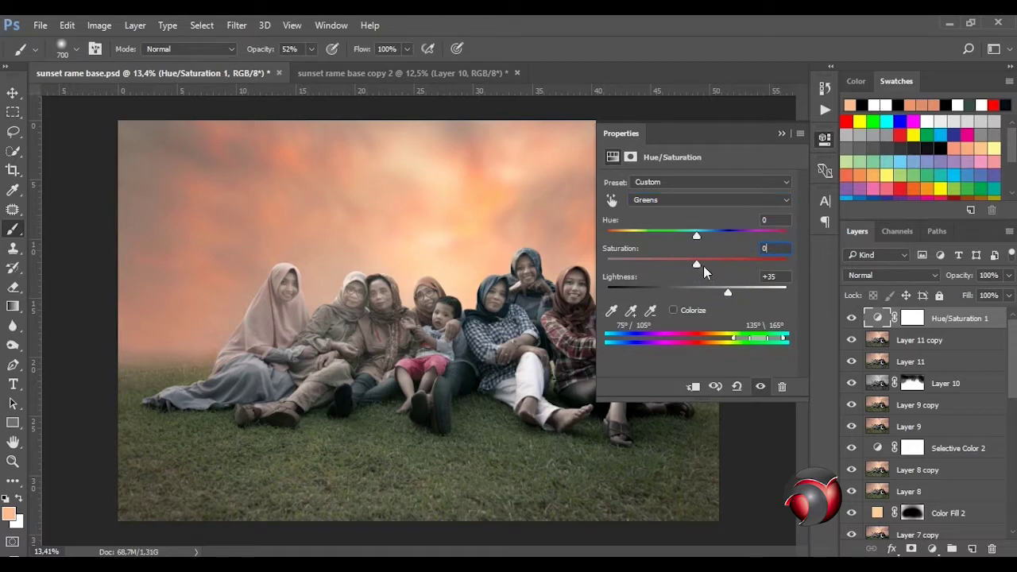
left_click(781, 134)
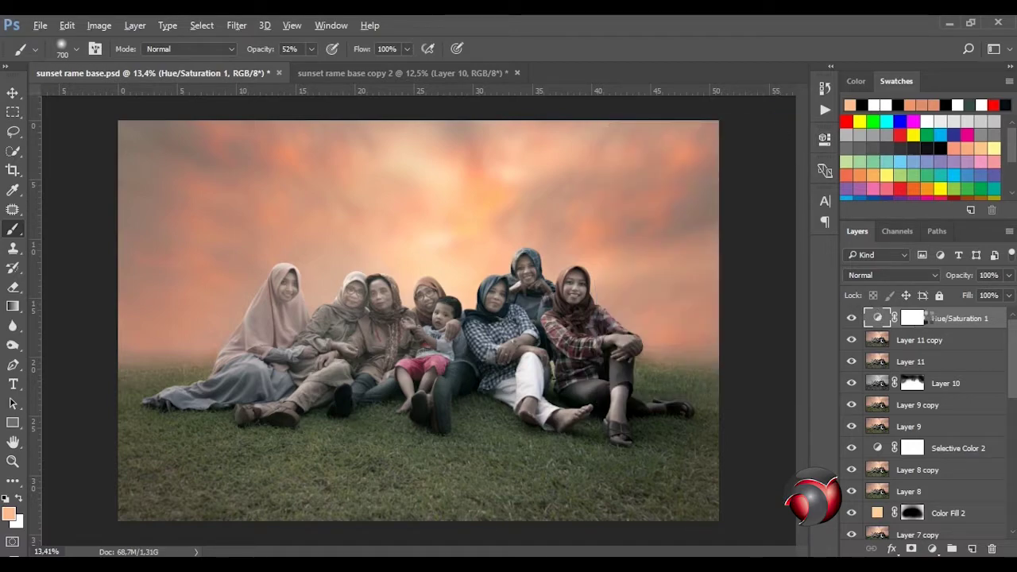
key("ctrl+alt+shift+e")
Step: Duplicate the stamped layer as Layer 12 copy and launch the Camera Raw Filter
key("ctrl+j")
left_click(237, 24)
left_click(262, 113)
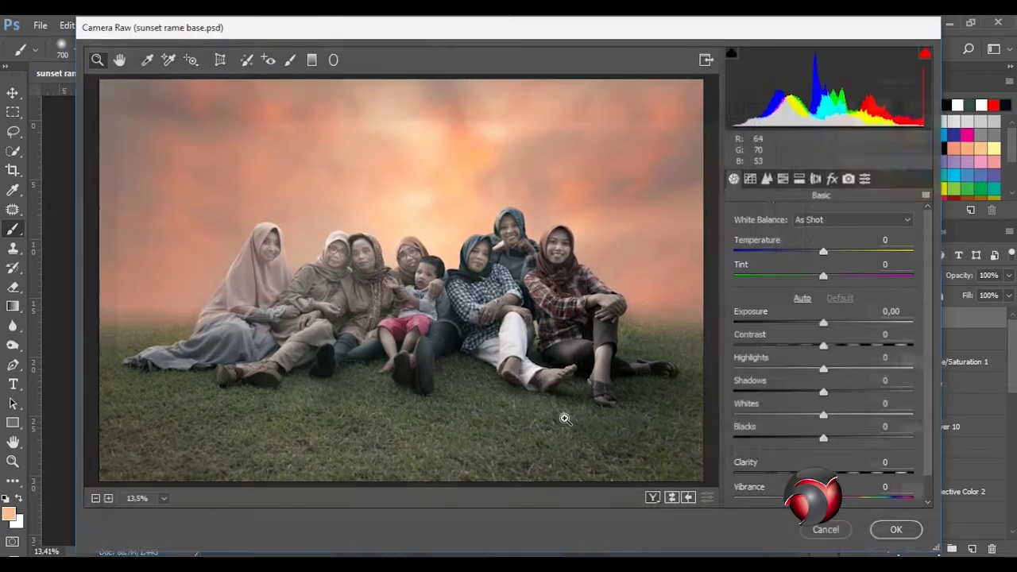
Step: Split-tone highlights to hue 39/saturation 15, shadows to hue 171/saturation 5, and set Vibrance +10
left_click(767, 179)
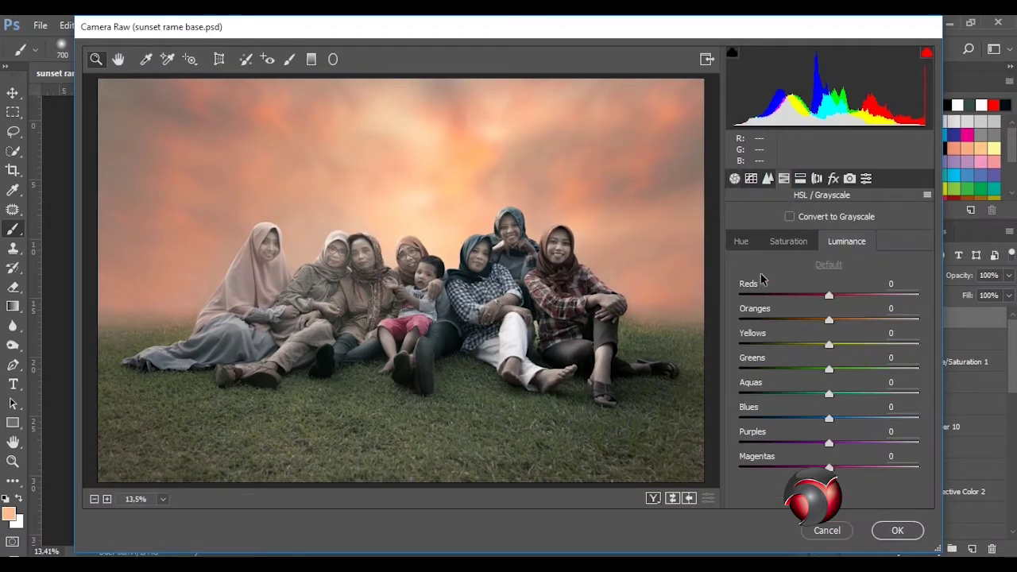
left_click(800, 178)
left_click_drag(751, 238, 759, 263)
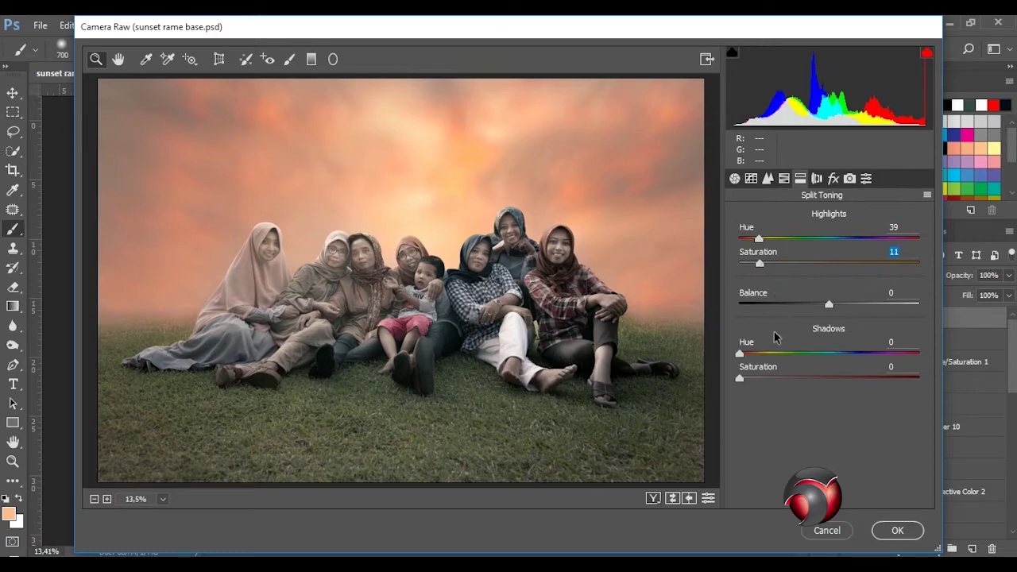
mouse_move(738, 353)
left_mouse_down()
mouse_move(842, 352)
mouse_move(824, 352)
left_mouse_up()
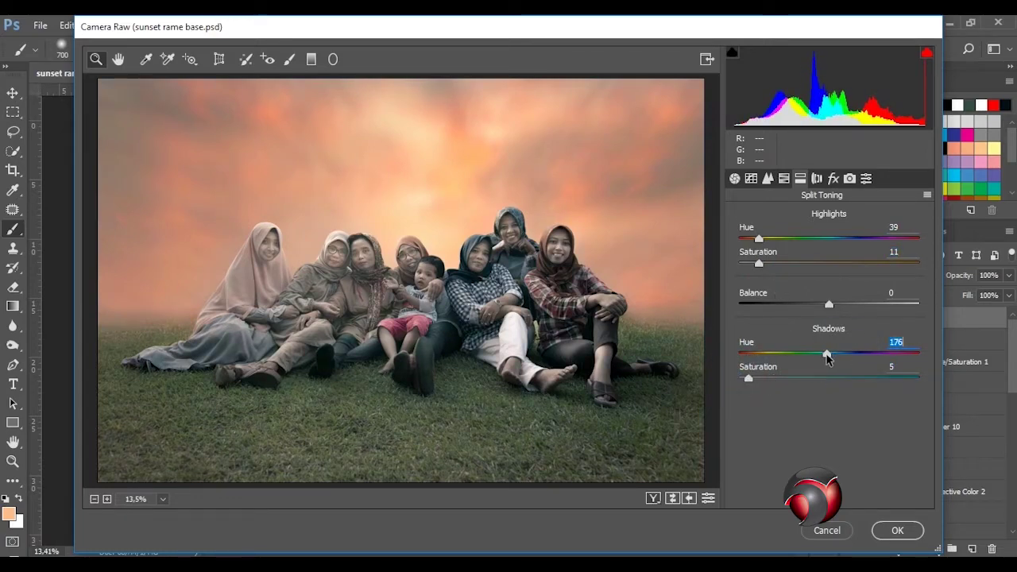
left_click_drag(740, 378, 751, 384)
left_click_drag(760, 264, 765, 265)
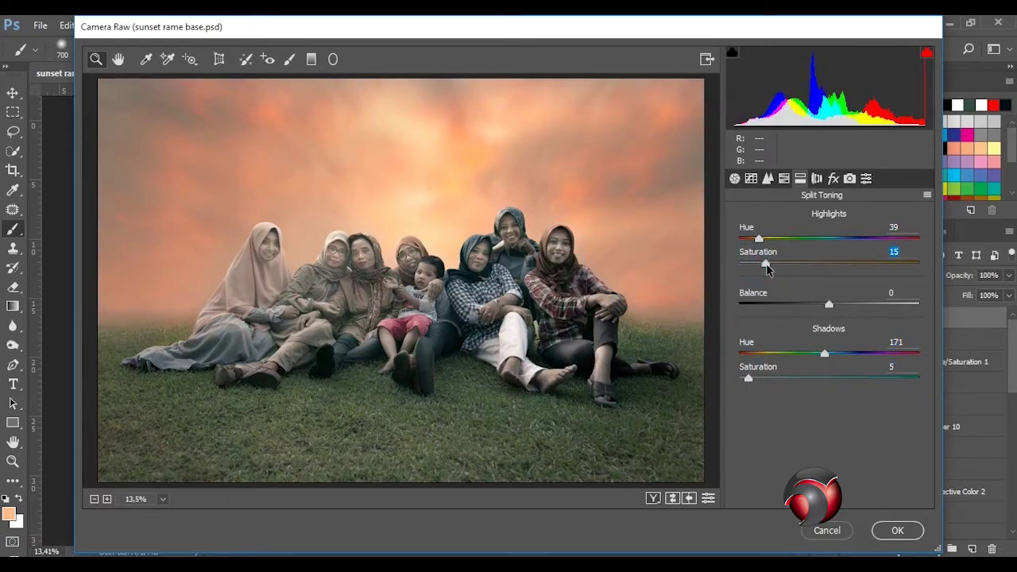
left_click(734, 178)
left_click_drag(824, 471, 833, 471)
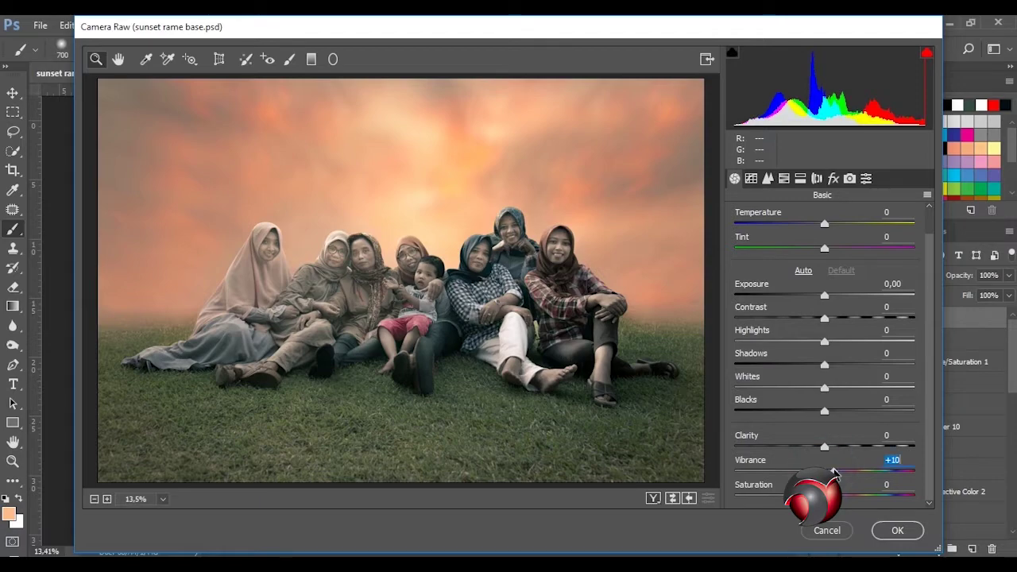
Step: Apply the Camera Raw grade, then try a Levels adjustment and undo it
left_click(909, 532)
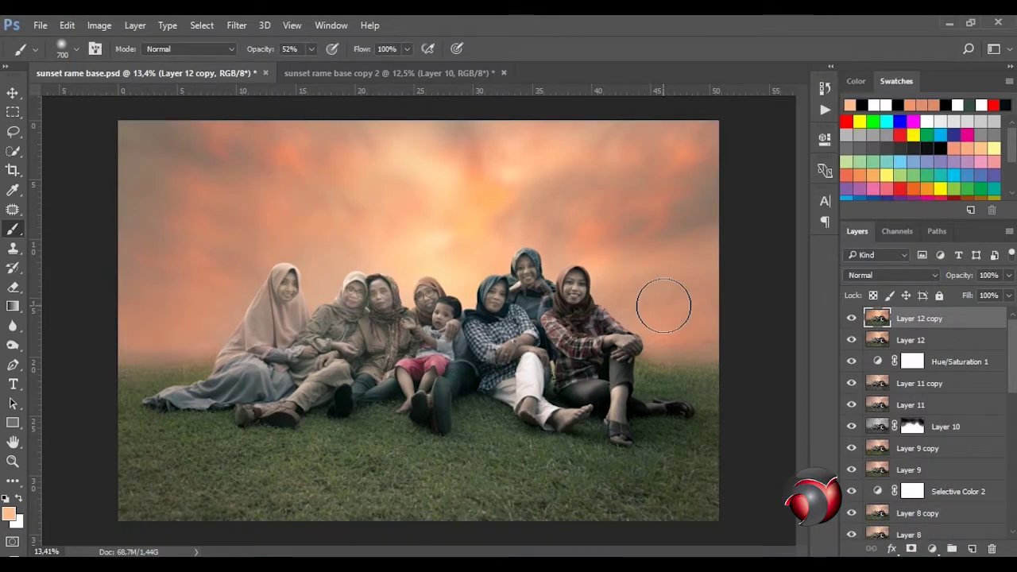
left_click(851, 319)
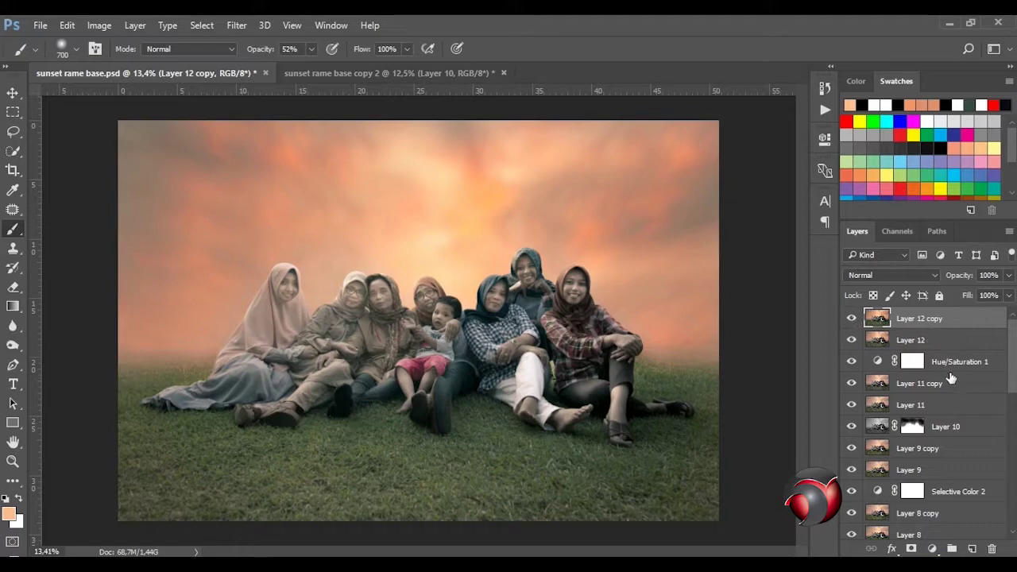
left_click(933, 549)
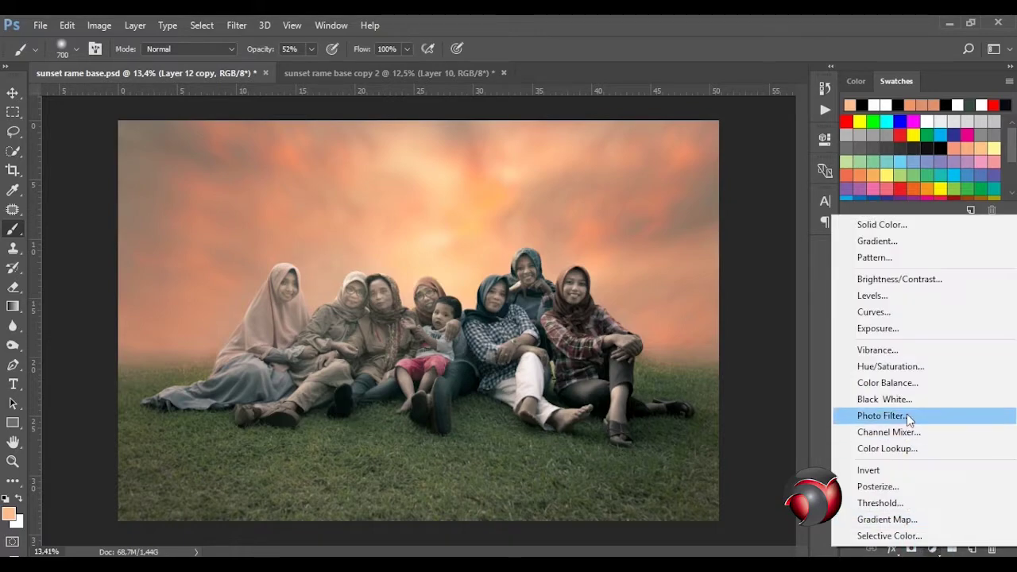
left_click(896, 302)
key("ctrl+z")
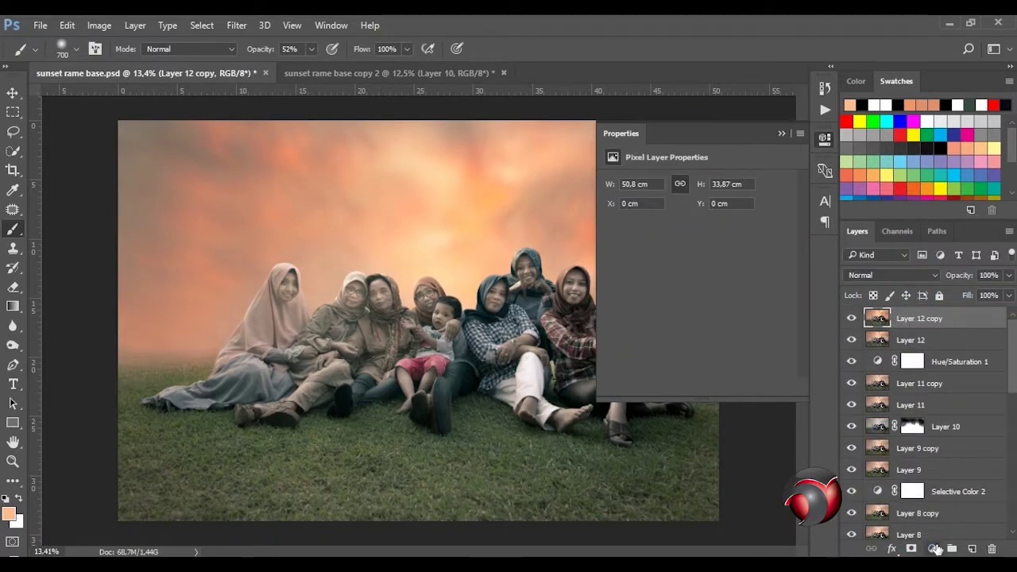
Step: Add Curves 4 brightening the photo and invert its mask to hide the effect
left_click(933, 549)
left_click(873, 305)
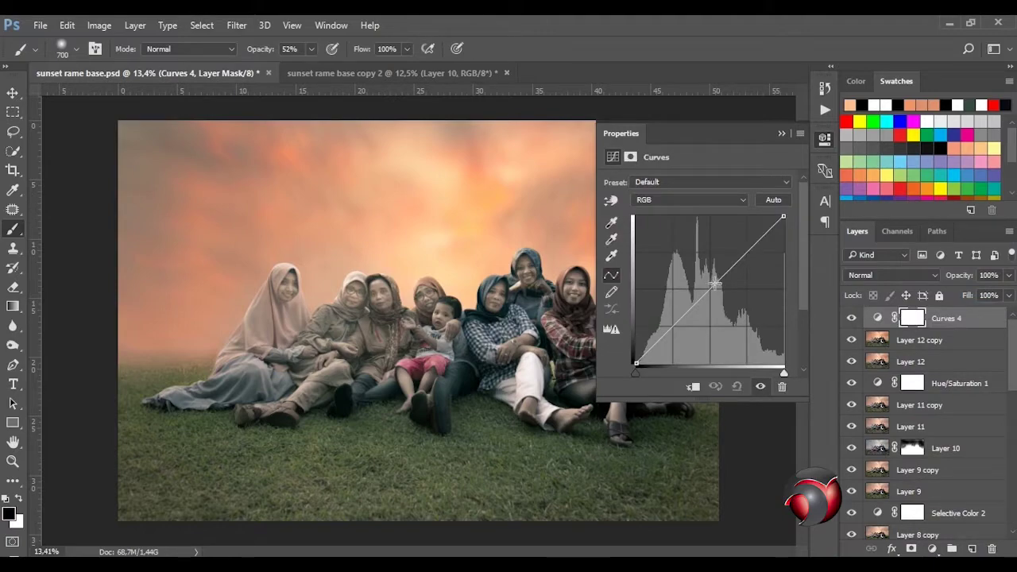
left_click_drag(715, 282, 708, 266)
left_click(782, 133)
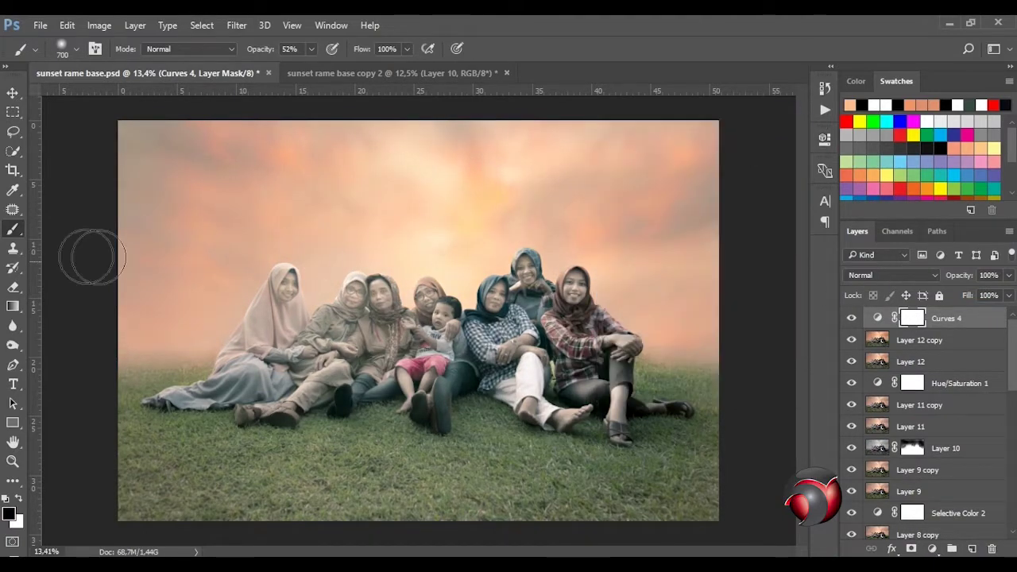
key("ctrl+i")
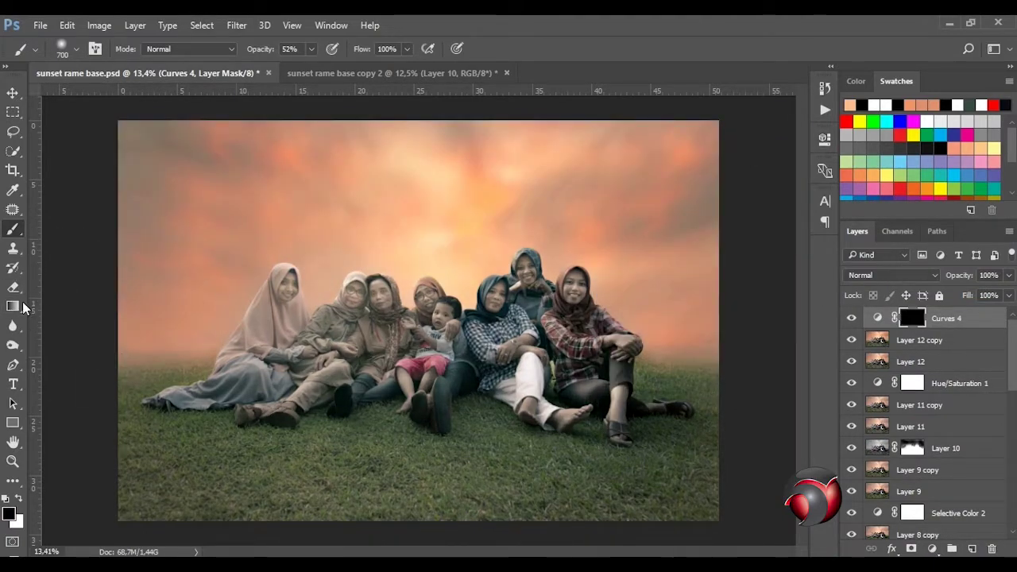
Step: Try white radial gradients on the Curves 4 mask around the family, undoing each attempt
left_click(19, 306)
key("x")
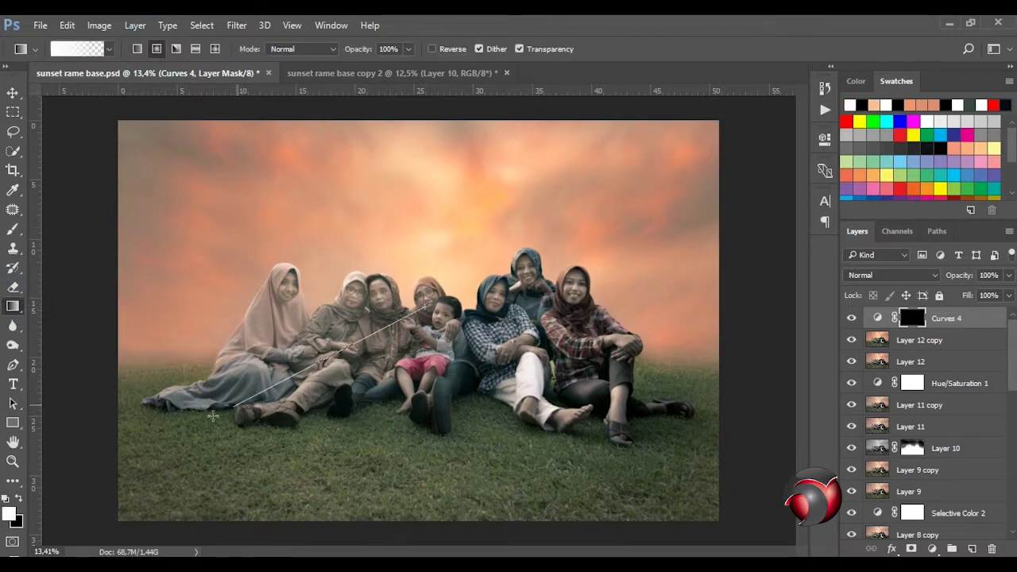
left_click_drag(425, 307, 93, 491)
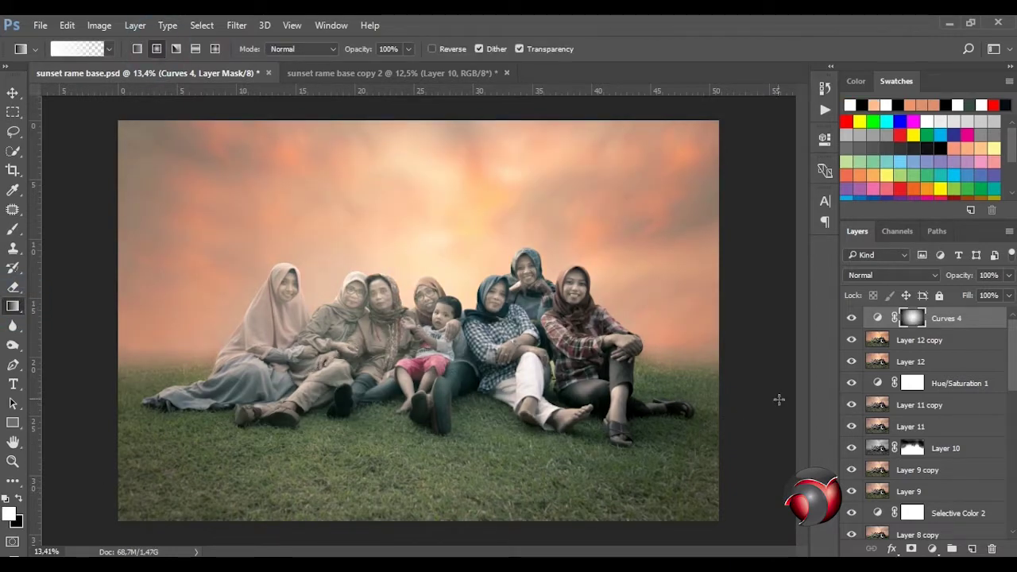
key("ctrl+z")
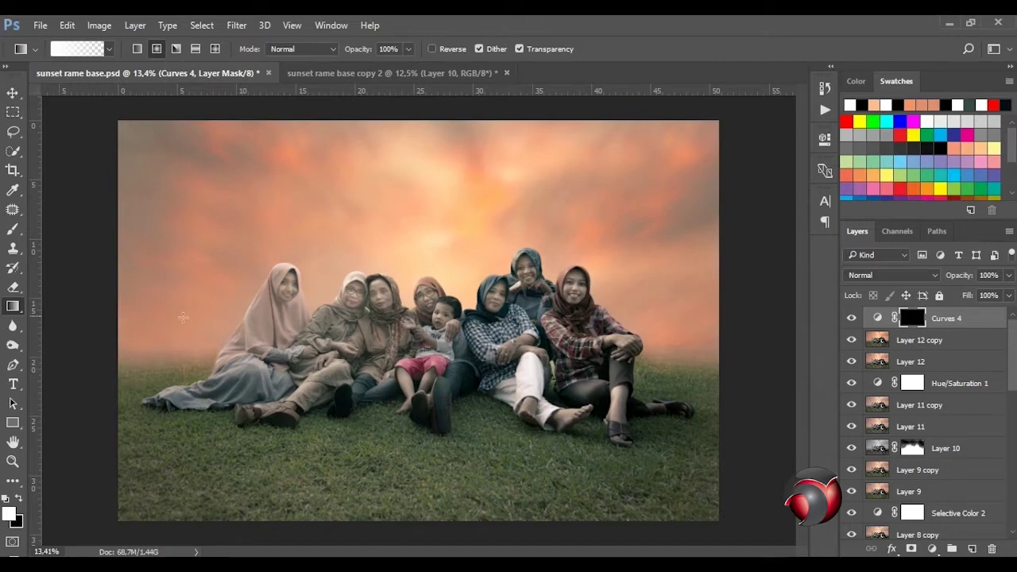
left_click_drag(372, 350, 223, 456)
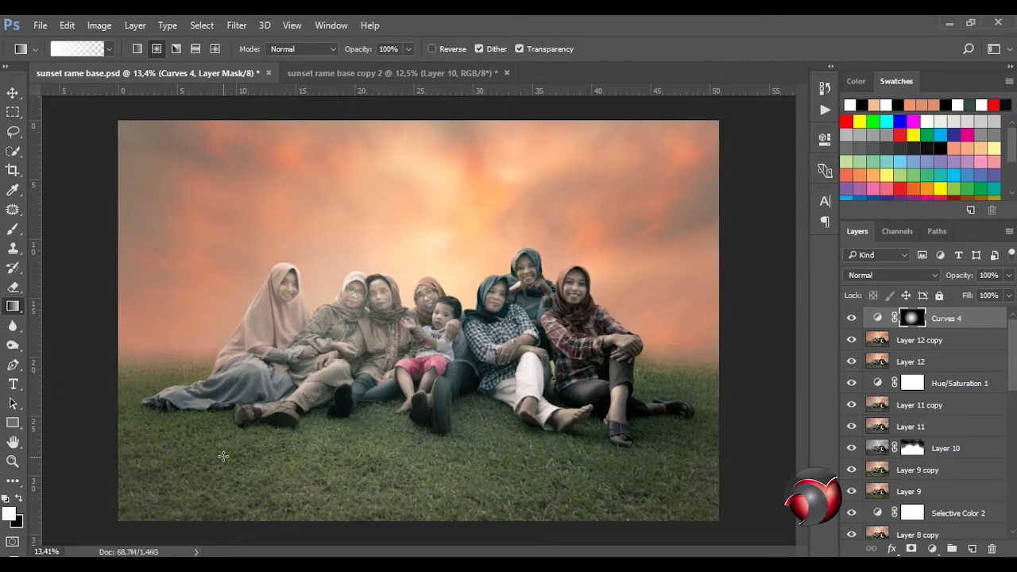
key("ctrl+z")
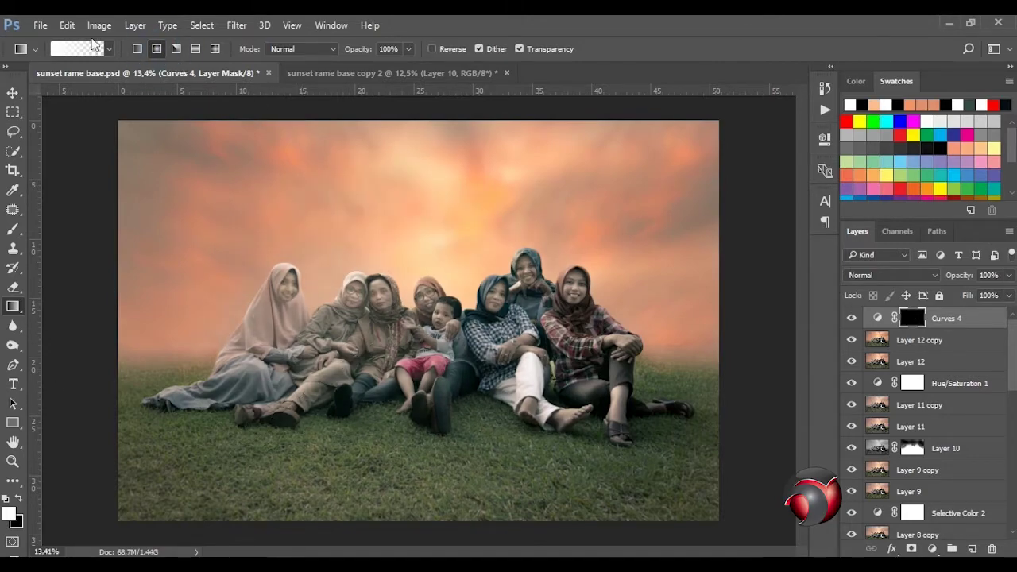
Step: Draw a softer 54% radial gradient around the family on the mask and compare the result
left_click(77, 49)
left_click(641, 117)
mouse_move(418, 314)
left_mouse_down()
mouse_move(159, 474)
mouse_move(125, 521)
left_mouse_up()
key("ctrl+z")
left_click_drag(409, 48, 378, 70)
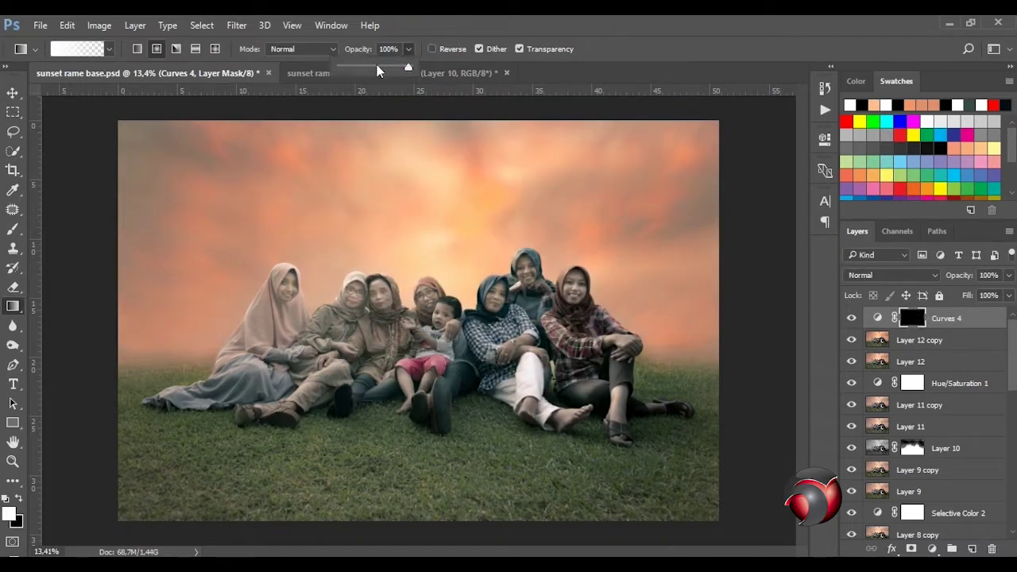
left_click_drag(407, 295, 193, 486)
left_click(851, 318)
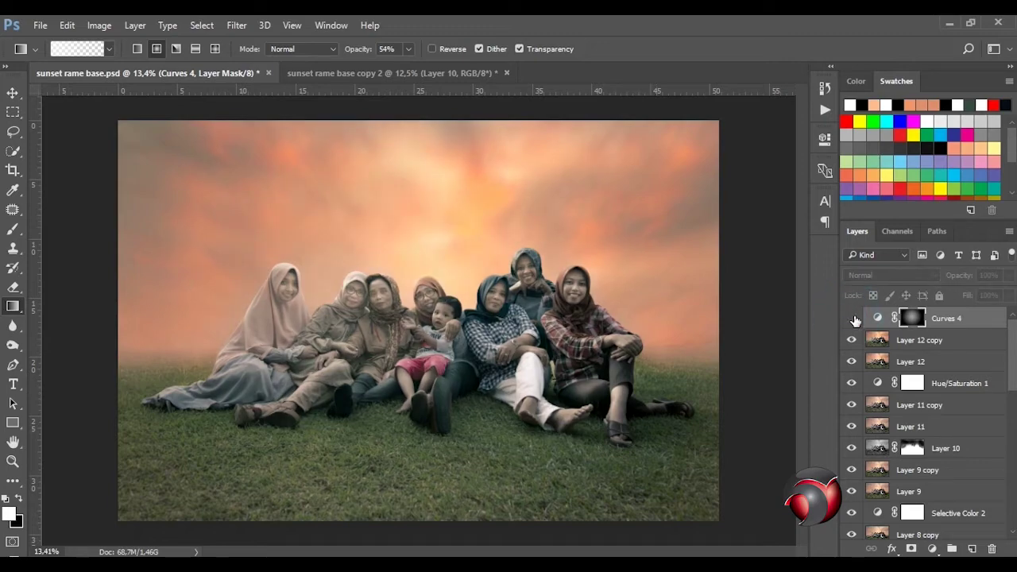
Step: Lower Curves 4 to 41% opacity and 63% fill, then add a new Curves adjustment layer
left_click(1008, 275)
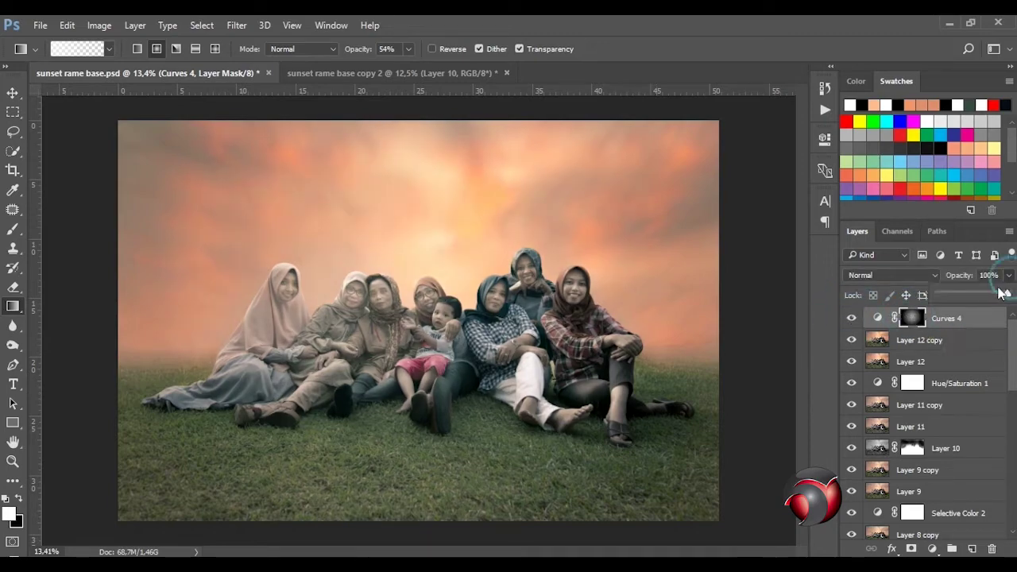
mouse_move(1002, 293)
left_mouse_down()
mouse_move(966, 294)
mouse_move(983, 316)
left_mouse_up()
left_click(1008, 294)
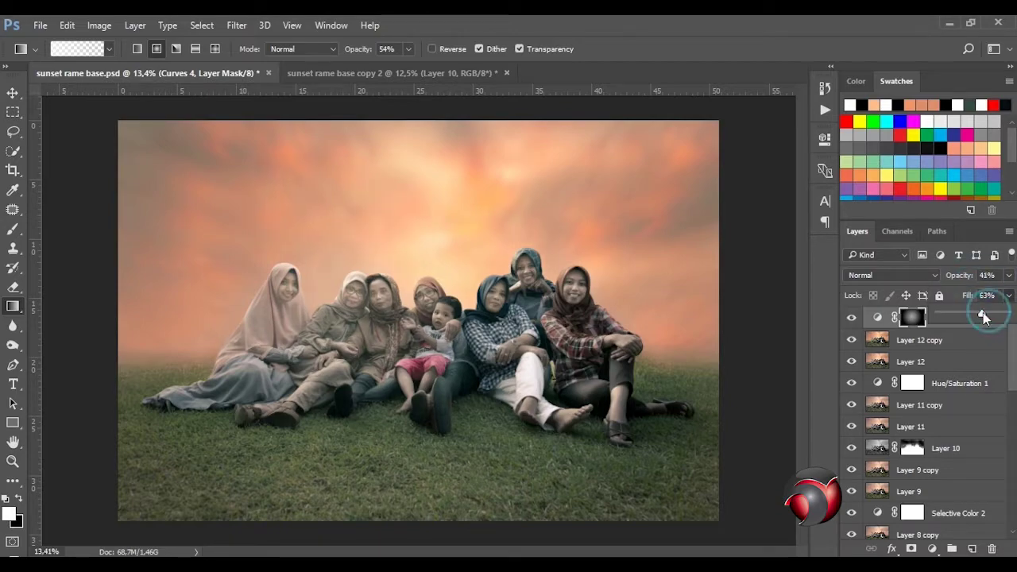
left_click(932, 548)
left_click(865, 307)
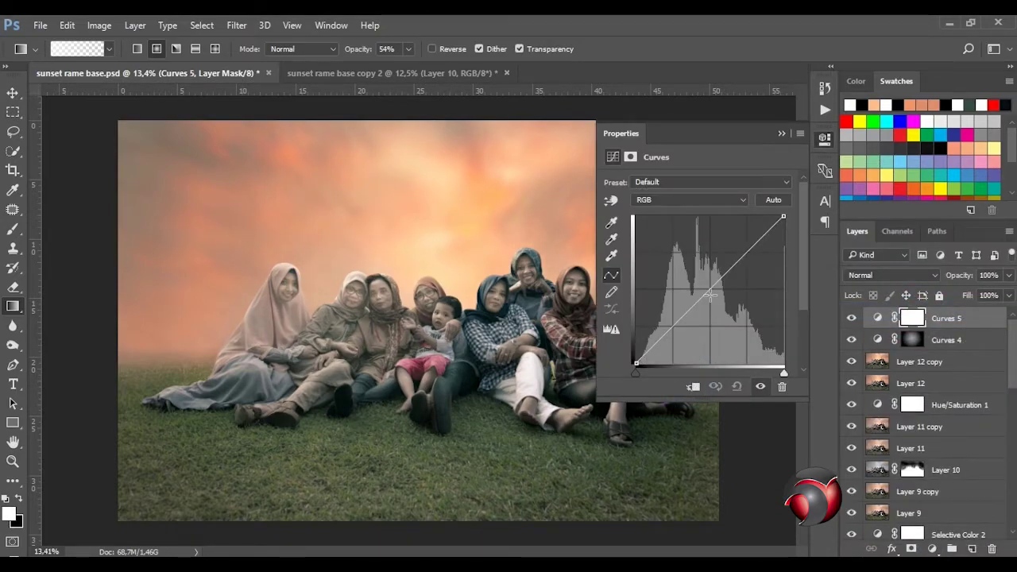
Step: Darken the image with Curves 5, invert its mask, and set a large 1300 white brush
left_click_drag(709, 294, 714, 306)
left_click(781, 132)
key("i")
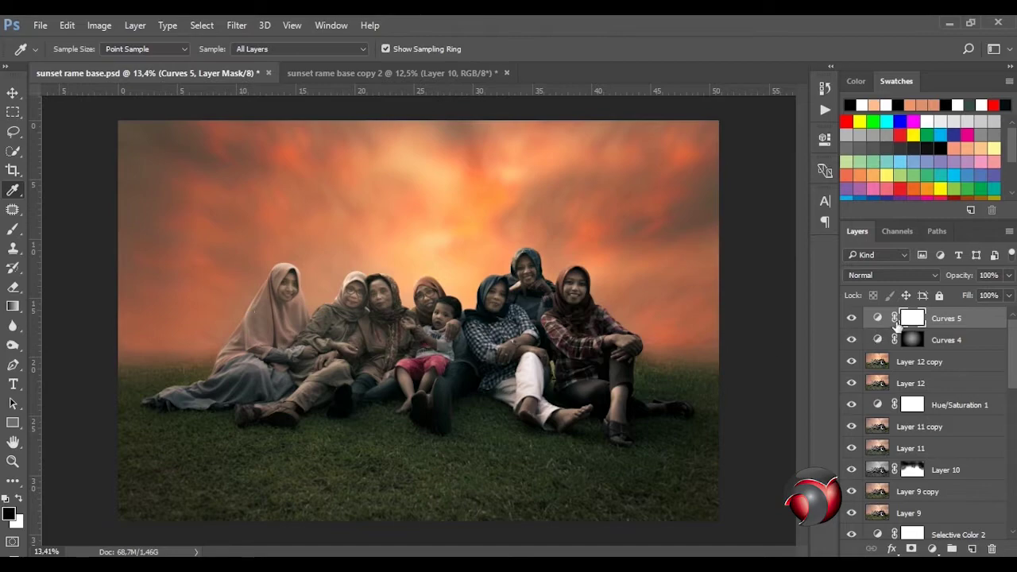
key("ctrl+i")
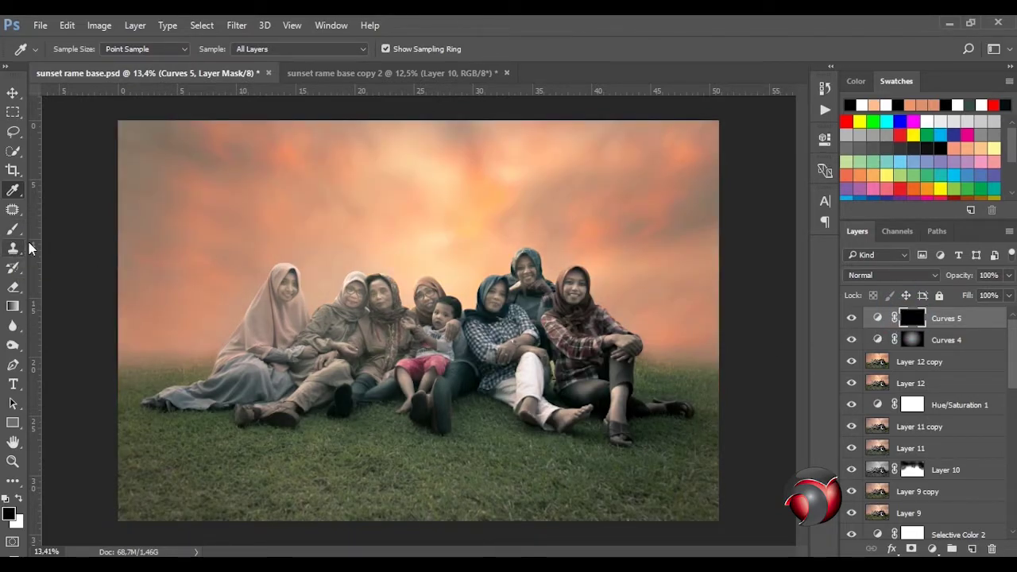
key("b")
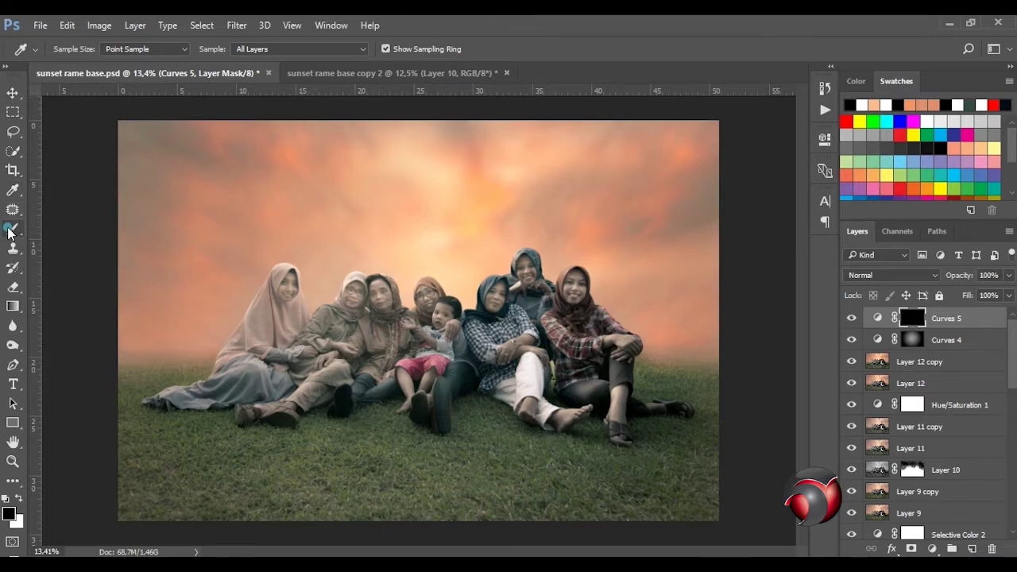
key("x")
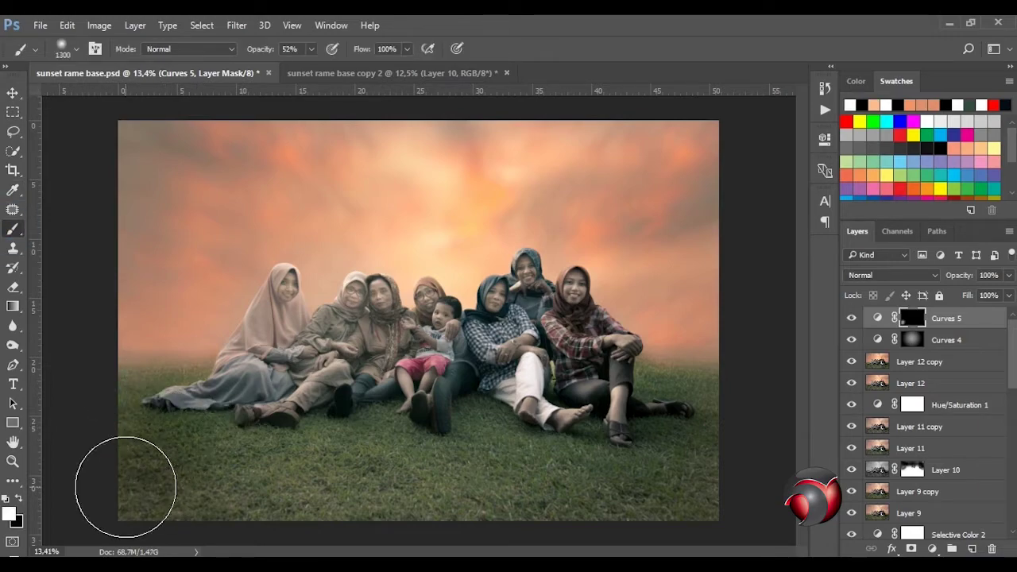
key("bracketright")
key("bracketright")
key("bracketright")
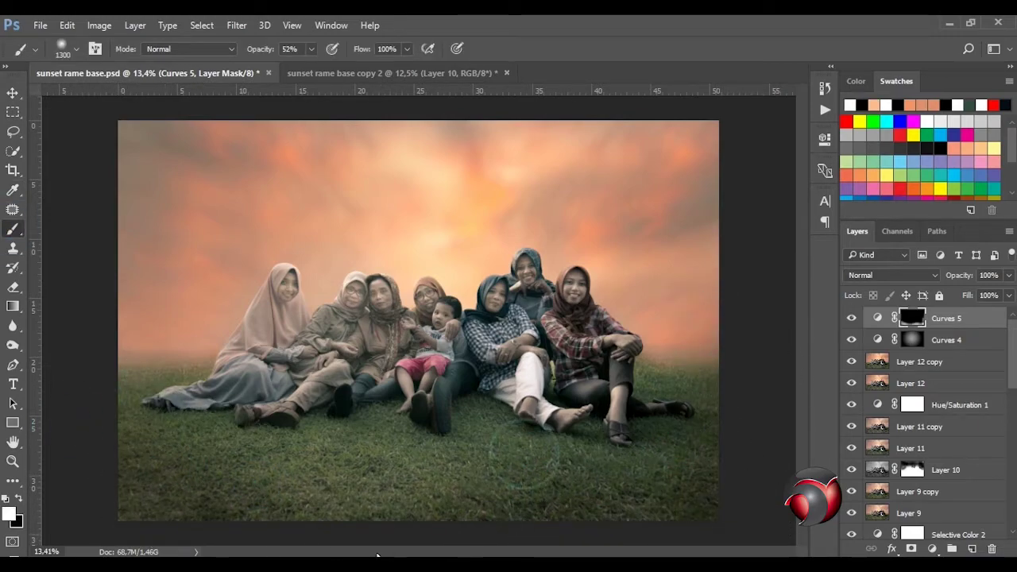
Step: Lower Curves 5 opacity to 74% and add an empty Layer 13 on top
left_click_drag(1008, 275, 990, 295)
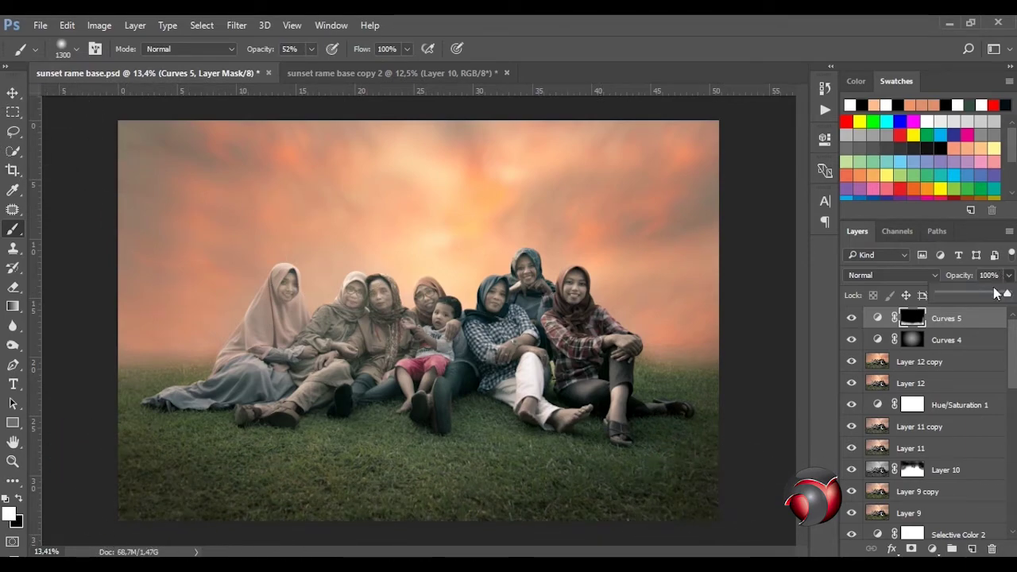
left_click(11, 97)
scroll(397, 353, "down", 2)
scroll(397, 352, "up", 3)
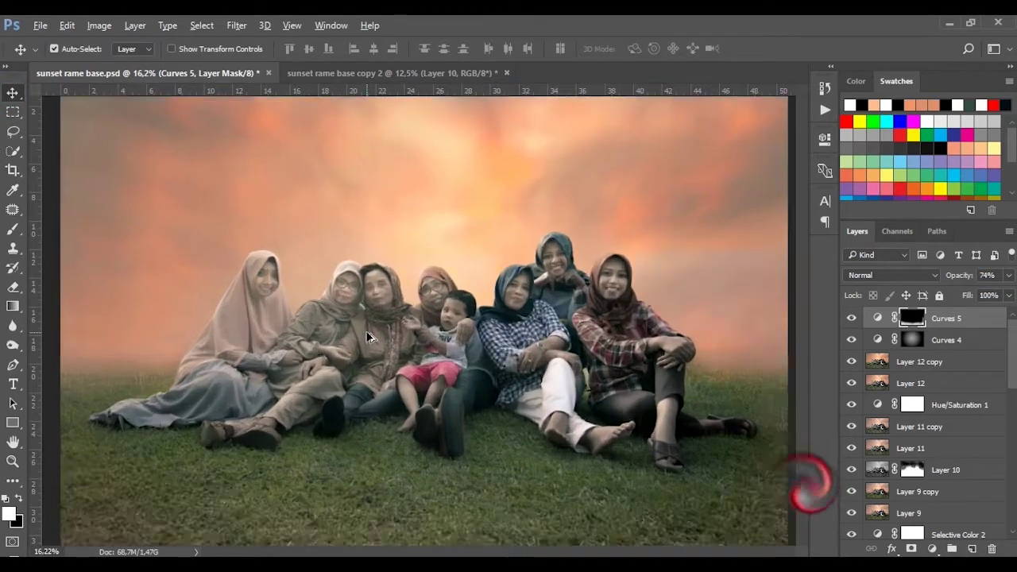
scroll(397, 353, "down", 1)
scroll(397, 353, "up", 1)
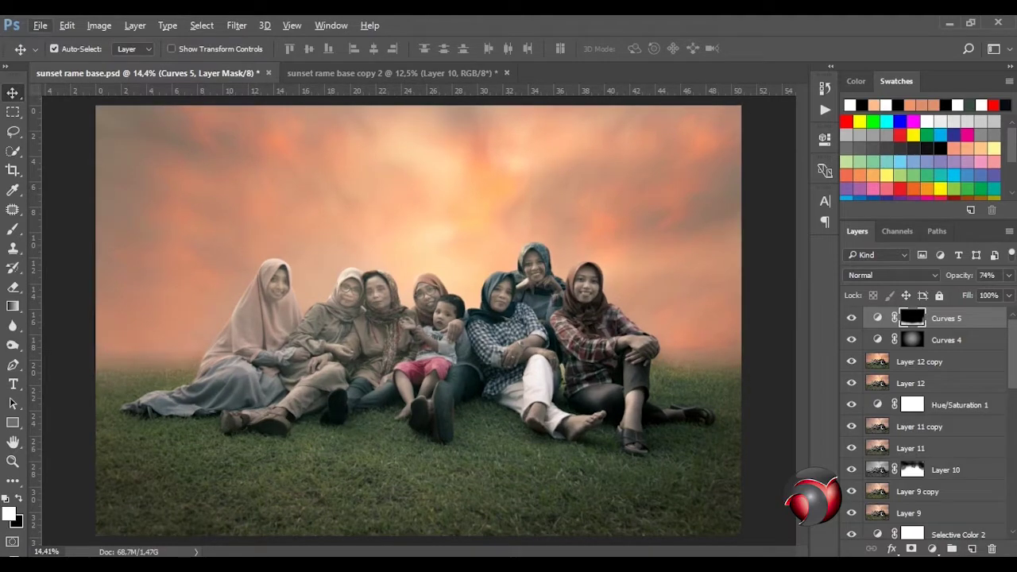
left_click(971, 548)
Step: Choose a pale yellow painting colour and set the brush to 100% opacity
key("i")
left_click(486, 195)
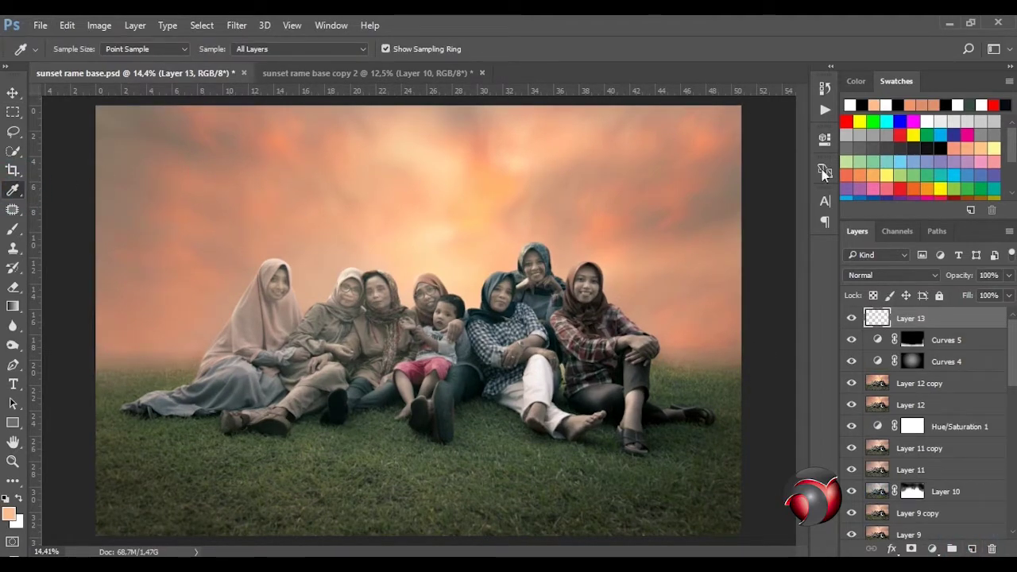
left_click(860, 121)
left_click(922, 131)
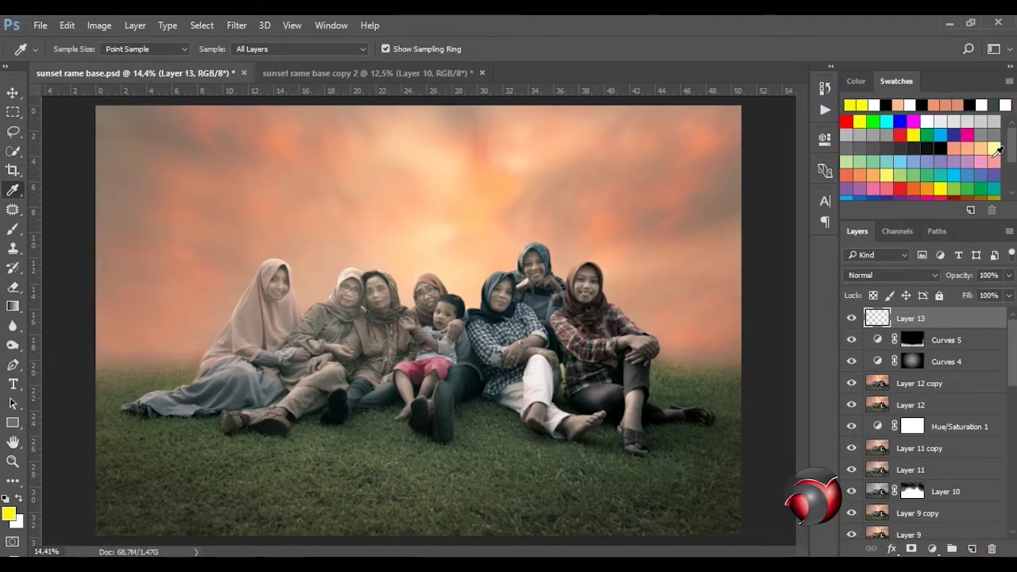
left_click(993, 148)
left_click(913, 133)
left_click(12, 229)
scroll(419, 321, "down", 1)
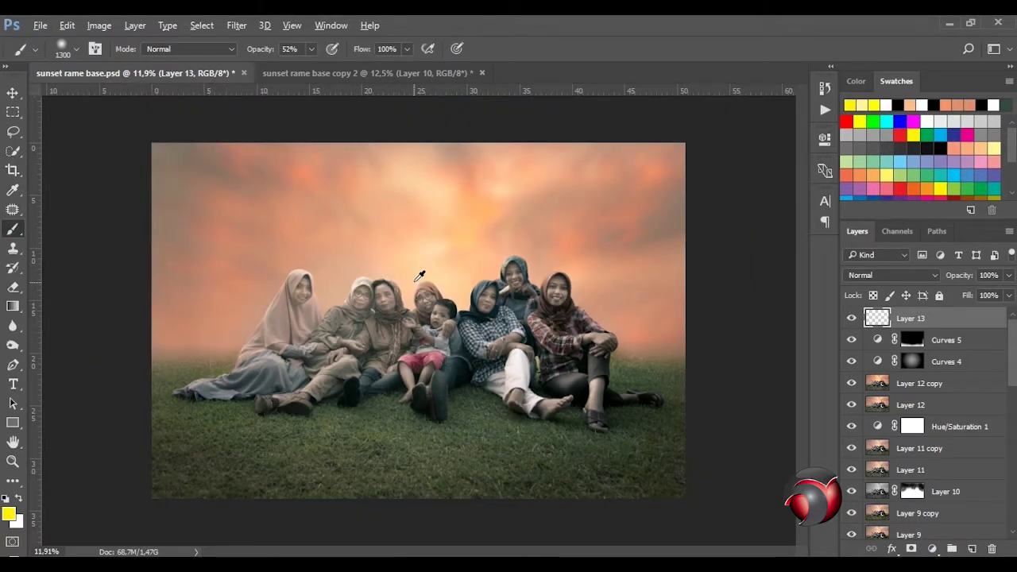
left_click(311, 49)
Step: Paint a soft pale yellow glow over the centre of the family group on Layer 13
left_click(412, 242)
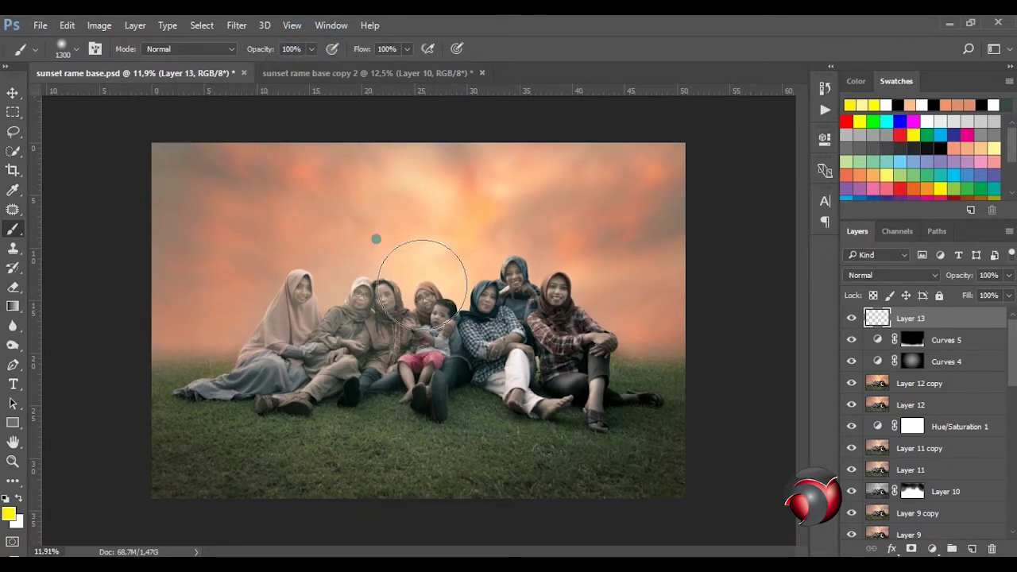
left_click(417, 268)
key("ctrl+z")
left_click(994, 146)
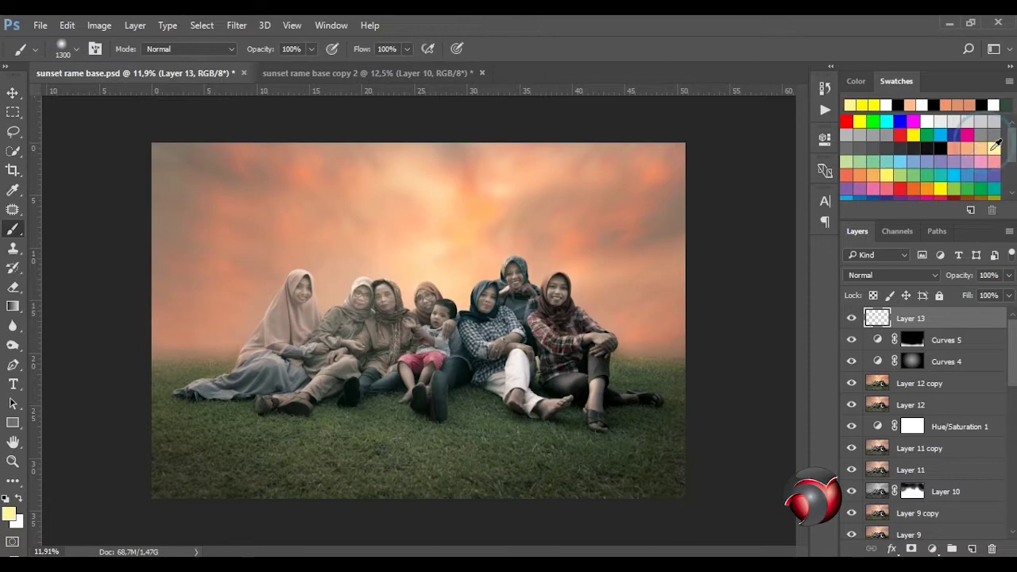
left_click(419, 292)
Step: Enlarge and widen the yellow glow across the whole group, centred over the family
key("v")
key("ctrl+t")
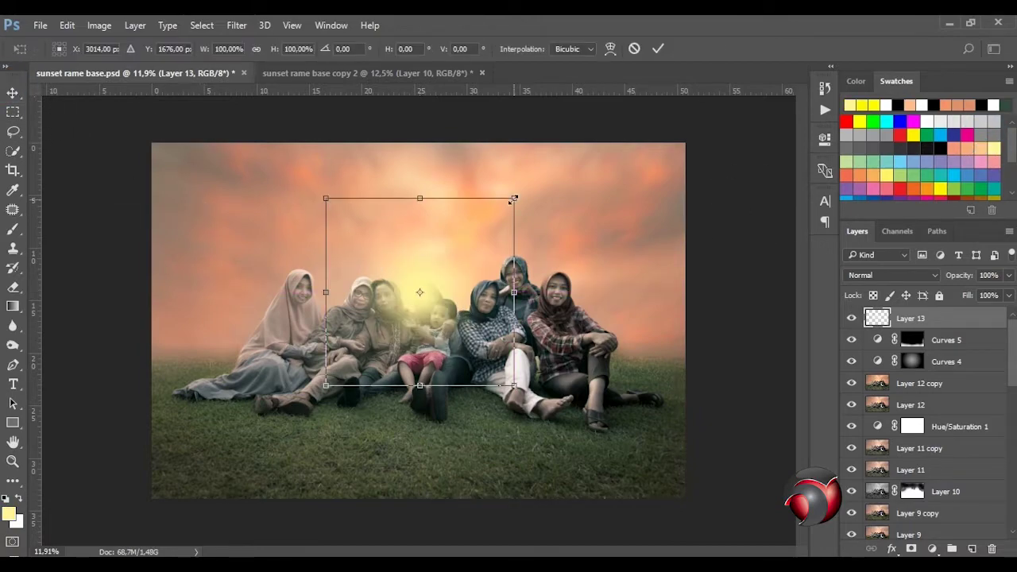
left_click_drag(513, 199, 608, 116)
left_click_drag(608, 291, 685, 291)
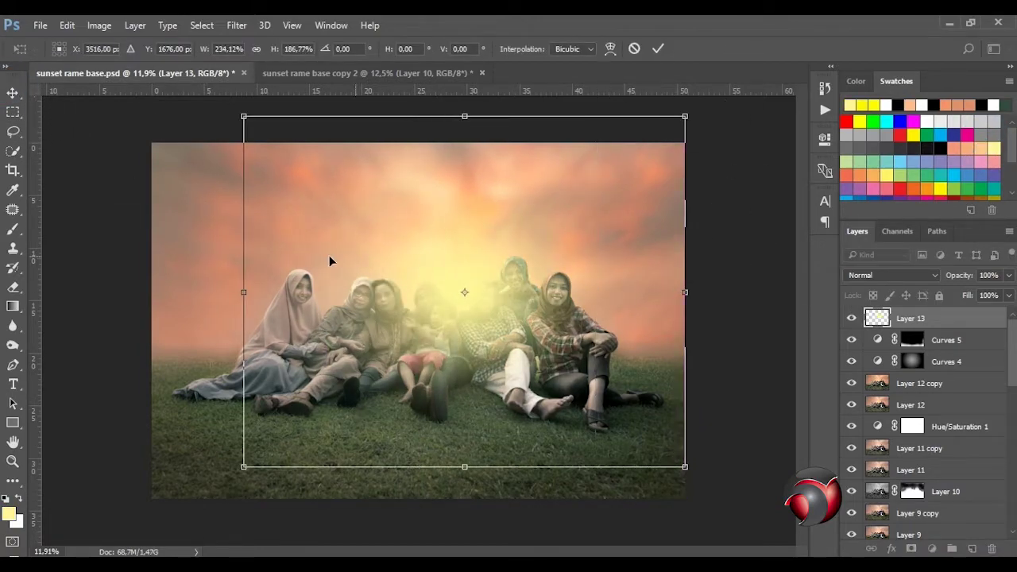
left_click_drag(243, 292, 151, 291)
left_click_drag(419, 116, 418, 143)
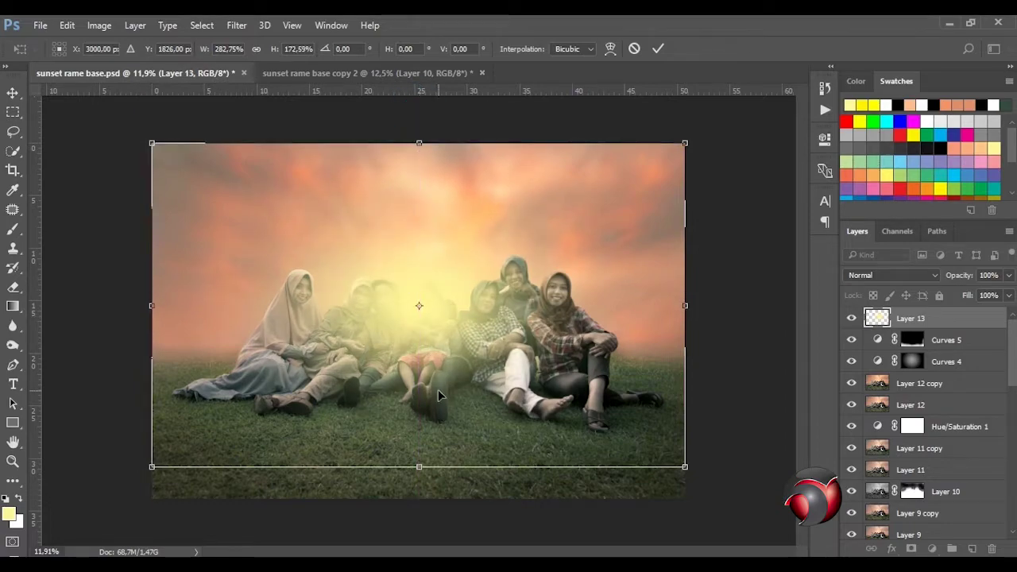
key("Return")
Step: Set the glow layer to Soft Light blend mode at 48% opacity
left_click(906, 277)
left_click(895, 431)
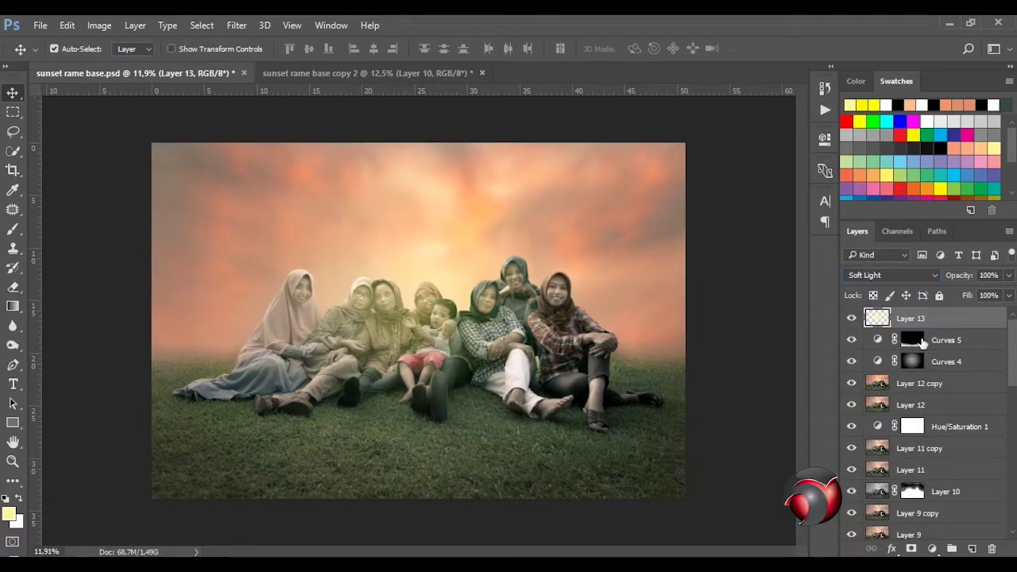
left_click_drag(1008, 276, 972, 295)
Step: Stretch and warp the glow outward beyond the image edges and apply the transformation
key("ctrl+minus")
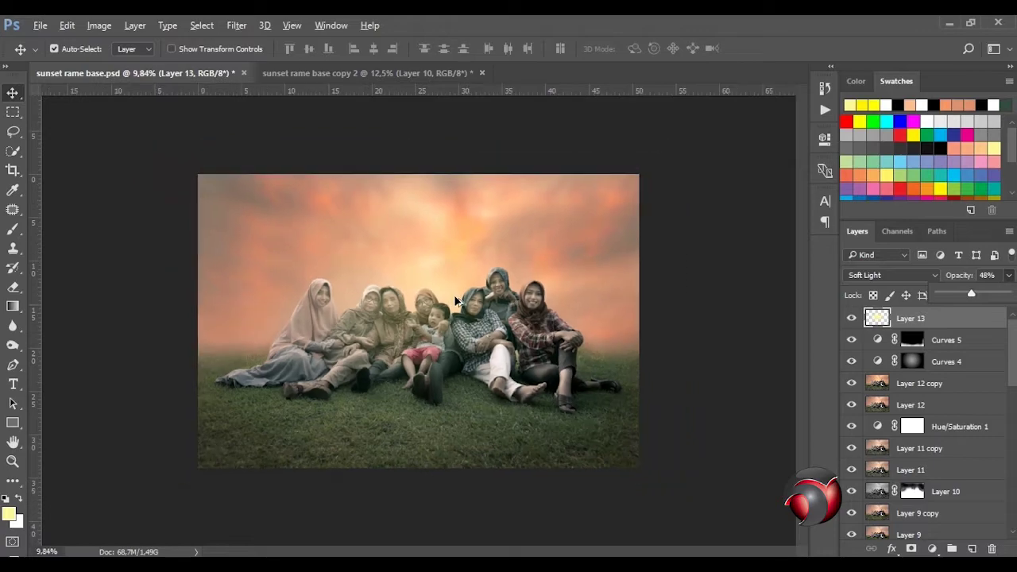
key("ctrl+t")
left_click_drag(414, 443, 72, 510)
left_click(610, 49)
left_click_drag(639, 475, 761, 522)
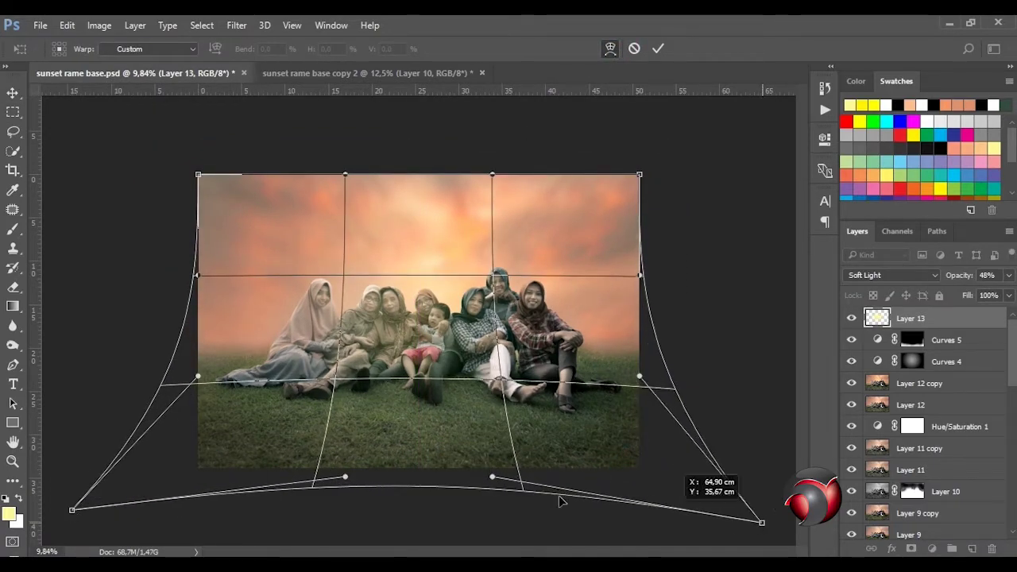
left_click_drag(315, 489, 302, 545)
mouse_move(492, 477)
left_mouse_down()
mouse_move(530, 527)
mouse_move(510, 521)
left_mouse_up()
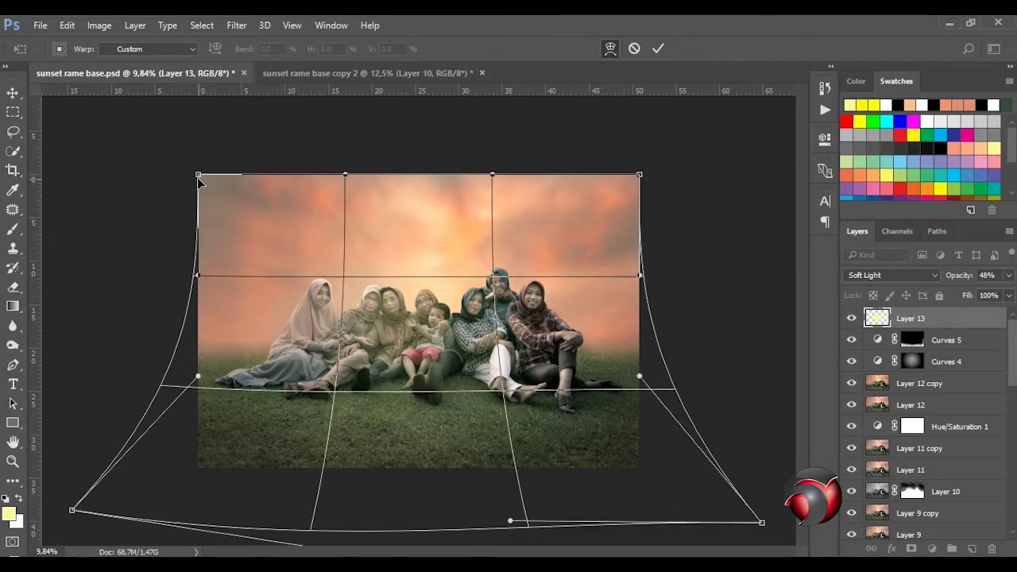
left_click_drag(198, 181, 184, 165)
left_click_drag(639, 174, 657, 158)
left_click(12, 92)
left_click(465, 241)
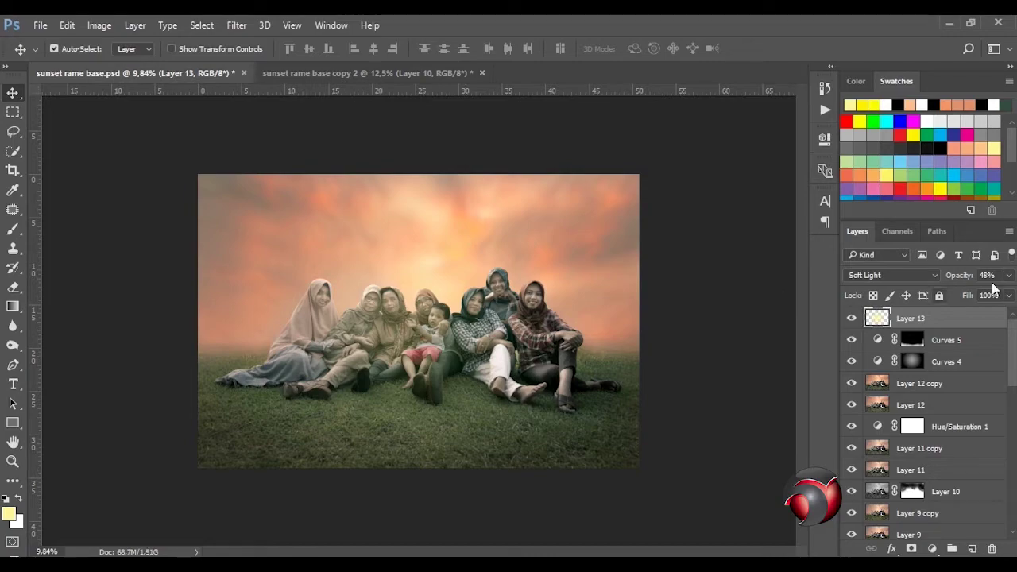
Step: Set Layer 13 to 39% opacity and 52% fill, then add an empty Layer 14
left_click_drag(1002, 295, 982, 314)
scroll(125, 165, "up", 2)
type("42")
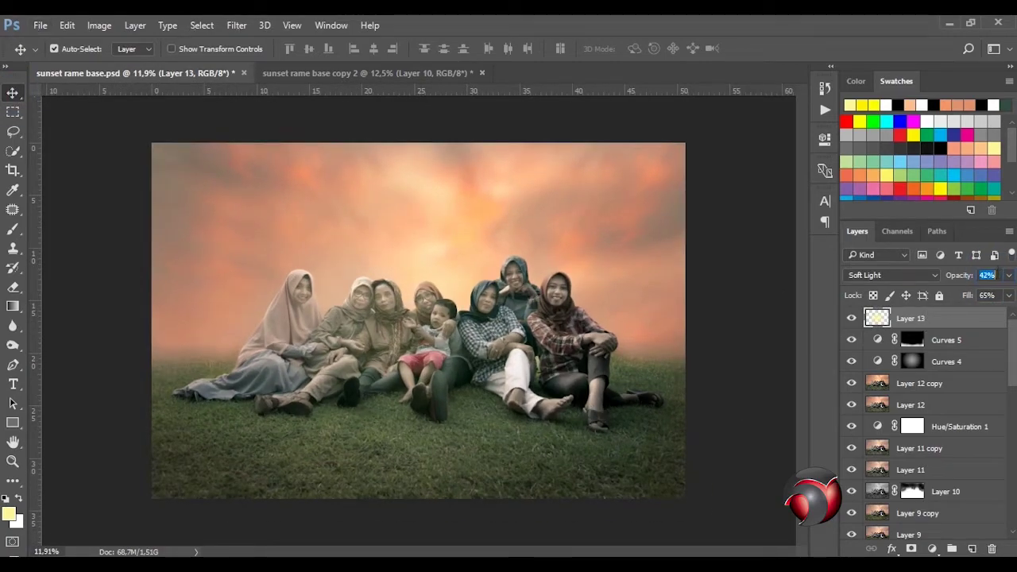
key("Down")
key("Down")
key("Down")
left_click(1008, 277)
left_click(1008, 296)
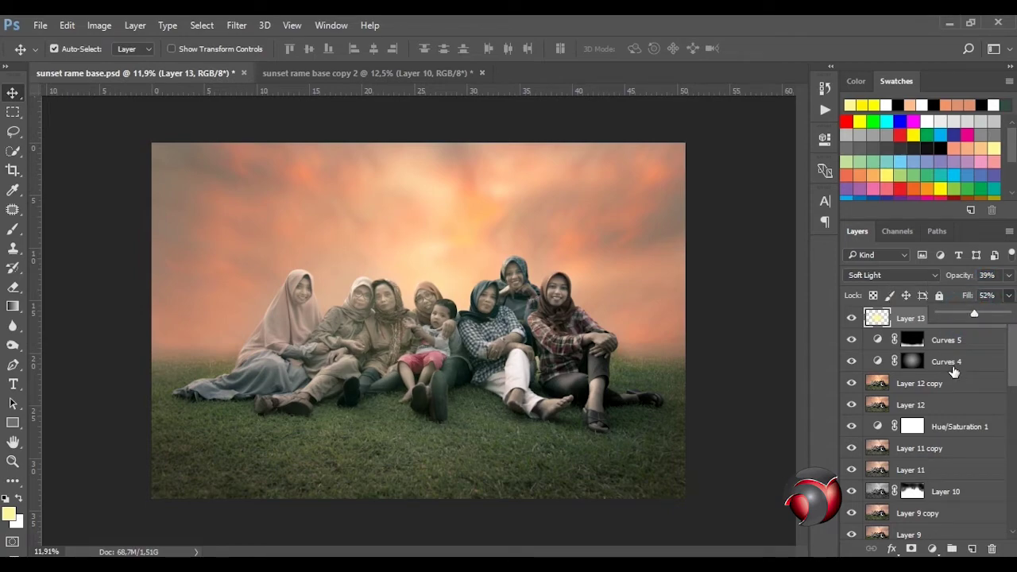
left_click(971, 548)
scroll(635, 244, "down", 1)
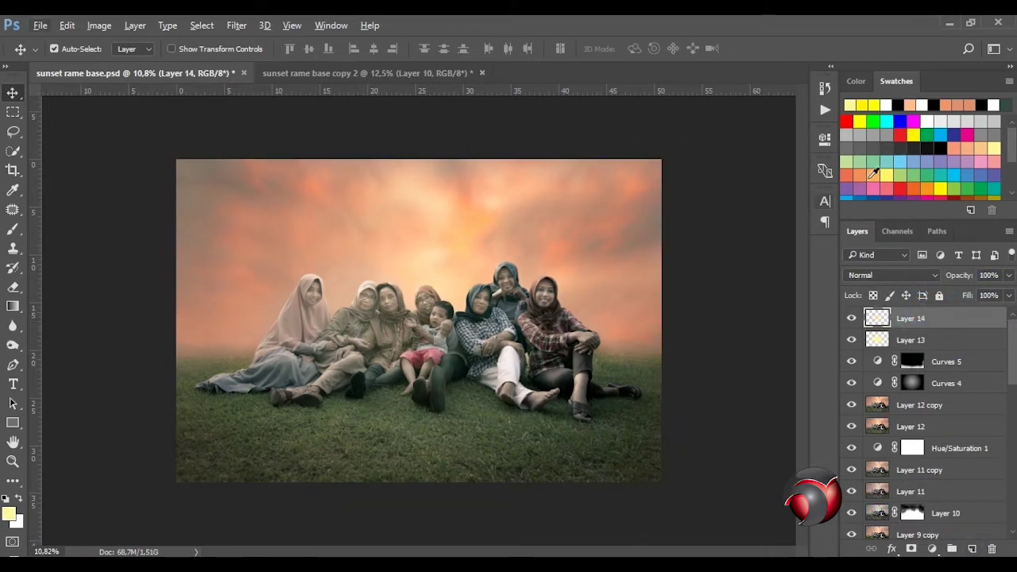
Step: Paint a soft pale-yellow glow on the grass below the group on Layer 14
left_click(861, 120)
key("b")
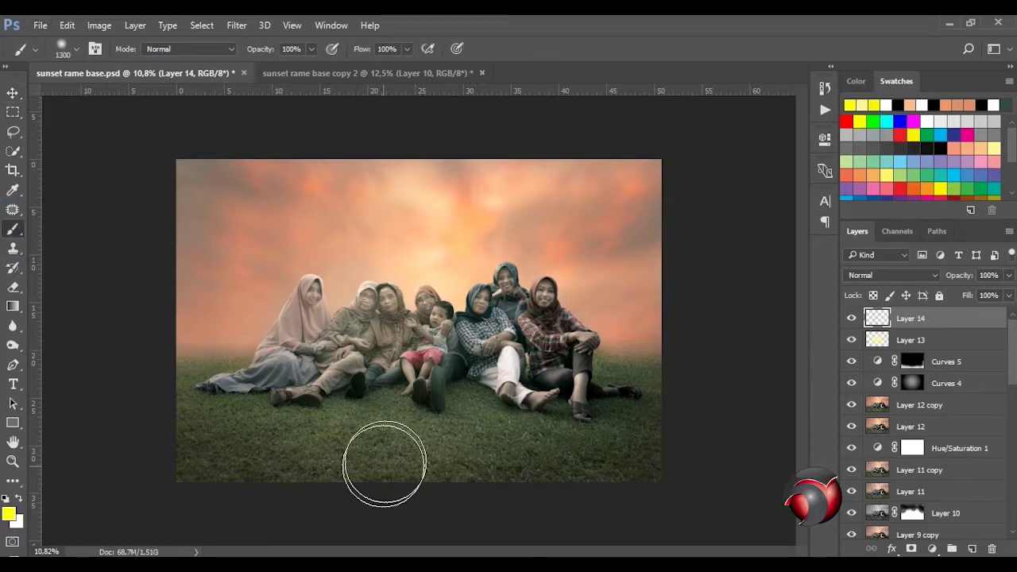
left_click(418, 437)
key("ctrl+z")
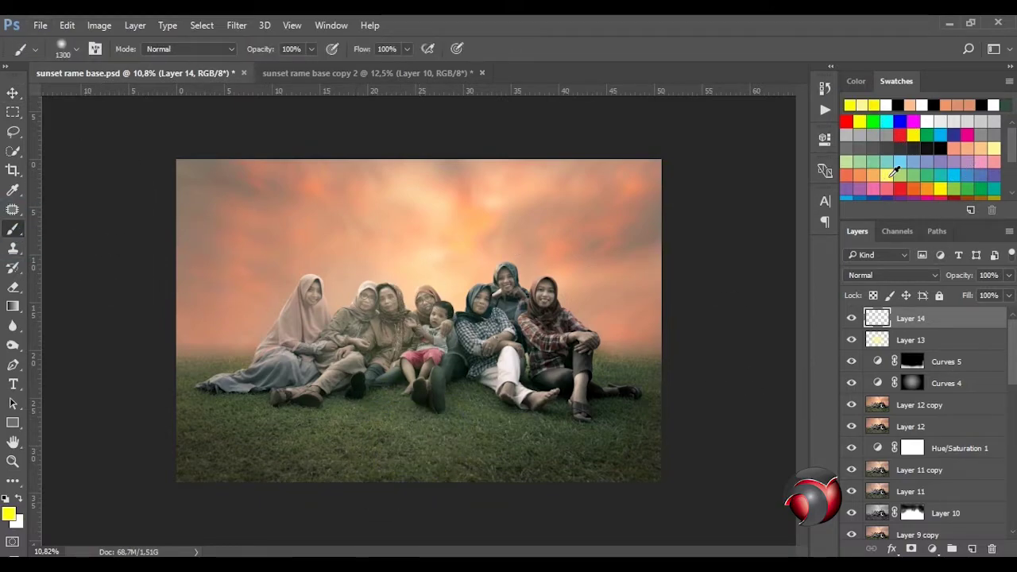
left_click(894, 173)
left_click(415, 433)
Step: Try Screen, then set Layer 14's blend mode to Overlay
left_click(895, 275)
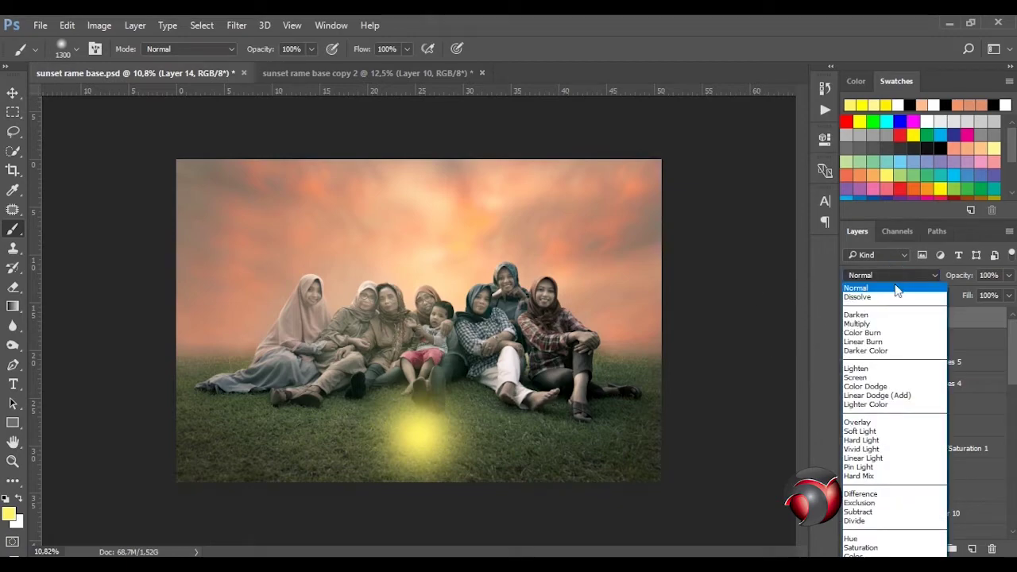
left_click(890, 377)
left_click(894, 275)
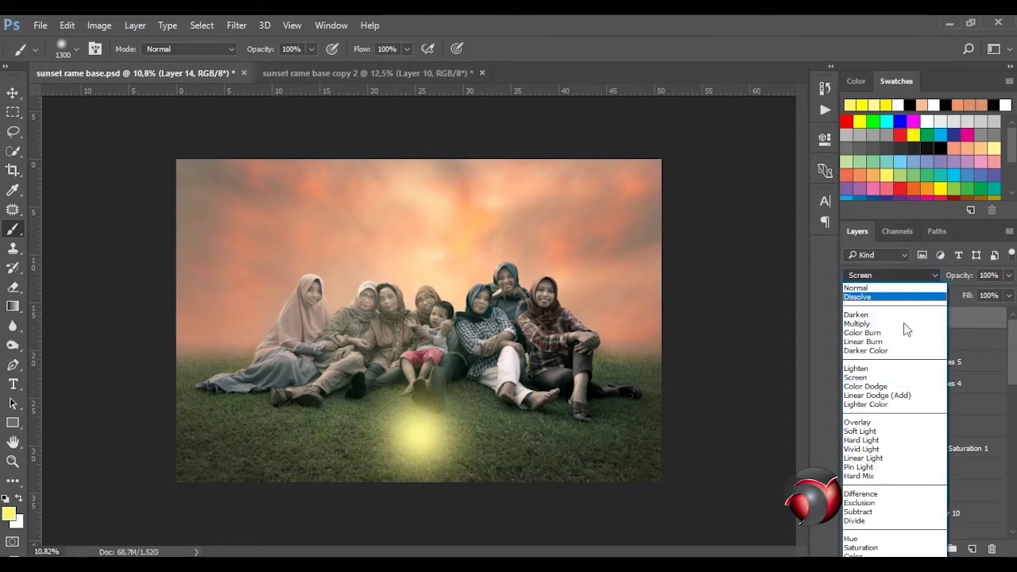
left_click(898, 422)
Step: Free-transform the glow into a wide, flat band stretched past both edges
left_click(12, 93)
key("ctrl+t")
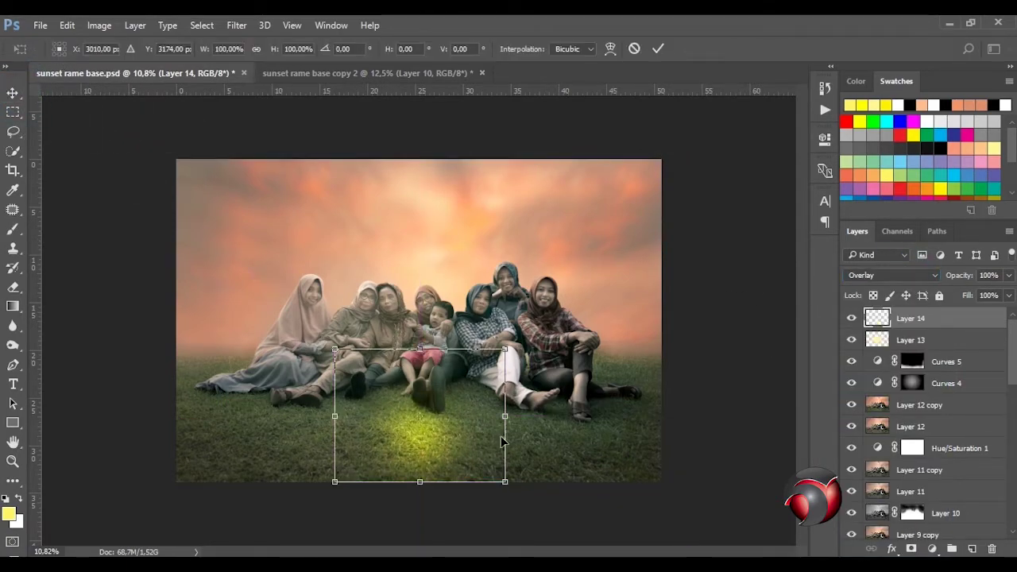
left_click_drag(504, 439, 661, 433)
left_click_drag(335, 445, 180, 449)
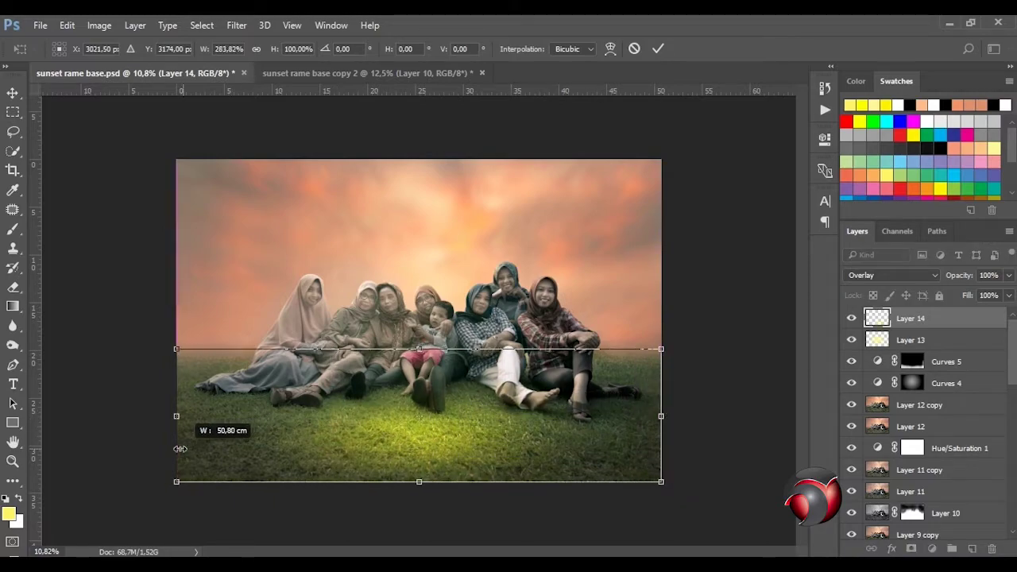
left_click_drag(419, 348, 419, 371)
left_click_drag(419, 481, 419, 471)
left_click_drag(448, 427, 440, 426)
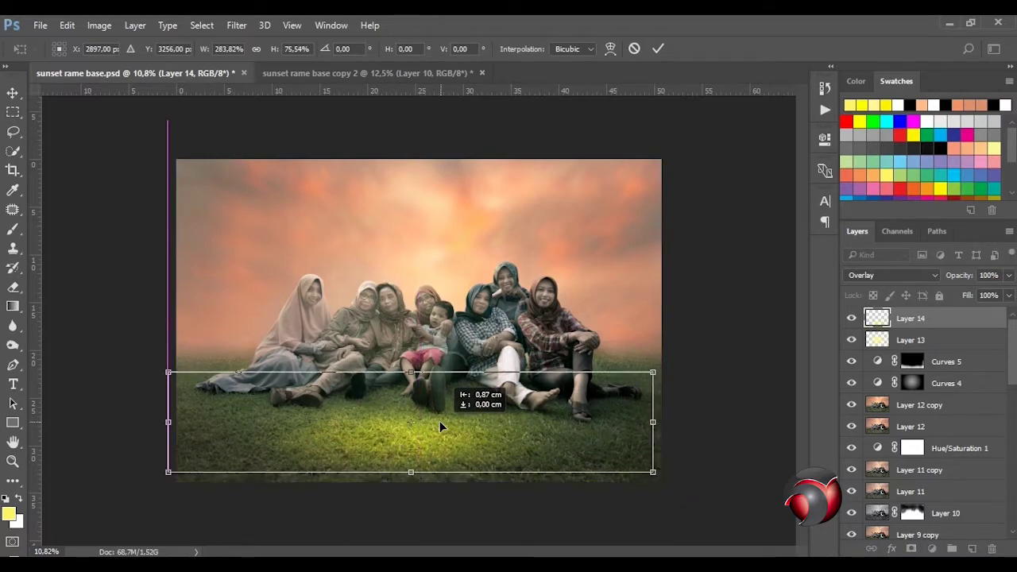
left_click_drag(652, 421, 680, 422)
left_click_drag(168, 422, 150, 422)
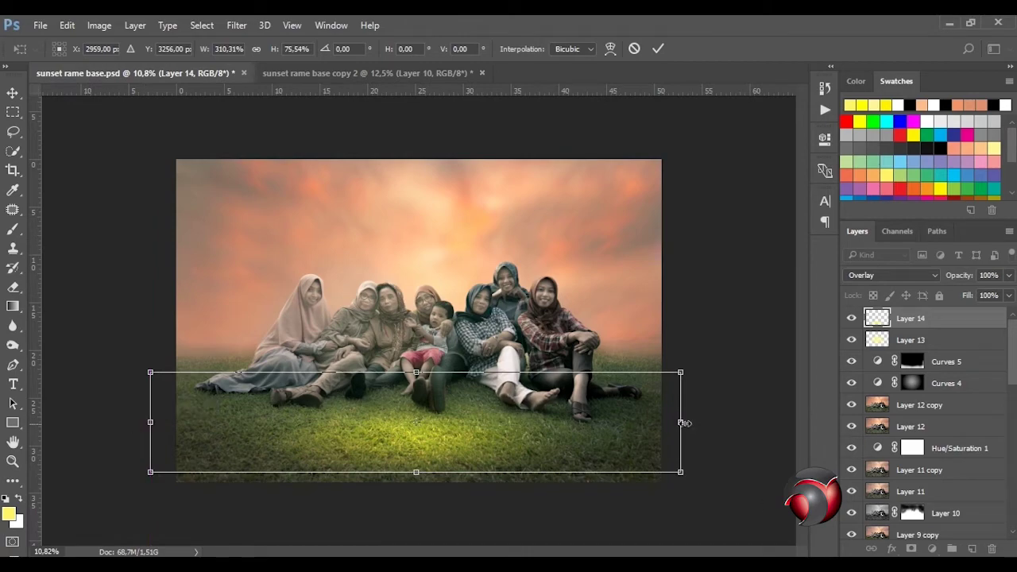
Step: Warp the glow by pulling all four corners outward, then apply it
left_click(610, 48)
left_click_drag(680, 372, 745, 325)
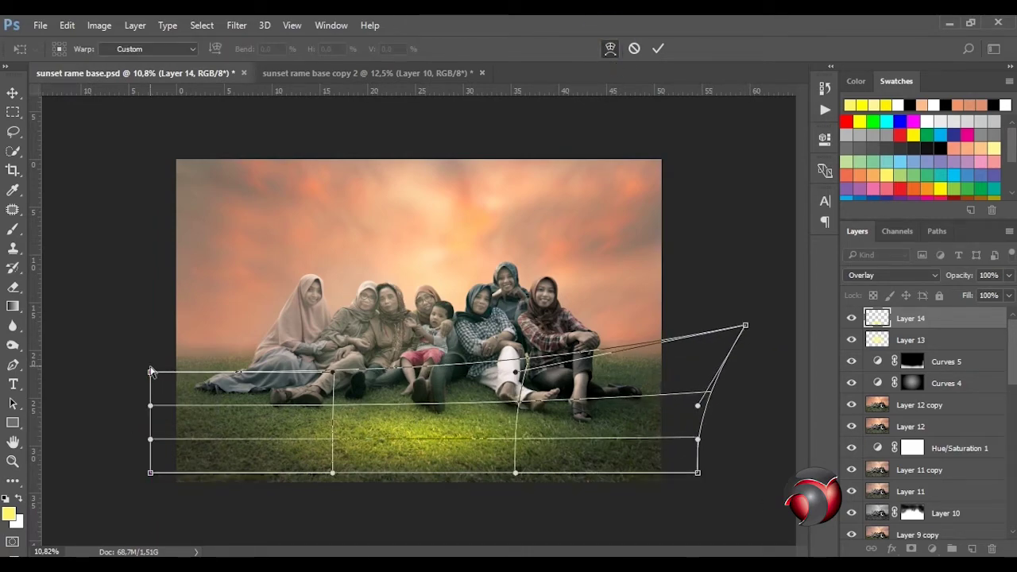
left_click_drag(150, 372, 89, 267)
left_click_drag(150, 472, 88, 511)
left_click_drag(697, 472, 788, 523)
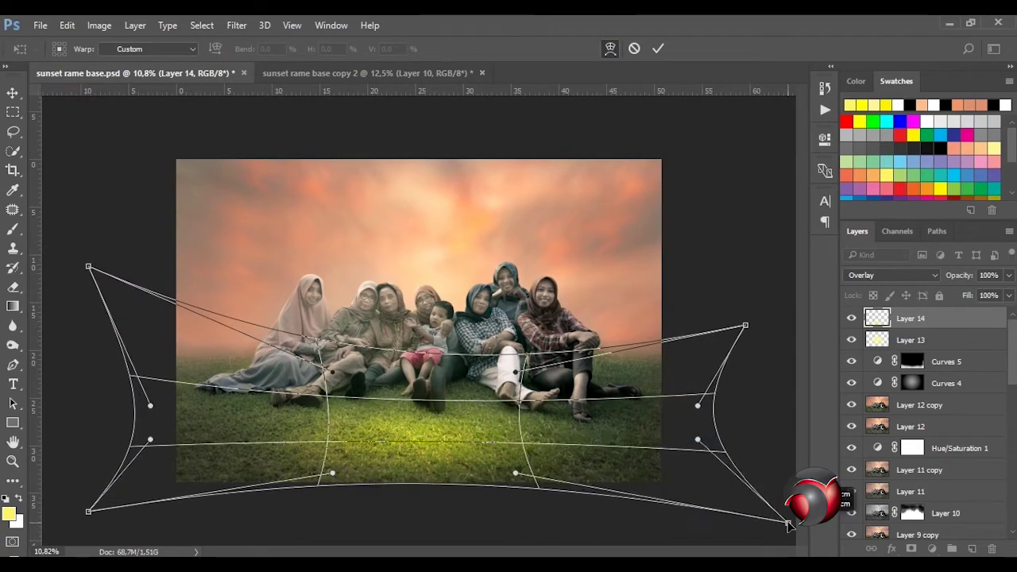
key("Return")
Step: Lower the glow layer's opacity to 35%
left_click(1008, 275)
left_click_drag(1009, 294, 970, 292)
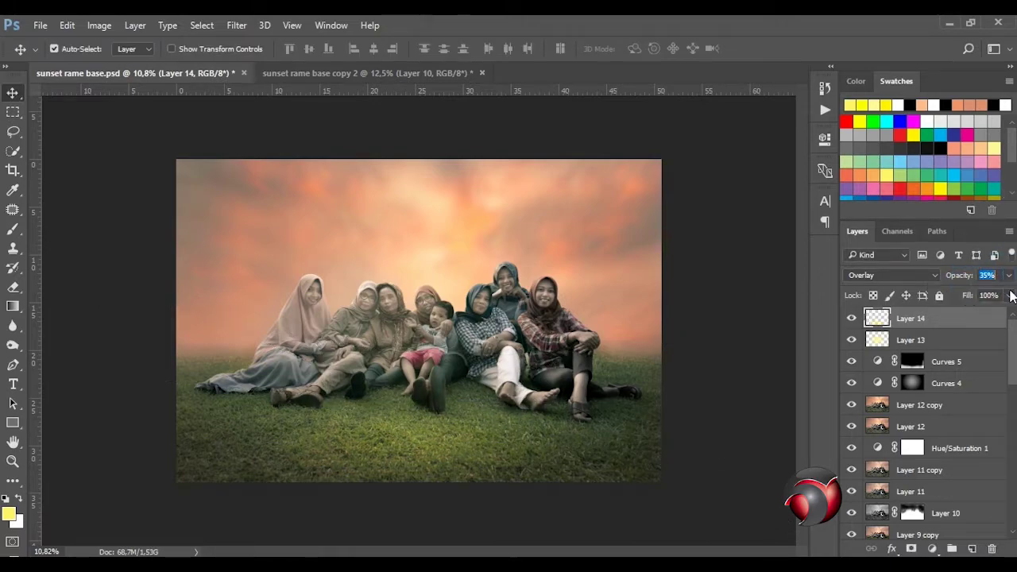
left_click(1008, 295)
scroll(446, 342, "up", 1)
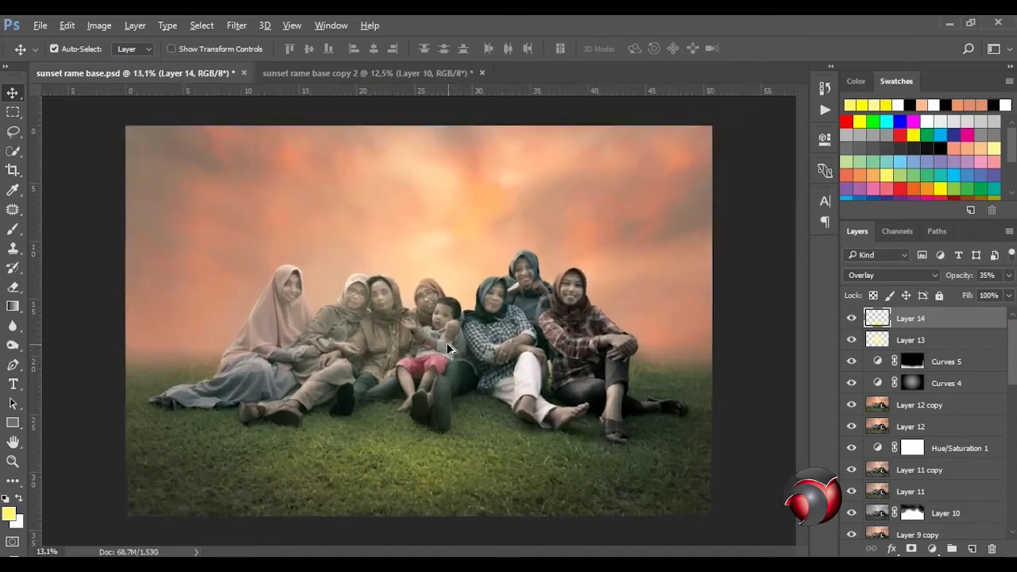
scroll(448, 345, "up", 1)
scroll(448, 345, "down", 1)
Step: Stamp visible layers to a new layer, duplicate it, and open the Camera Raw Filter
key("ctrl+alt+shift+e")
key("ctrl+j")
left_click(236, 25)
left_click(278, 113)
left_click(768, 178)
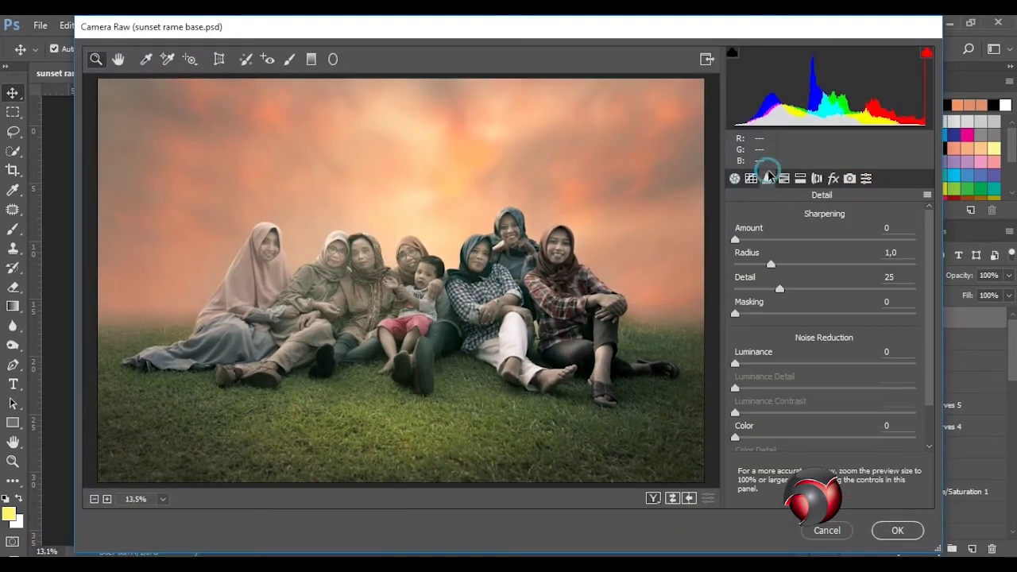
left_click(735, 178)
Step: Reduce Yellows saturation in HSL and tint the highlights warm orange in Split Toning
left_click(824, 368)
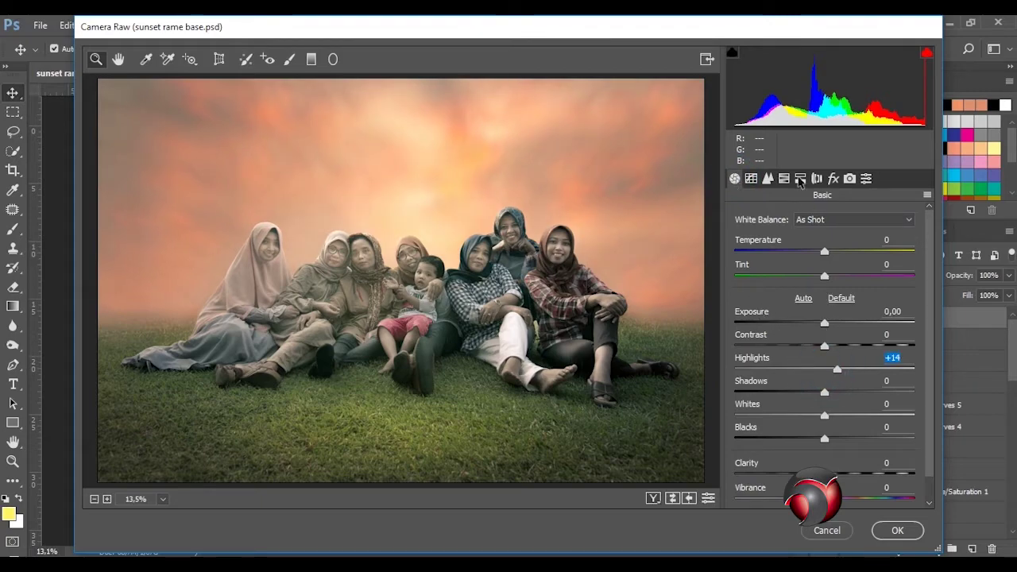
left_click(800, 178)
left_click_drag(828, 344, 801, 344)
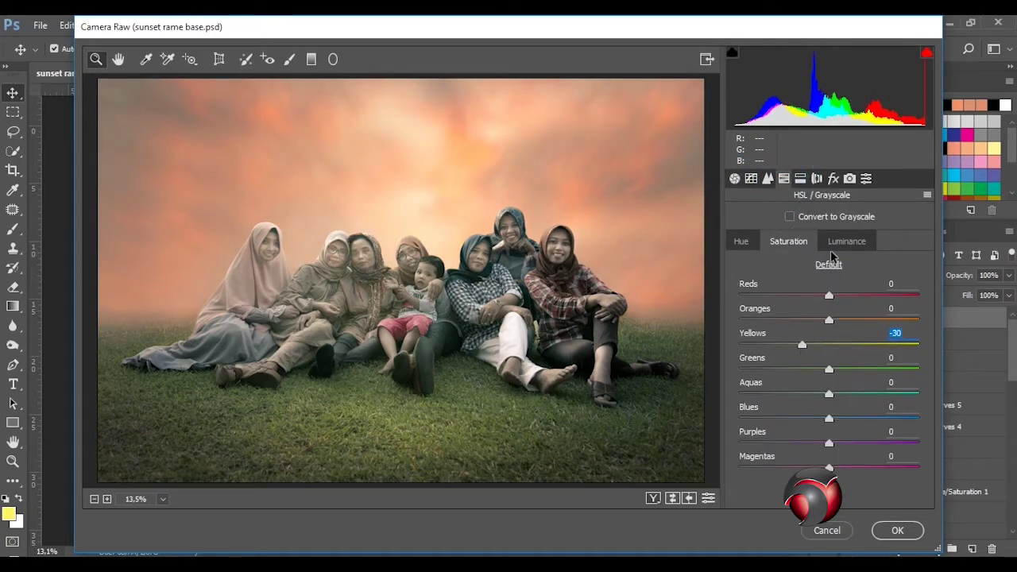
left_click(801, 178)
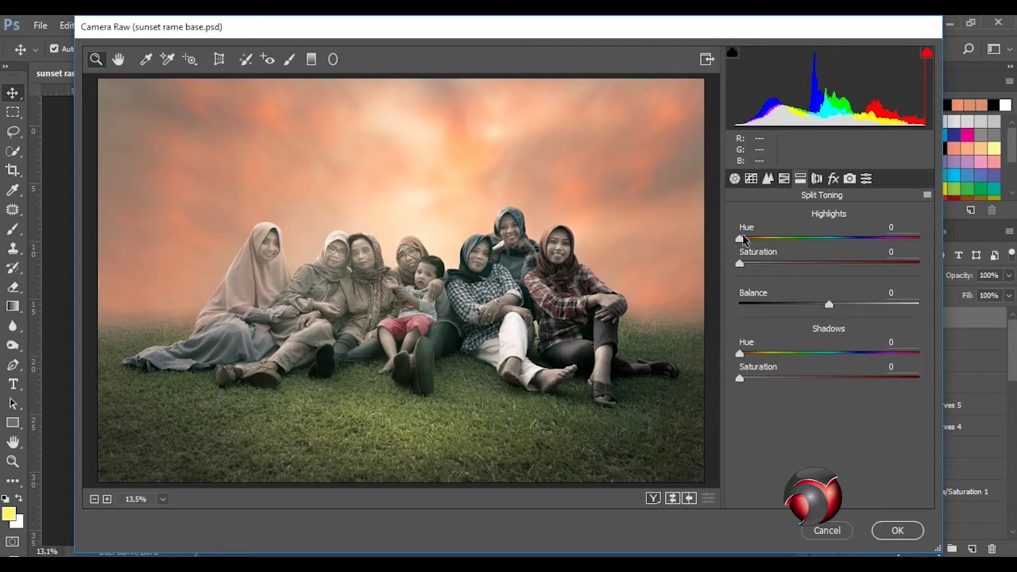
mouse_move(739, 238)
left_mouse_down()
mouse_move(756, 238)
mouse_move(759, 266)
left_mouse_up()
Step: Curve highlights to +13 with lifted shadows, and set Highlights +11, Whites -22
left_click(751, 180)
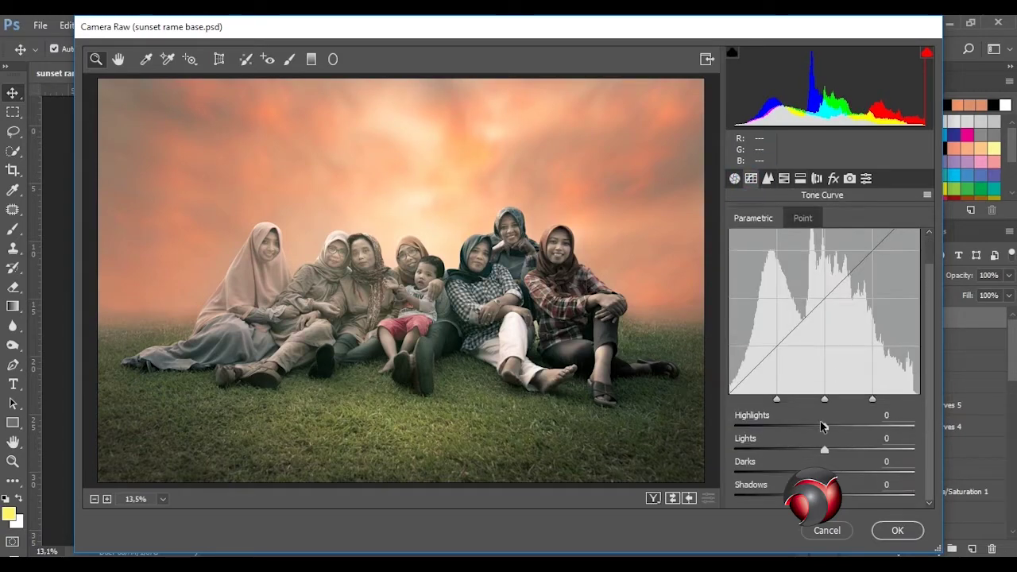
mouse_move(823, 426)
left_mouse_down()
mouse_move(843, 426)
mouse_move(833, 449)
left_mouse_up()
left_click_drag(823, 495, 849, 495)
left_click_drag(843, 426, 836, 429)
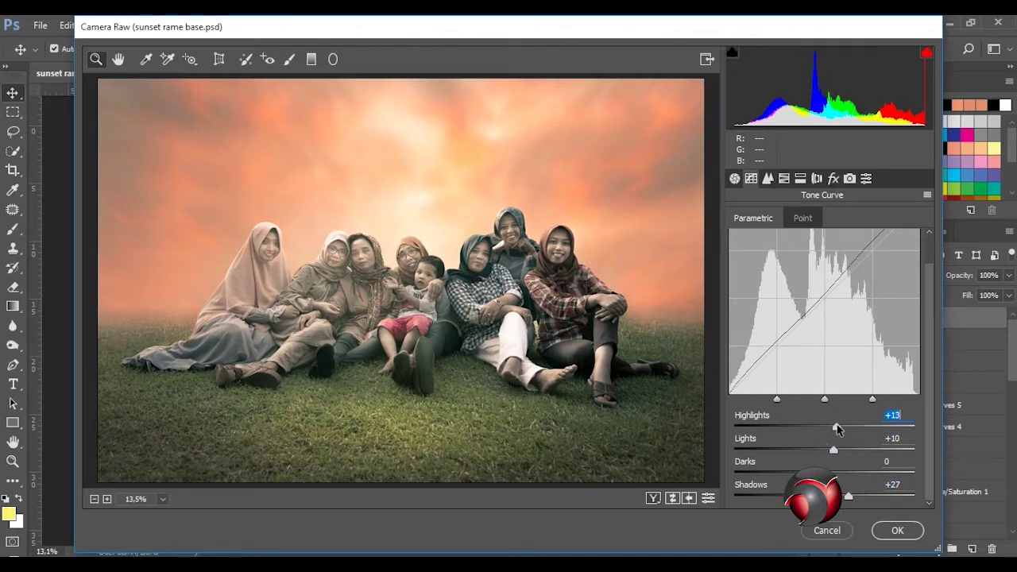
left_click(735, 178)
left_click_drag(824, 369, 834, 370)
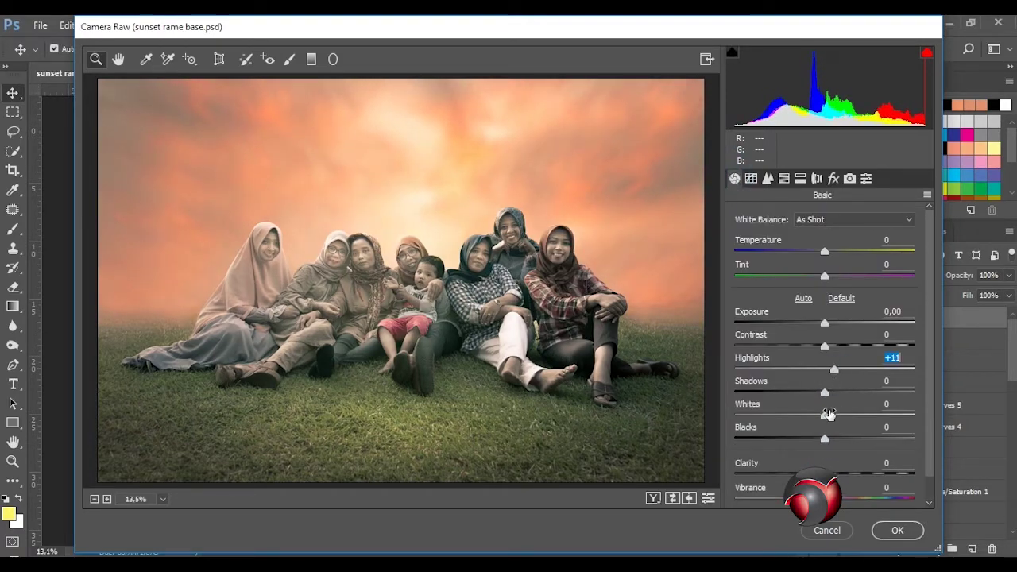
left_click_drag(826, 414, 805, 414)
Step: Add Dehaze -3 and a light film grain in Effects
left_click(784, 180)
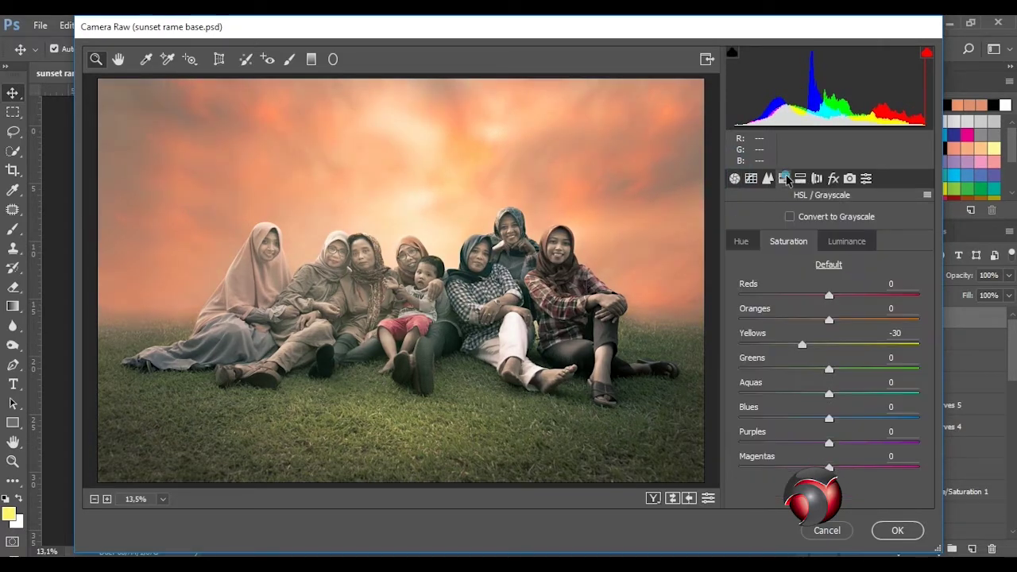
left_click(768, 179)
left_click(832, 178)
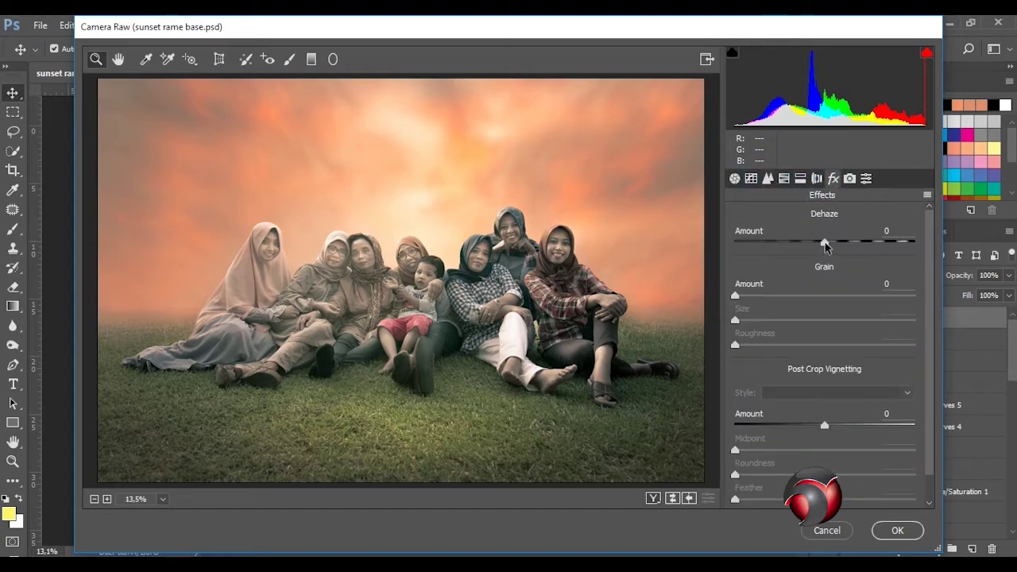
left_click_drag(824, 241, 817, 242)
left_click_drag(735, 295, 738, 294)
left_click_drag(817, 241, 822, 241)
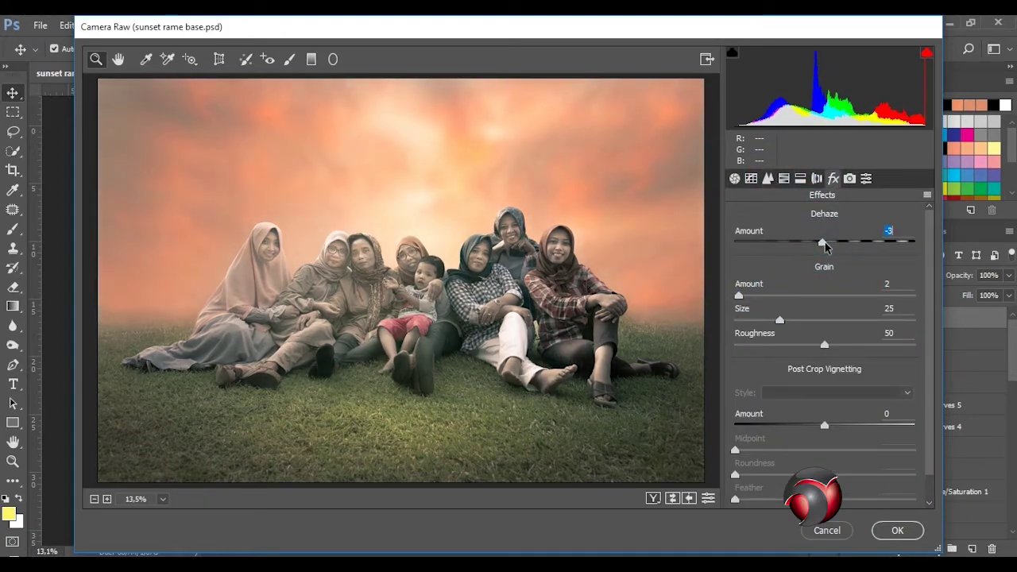
Step: Keep exposure at 0.00, desaturate Yellows to -65, raise Contrast to +17 and Clarity
left_click(736, 178)
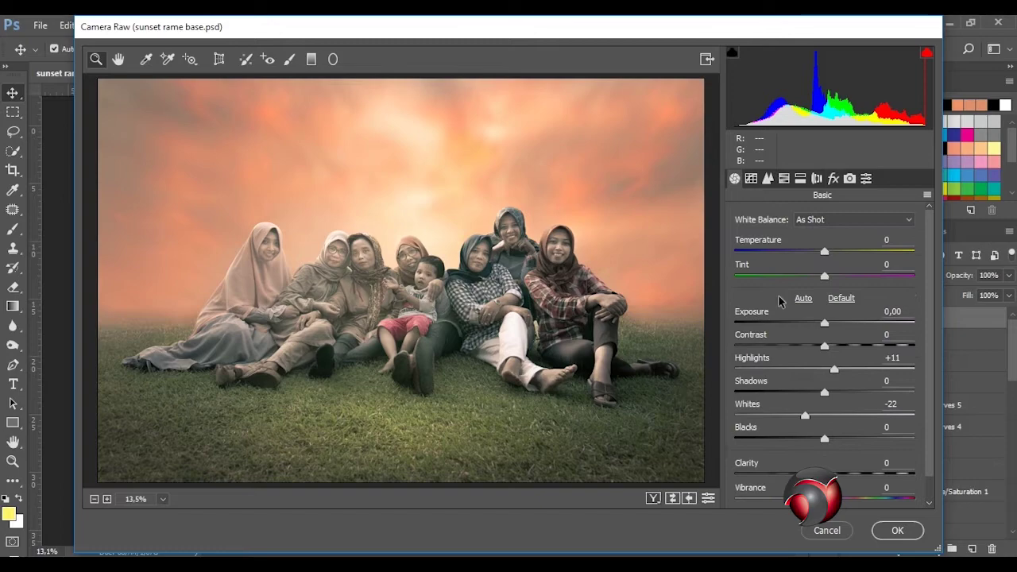
left_click(823, 326)
key("Tab")
scroll(826, 318, "down", 1)
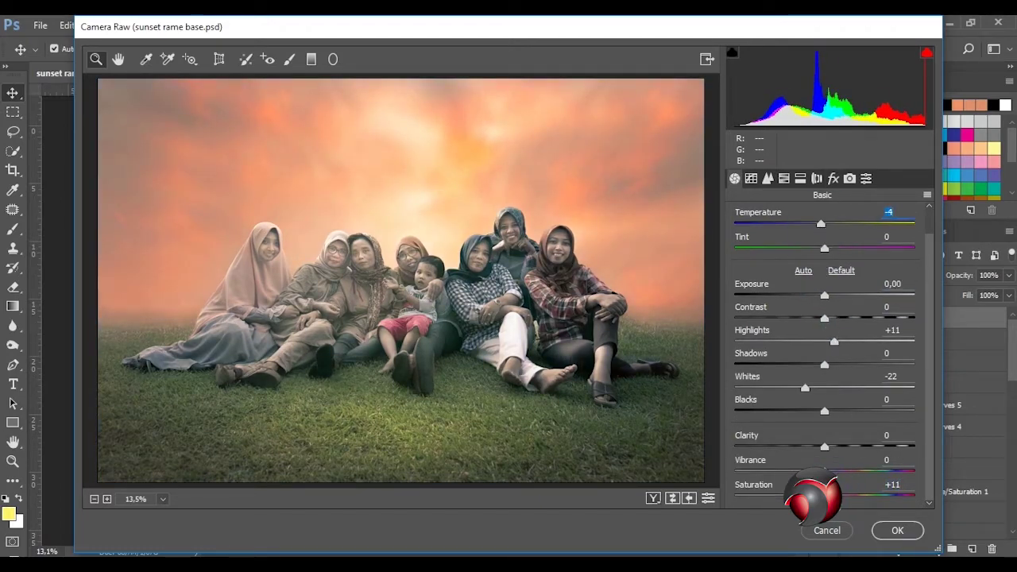
left_click(783, 178)
left_click_drag(801, 343, 747, 344)
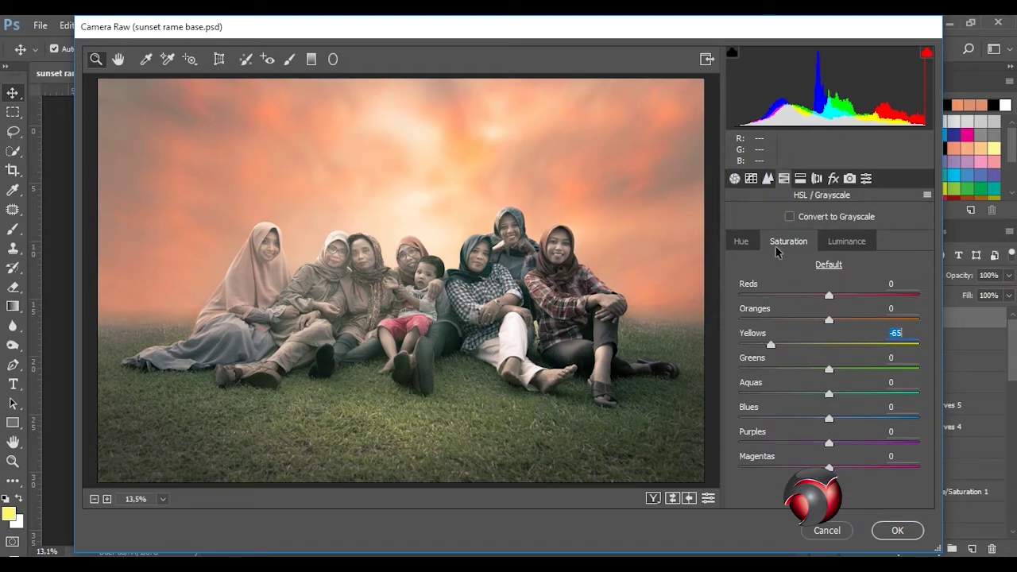
key("ctrl+alt+1")
left_click_drag(829, 320, 840, 319)
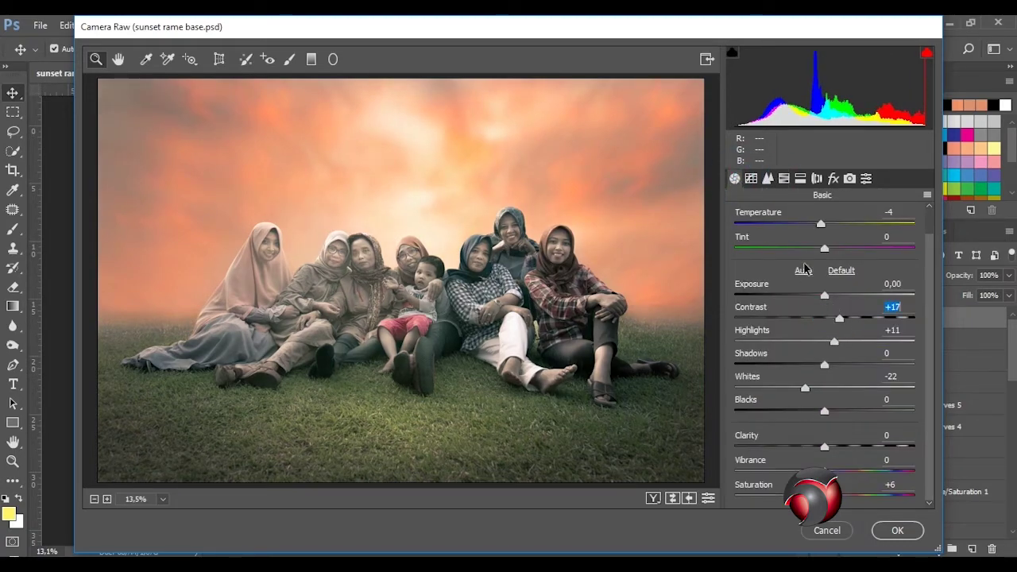
left_click_drag(831, 441, 843, 442)
Step: Apply the Camera Raw grade and add a layer mask to Layer 15 copy
key("Return")
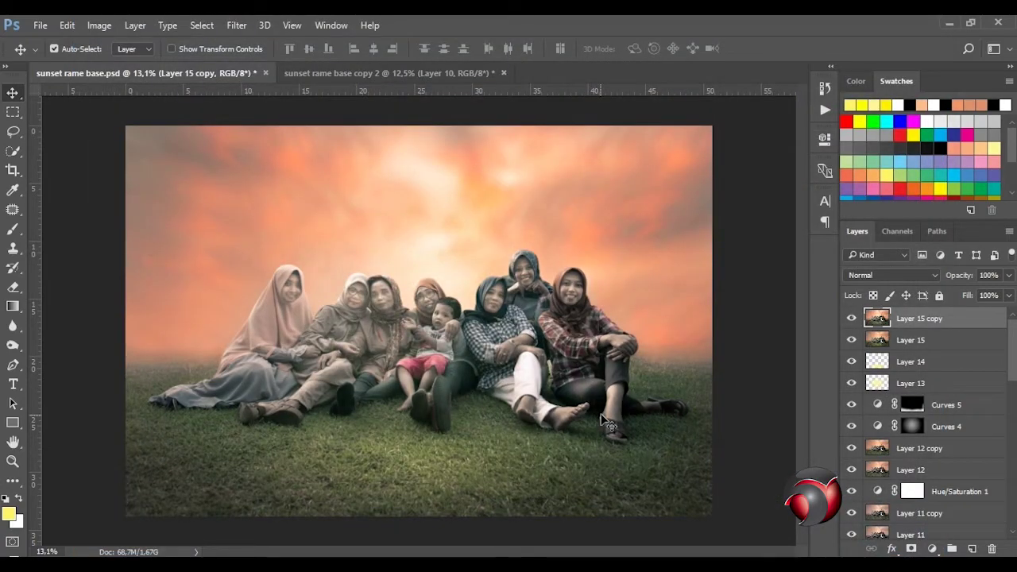
left_click(851, 318)
left_click(851, 319)
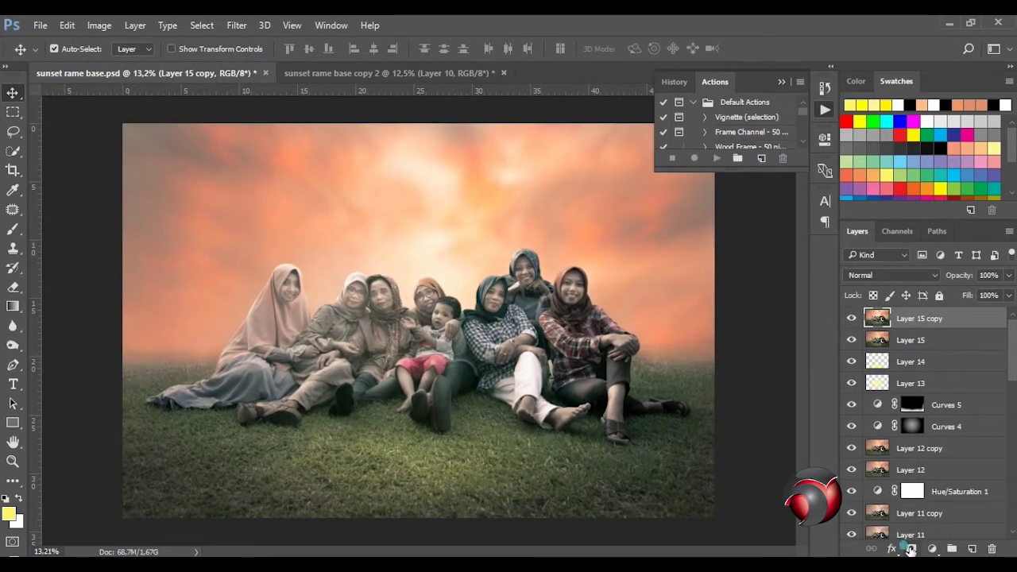
left_click(911, 548)
Step: Brush black on the mask over the sky above the family's heads
left_click(17, 231)
key("x")
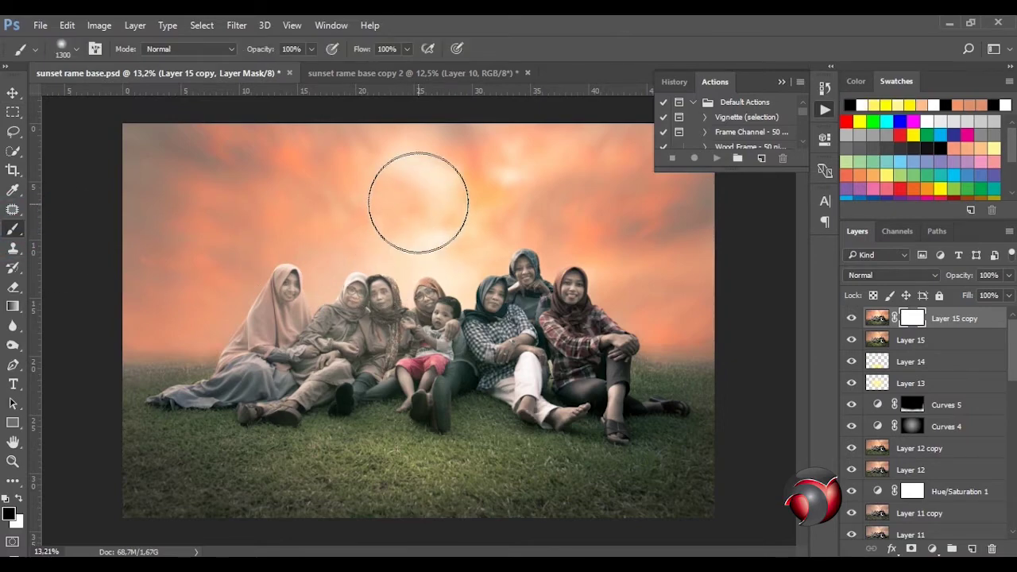
left_click_drag(418, 198, 434, 198)
key("bracketleft")
key("bracketleft")
key("bracketleft")
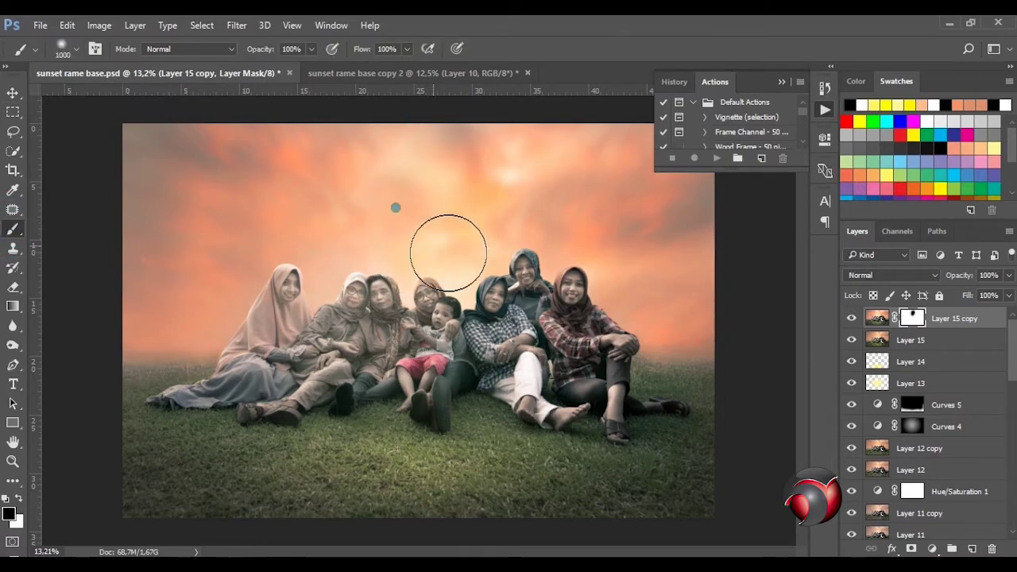
mouse_move(352, 238)
left_mouse_down()
mouse_move(473, 166)
mouse_move(344, 267)
mouse_move(454, 234)
mouse_move(386, 159)
mouse_move(545, 200)
mouse_move(588, 230)
left_mouse_up()
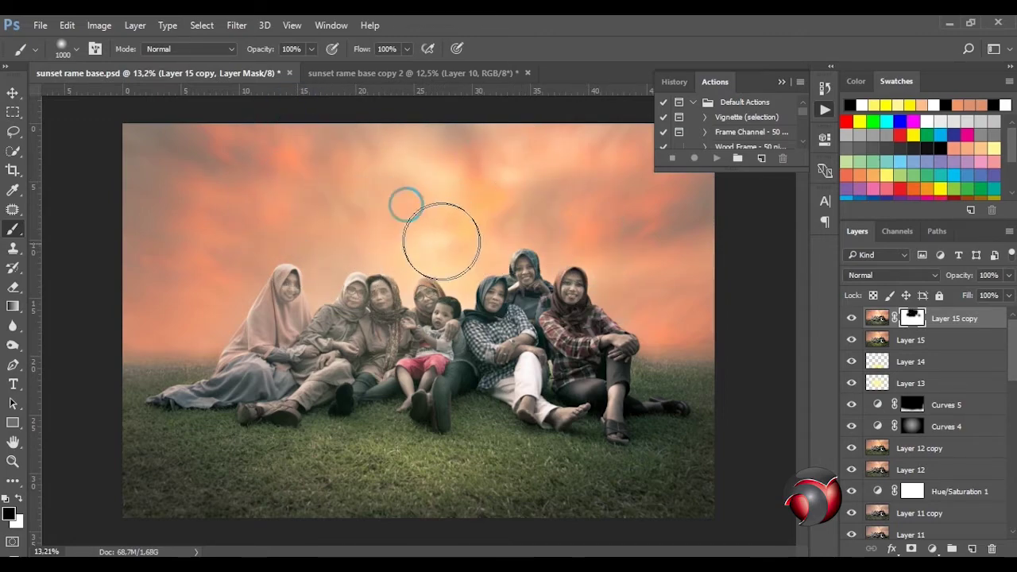
Step: Toggle Layer 15 copy's visibility off and on to compare the grade
left_click(14, 92)
left_click(781, 82)
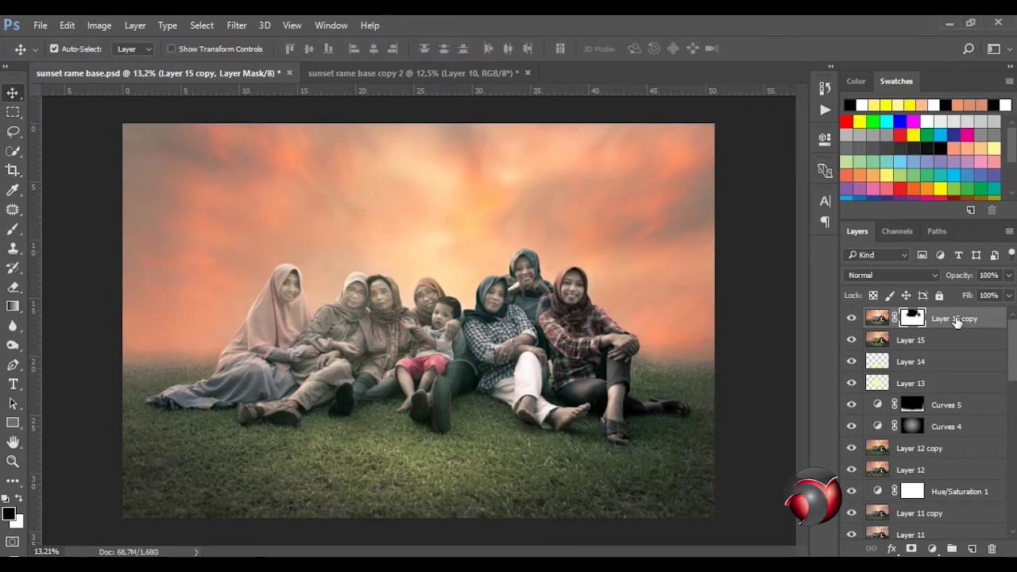
left_click(877, 318)
left_click(852, 319)
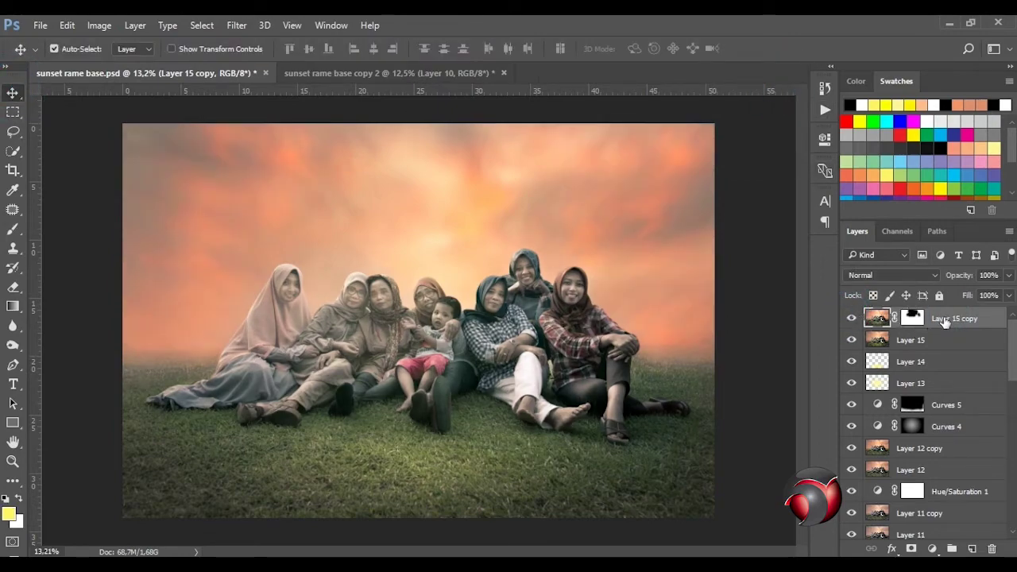